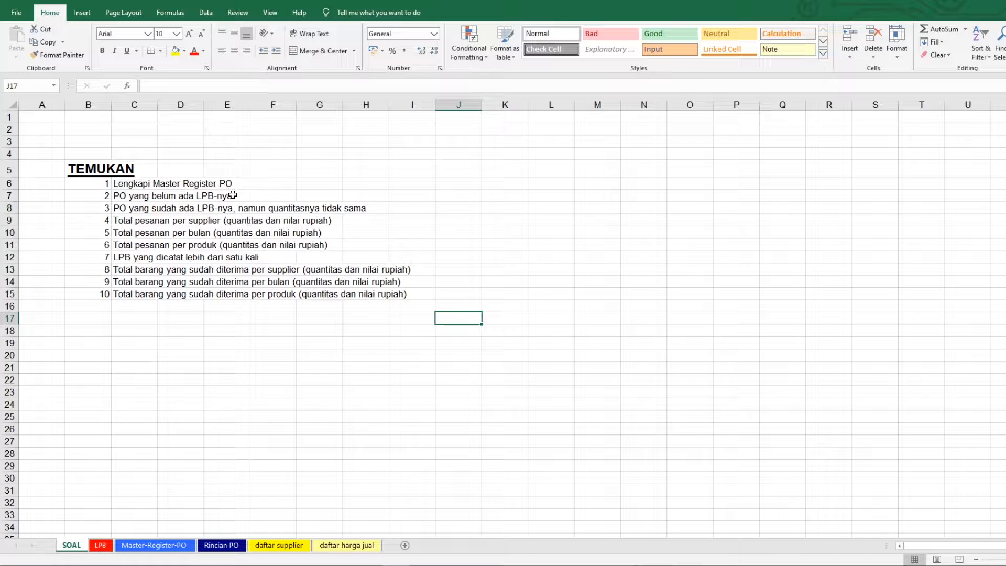
Step: Examine the empty Total RP column on Master-Register-PO and the ordered quantities per product on Rincian PO
click(172, 546)
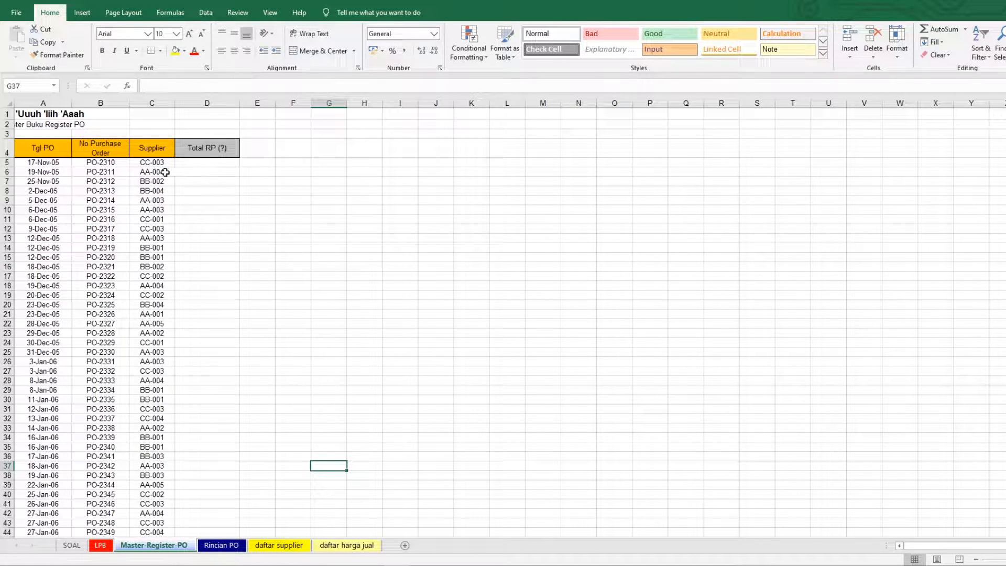
click(190, 164)
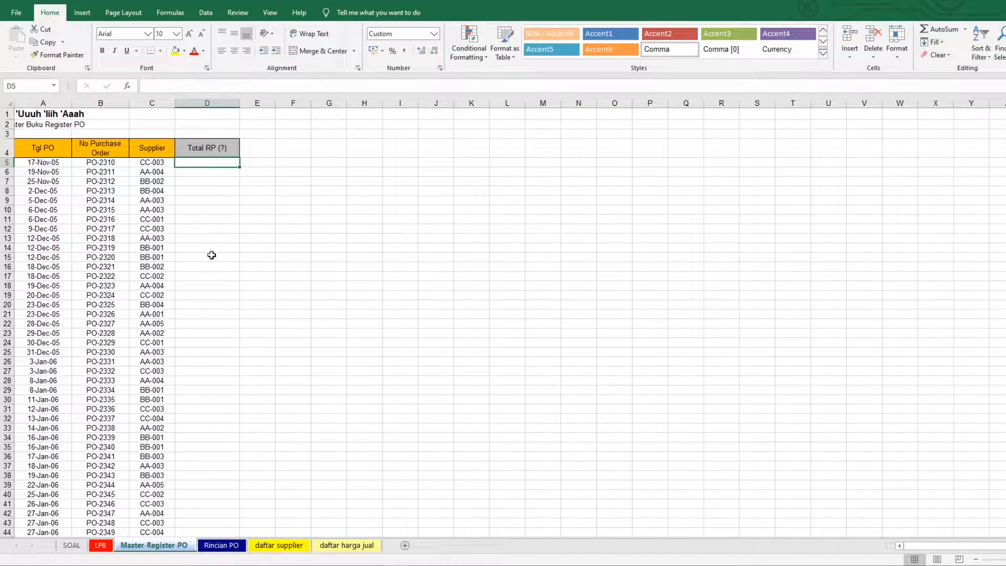
click(221, 545)
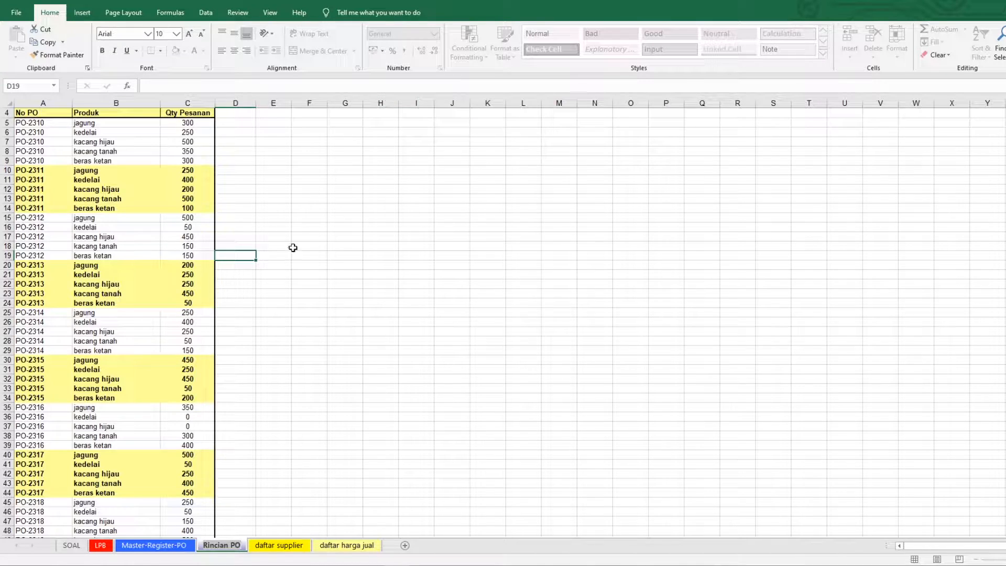
scroll(503, 323, up, 1)
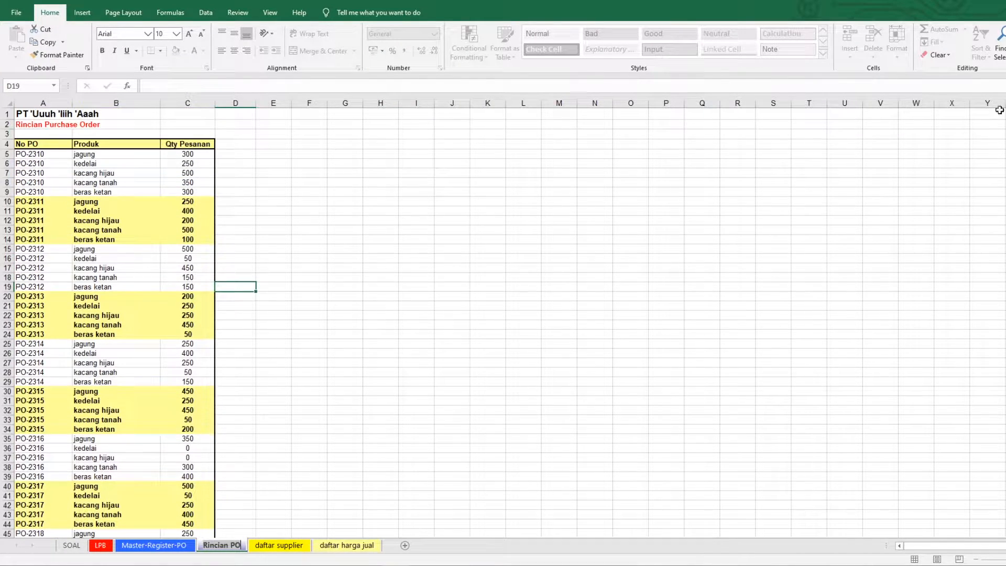
click(188, 154)
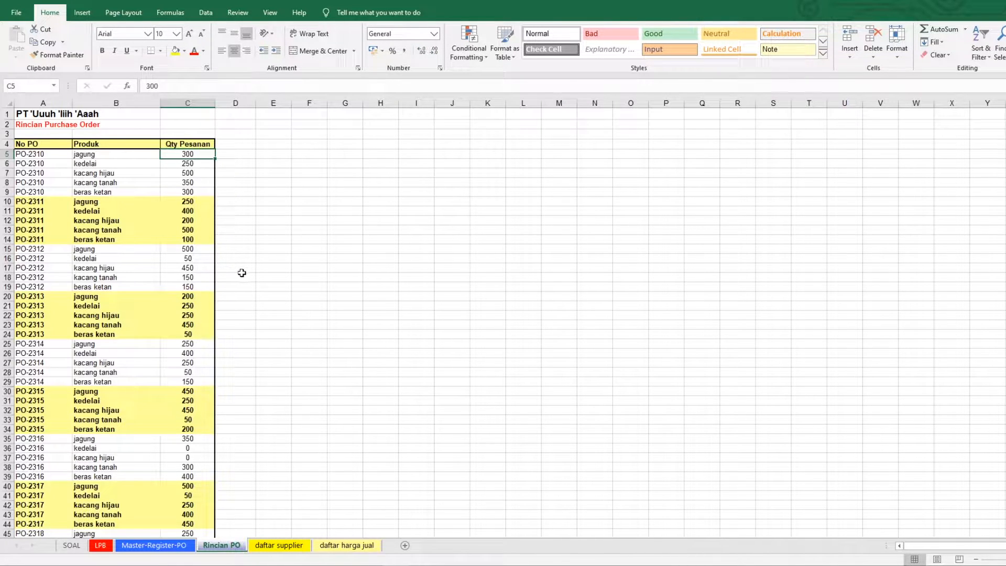
Step: Examine the supplier codes and their per-product prices on the daftar supplier sheet, comparing suppliers AA-001 and AA-002
click(286, 546)
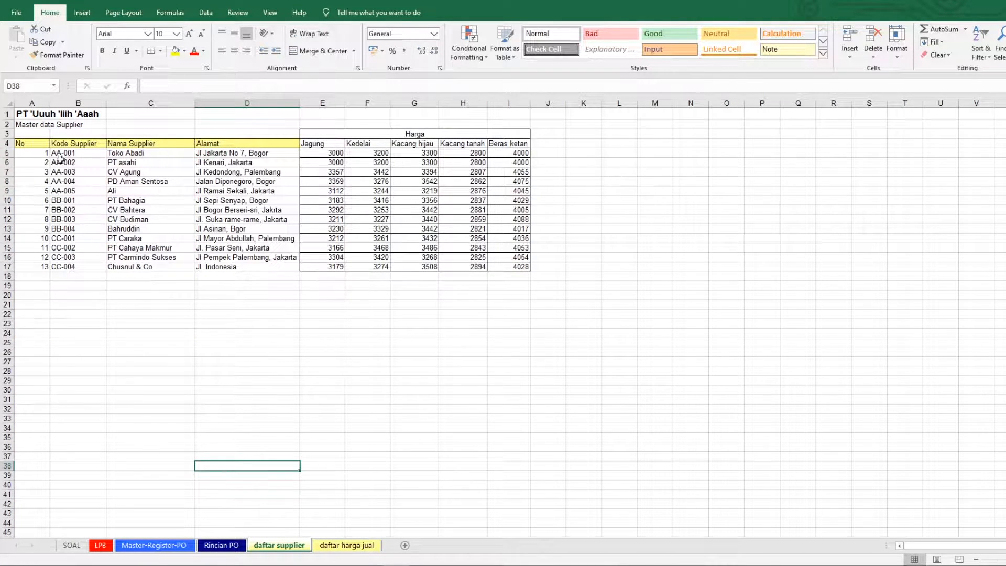
click(84, 146)
drag(84, 148, 89, 276)
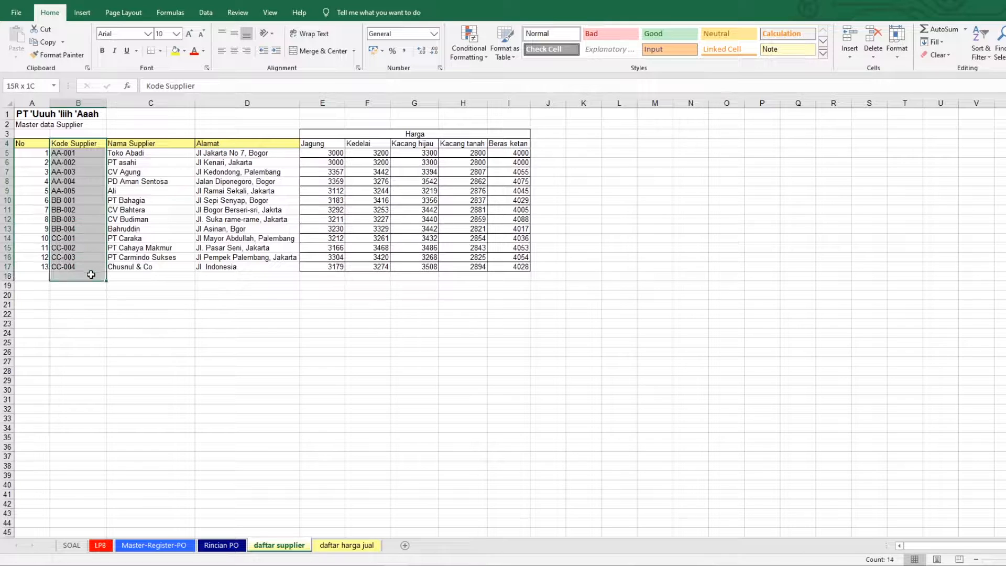
drag(322, 143, 511, 144)
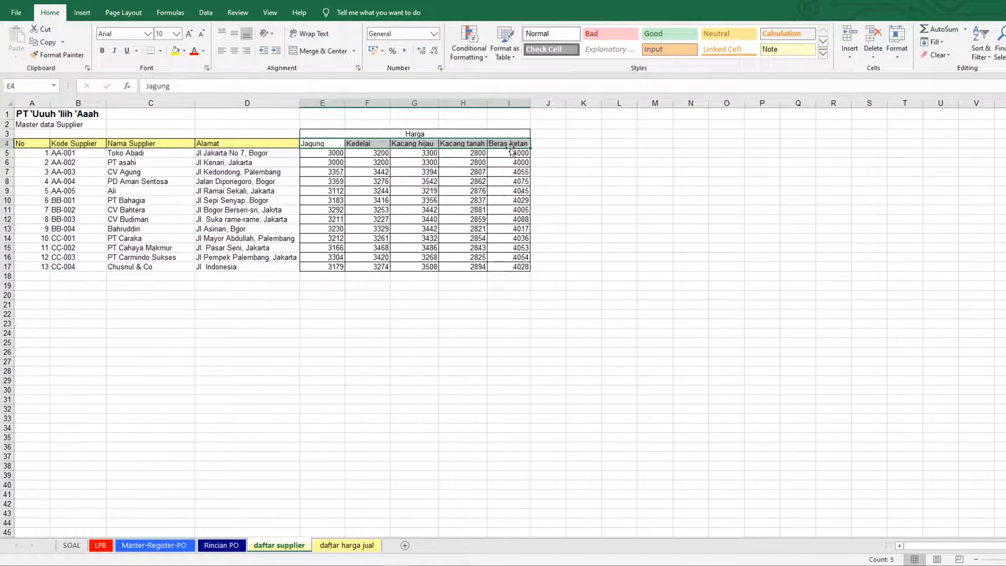
click(71, 152)
drag(53, 153, 178, 153)
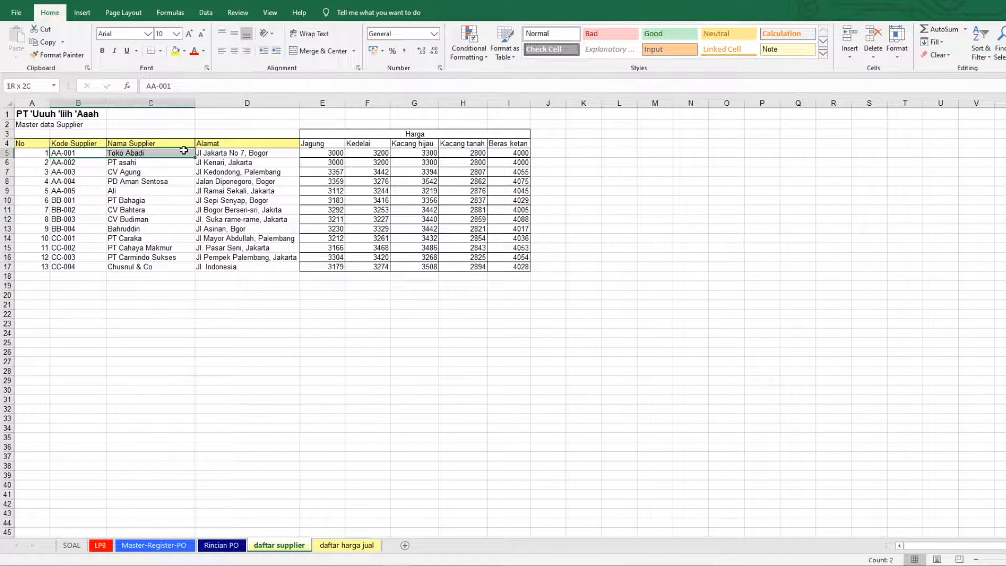
drag(322, 146, 570, 153)
drag(321, 157, 531, 161)
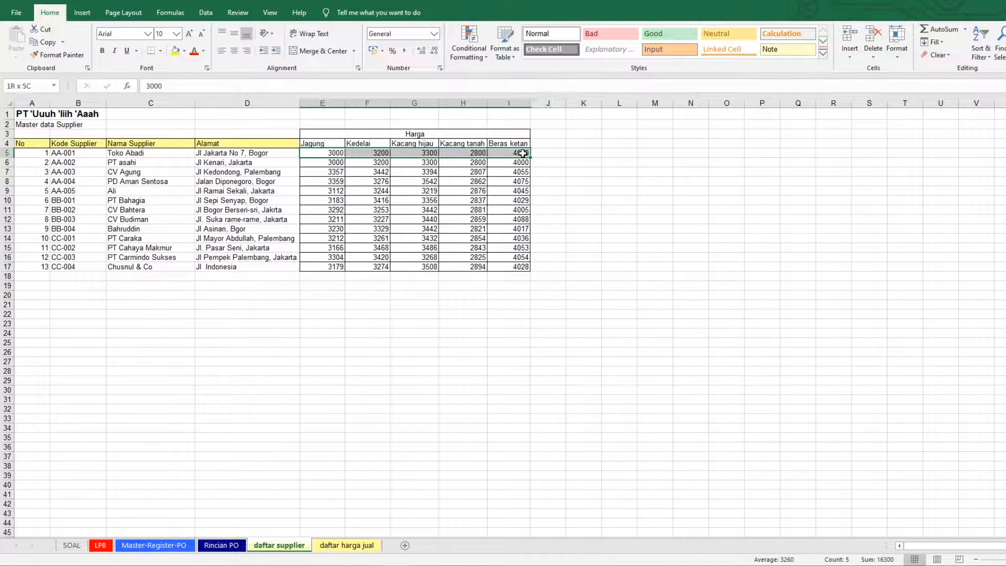
click(62, 164)
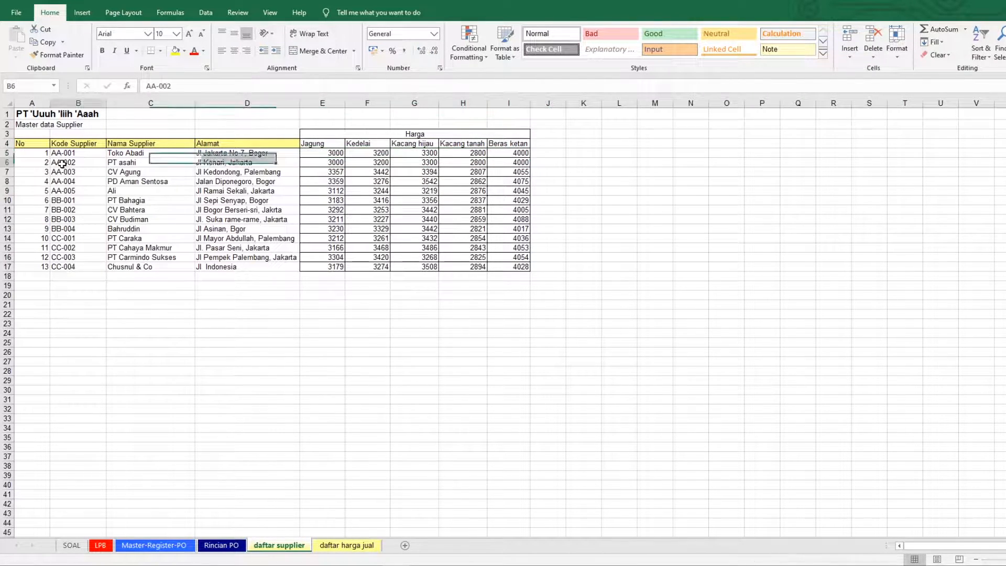
double_click(322, 162)
click(521, 163)
drag(330, 163, 499, 162)
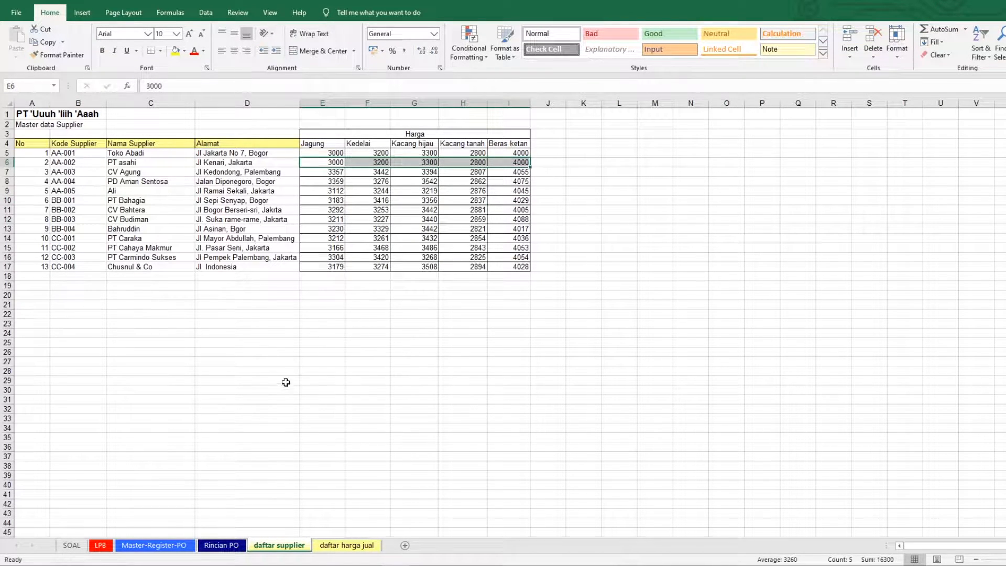
Step: Create a copy of the Rincian PO sheet at the end of the workbook
click(227, 547)
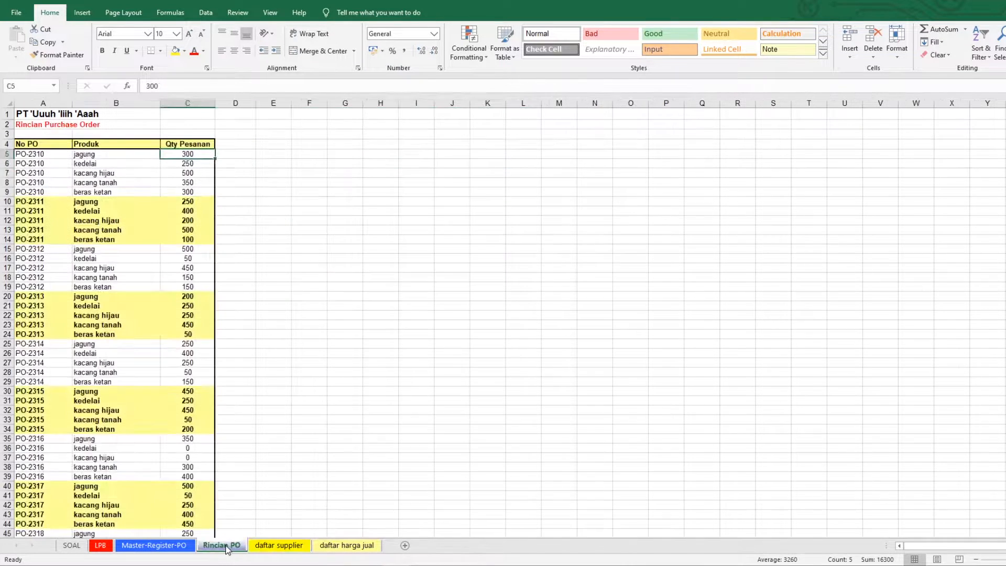
right_click(228, 549)
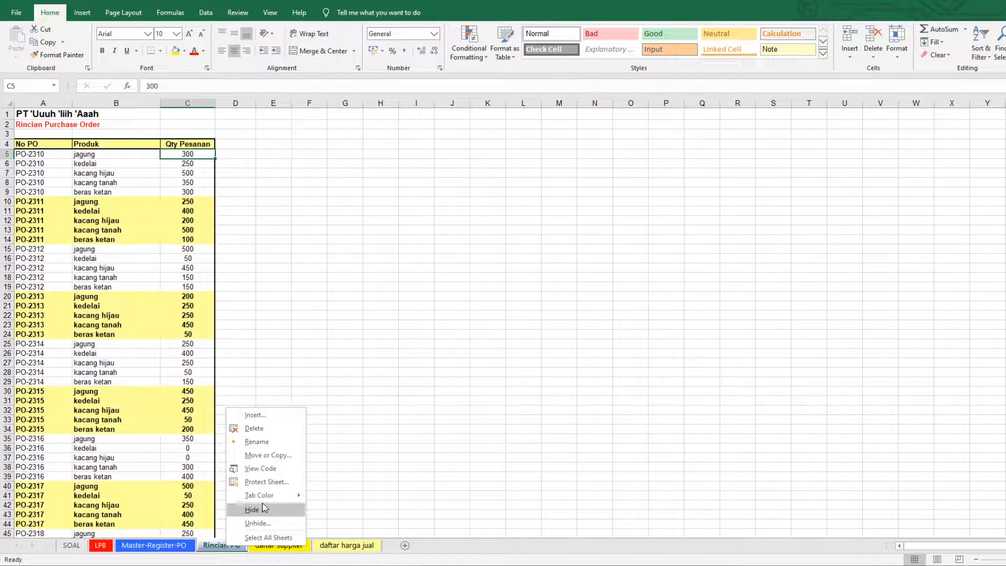
click(290, 456)
click(221, 481)
click(204, 497)
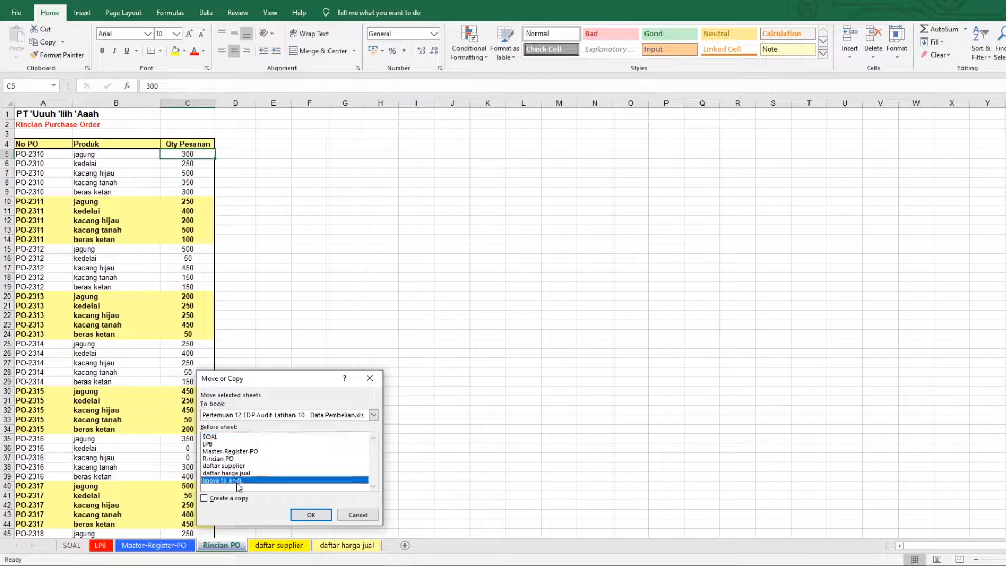
click(310, 515)
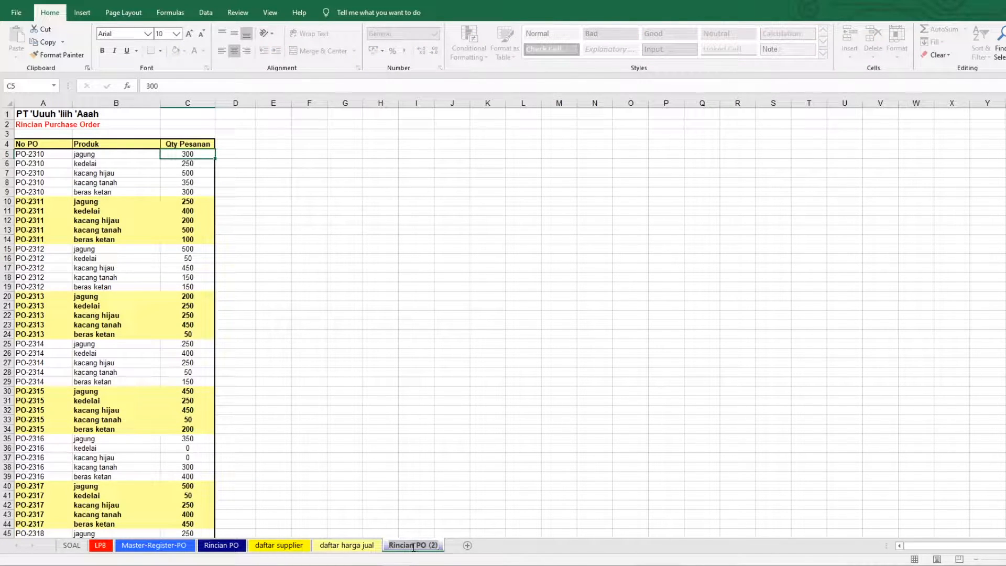
Step: Rename the copied Rincian PO sheet as PO_Helper
text(Helper)
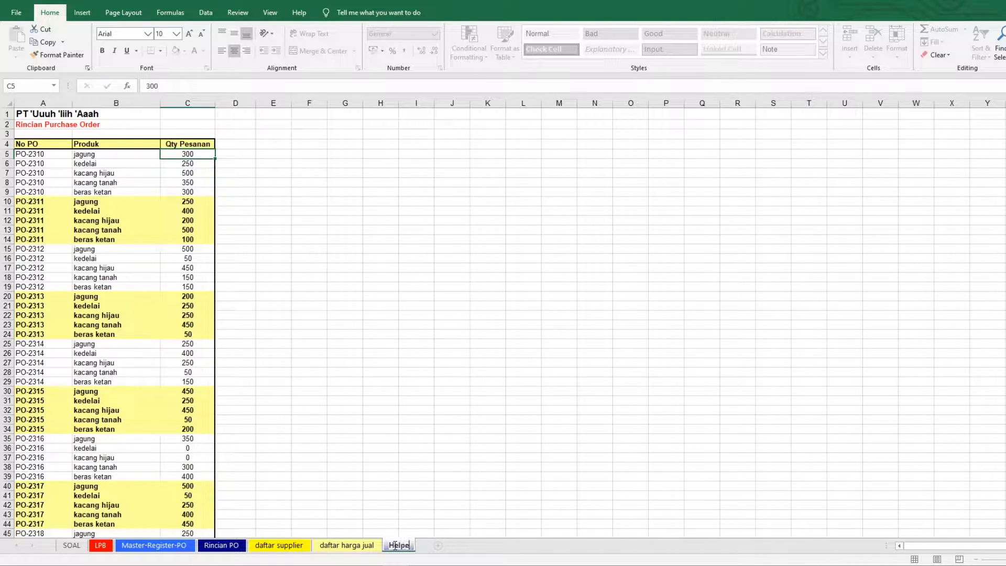
key(BackSpace)
key(BackSpace)
key(BackSpace)
key(BackSpace)
key(BackSpace)
text(PO_Helper)
key(Return)
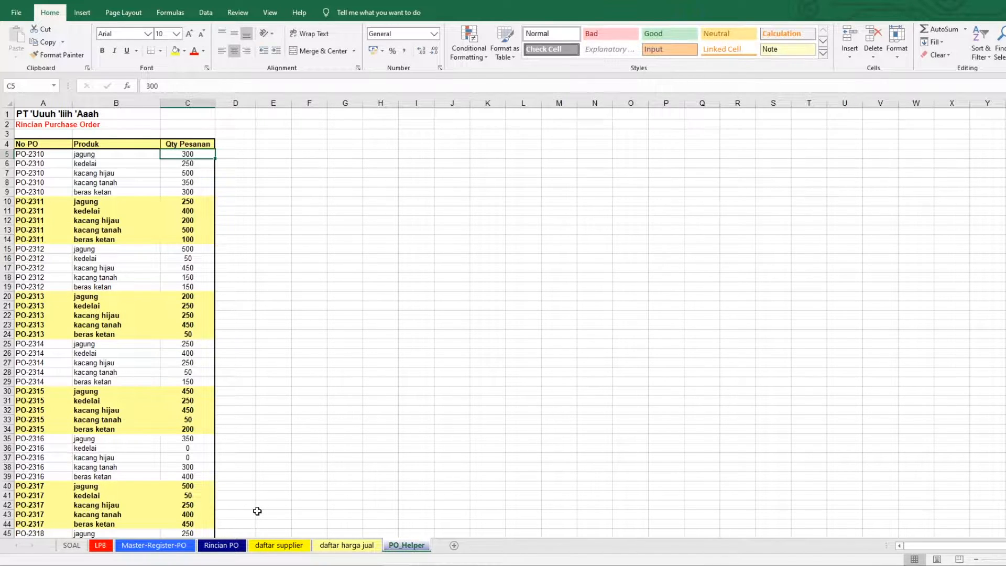
right_click(409, 545)
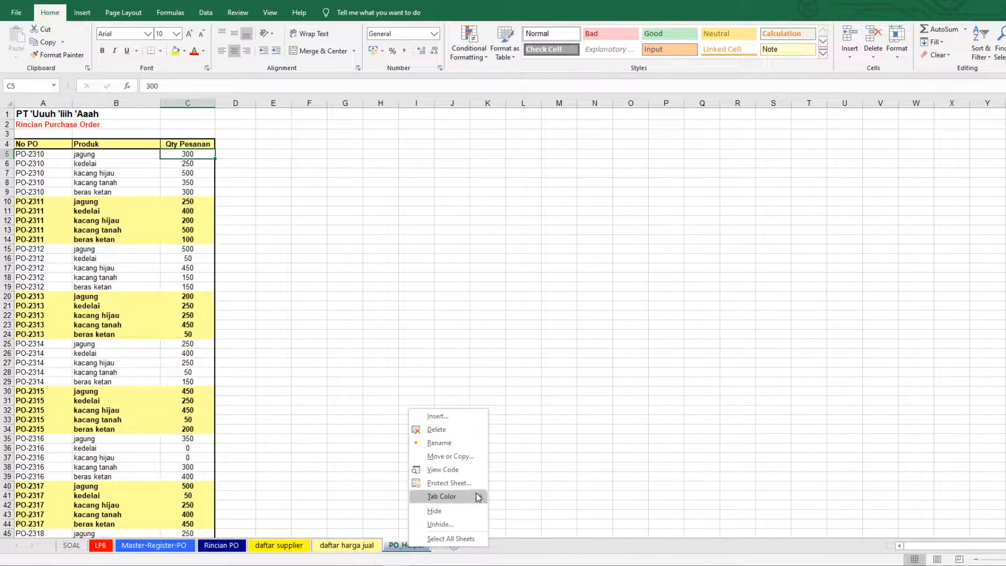
mouse_move(485, 500)
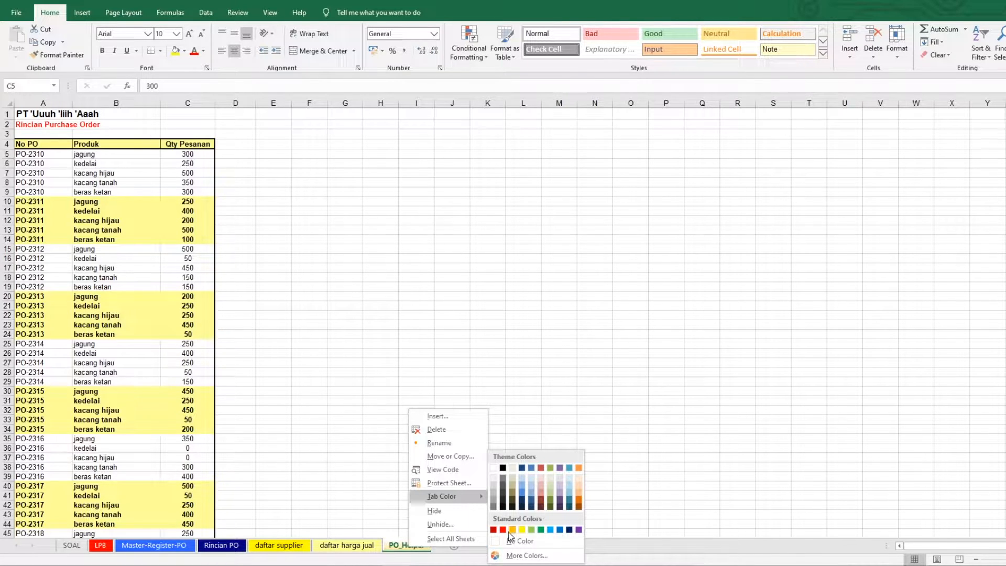
key(Escape)
key(Escape)
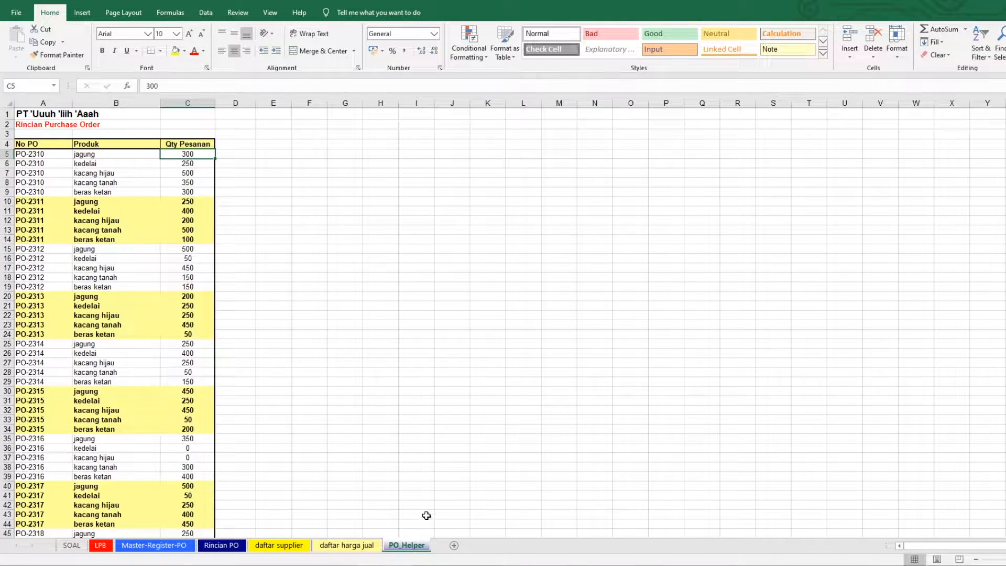
Step: Add the column header Supplier in cell D4 of PO_Helper and fill it yellow
click(240, 145)
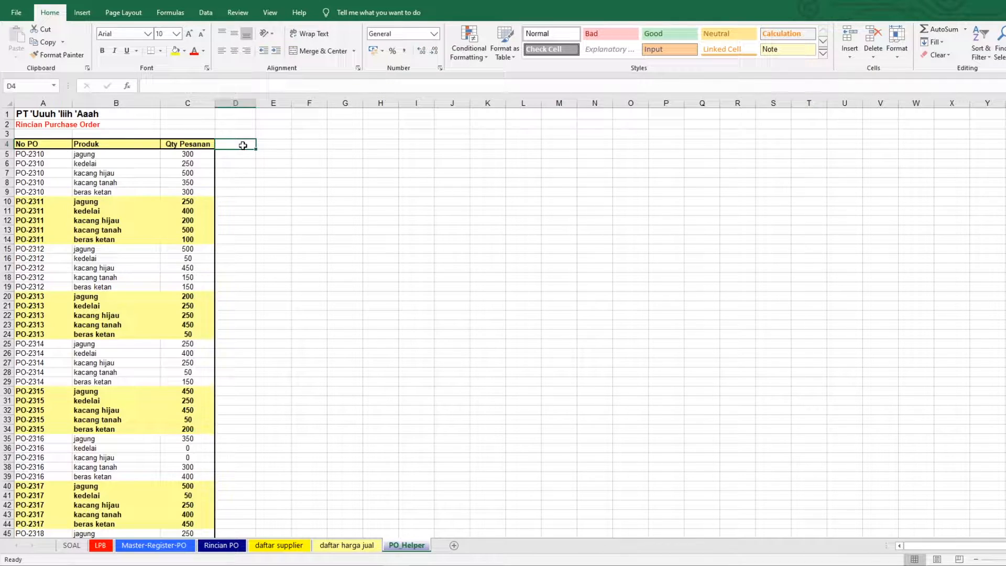
text(S)
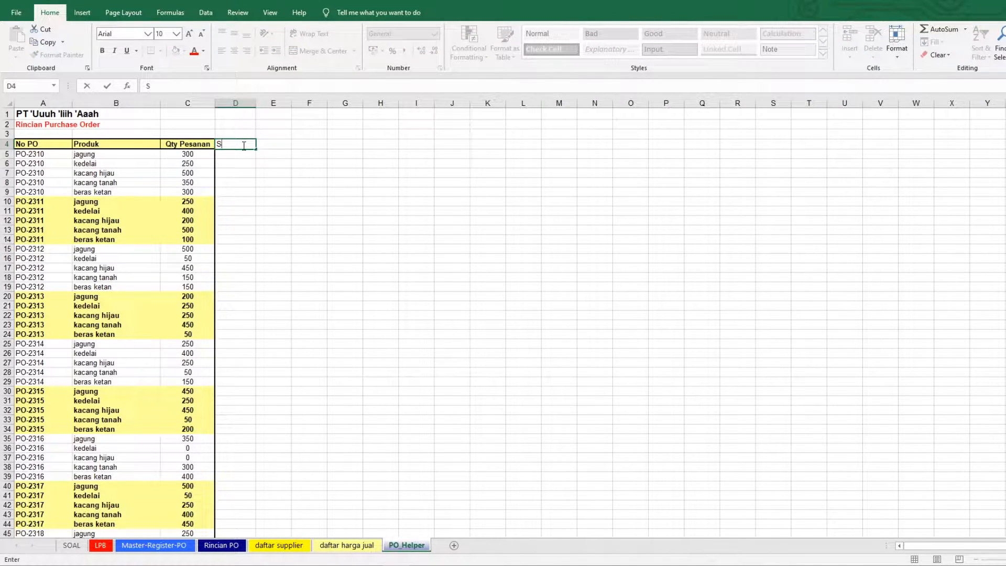
text(upplier)
key(Return)
click(245, 136)
click(242, 153)
click(244, 143)
click(176, 50)
Step: Start an INDEX formula in D5 of PO_Helper with the absolute supplier range $C$5:$C$299 of Master-Register-PO as its array
click(235, 156)
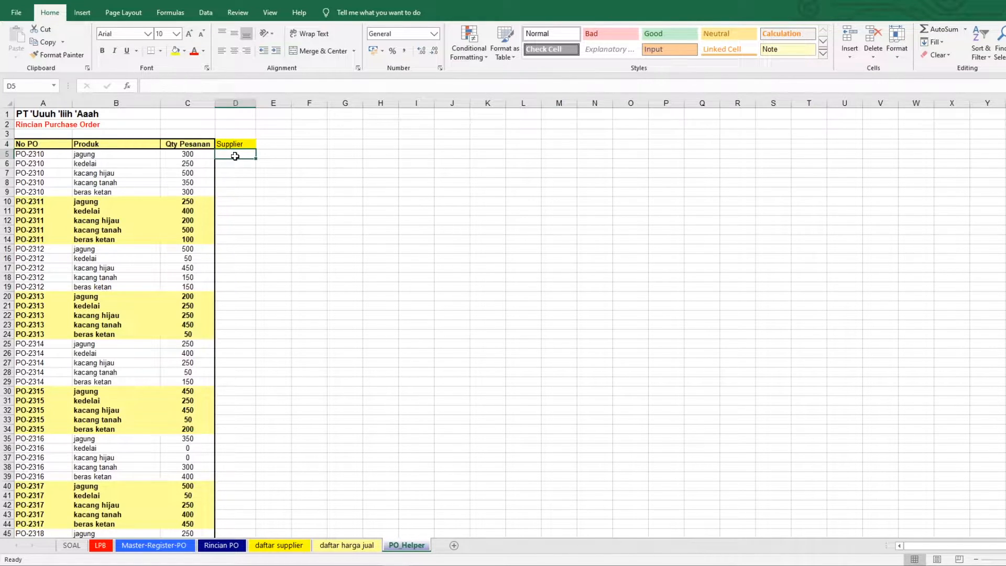
text(=IND)
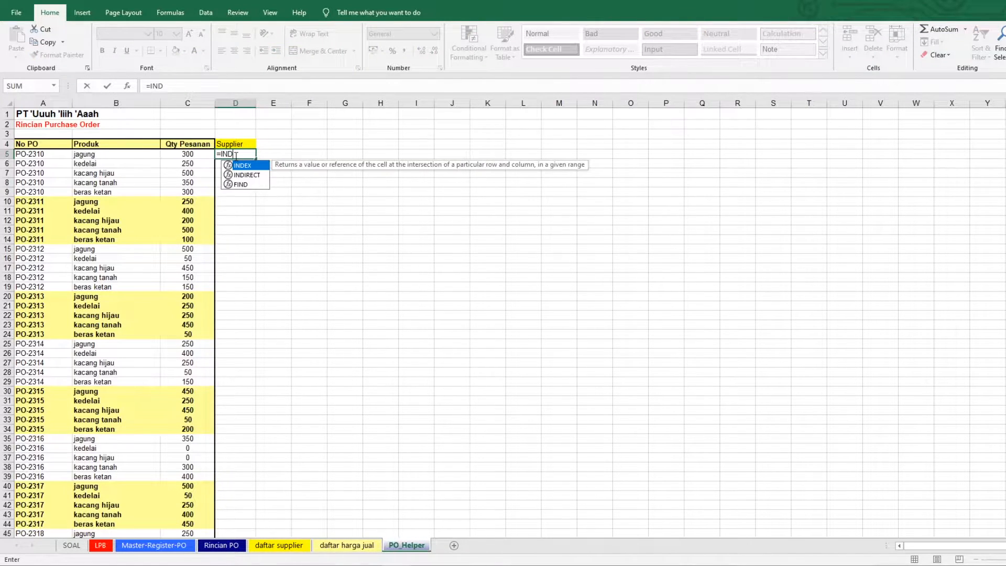
text(EX()
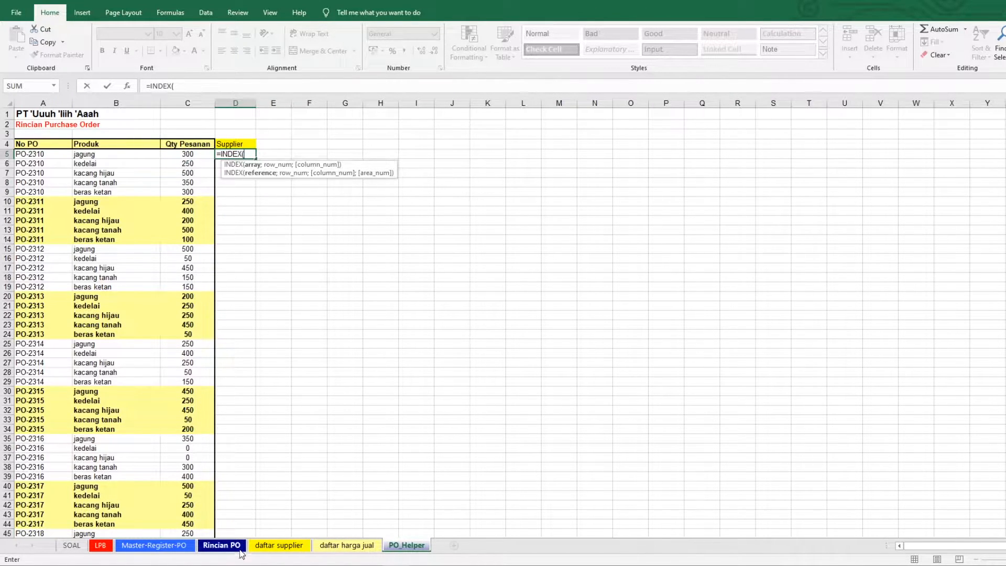
click(154, 545)
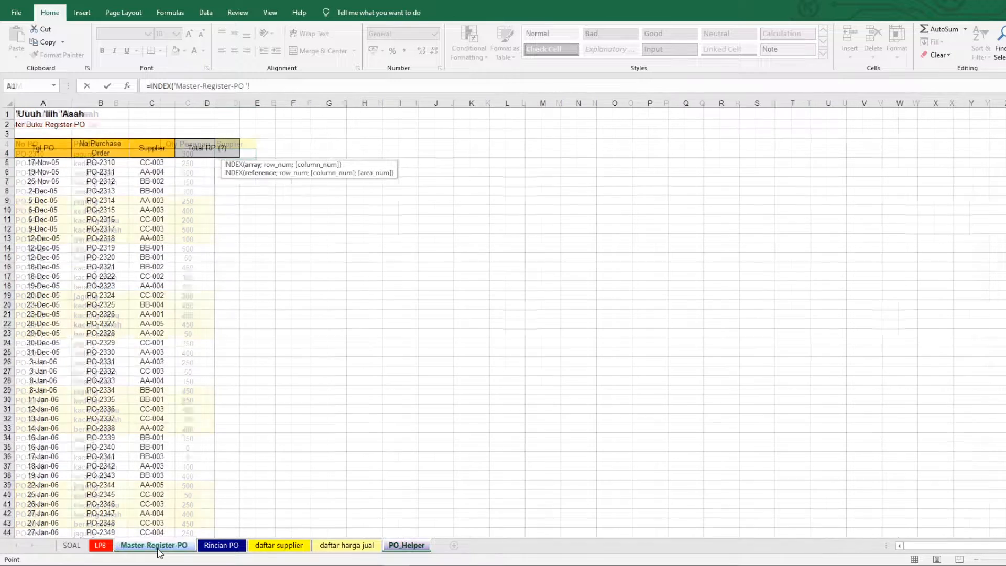
click(101, 161)
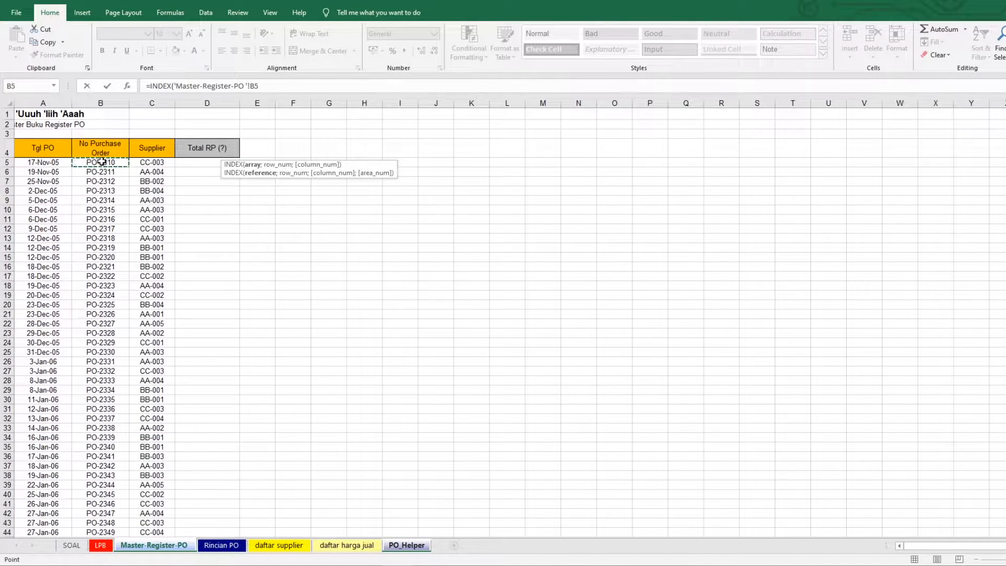
click(144, 164)
key(ctrl+shift+Down)
key(F4)
Step: Nest a MATCH function as the row number of the D5 INDEX formula, with PO_Helper cell A5 as its lookup value
text(;M)
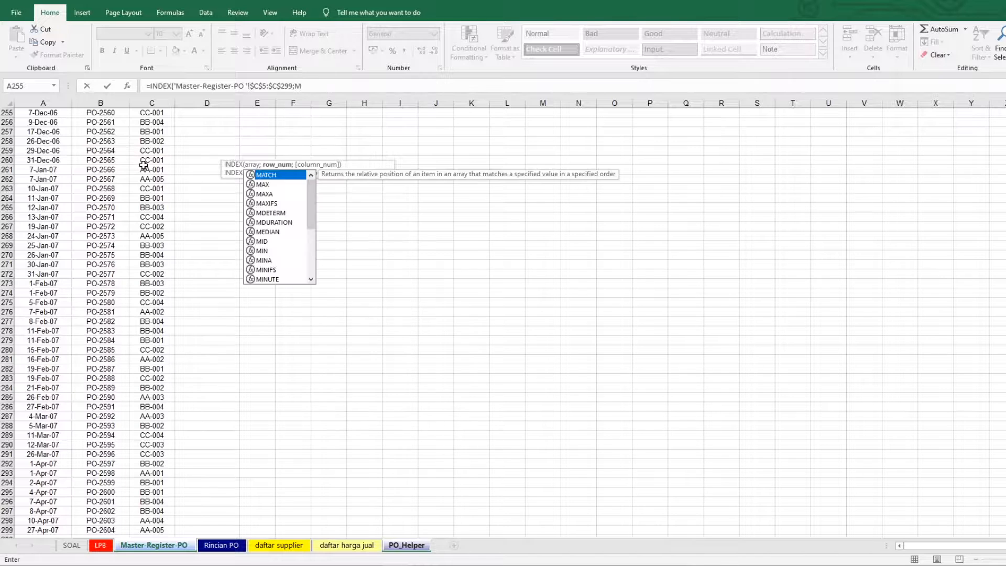
text(ATCH()
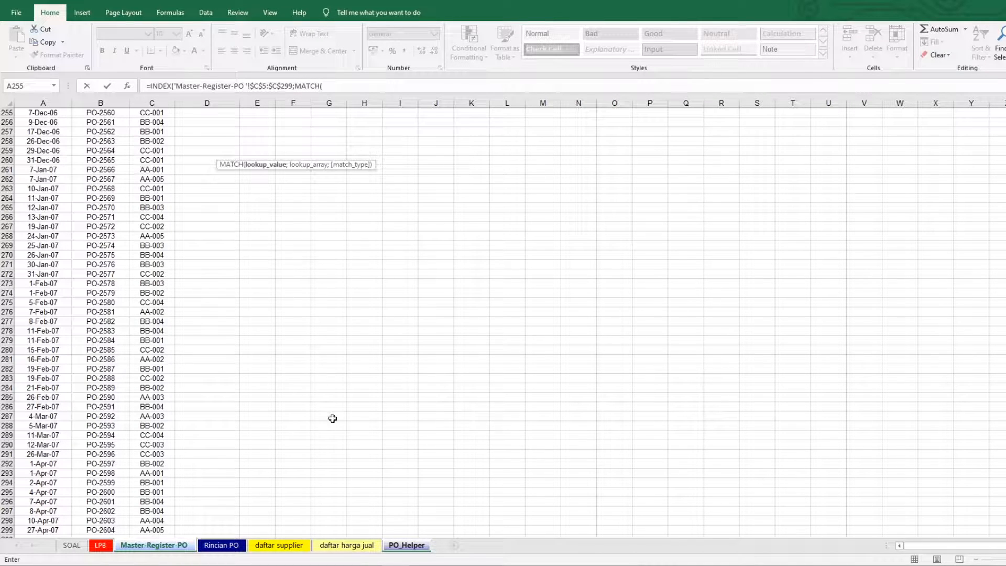
click(410, 545)
click(47, 154)
text(;)
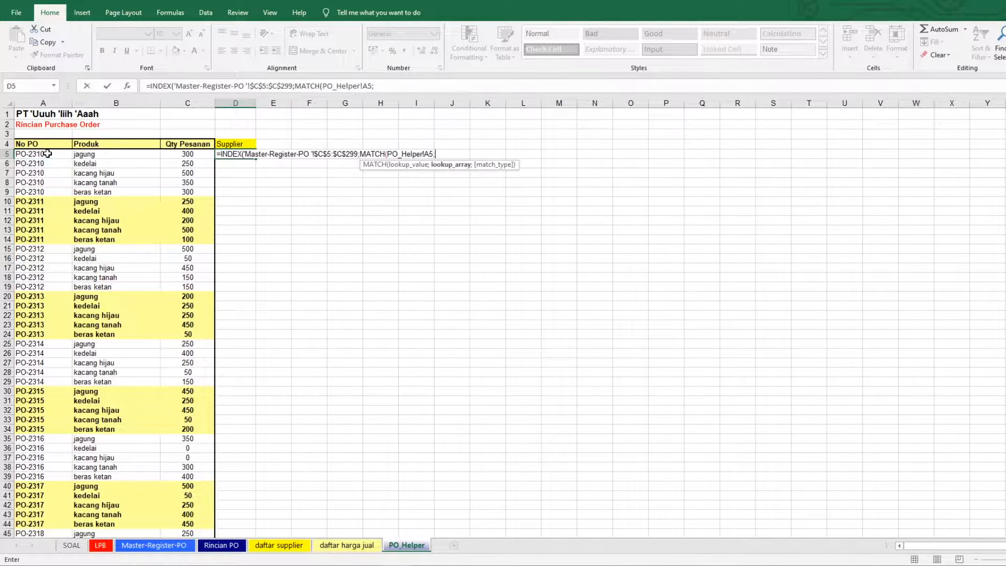
Step: Give the MATCH the absolute PO number range $B$5:$B$299 of Master-Register-PO as lookup array and match type 0
click(154, 545)
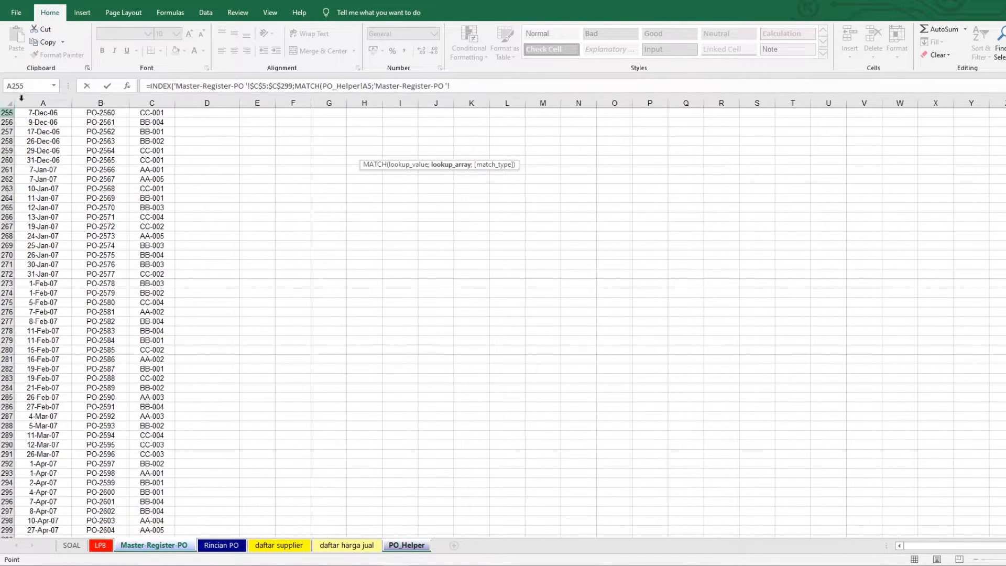
scroll(548, 124, up, 20)
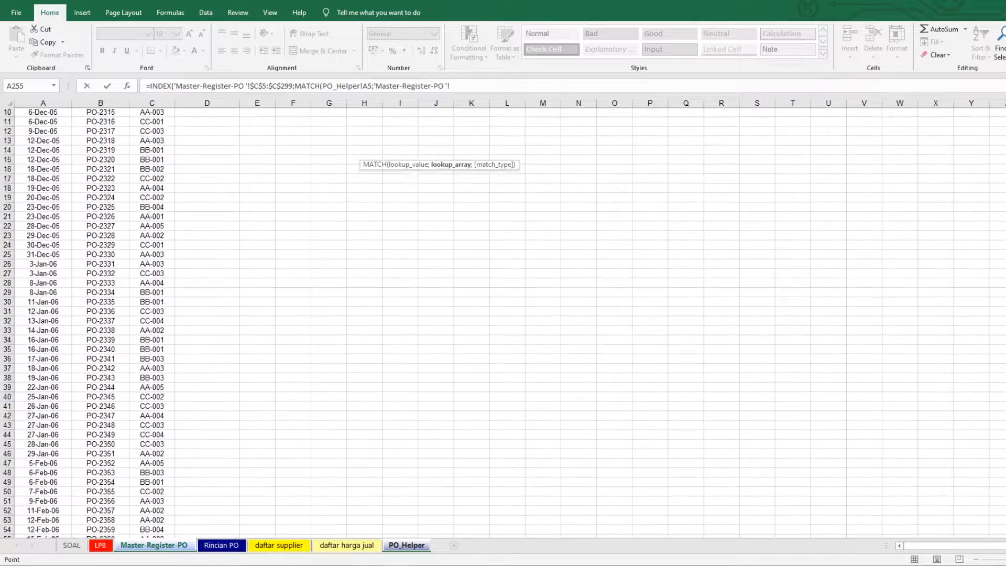
click(106, 162)
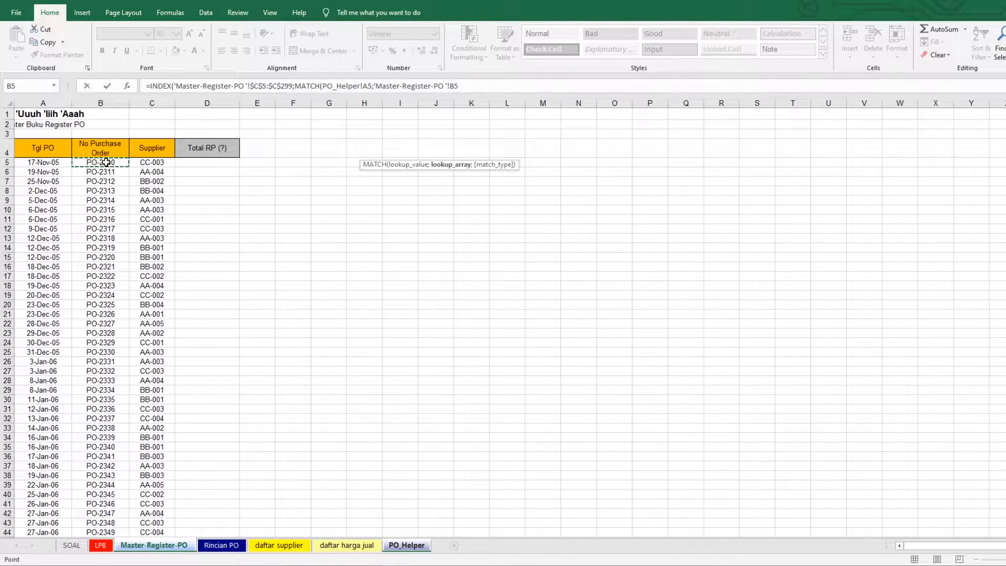
key(ctrl+shift+Down)
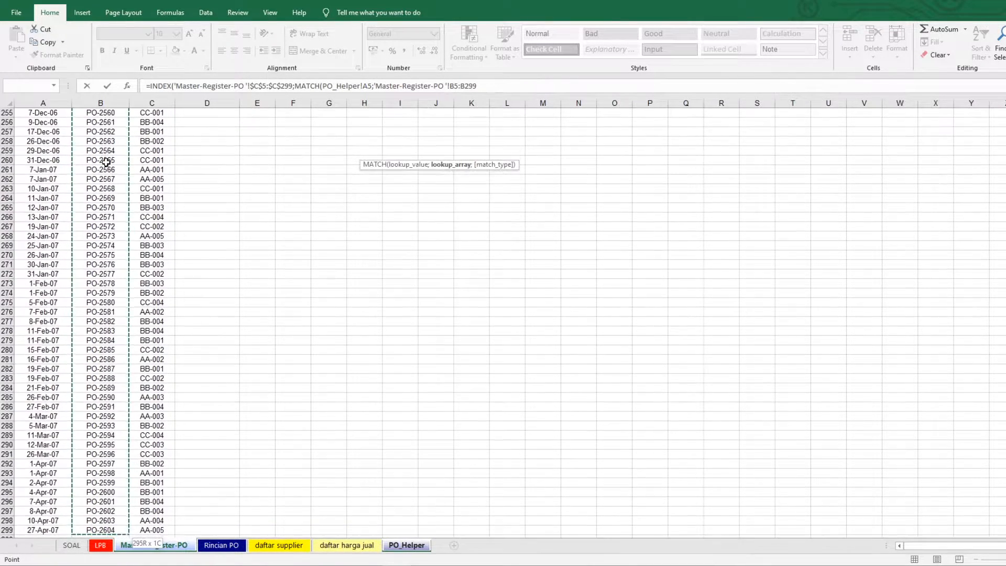
key(F4)
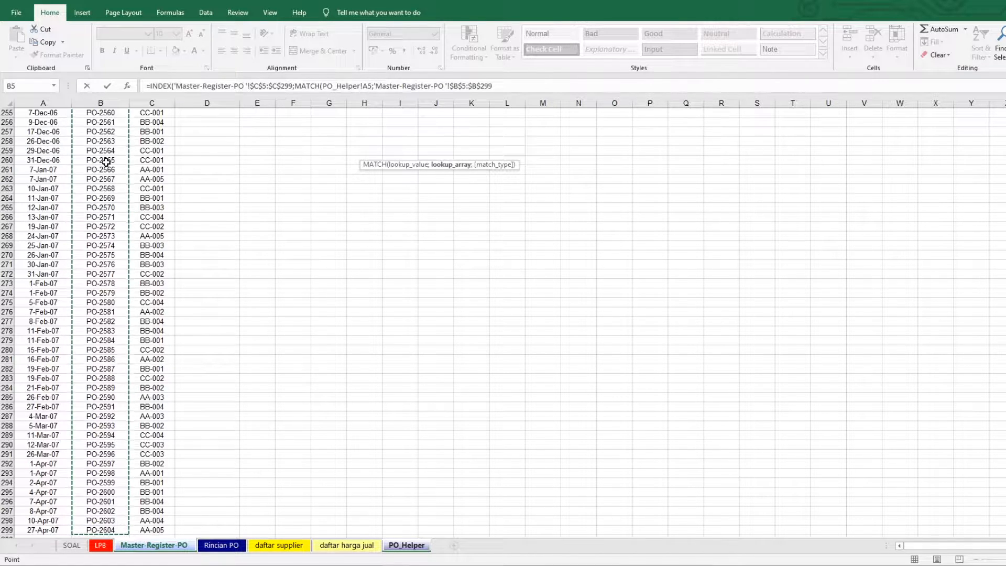
text(;0)
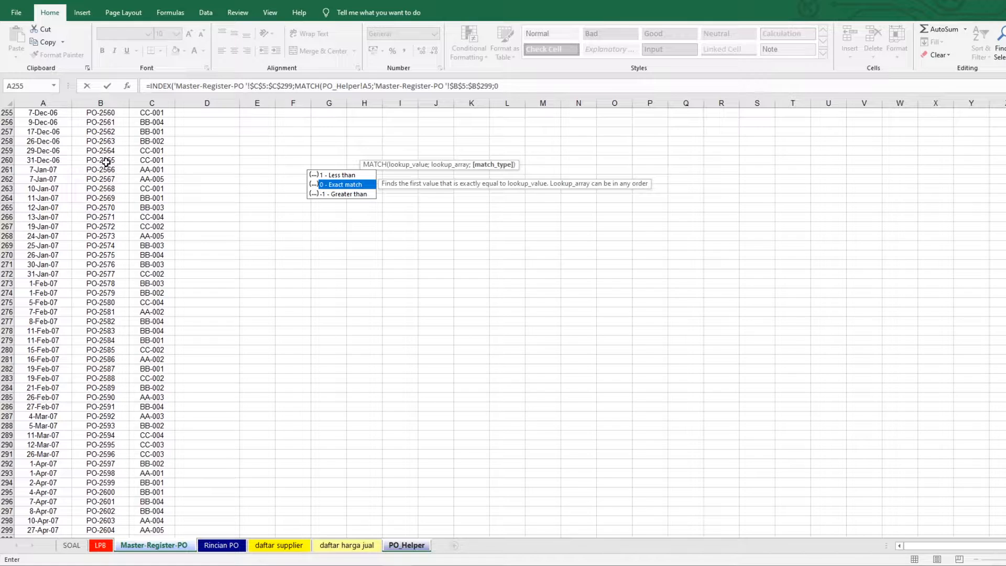
Step: Enter the D5 formula with its parentheses corrected and fill it down the Supplier column for every order line
key(Tab)
key(Return)
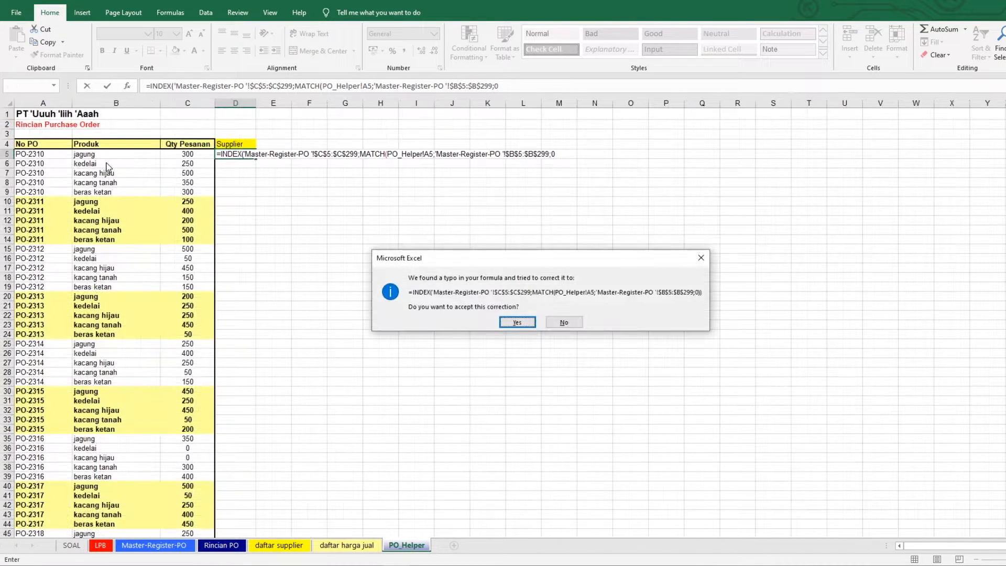
key(Return)
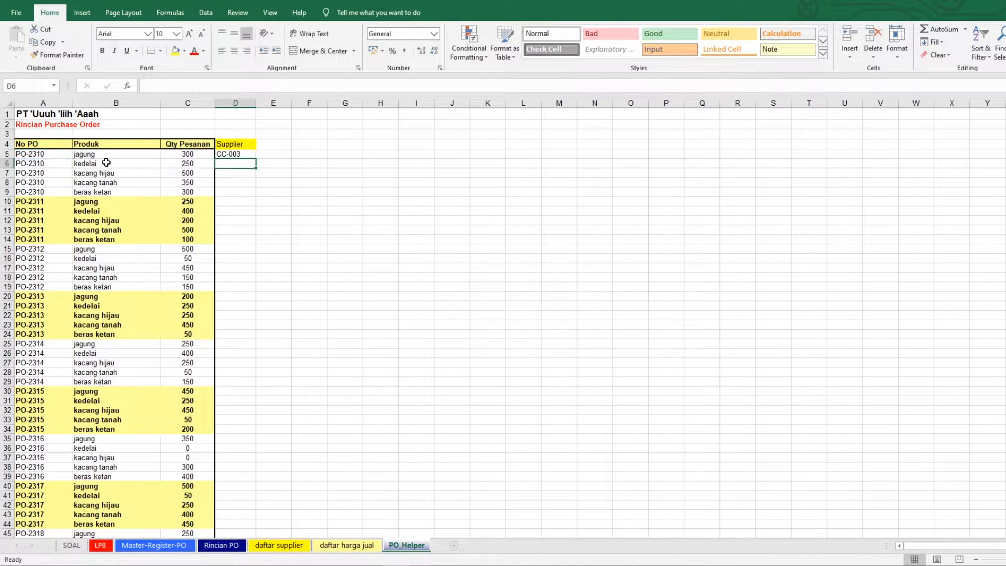
click(251, 153)
double_click(257, 158)
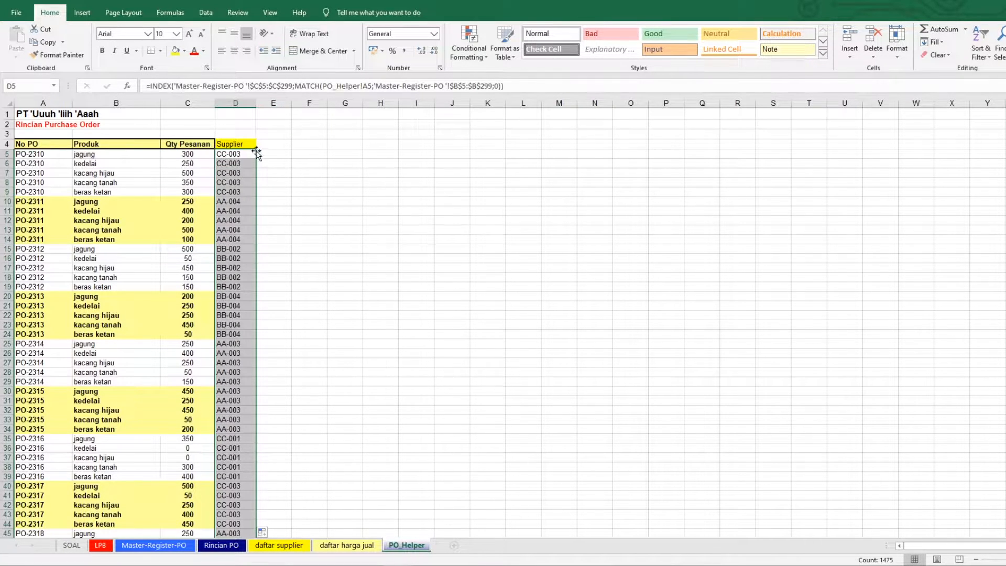
Step: Add the column header Harga Satuan in cell E4 and fit column E's width to it
click(267, 145)
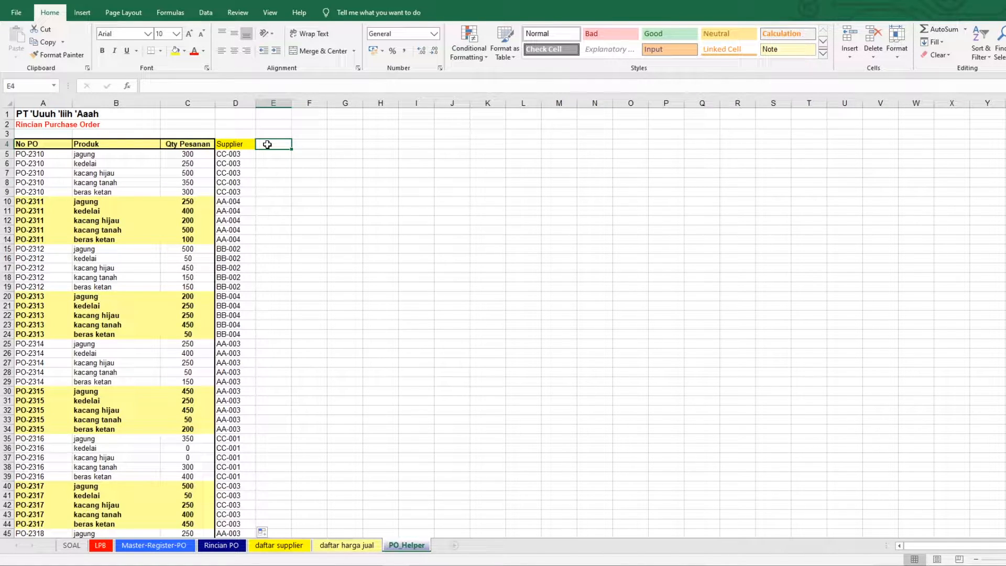
text(Harga Satuan)
key(Return)
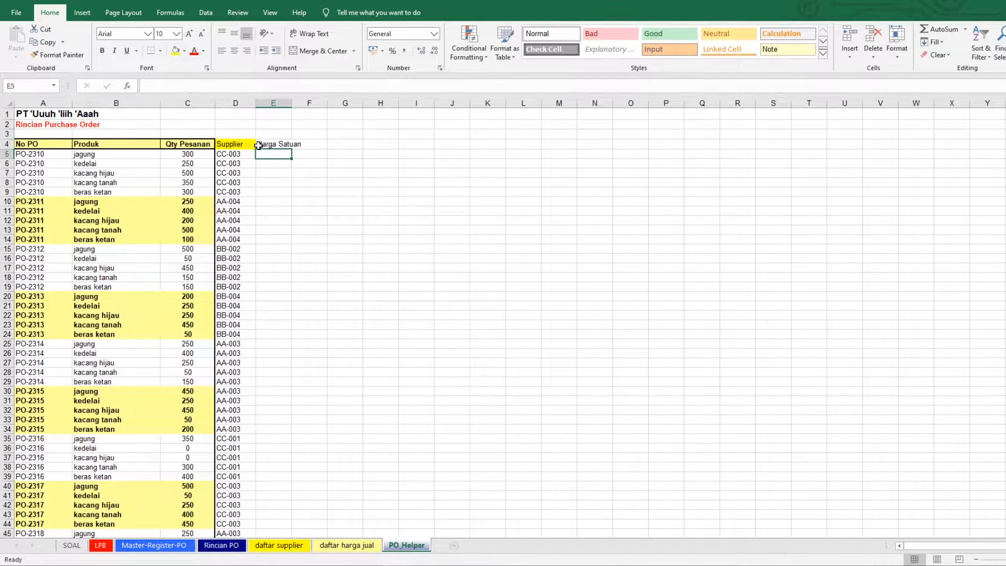
double_click(292, 102)
Step: Fill the Harga Satuan header cell E4 yellow like the Supplier header
key(Up)
key(Left)
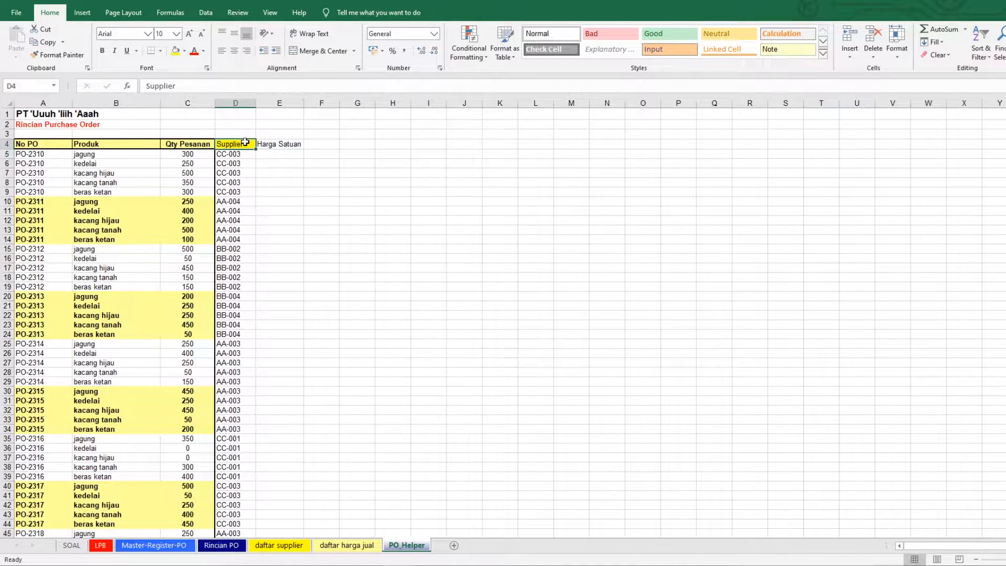
click(278, 144)
click(176, 51)
Step: Start an INDEX formula in E5 with the absolute price range $E$5:$I$17 of daftar supplier as its array
click(275, 154)
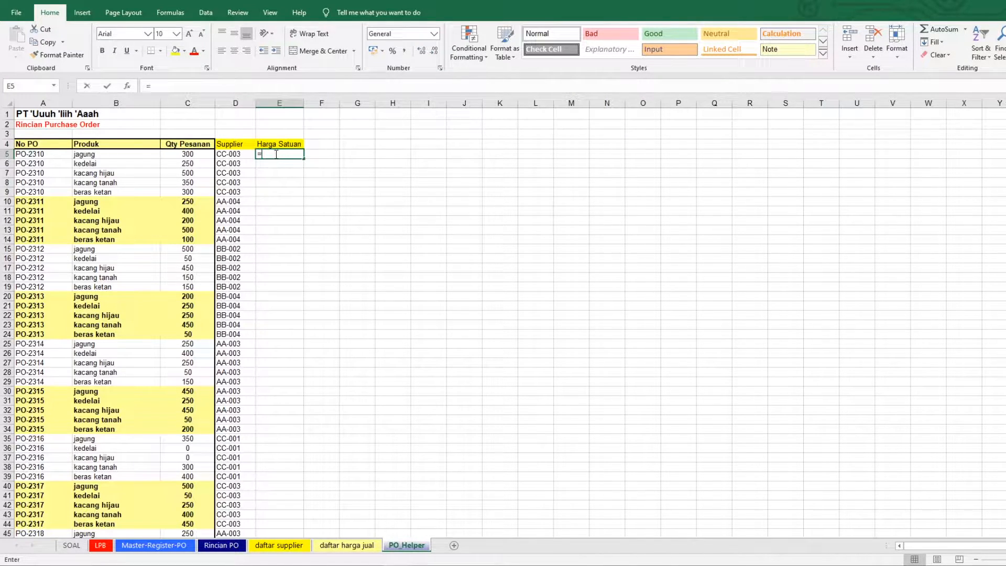
text(=IN)
key(Tab)
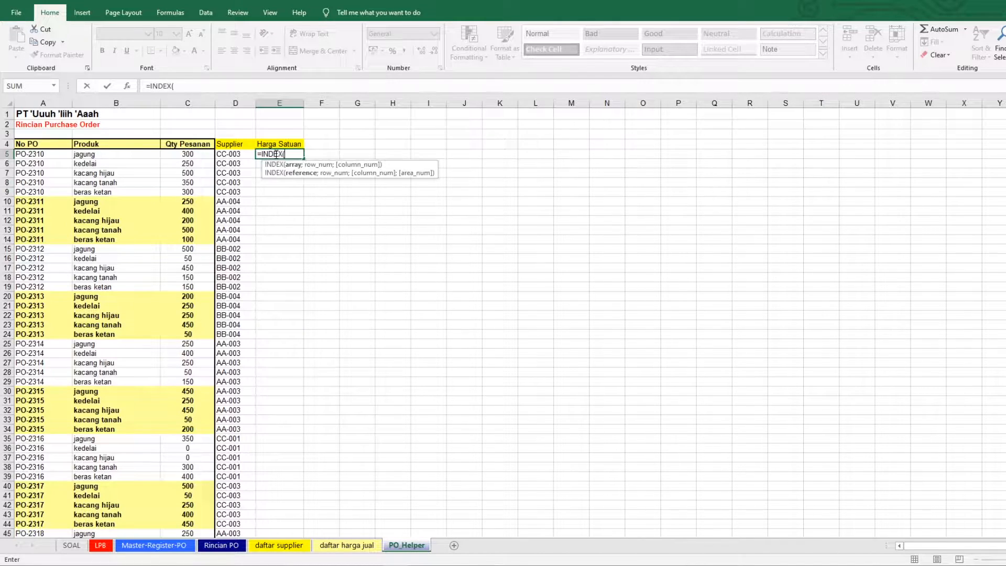
click(321, 546)
click(273, 547)
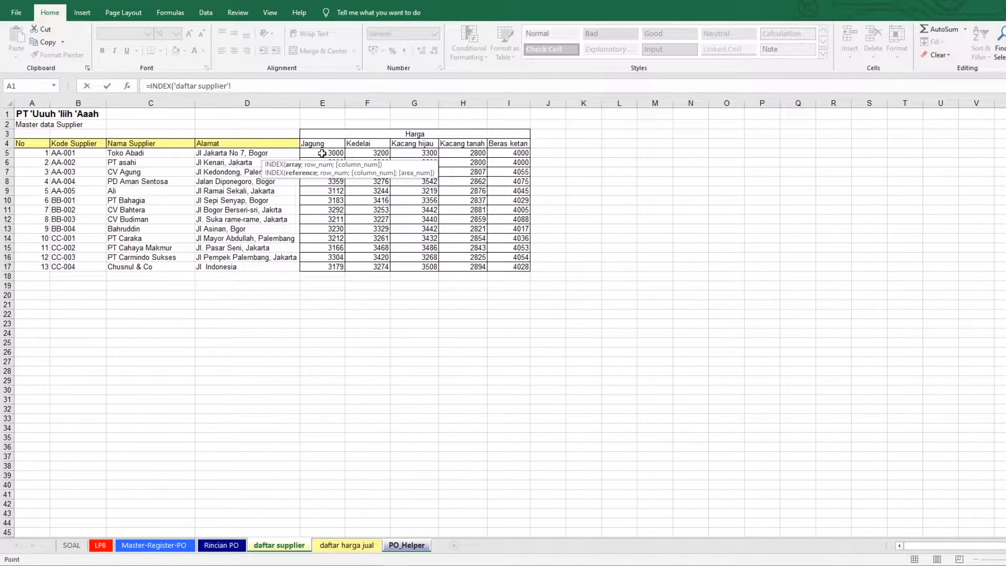
drag(322, 153, 528, 264)
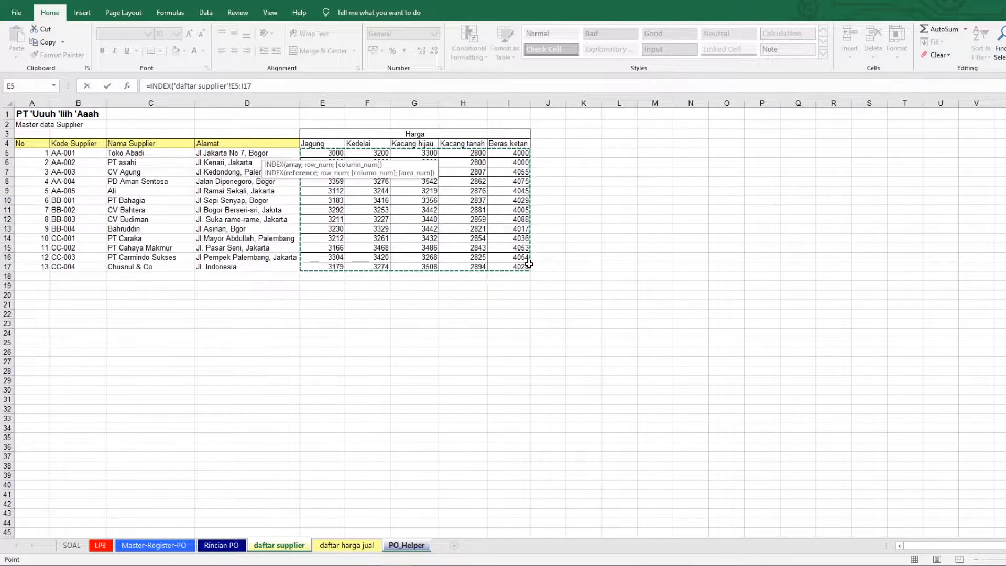
key(F4)
text(;)
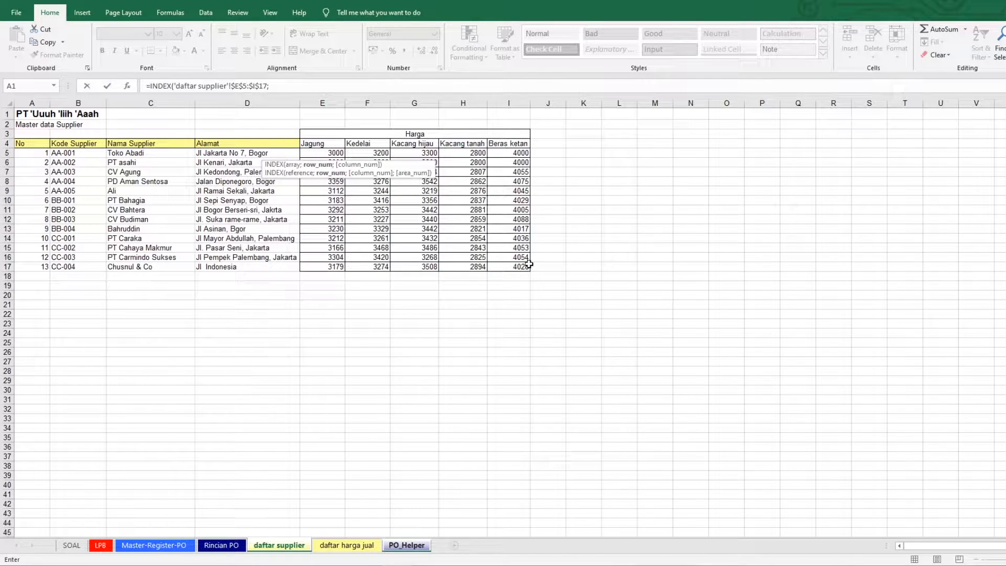
Step: Nest a MATCH function as the row number of the E5 INDEX formula, looking up the supplier code in PO_Helper cell D5
text(MATCH()
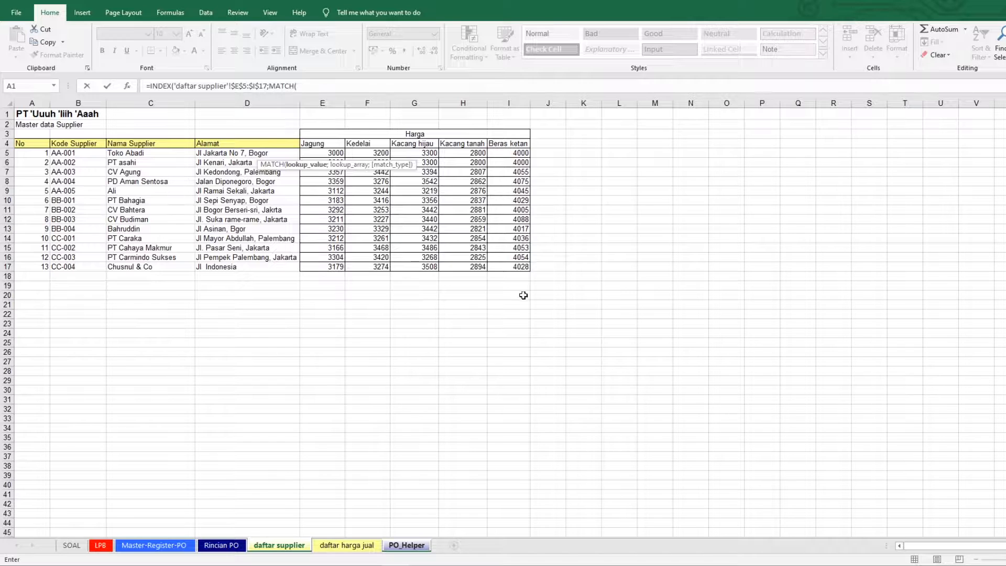
click(396, 547)
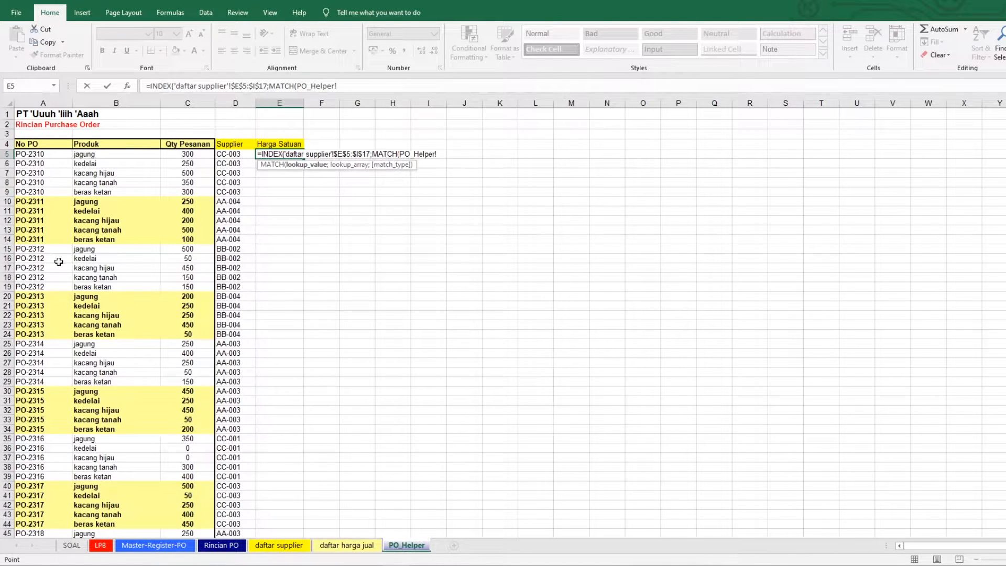
click(231, 154)
text(;)
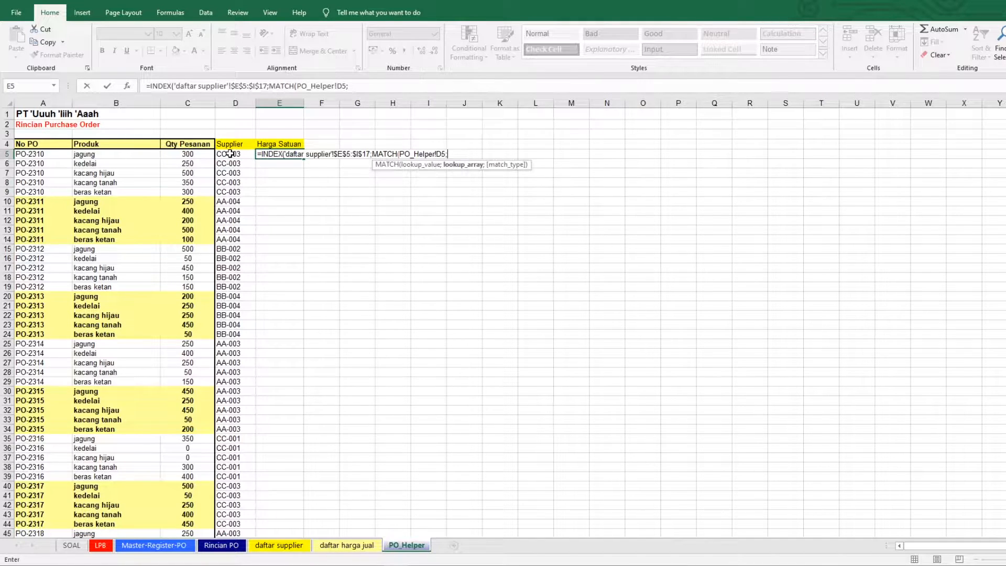
Step: Complete the row MATCH with the absolute supplier code range $B$5:$B$17 of daftar supplier and match type 0, leaving the INDEX open
click(322, 546)
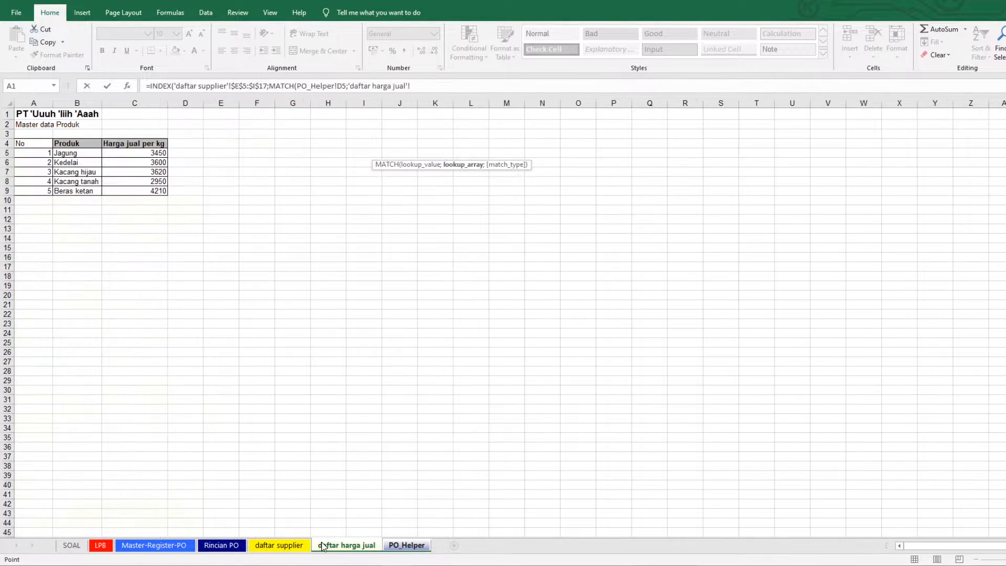
click(279, 546)
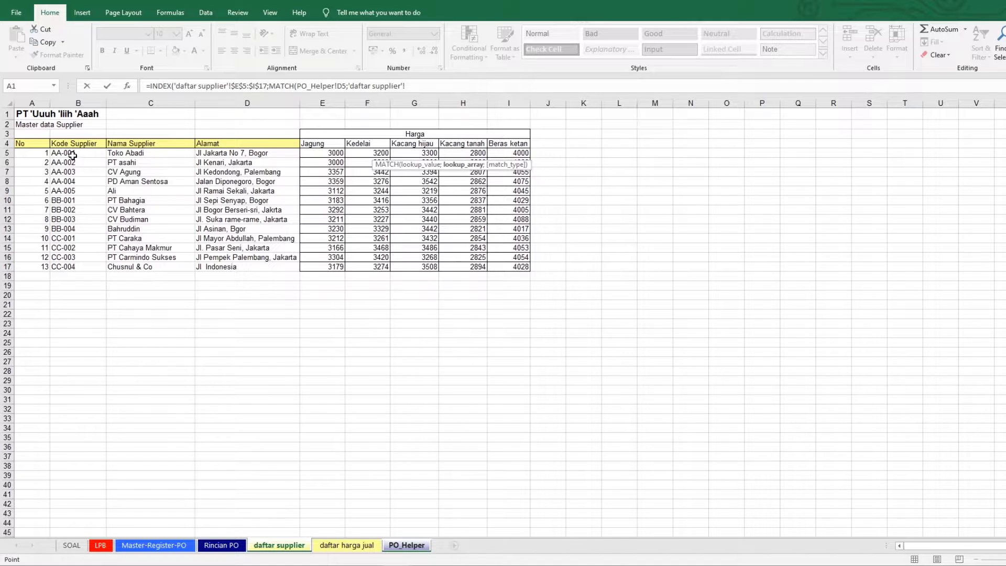
drag(72, 153, 83, 269)
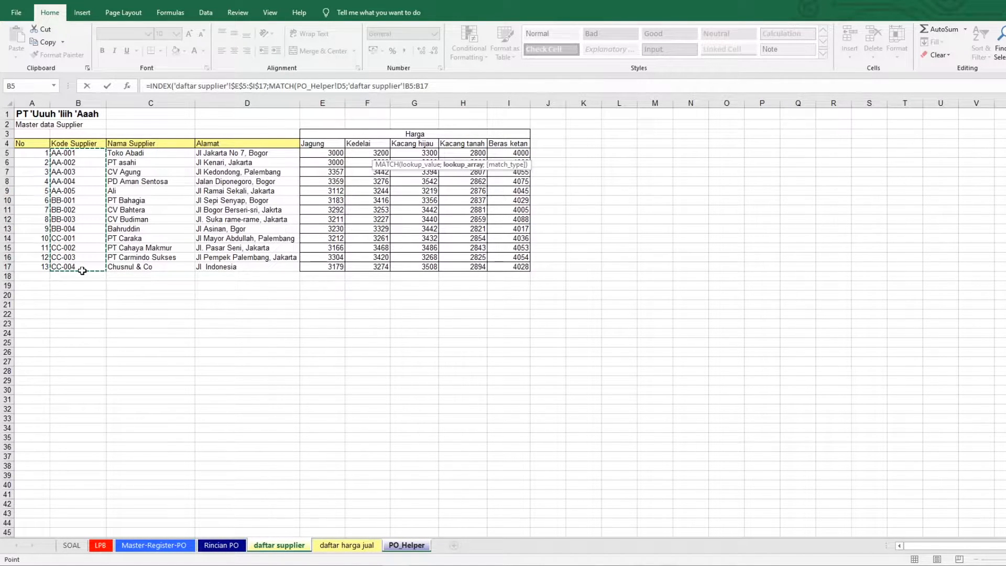
key(F4)
text(;)
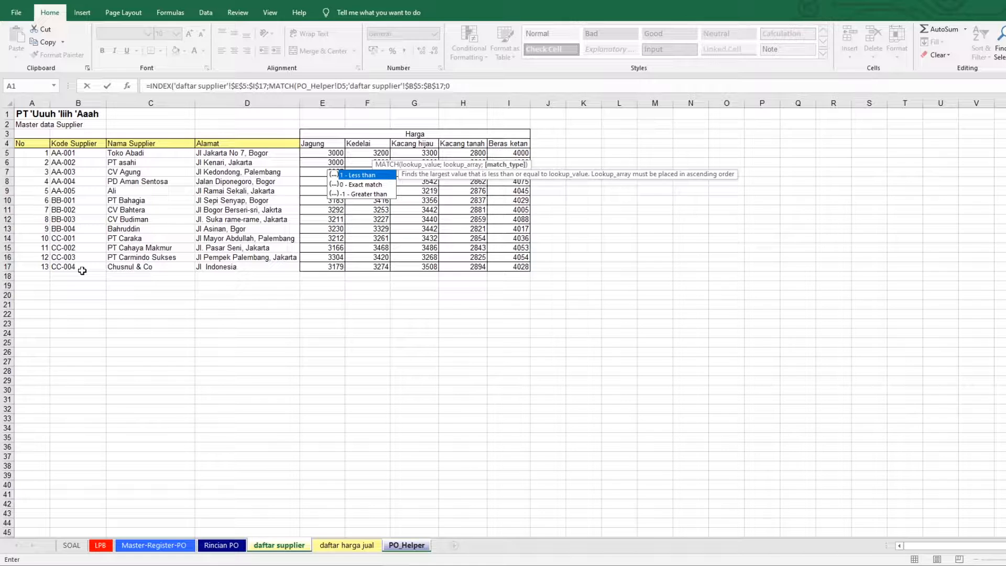
text(0)
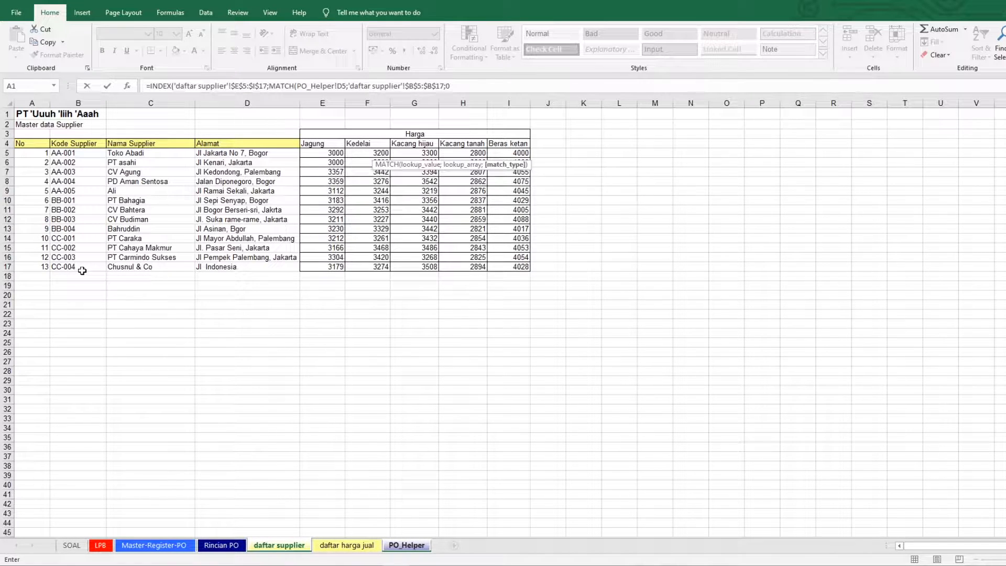
text()))
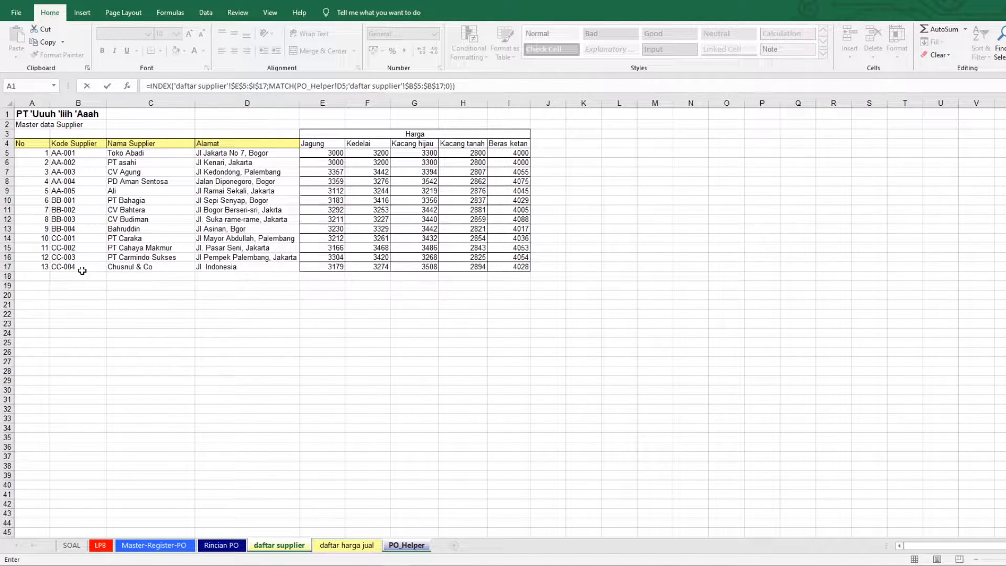
key(BackSpace)
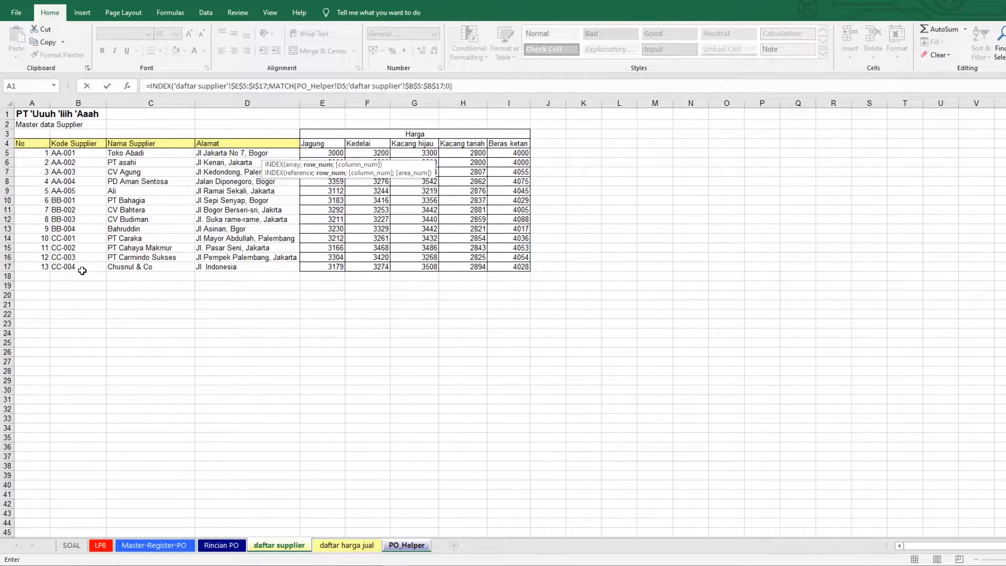
Step: Nest a second MATCH as the column number of the E5 INDEX formula, looking up the product in PO_Helper cell B5
text(;)
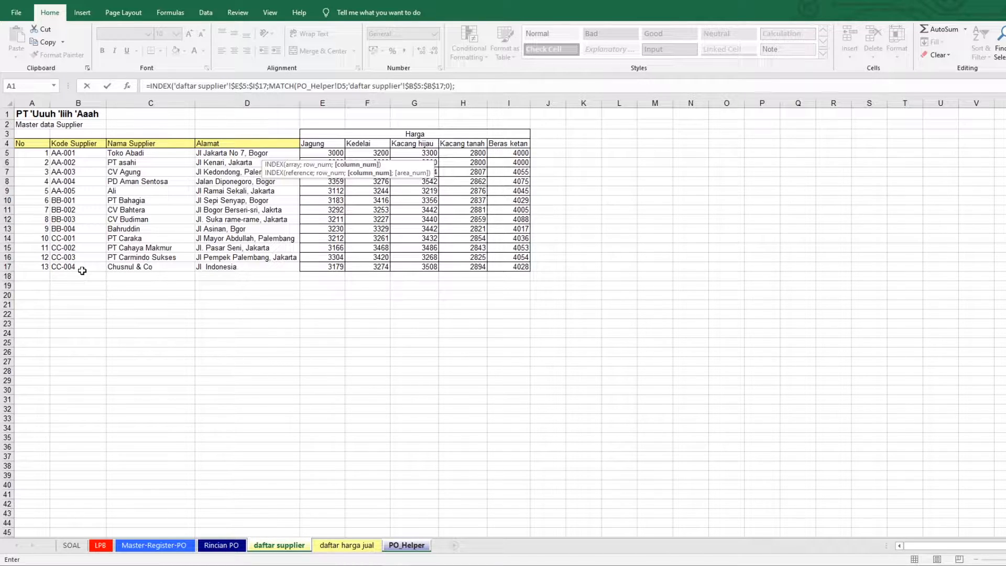
text(MATCH()
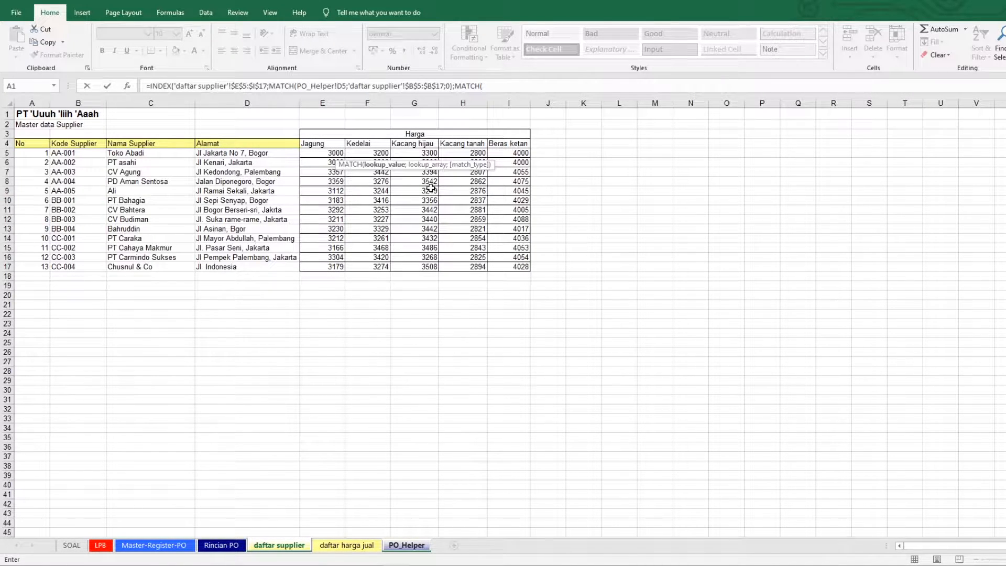
click(406, 545)
click(96, 153)
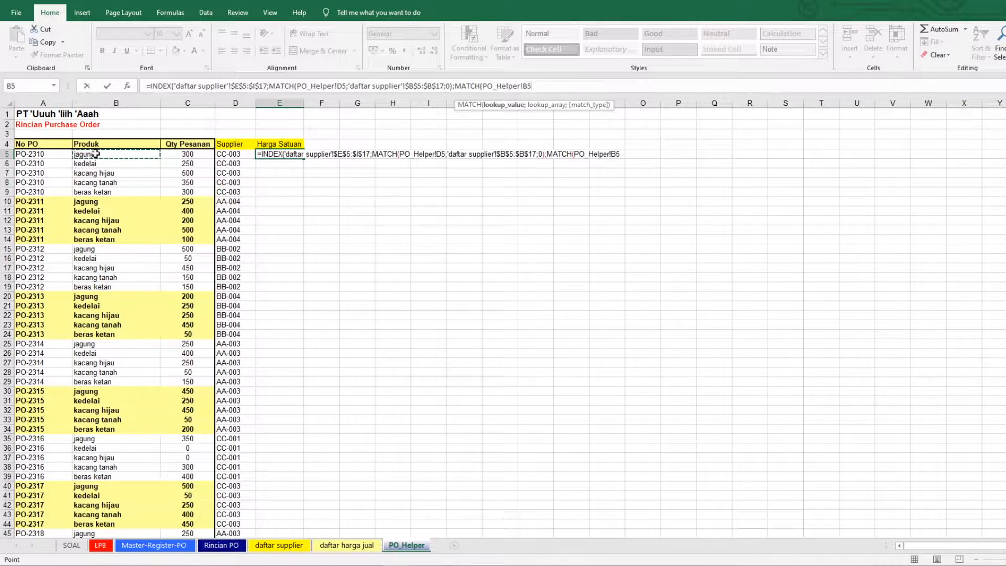
text(;)
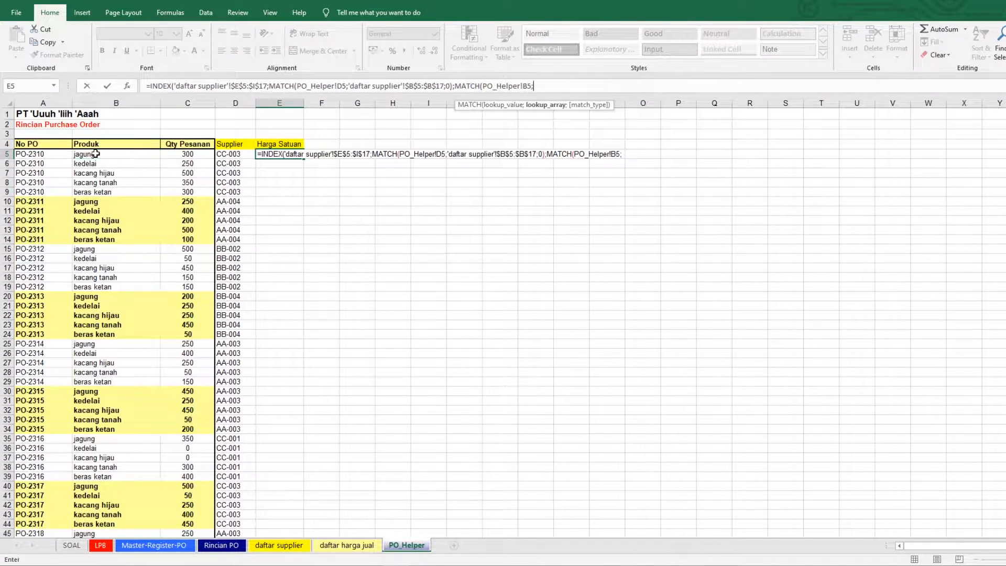
Step: Complete the column MATCH with the absolute product header range $E$4:$I$4 of daftar supplier and match type 0, and enter the formula
click(279, 546)
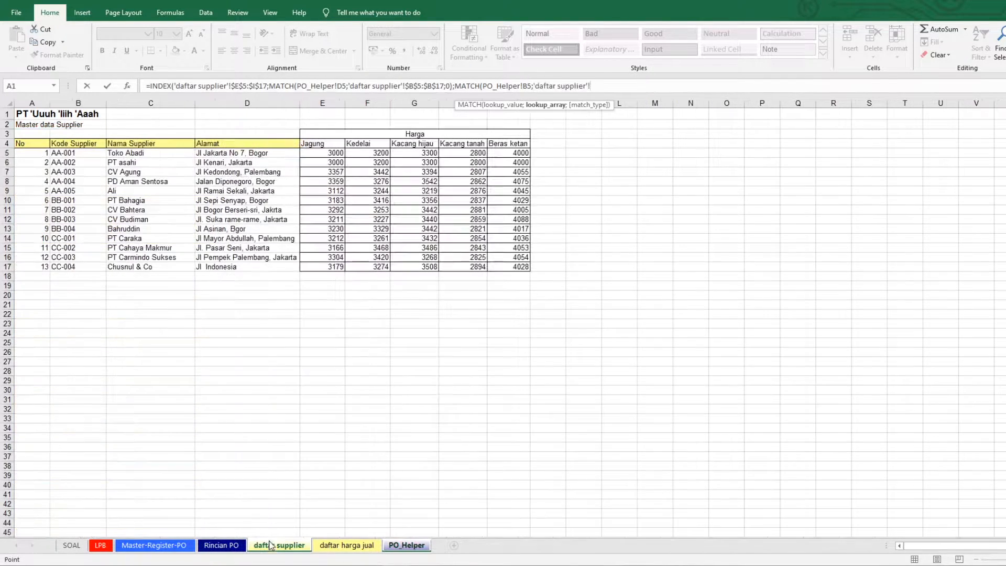
drag(319, 142, 527, 143)
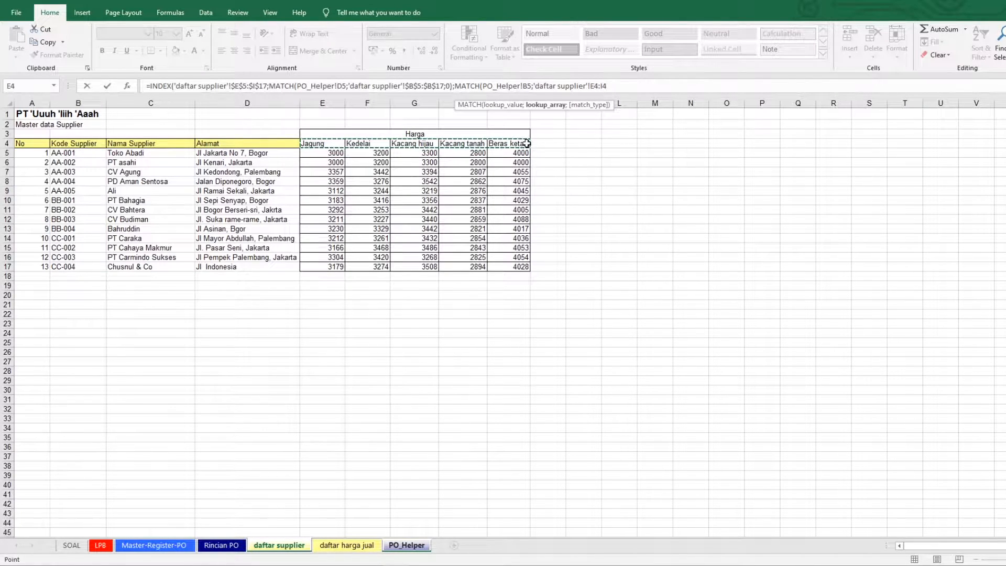
key(F4)
text(;)
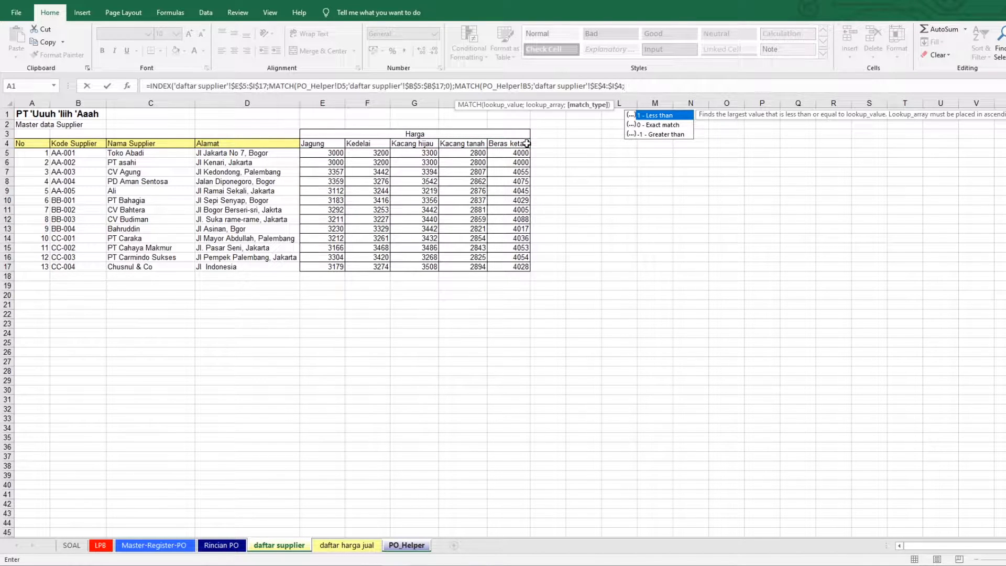
text(0)
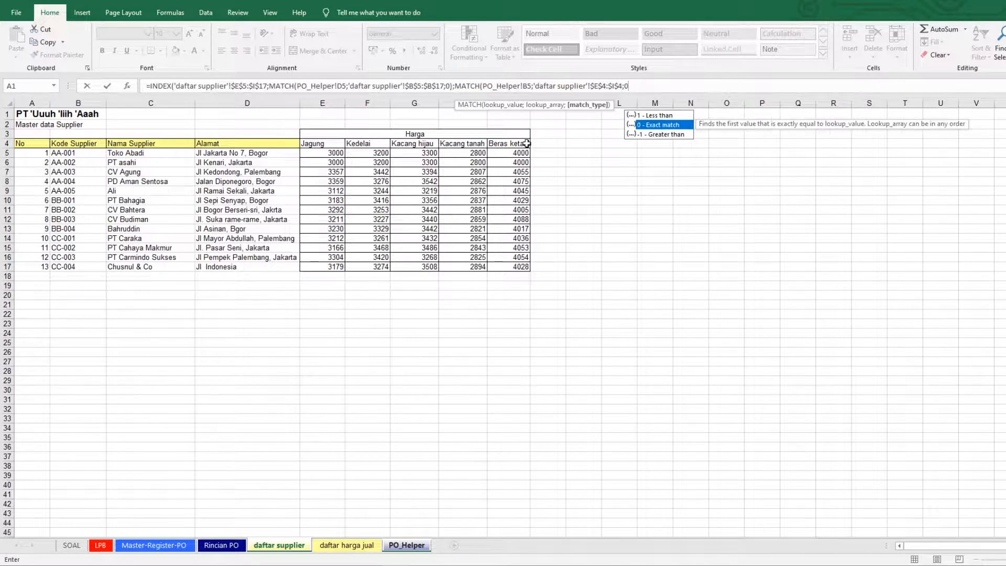
text()))
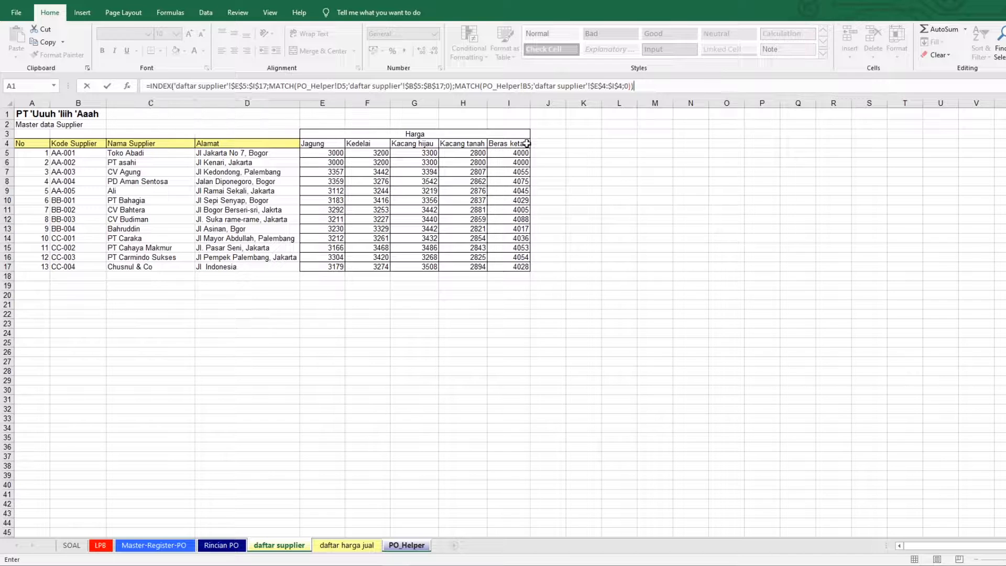
key(Return)
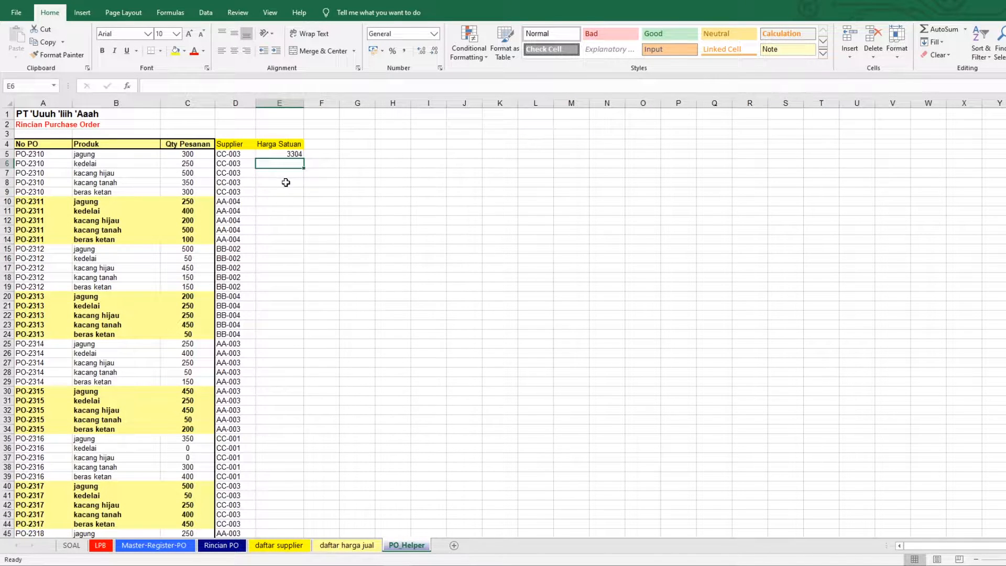
Step: Fill the E5 unit price formula down the Harga Satuan column for all order lines
click(293, 154)
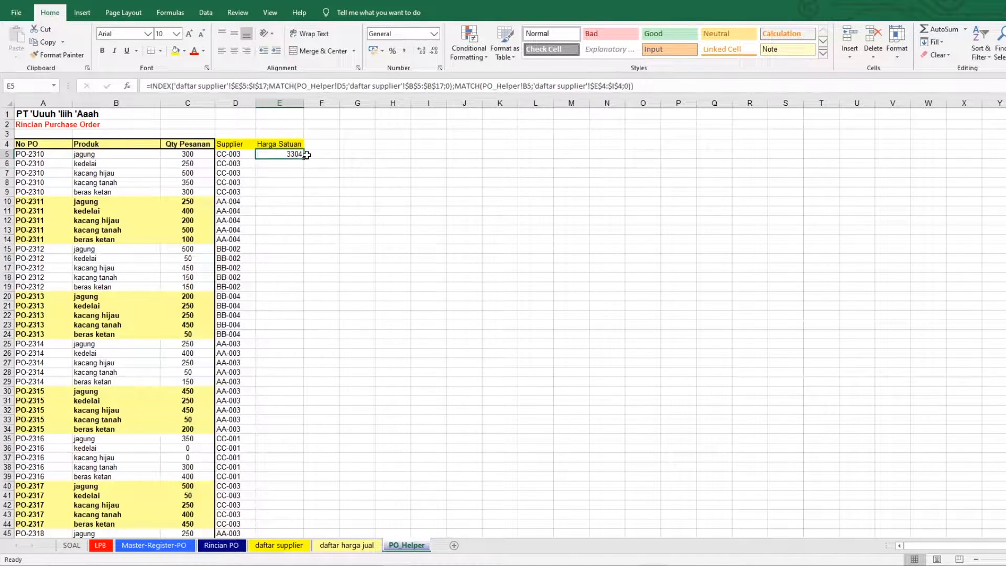
double_click(303, 160)
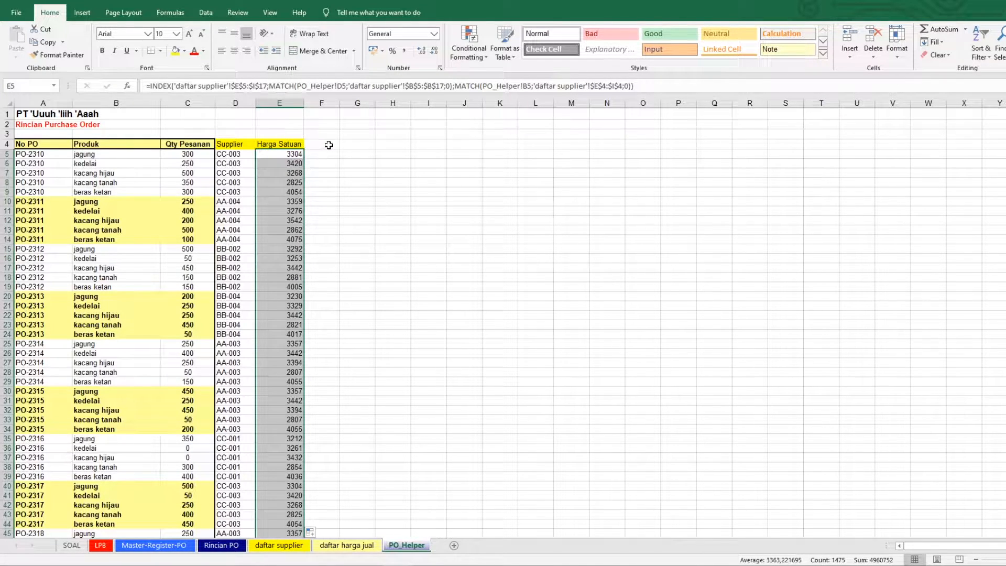
double_click(325, 144)
click(357, 183)
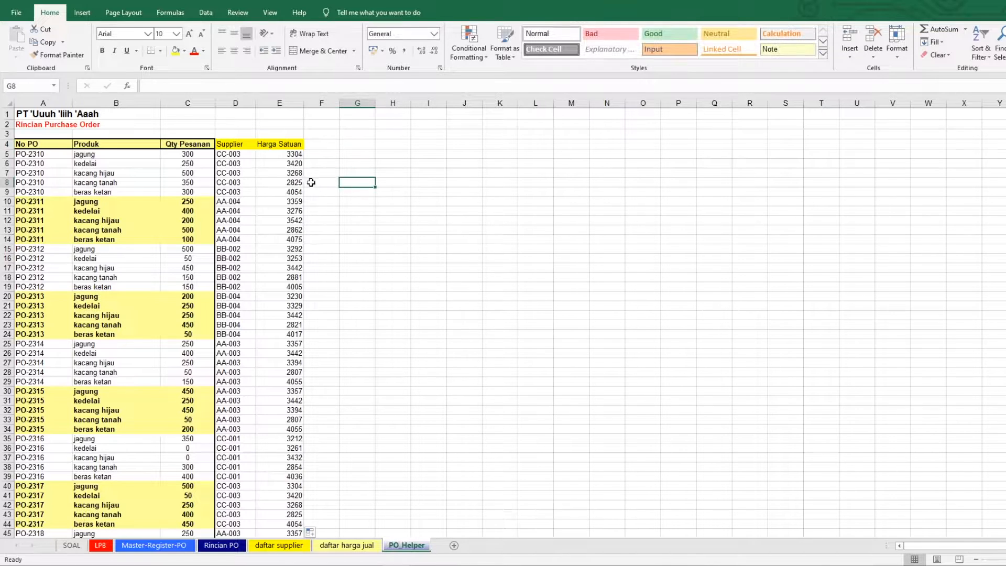
Step: Add the header Total Rupiah PO in cell F4 and widen column F to fit it
click(189, 147)
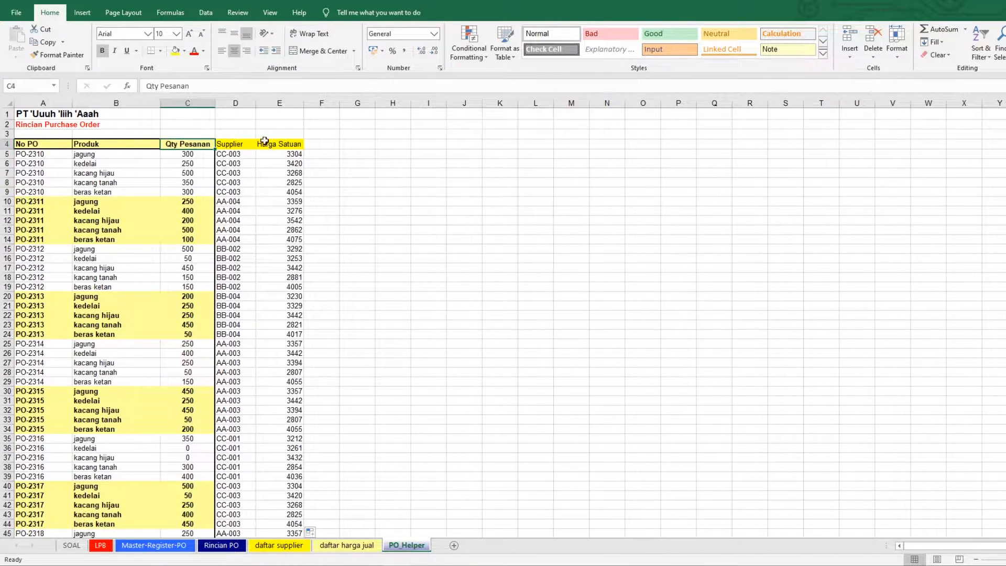
click(277, 145)
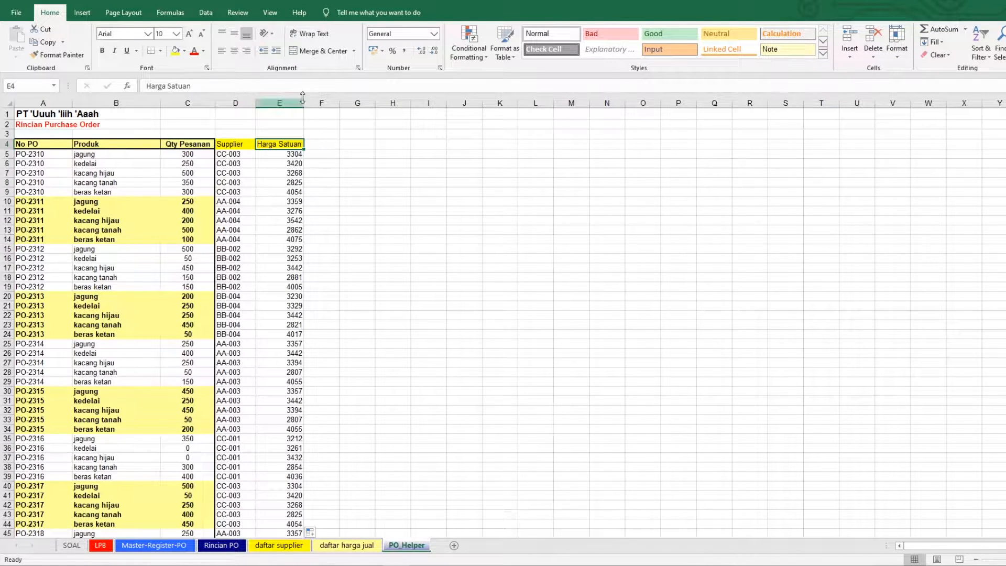
drag(339, 102, 351, 102)
click(332, 143)
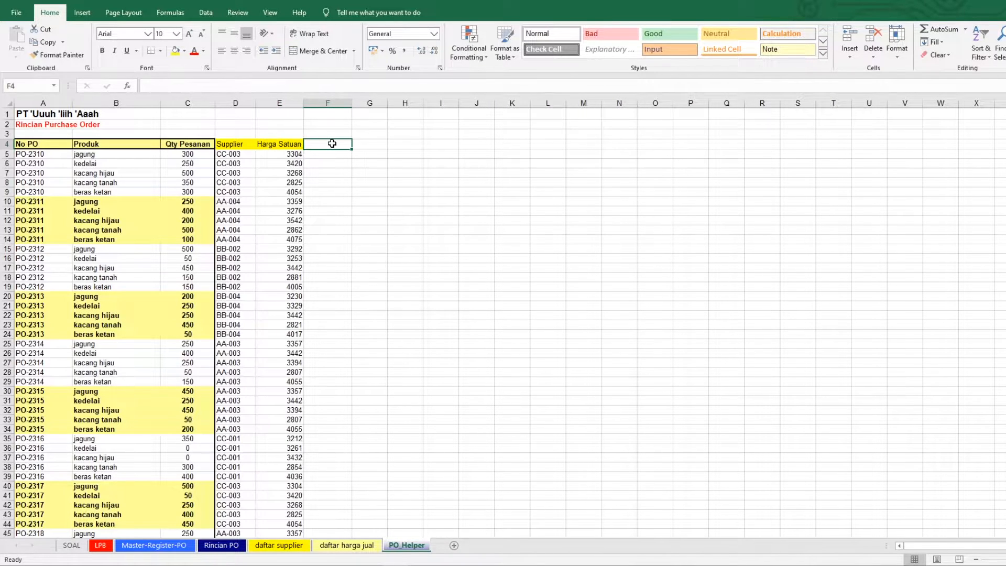
text(Total R)
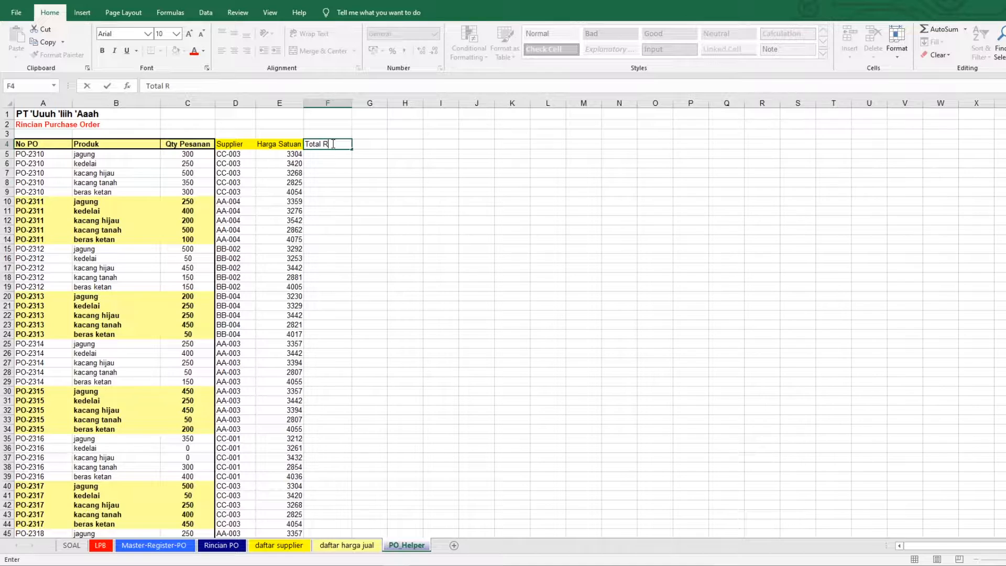
text(upiah PO)
key(Return)
drag(352, 103, 362, 103)
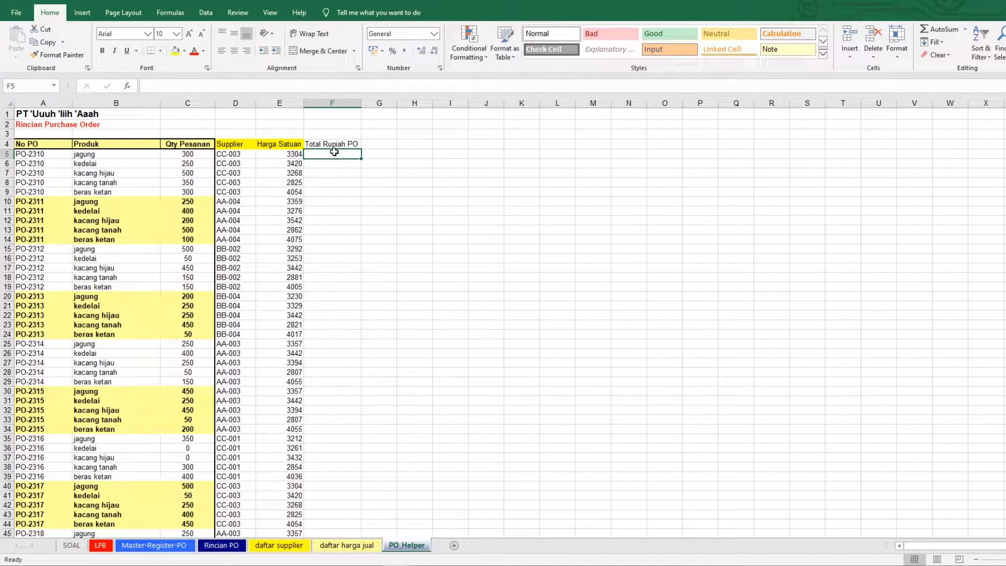
Step: Enter =C5*E5 in F5 to multiply quantity by unit price, and fill it down the column for all order lines
text(=)
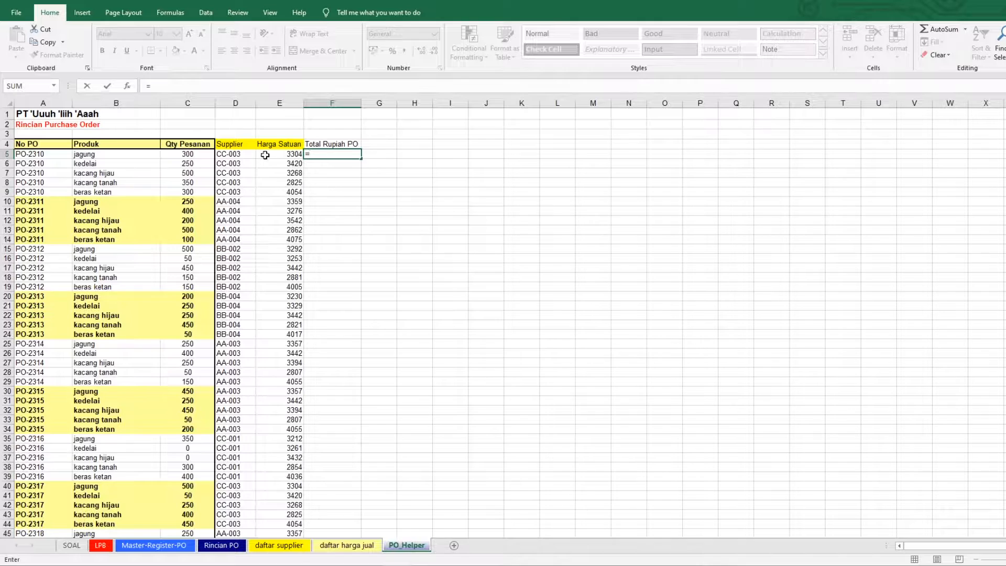
click(182, 153)
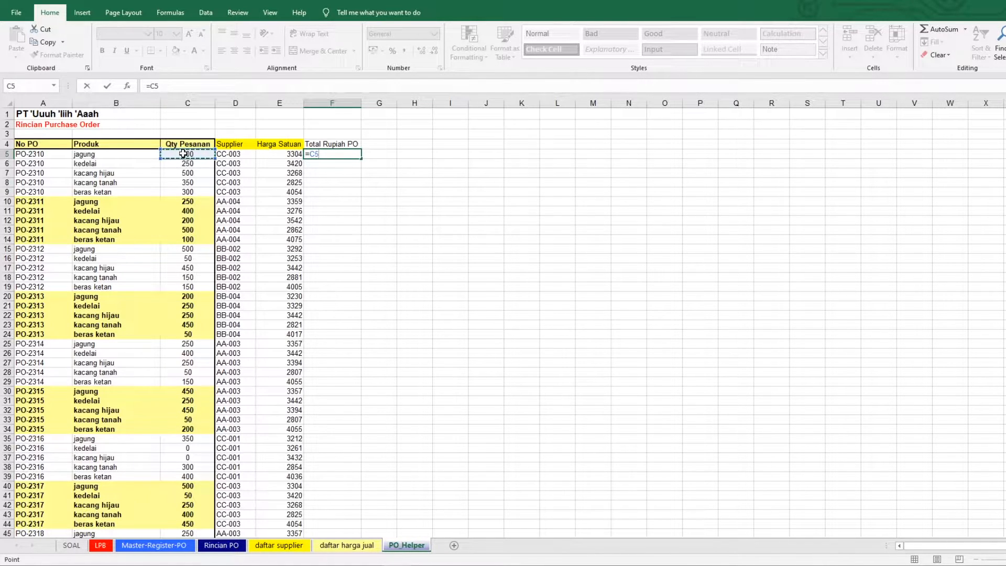
text(*)
click(288, 153)
key(ctrl+Return)
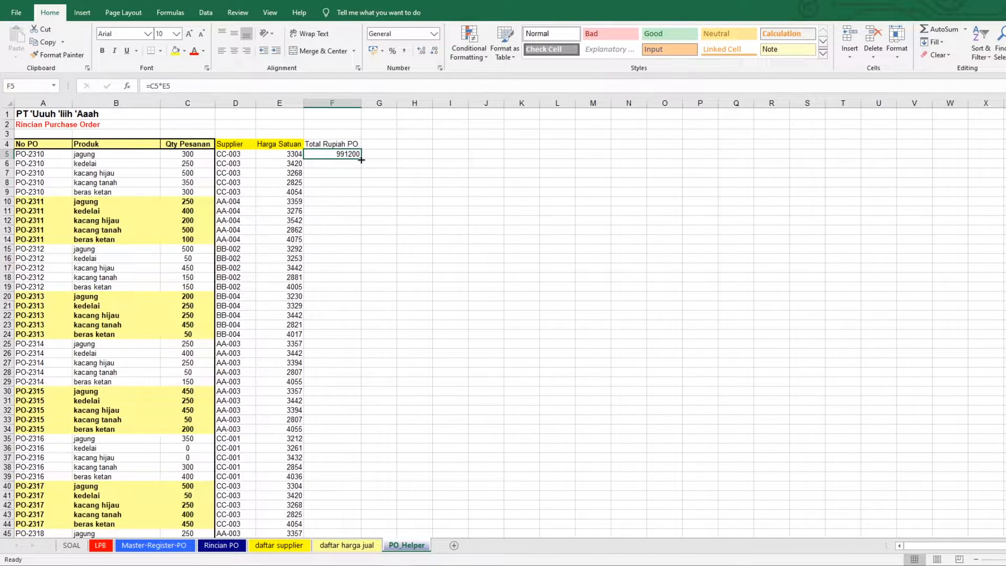
double_click(361, 160)
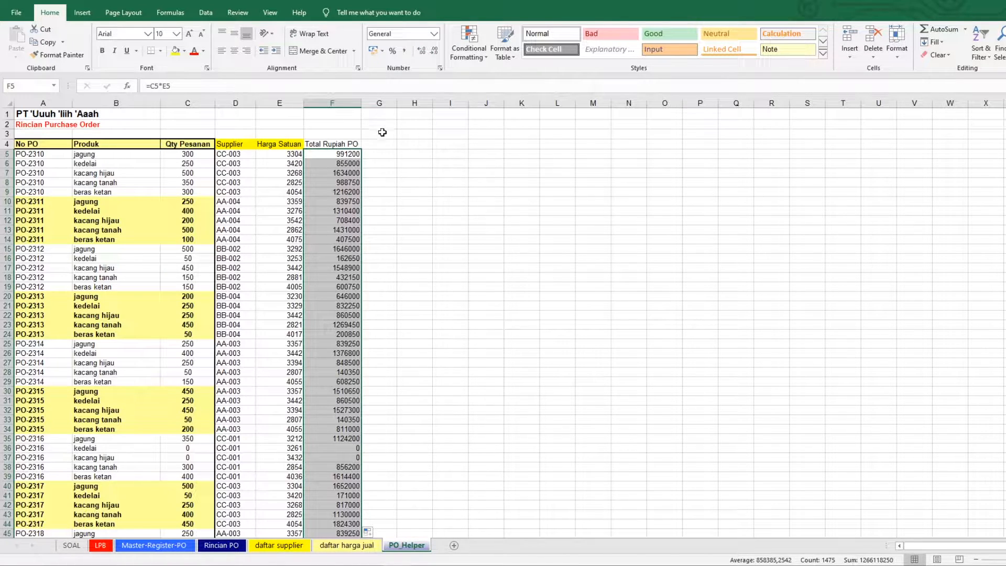
Step: Apply comma style to the Total Rupiah PO amounts and fill the F4 header yellow
click(405, 51)
click(323, 145)
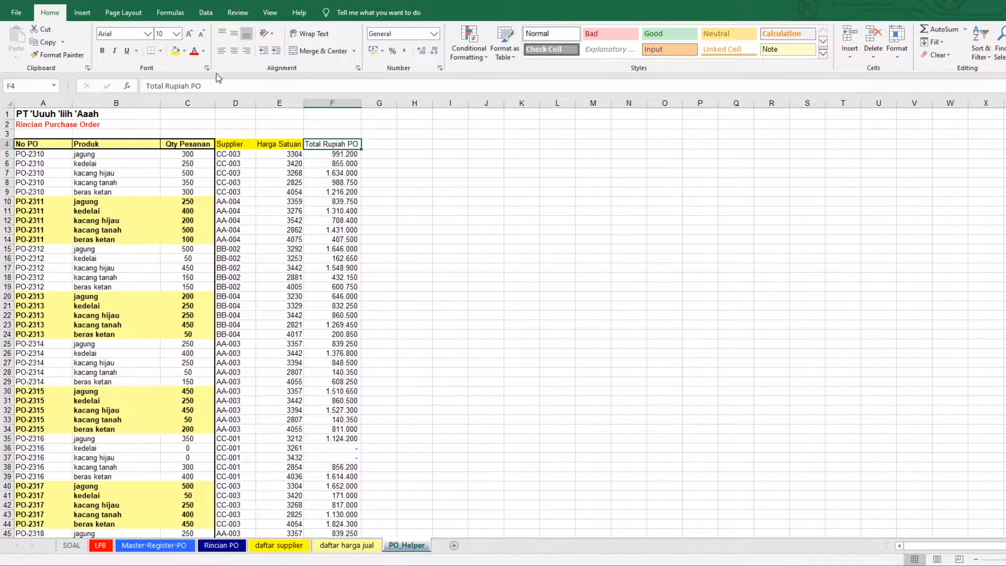
click(176, 51)
click(337, 169)
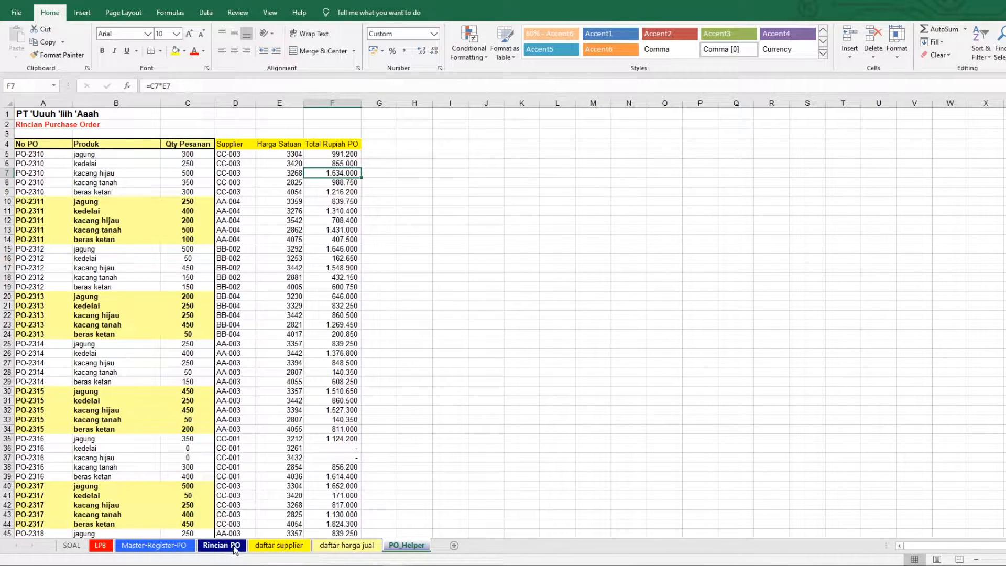
Step: Copy the Master-Register-PO sheet to the end of the workbook
click(171, 547)
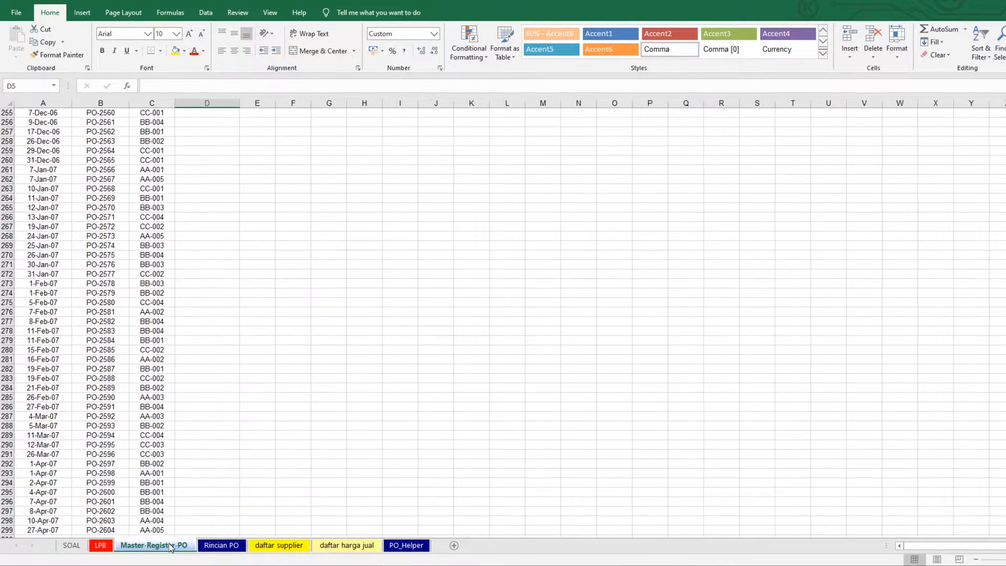
scroll(503, 323, up, 20)
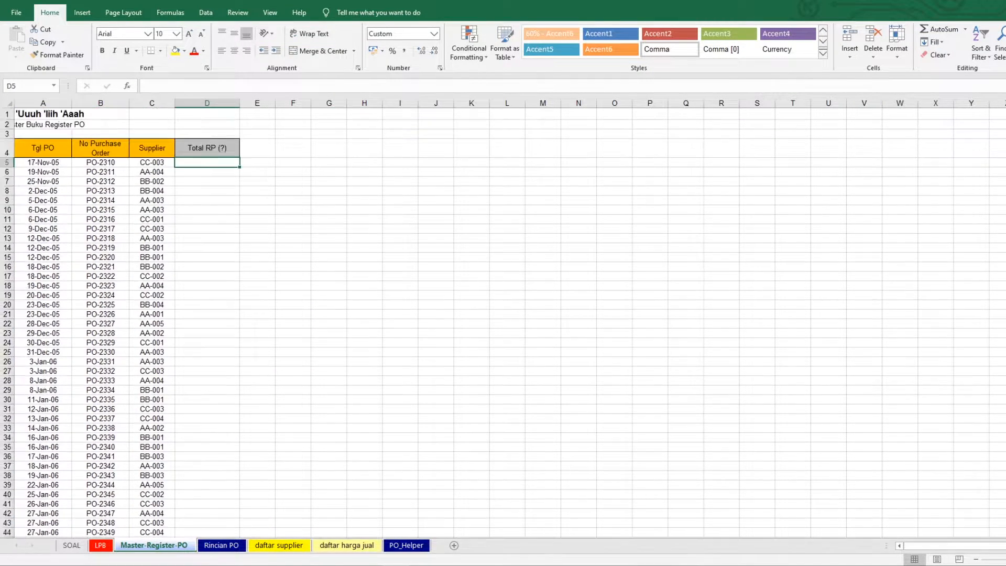
right_click(164, 549)
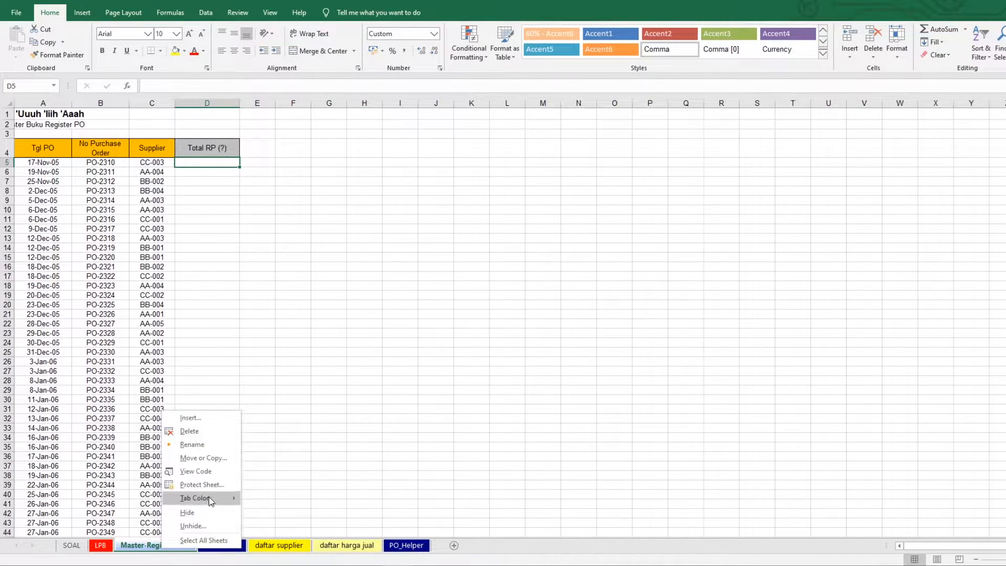
click(209, 457)
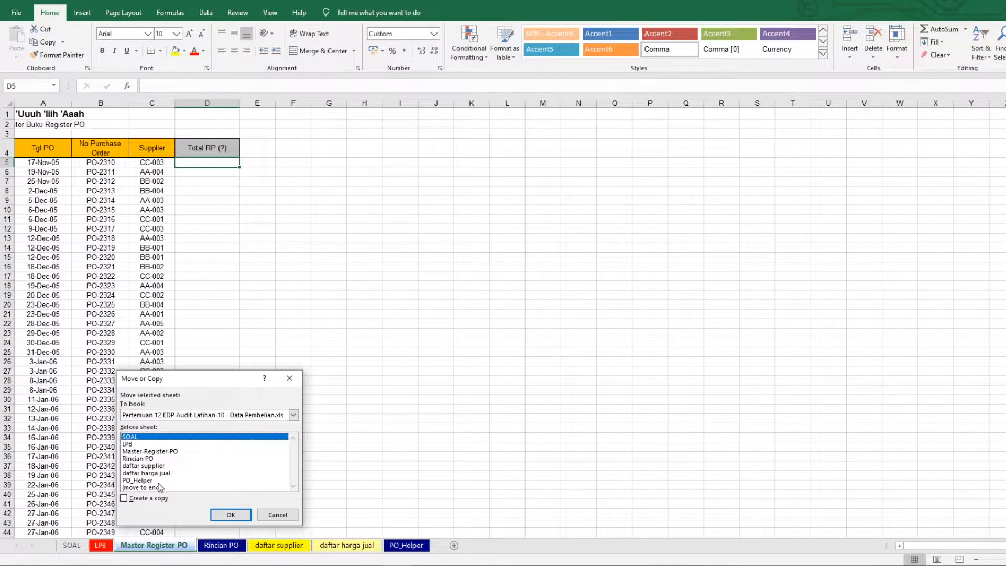
click(157, 487)
click(152, 500)
click(230, 514)
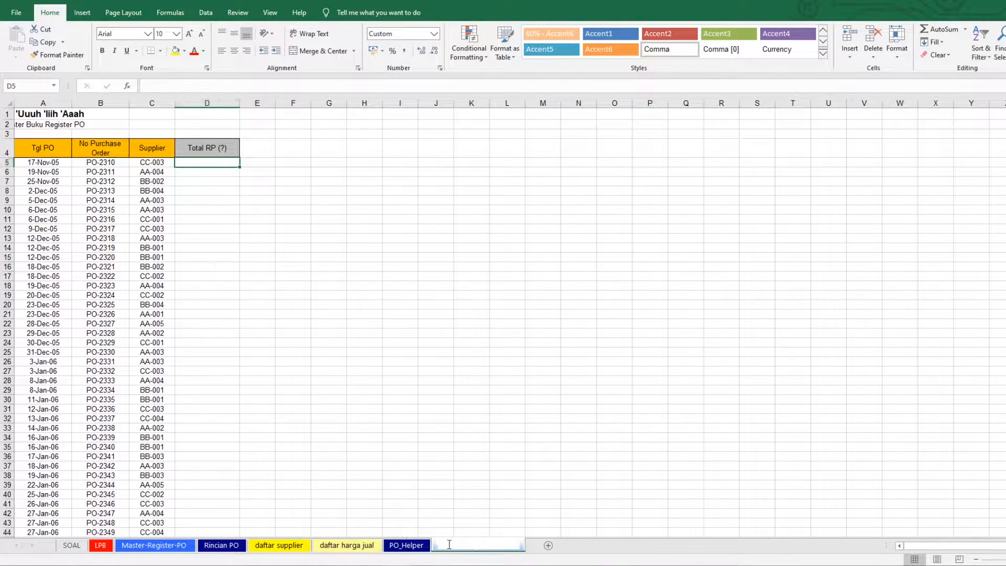
Step: Rename the copied sheet as 1 and change its tab colour to green
double_click(449, 545)
text(1)
right_click(447, 546)
mouse_move(511, 493)
click(579, 527)
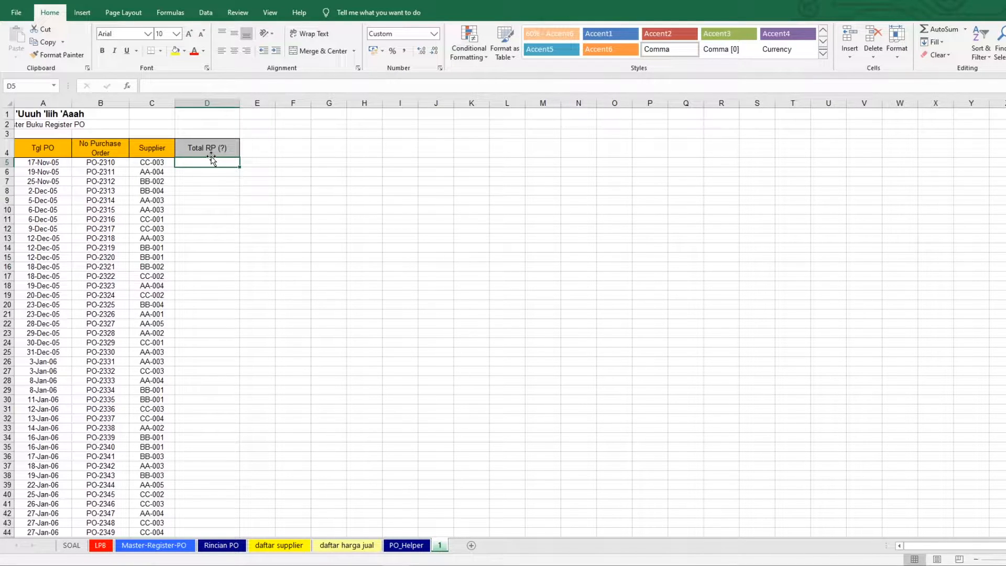
Step: Start a SUMIFS formula in D5 of sheet 1 with the absolute PO_Helper range $F$5:$F$1479 as its sum range
text(=)
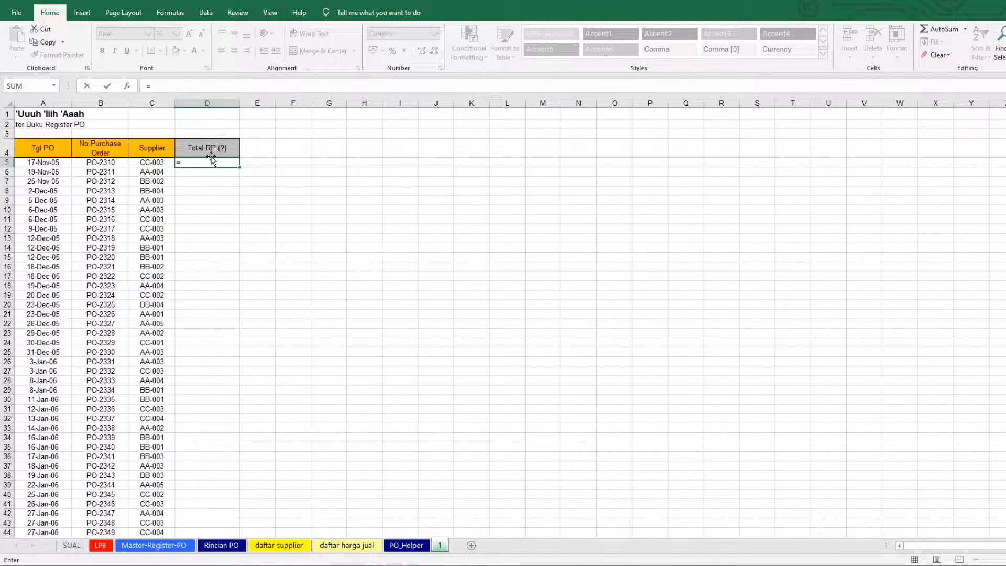
text(SUMIFS()
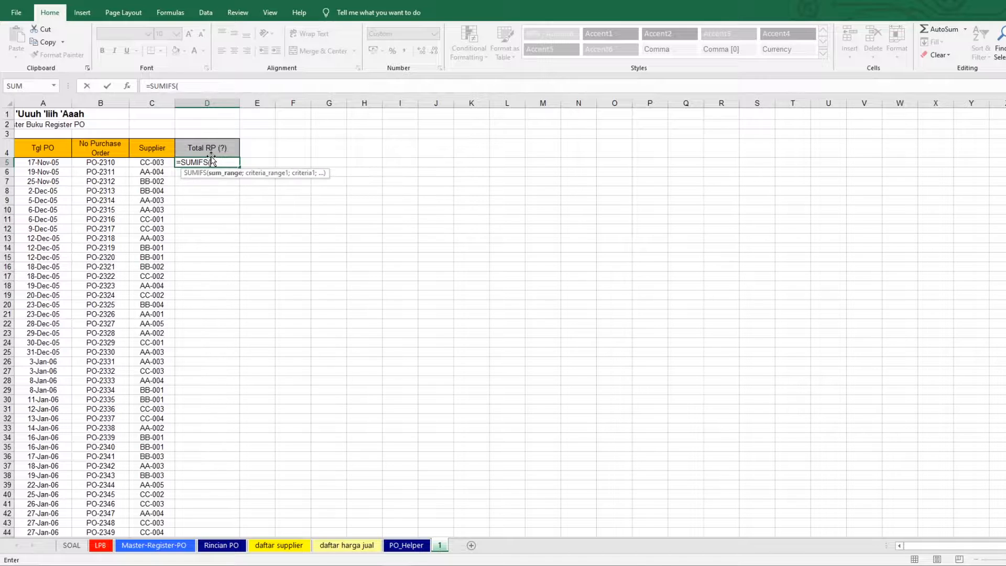
click(408, 548)
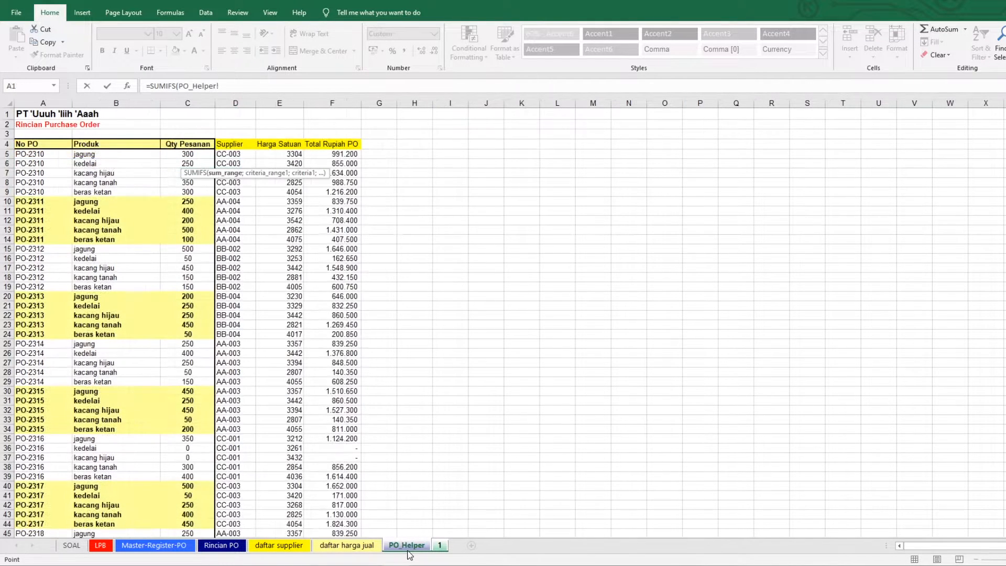
click(334, 153)
key(ctrl+shift+Down)
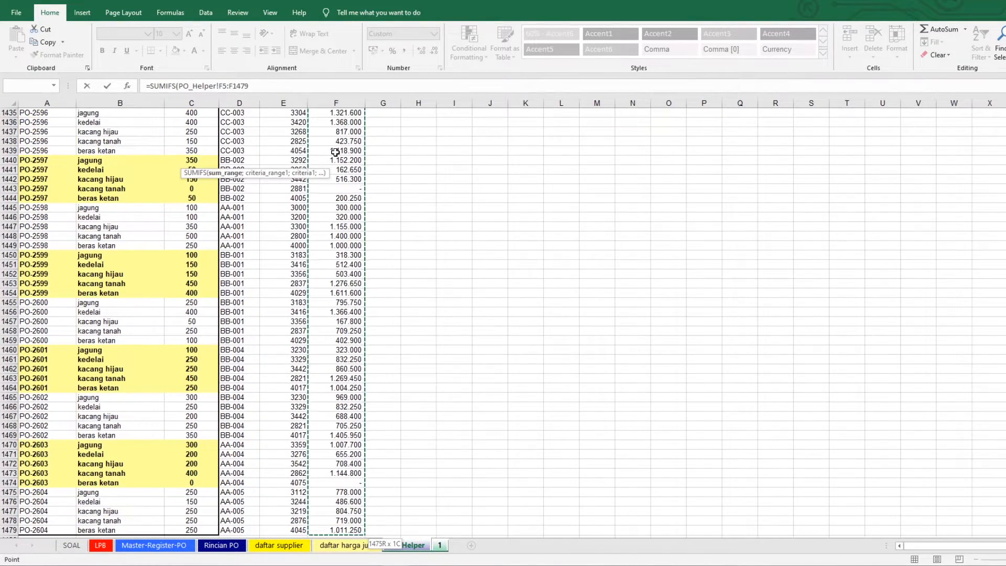
key(F4)
text(;)
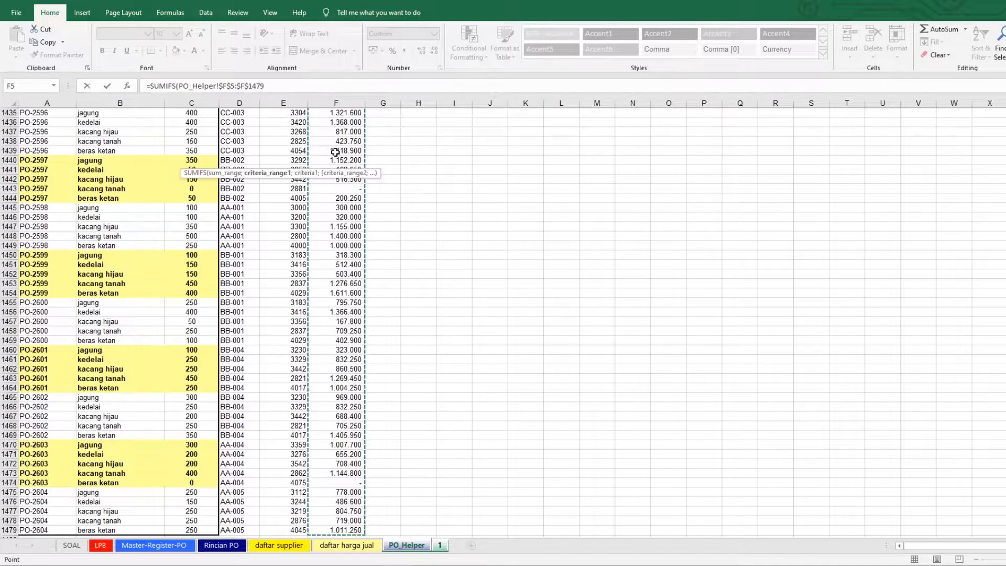
Step: Complete the SUMIFS formula in D5 with the absolute PO_Helper range $A$5:$A$1479 as criteria range and B5 of sheet 1 as criterion
scroll(304, 100, up, 20)
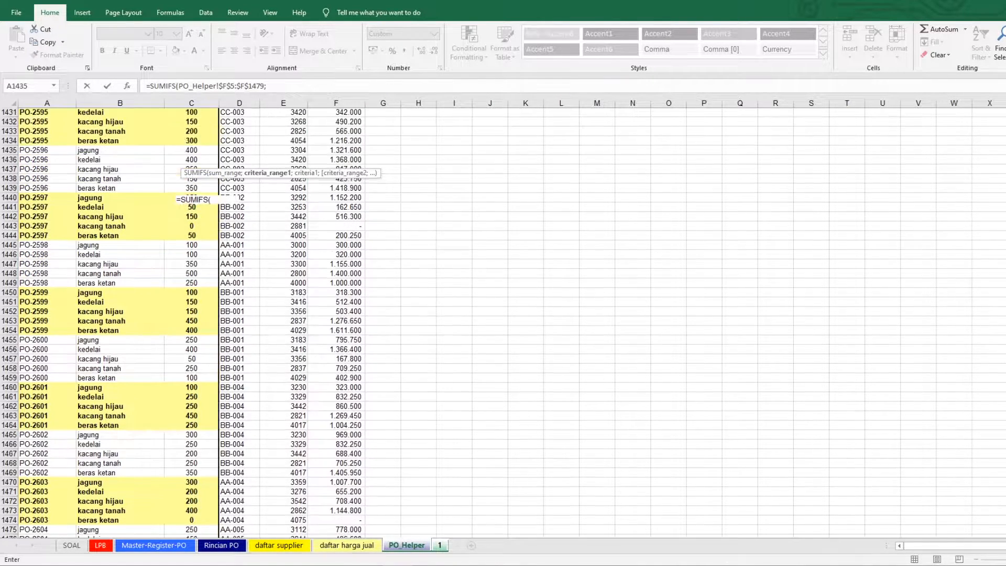
click(52, 153)
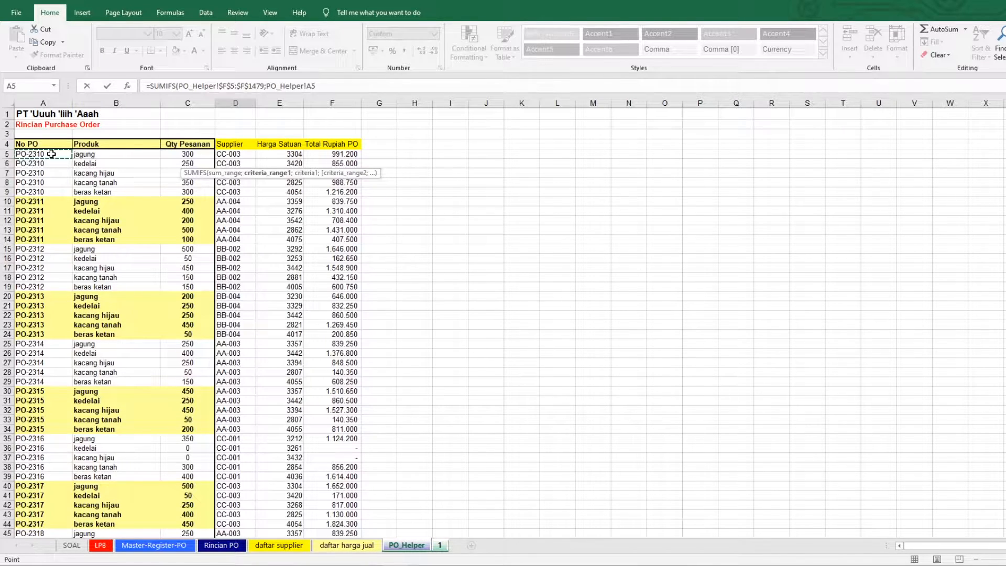
key(ctrl+shift+Down)
key(F4)
text(;)
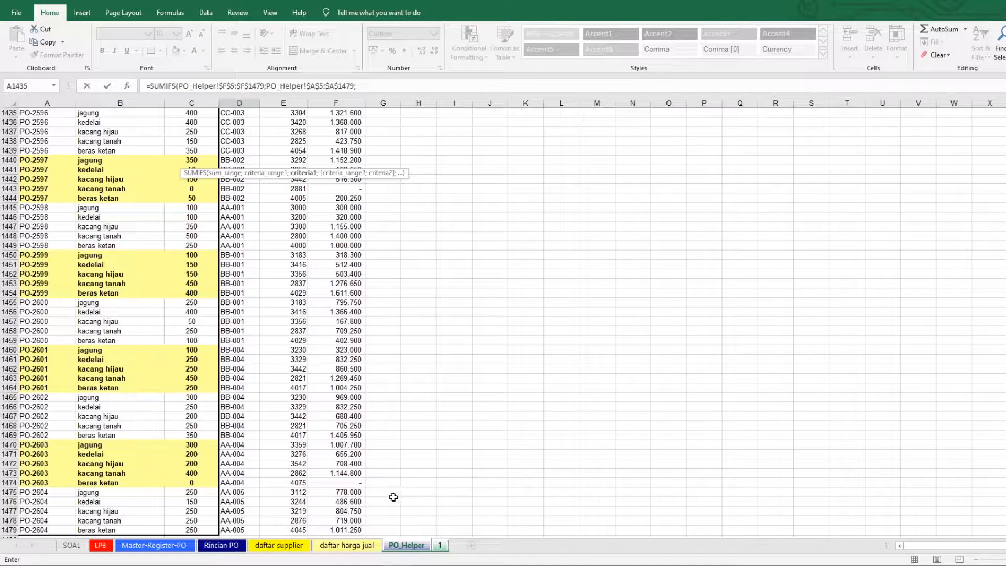
click(440, 545)
click(101, 163)
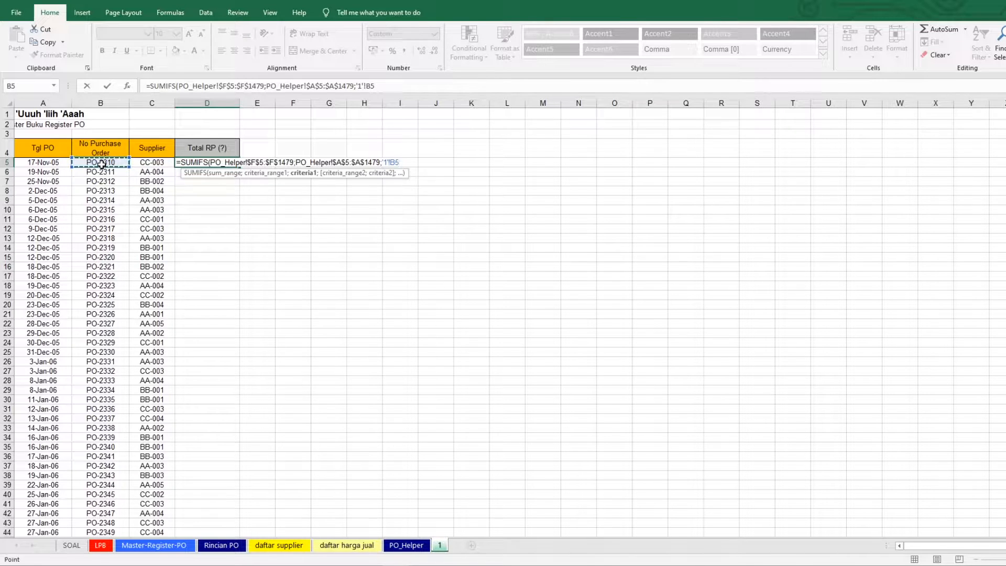
key(Return)
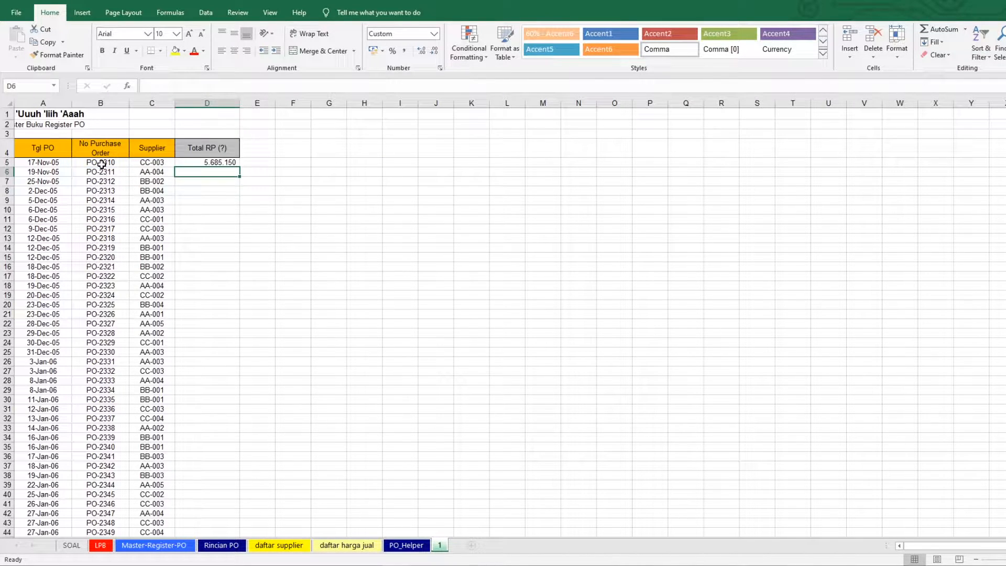
Step: Fill the D5 SUMIFS formula down the Total RP (?) column and check the copied formula in D7
click(227, 163)
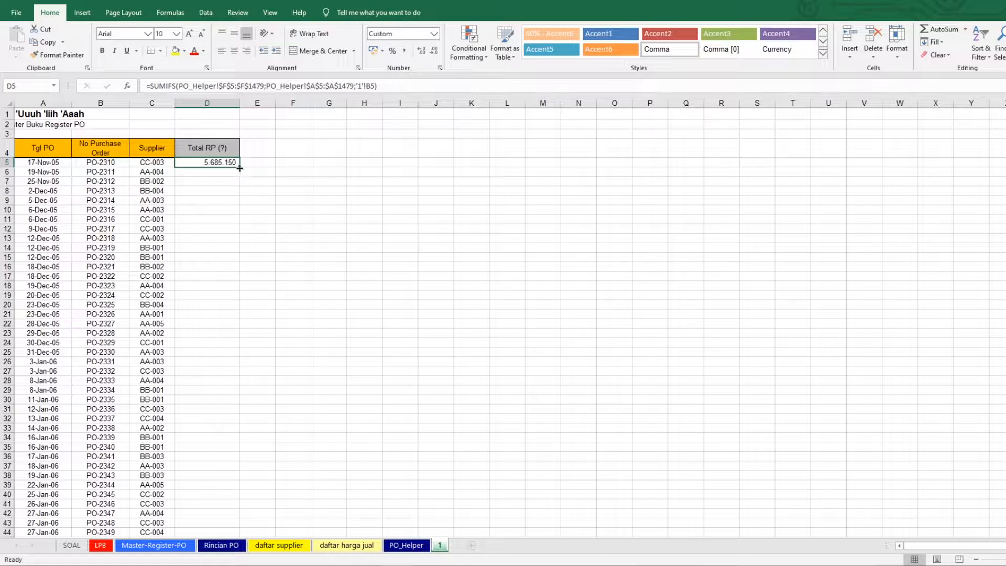
double_click(239, 166)
double_click(220, 180)
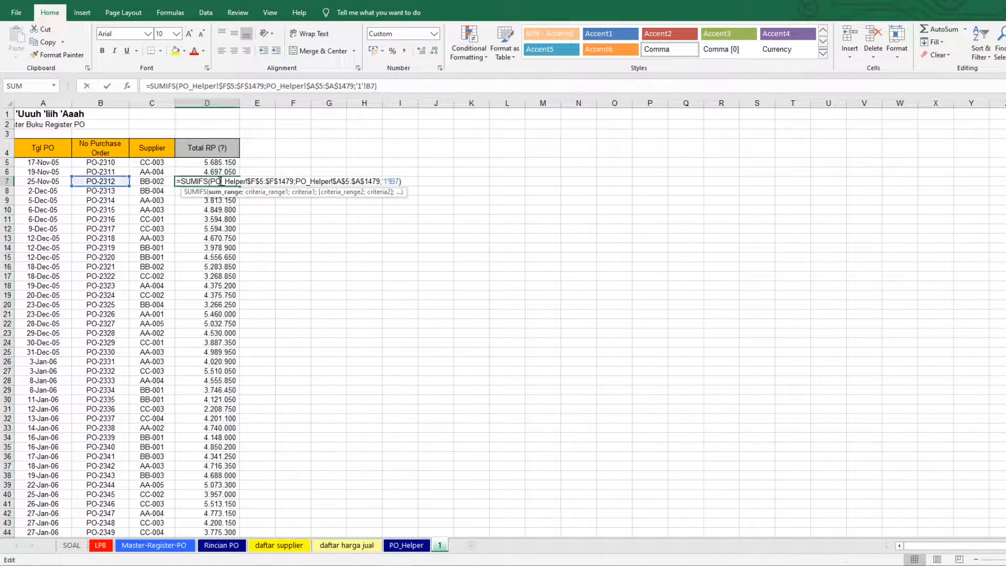
click(242, 171)
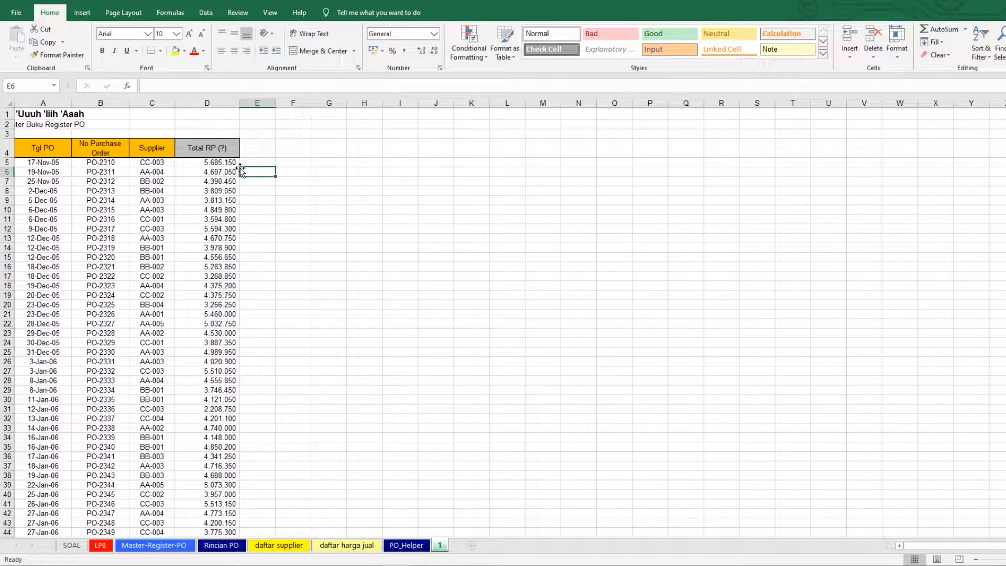
Step: Review the task list on the SOAL sheet and fill the Total RP (?) header in D4 of sheet 1 yellow
click(72, 546)
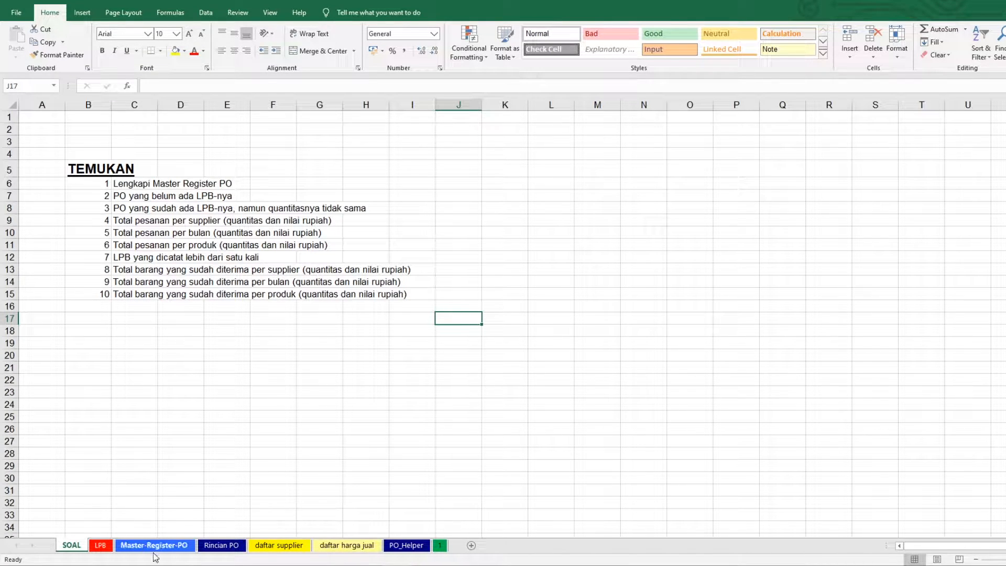
click(441, 548)
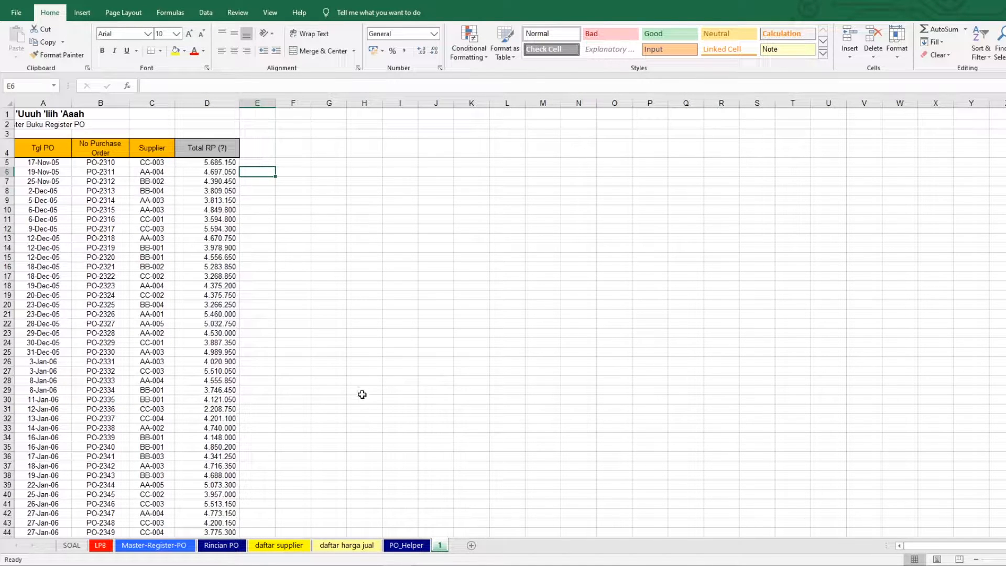
click(226, 152)
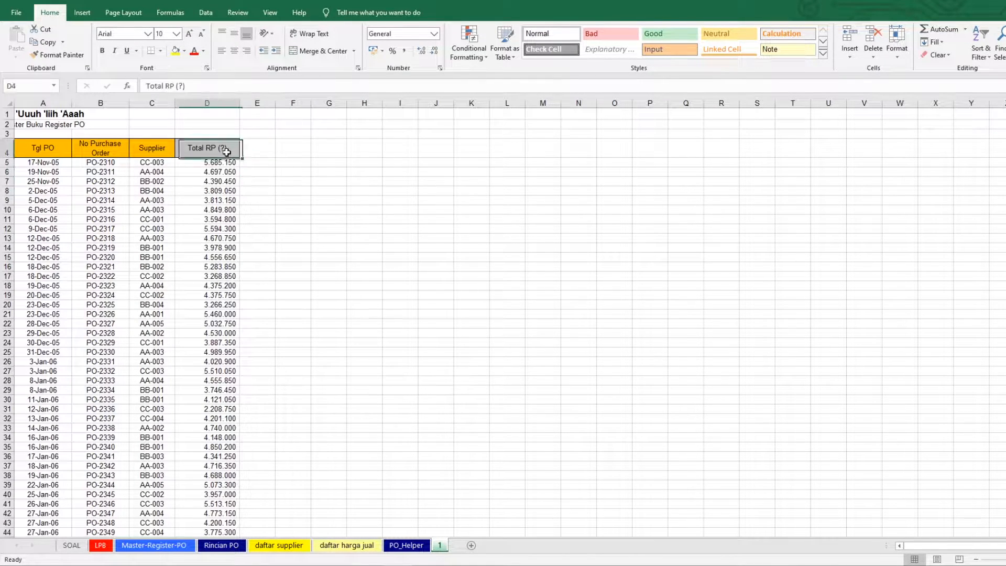
click(316, 271)
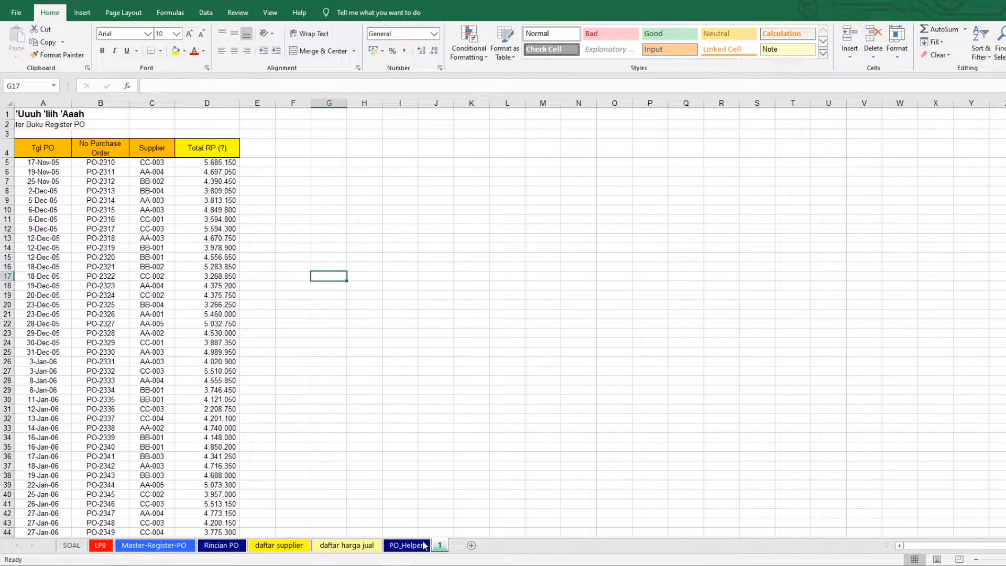
Step: Create a copy of sheet 1 at the end of the workbook
right_click(441, 546)
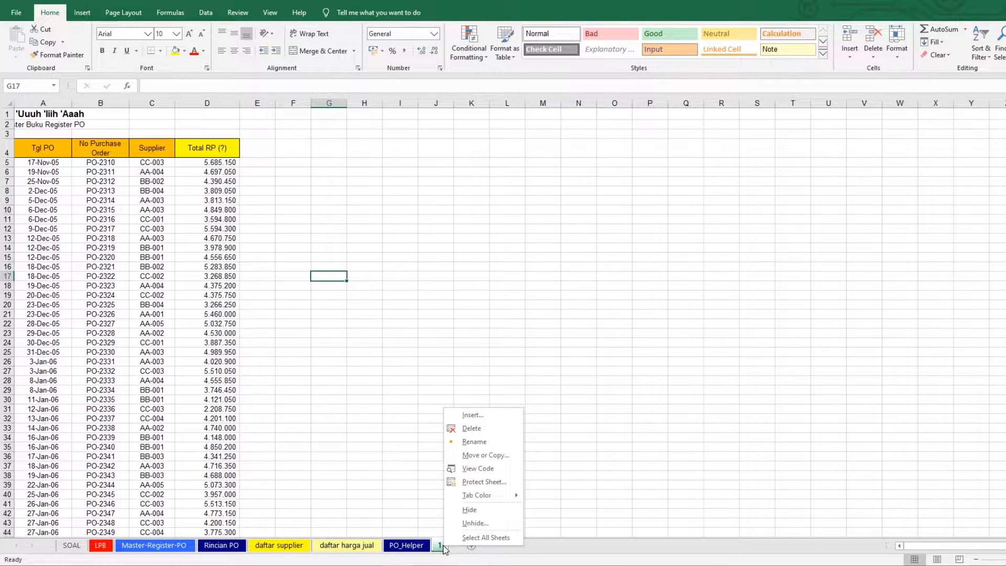
click(516, 457)
click(447, 489)
click(444, 495)
click(536, 511)
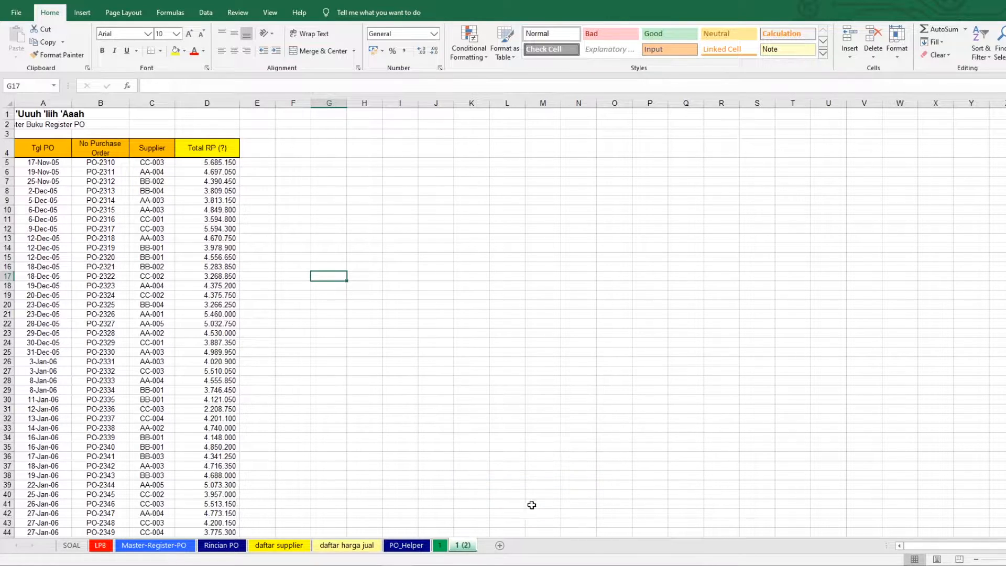
Step: Rename the copied sheet 1 (2) as 2
click(265, 147)
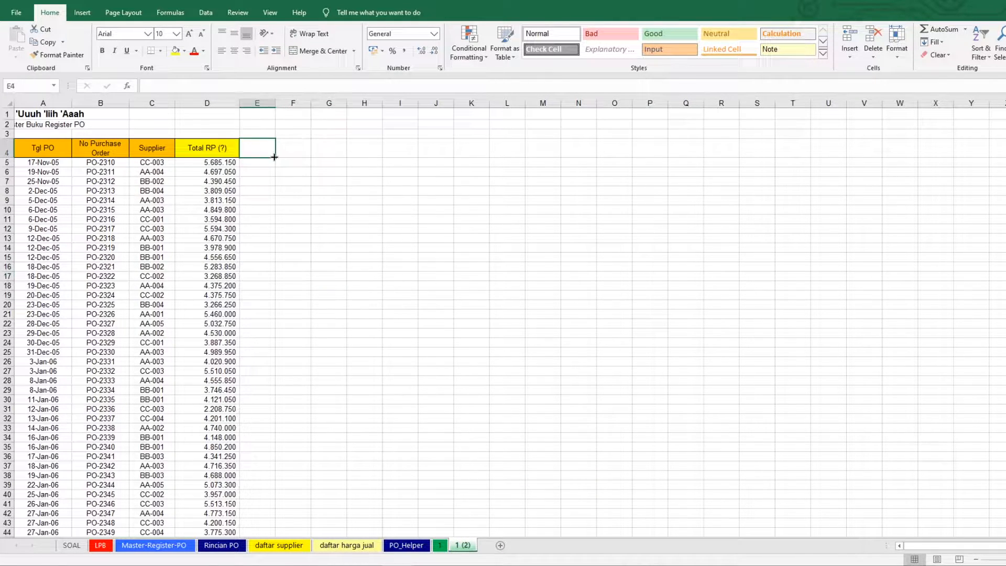
double_click(464, 546)
text(2)
key(Return)
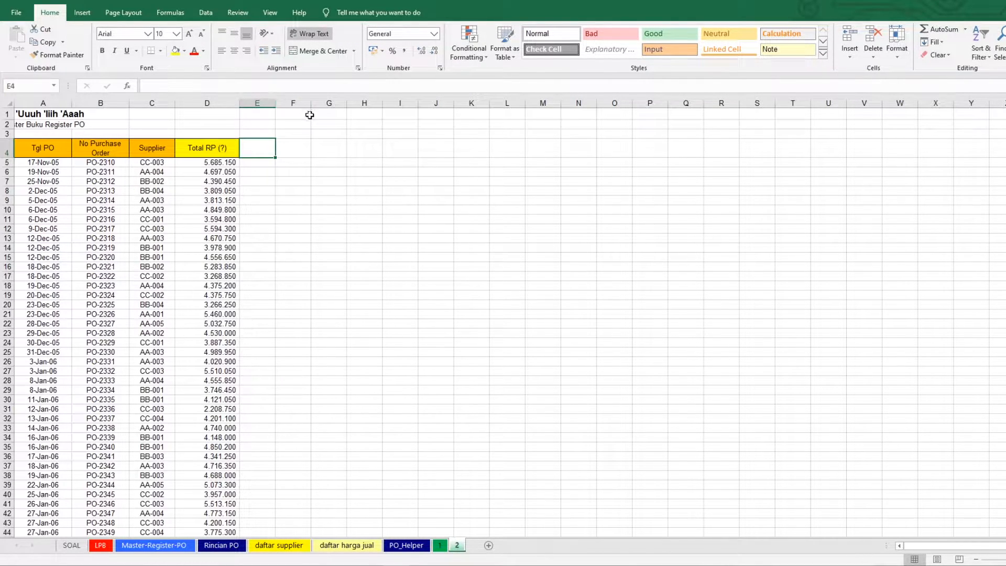
Step: Widen column E on sheet 2 and enter the header Uji No. LPB in E4
drag(278, 102, 301, 106)
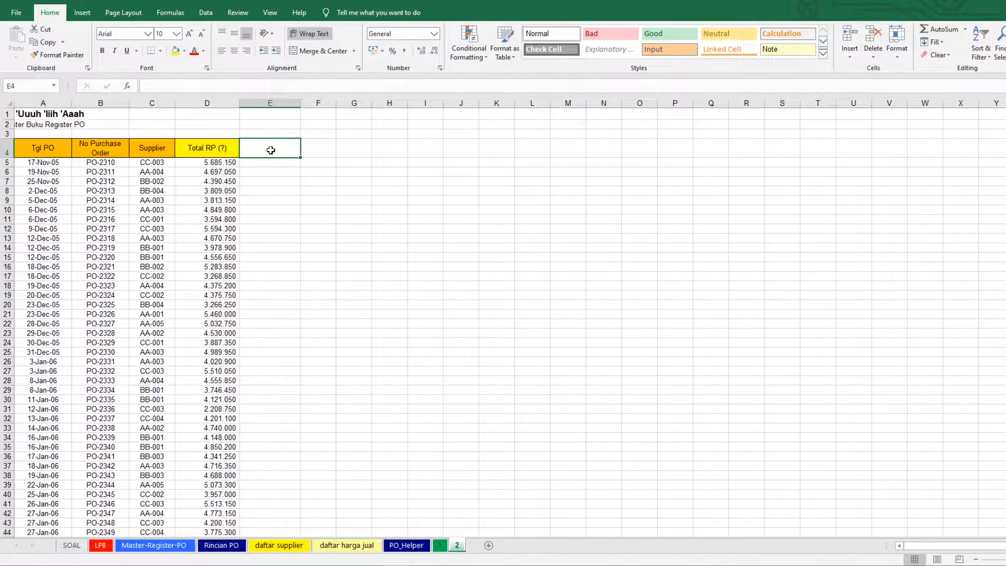
text(Uji No.)
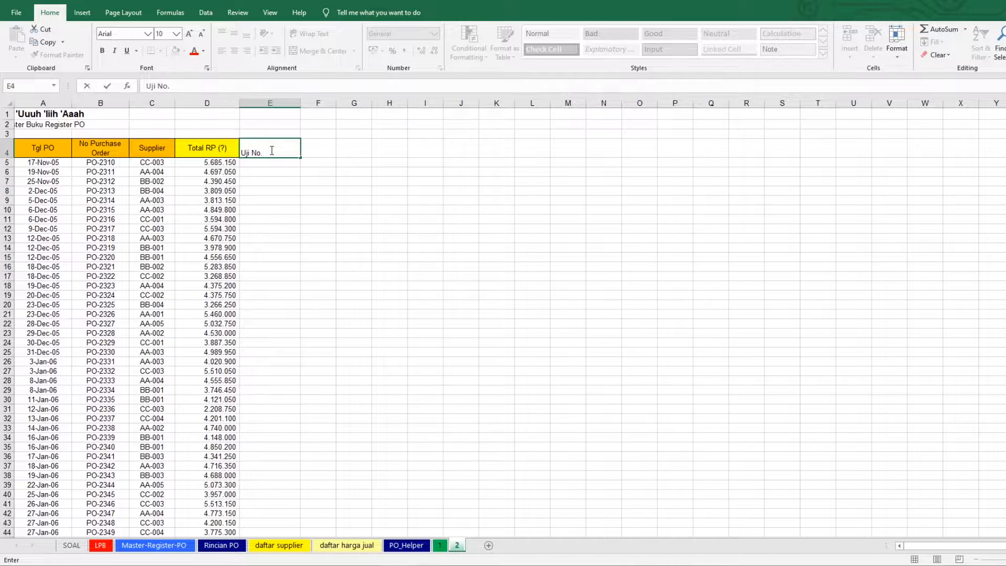
text( LPBN)
key(Return)
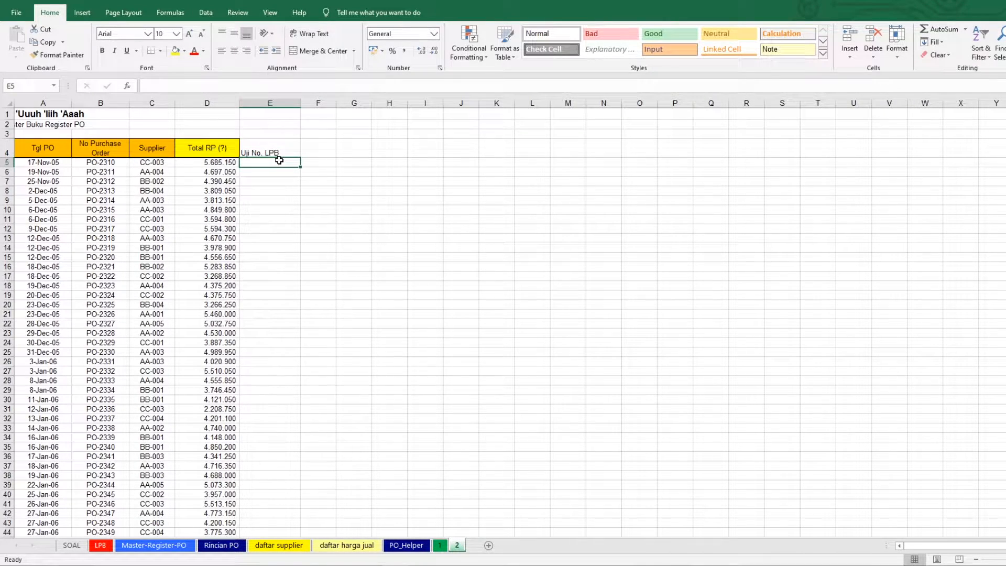
Step: Copy the formatting of the Total RP (?) header in D4 onto the Uji No. LPB header in E4
click(230, 142)
click(58, 54)
click(264, 151)
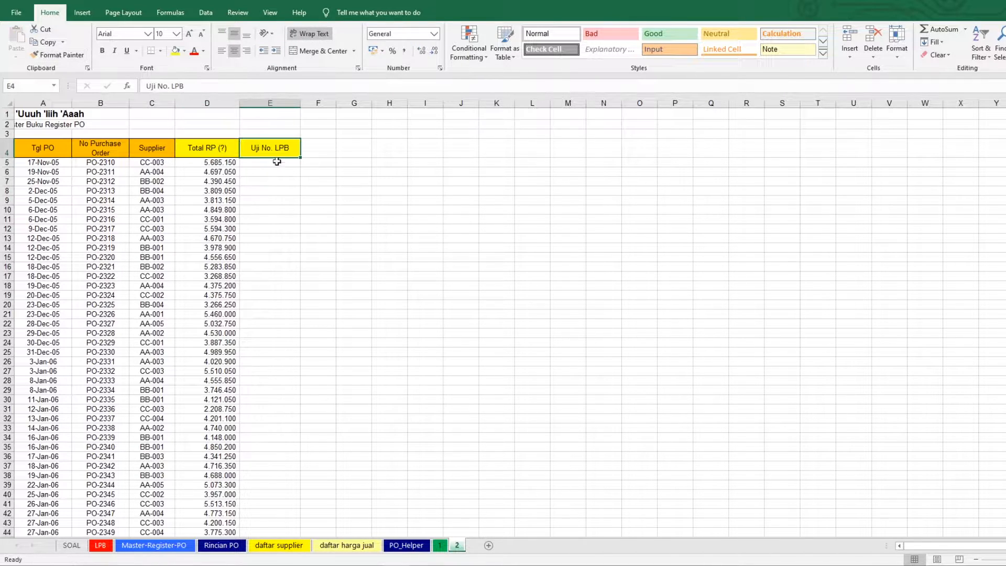
Step: Start an INDEX formula in E5 of sheet 2 with the absolute LPB range $B$5:$B$298 as its array
click(289, 162)
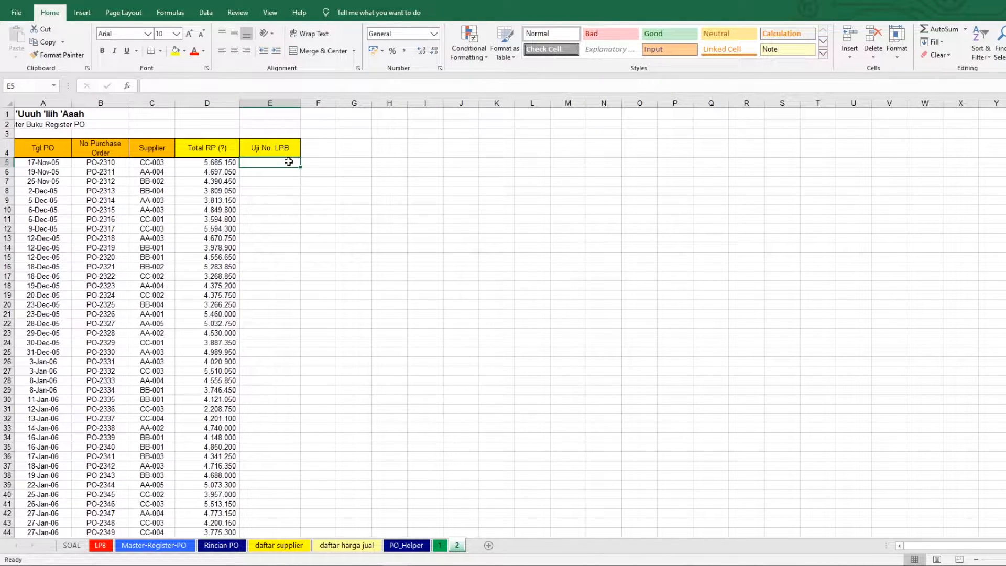
text(=INDE)
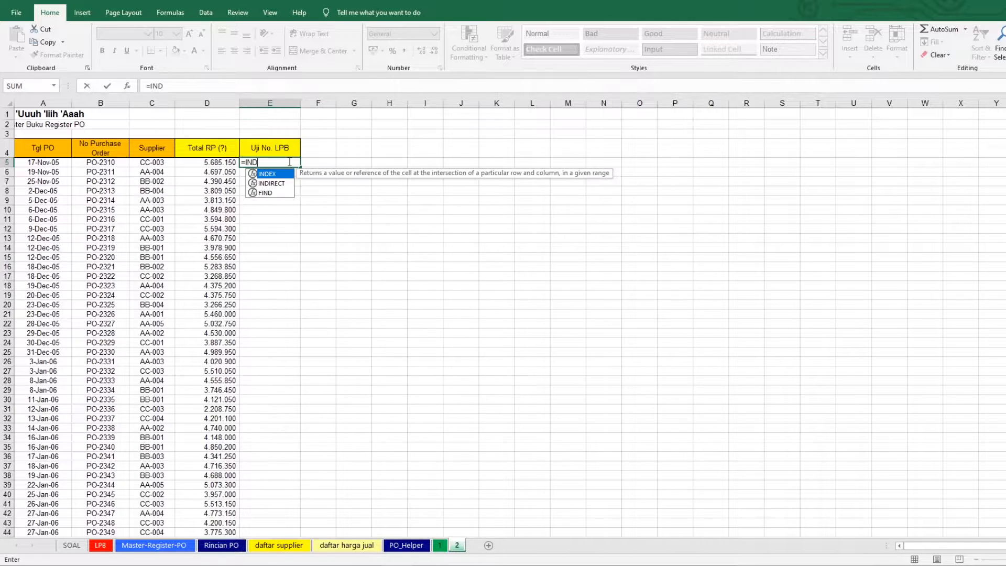
key(Tab)
click(105, 162)
key(BackSpace)
key(BackSpace)
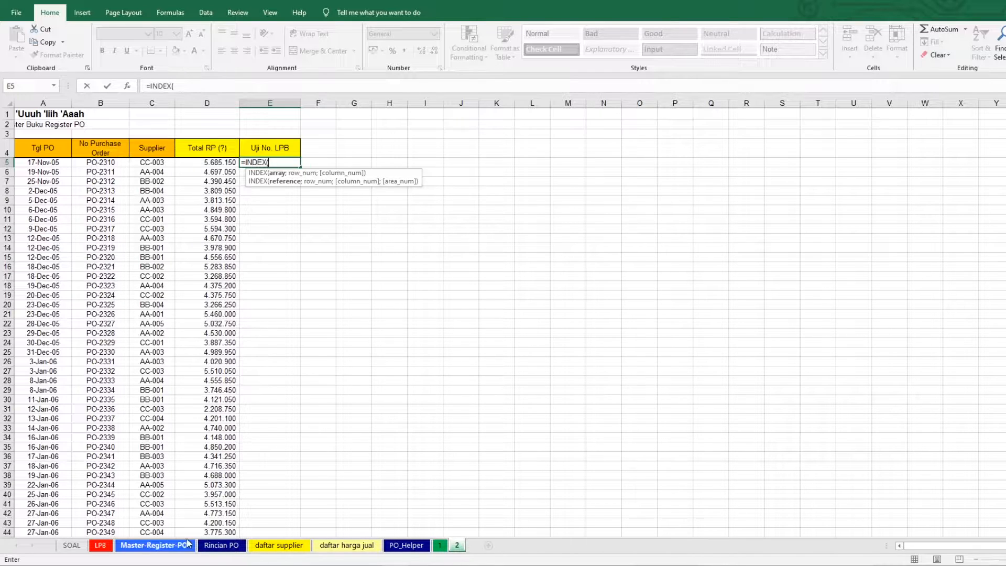
click(100, 545)
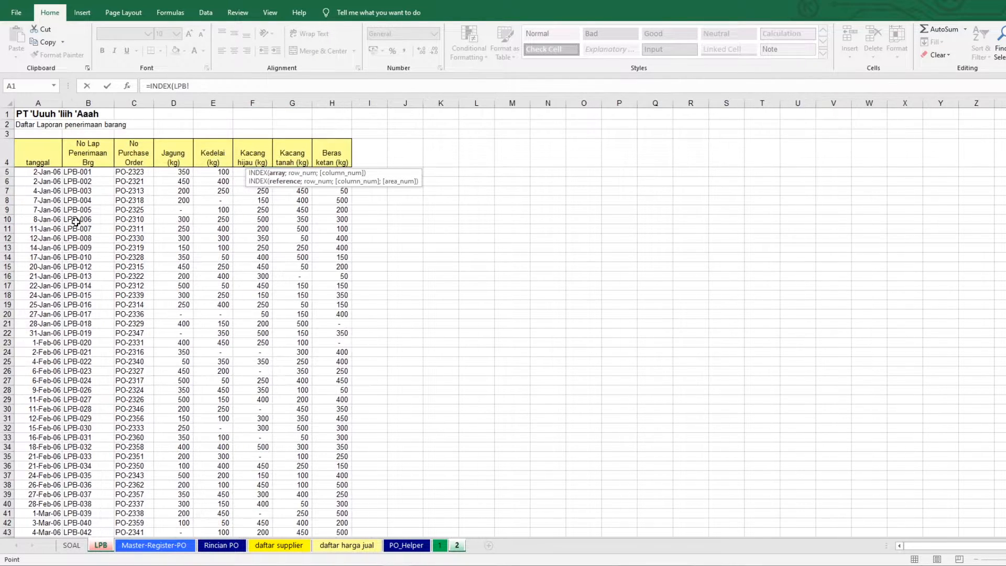
click(79, 173)
key(ctrl+shift+Down)
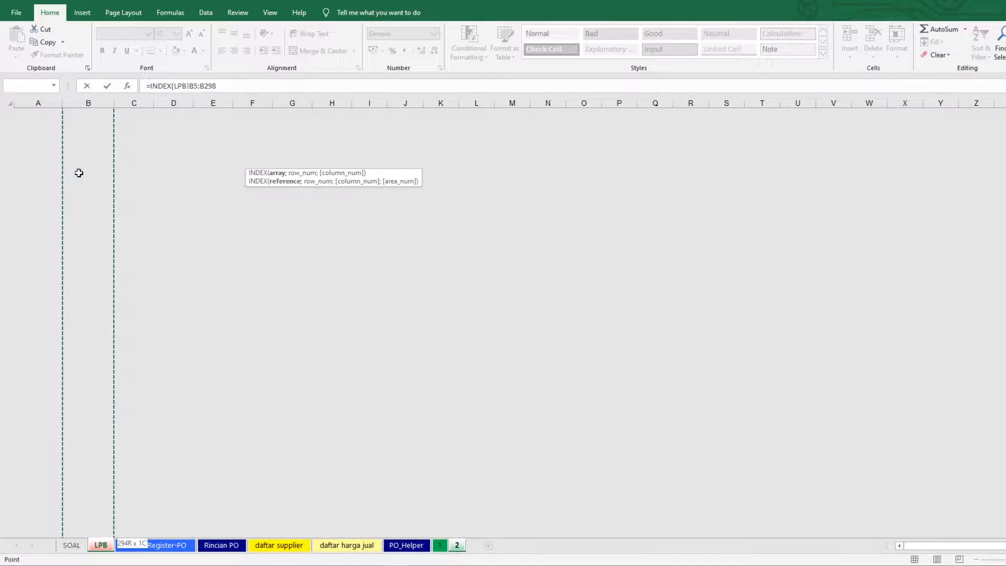
key(F4)
text(;)
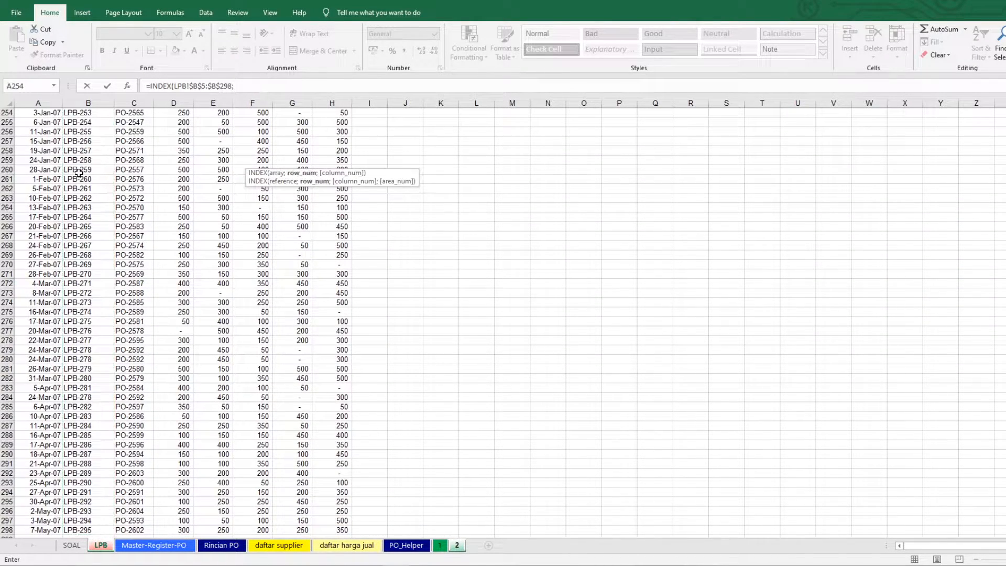
Step: Nest a MATCH function as the row number, with the purchase order number in B5 of sheet 2 as lookup value
text(MATCH()
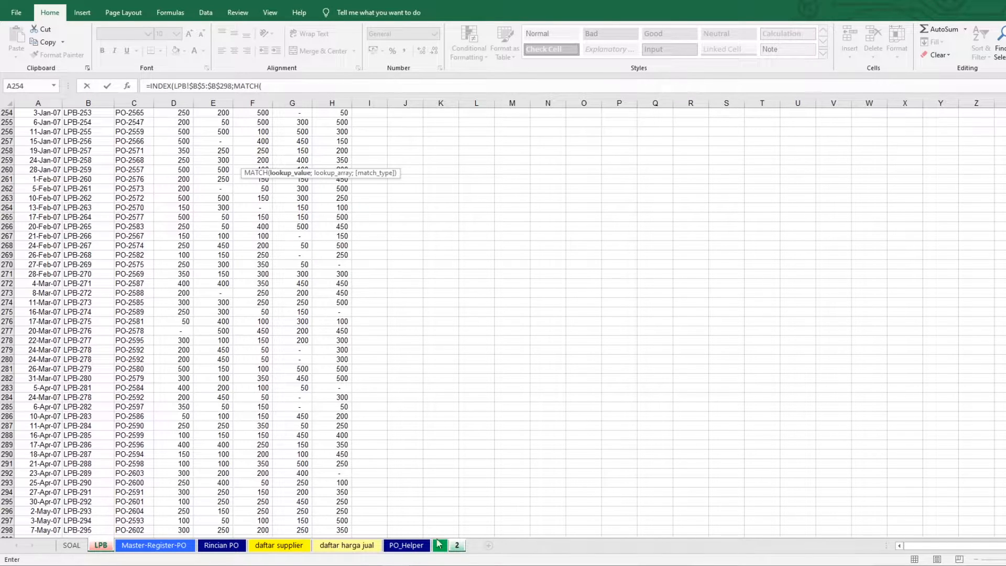
click(457, 545)
click(105, 162)
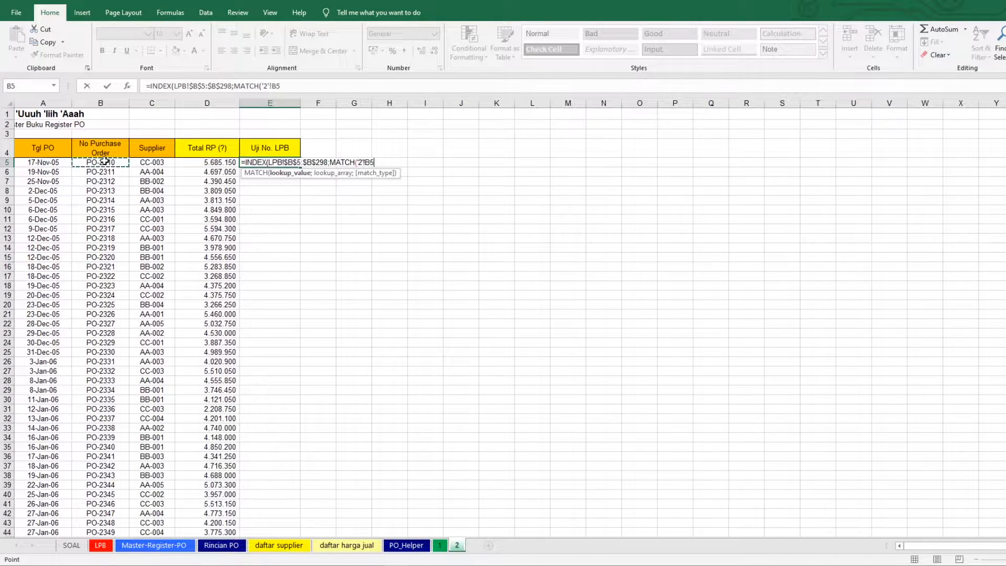
text(;)
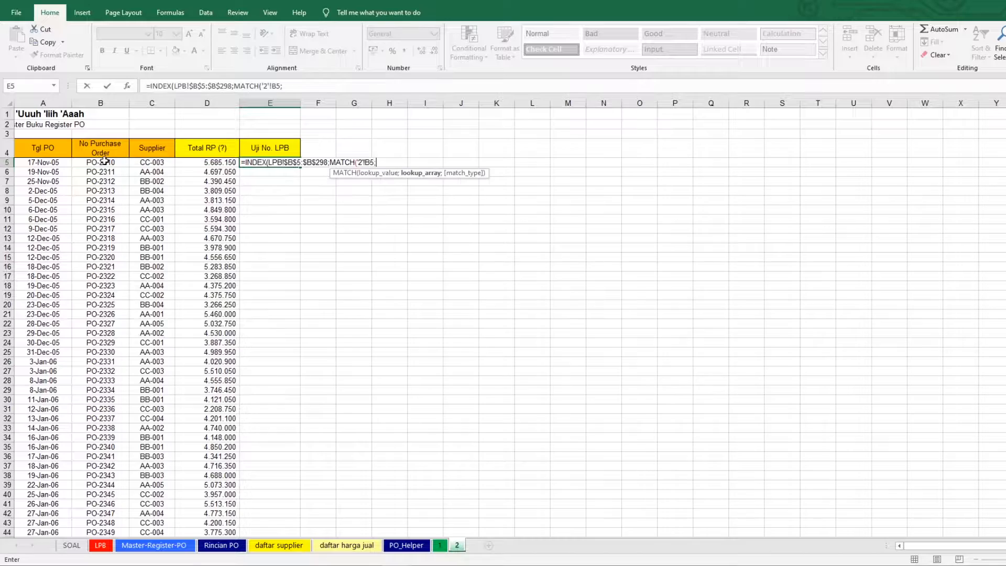
Step: Complete the MATCH with the absolute LPB range $C$5:$C$298 and match type 0, and enter the finished formula in E5
click(100, 545)
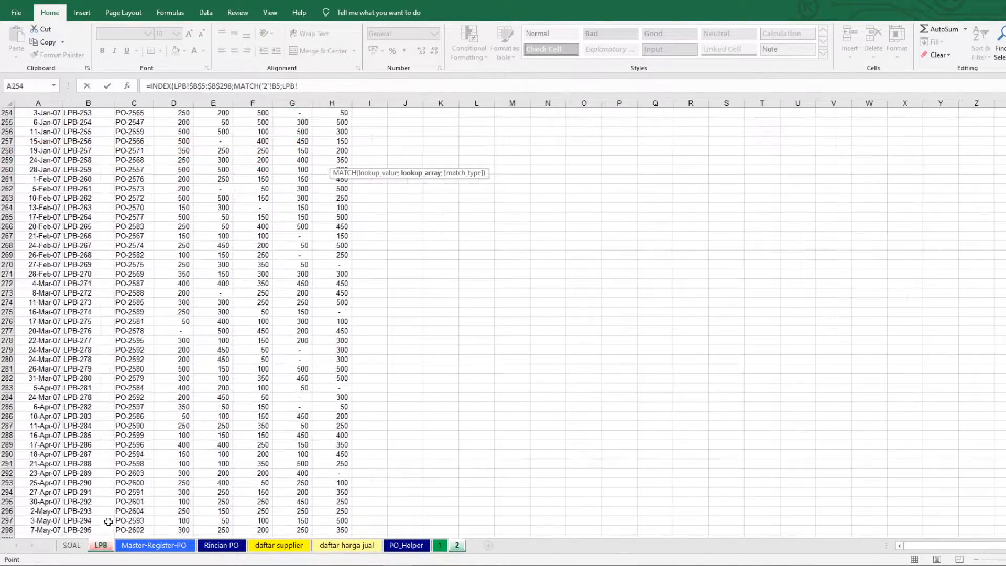
drag(1004, 419, 990, 112)
scroll(317, 129, down, 1)
click(142, 143)
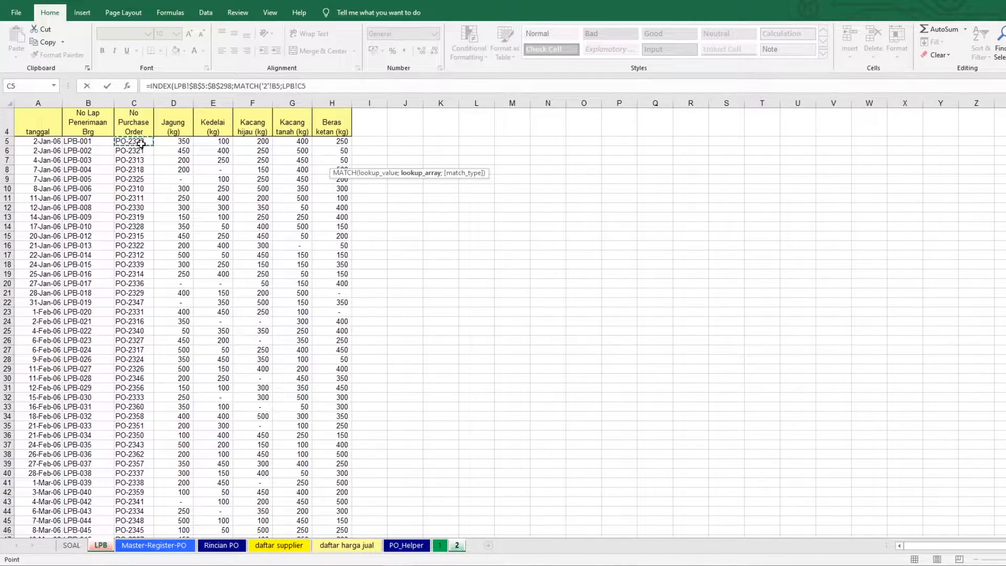
key(ctrl+shift+Down)
key(F4)
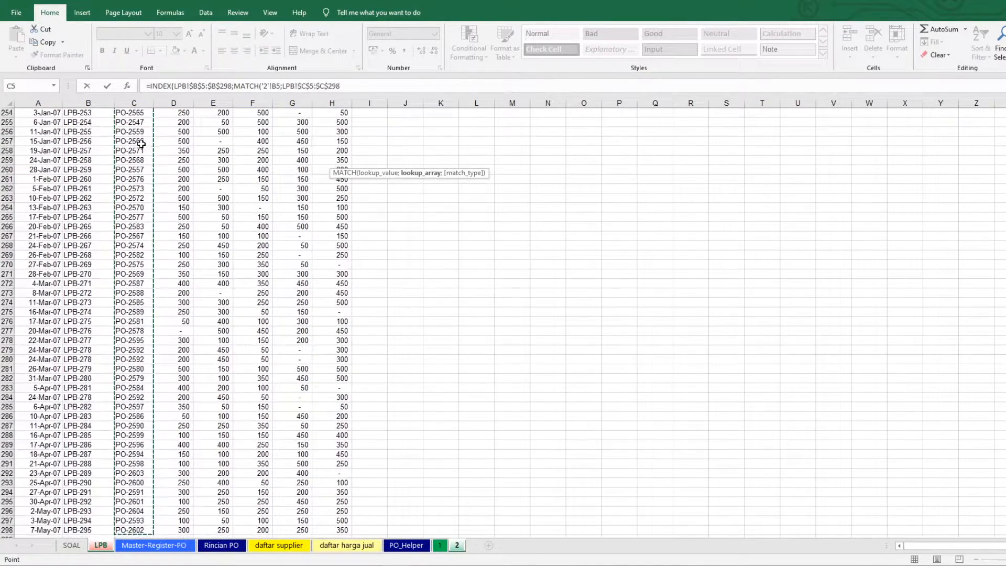
text(;0)
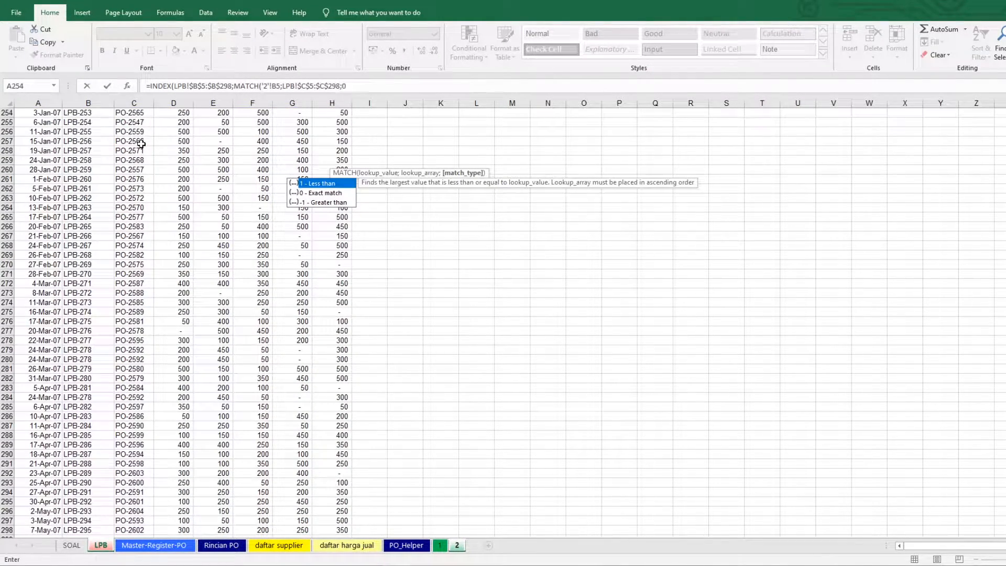
text()))
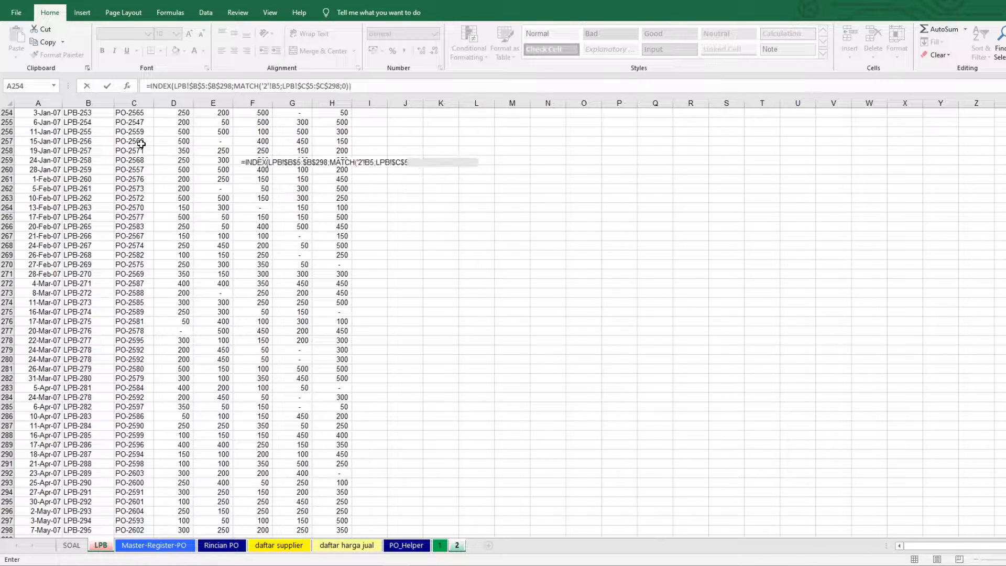
key(Return)
click(295, 164)
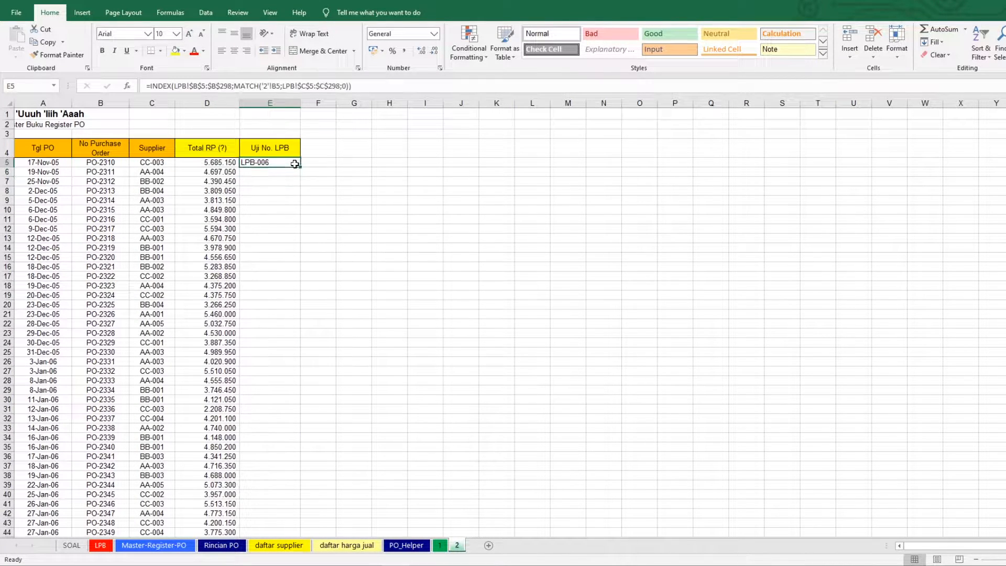
Step: Fill the INDEX/MATCH formula in E5 down the whole Uji No. LPB column of sheet 2
double_click(301, 167)
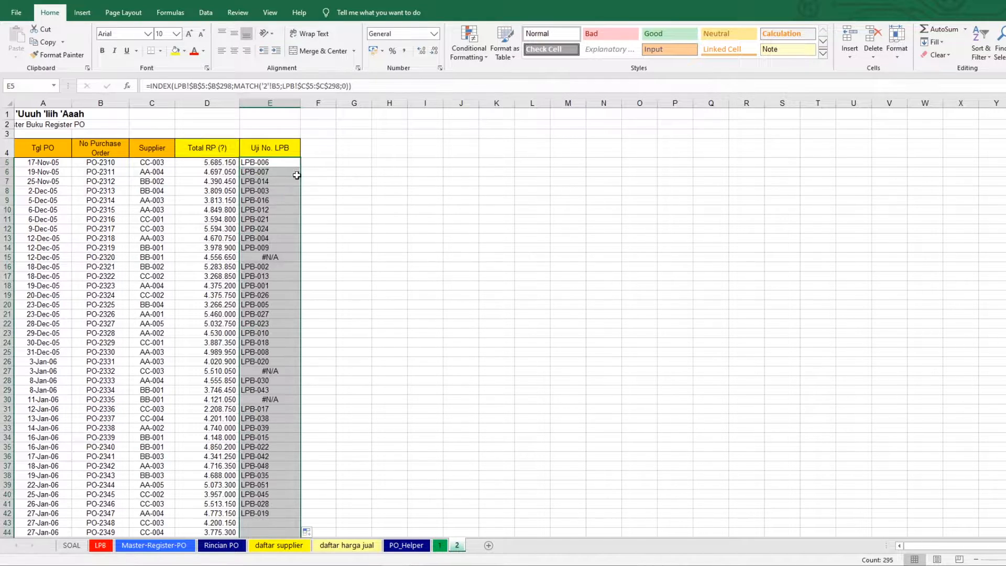
click(270, 261)
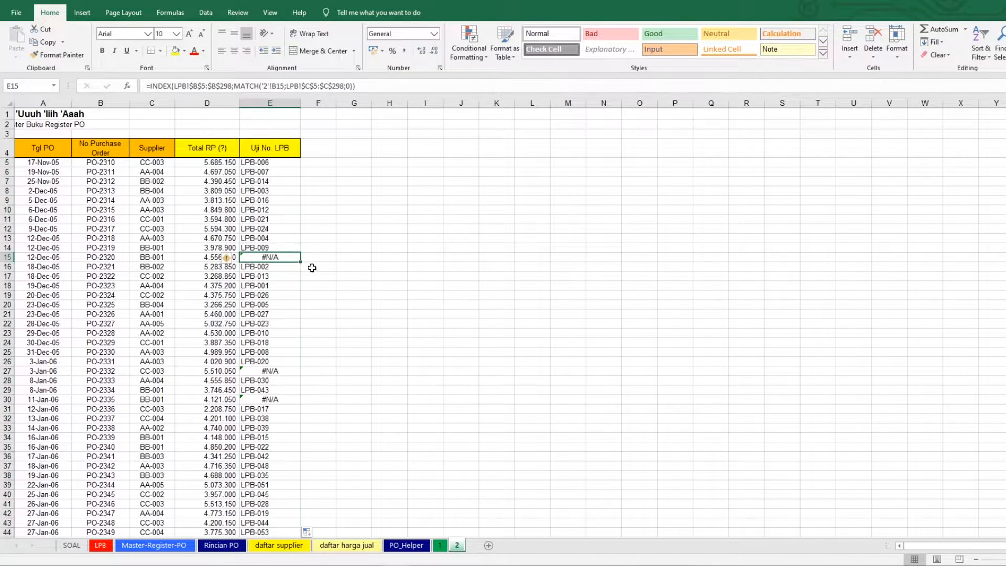
Step: Wrap the INDEX/MATCH formula in E5 of sheet 2 in an IFERROR function, with the lookup as its value
double_click(269, 162)
key(Left)
key(Left)
key(Left)
key(Left)
key(Left)
key(Left)
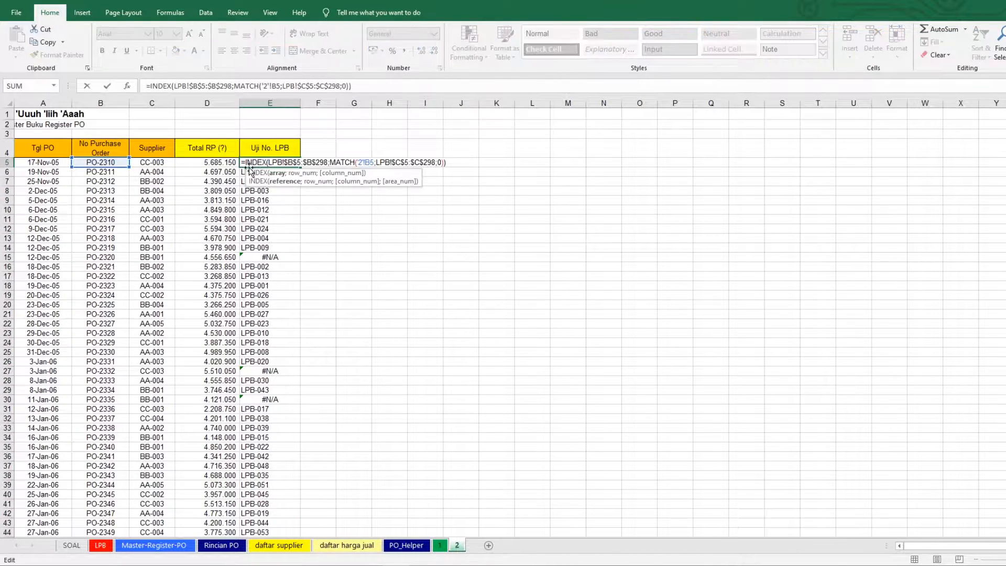
text(IFERRO)
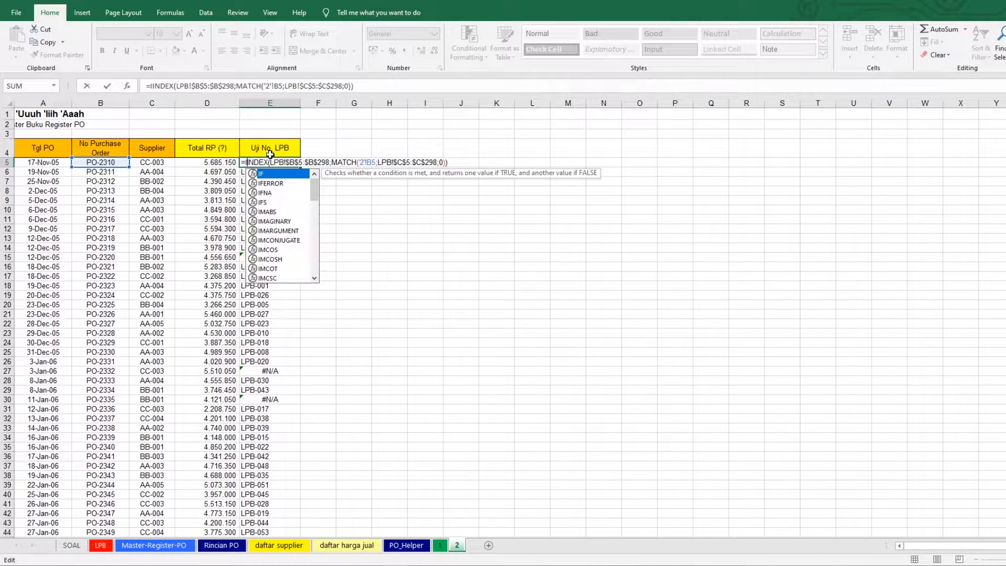
text(R()
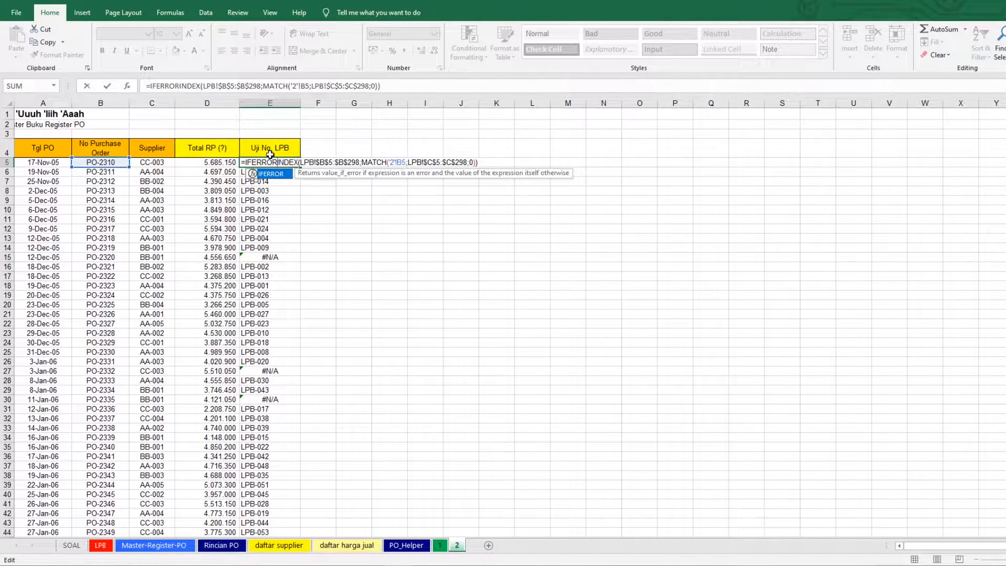
Step: Complete the IFERROR in E5 with "TIDAK SESUAI" as the value if error, and enter the finished formula
drag(283, 159, 498, 158)
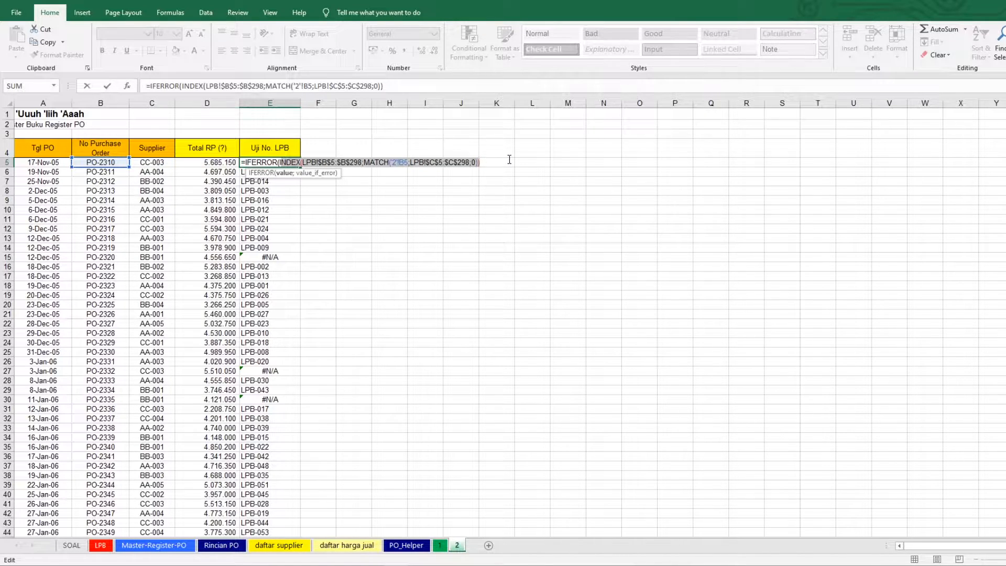
click(493, 162)
text(;"T)
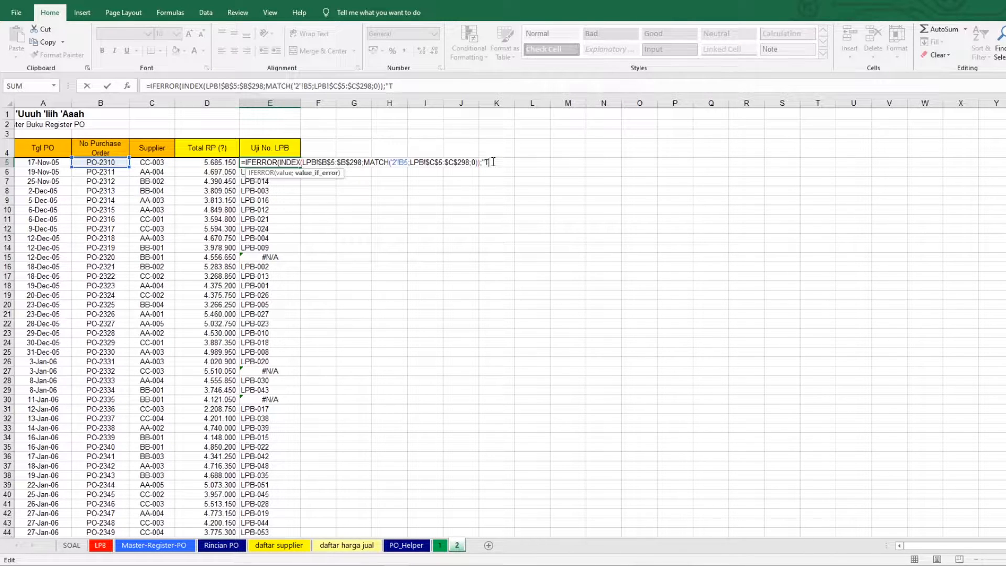
text(IDAK SESUAI)
key(Return)
key(Return)
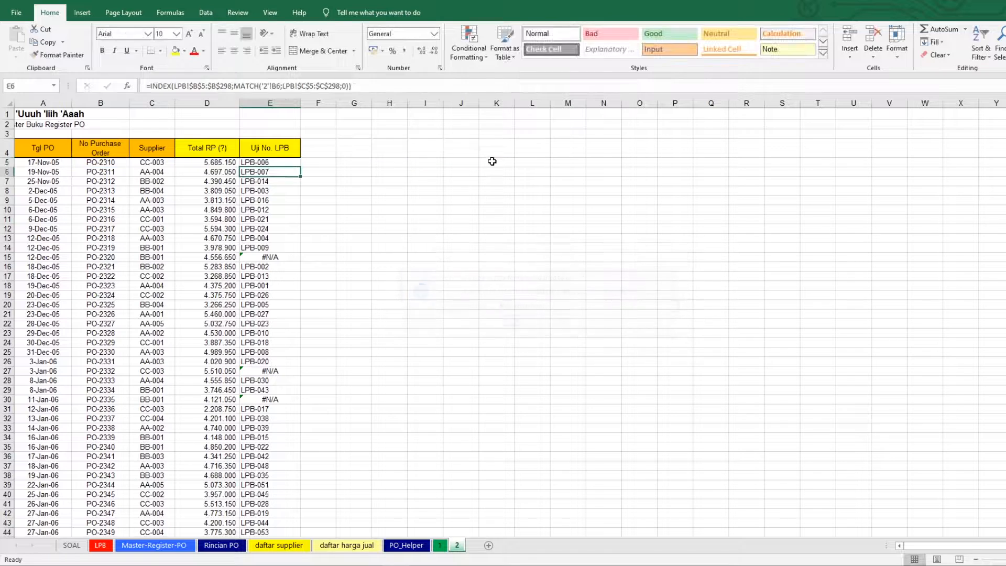
Step: Fill the IFERROR formula in E5 down the whole Uji No. LPB column
click(296, 160)
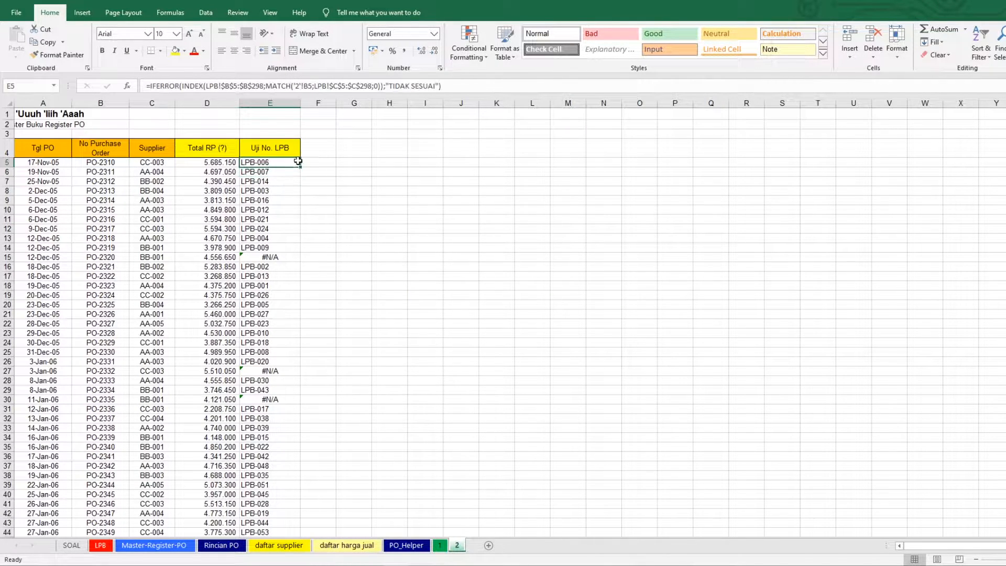
double_click(302, 166)
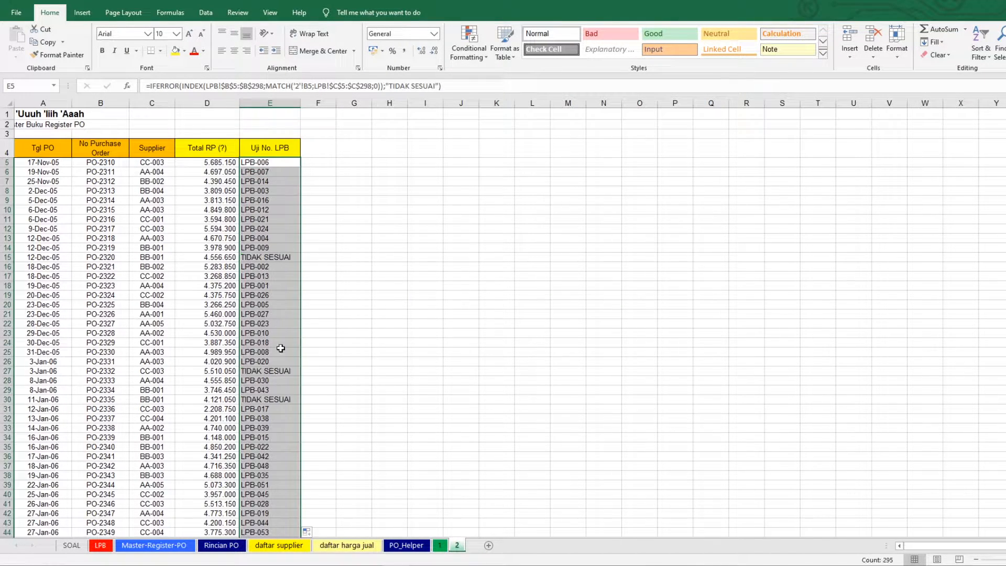
click(287, 380)
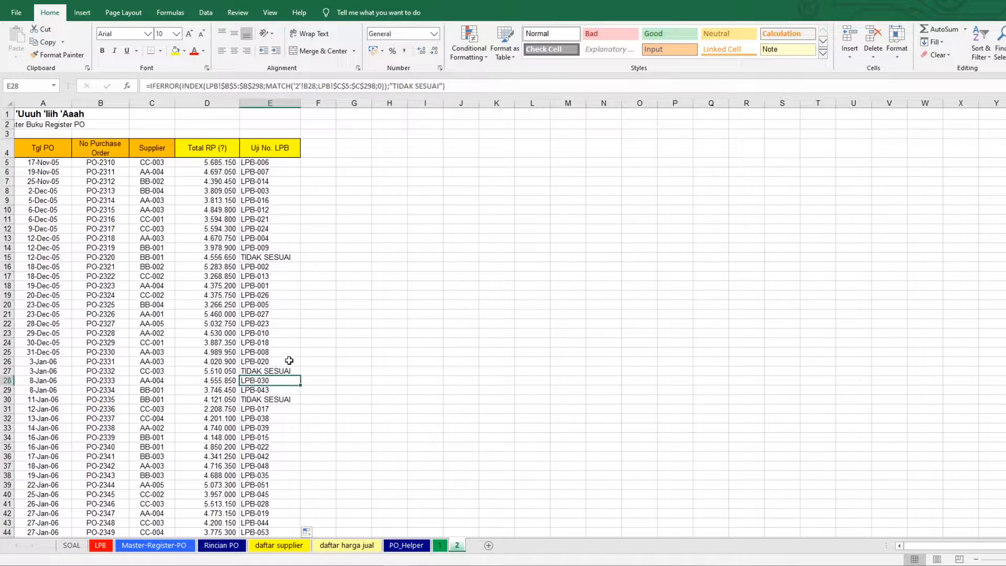
Step: Add filters to the register table's header row and filter Uji No. LPB to show only TIDAK SESUAI
click(93, 315)
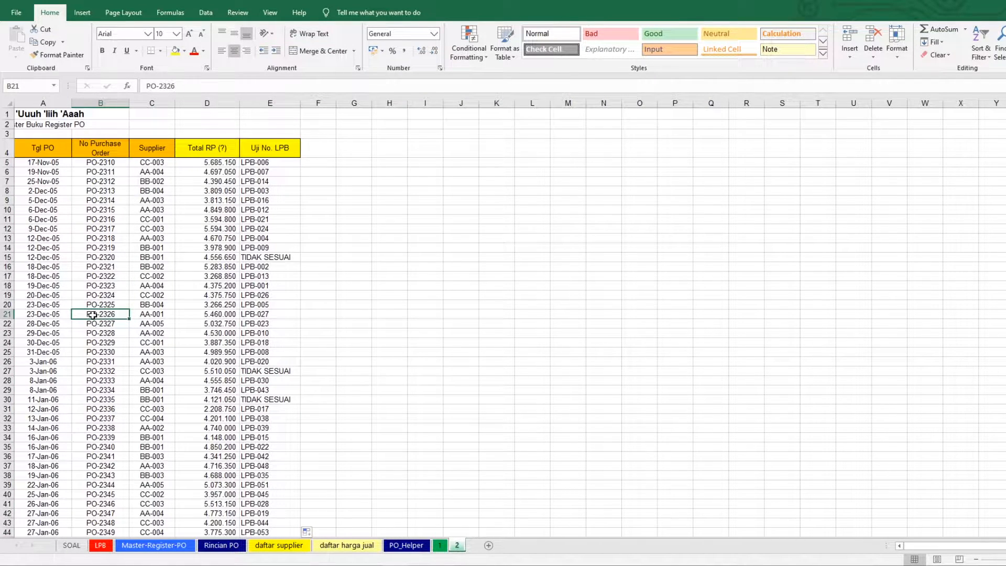
key(ctrl+shift+l)
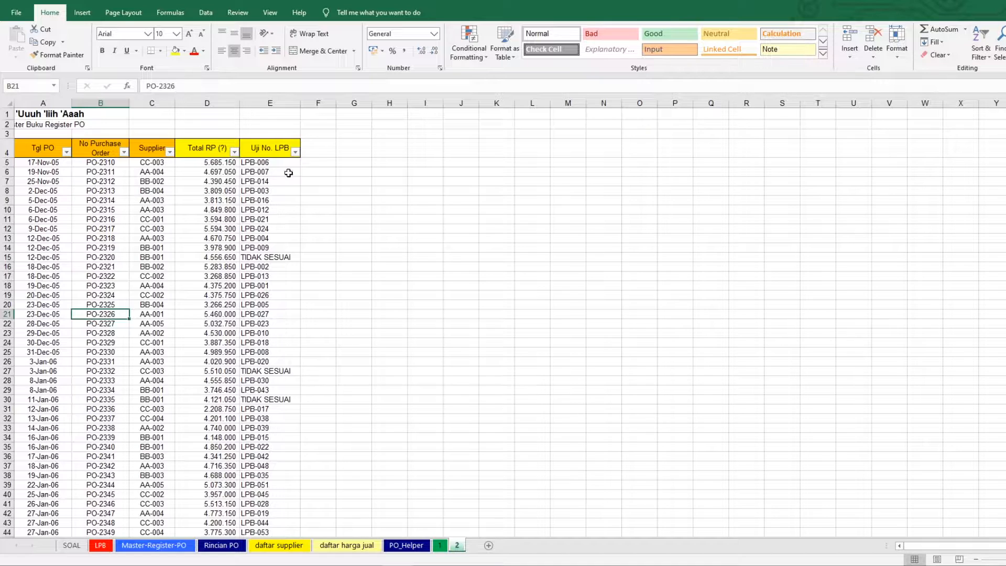
click(298, 153)
click(184, 274)
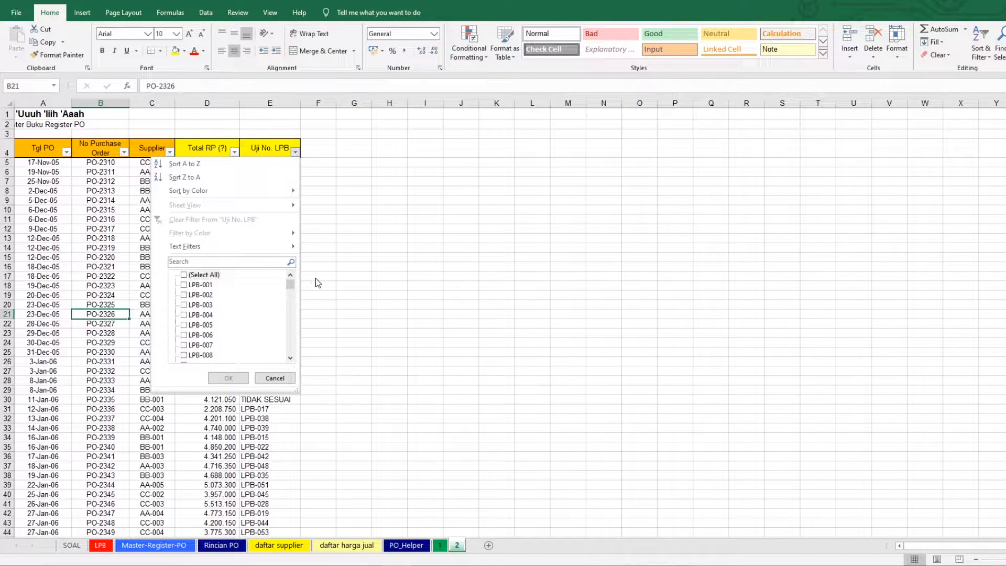
drag(291, 288, 292, 357)
click(184, 354)
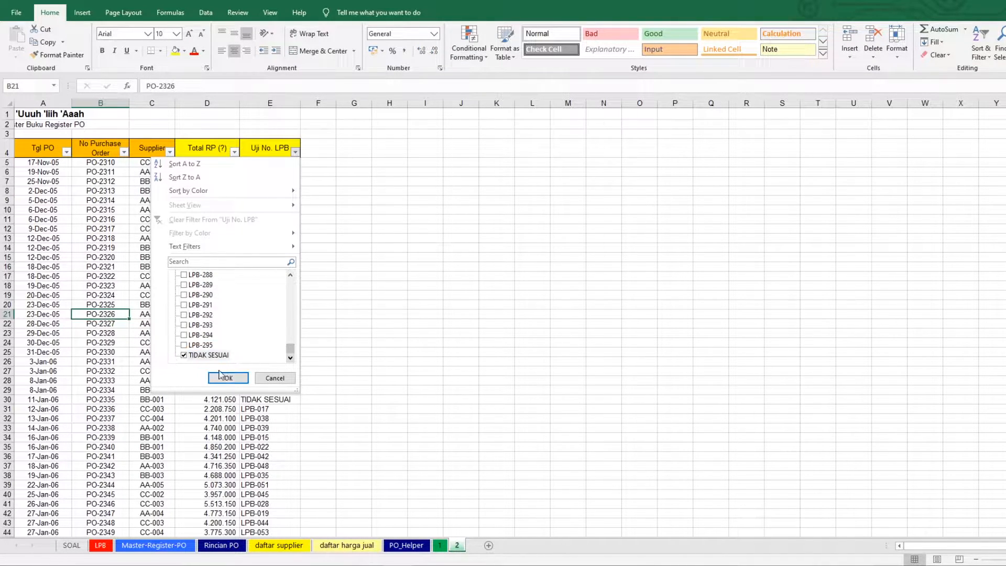
click(228, 378)
click(251, 200)
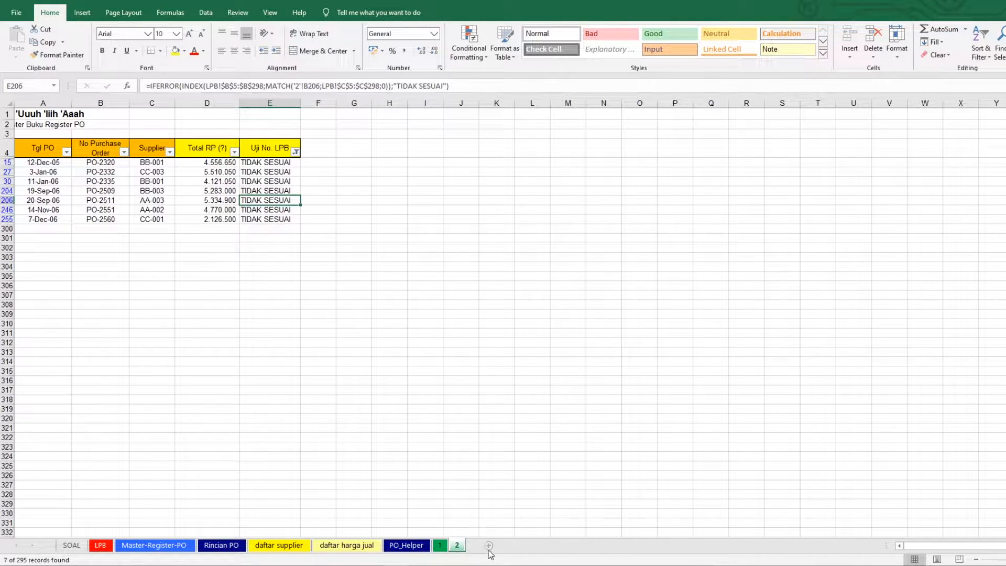
Step: After reviewing the SOAL task list, copy sheet 2 to the end of the workbook and name the copy 3
click(73, 545)
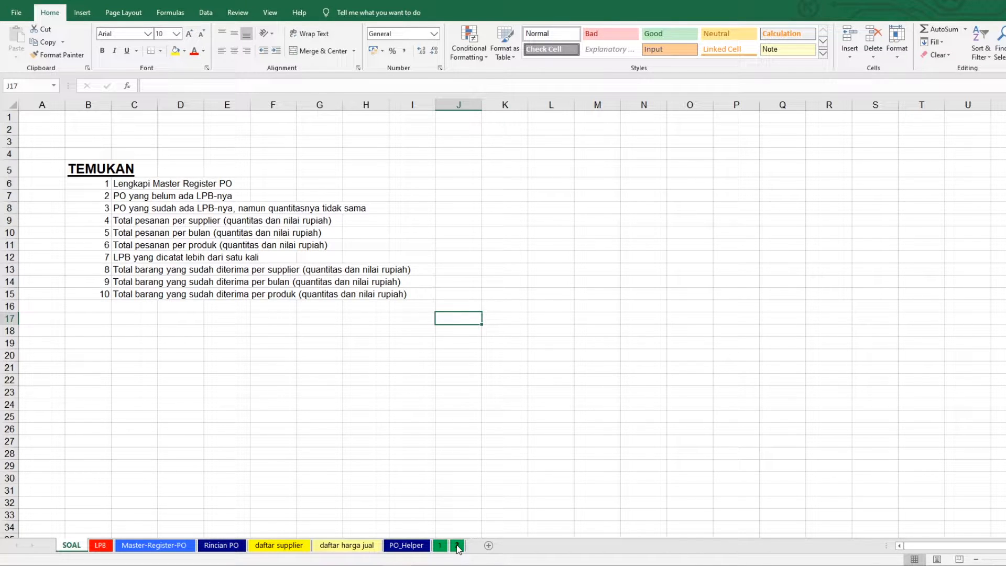
click(457, 545)
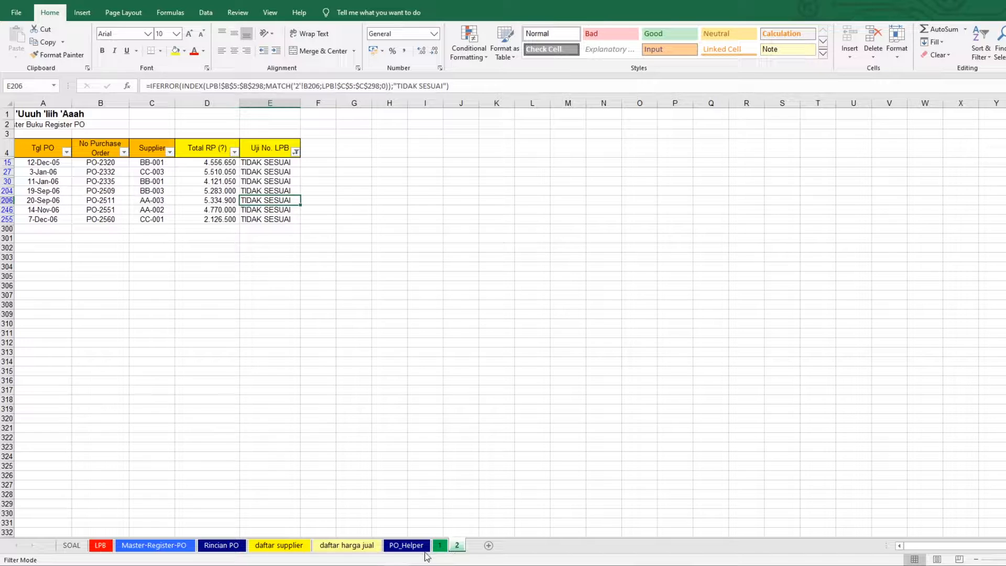
right_click(462, 548)
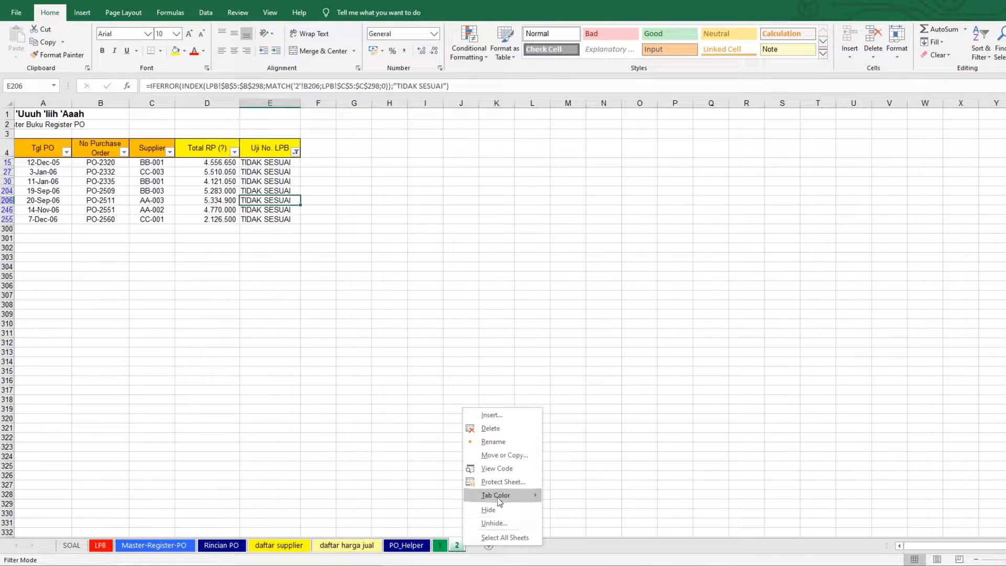
click(524, 454)
scroll(484, 487, down, 1)
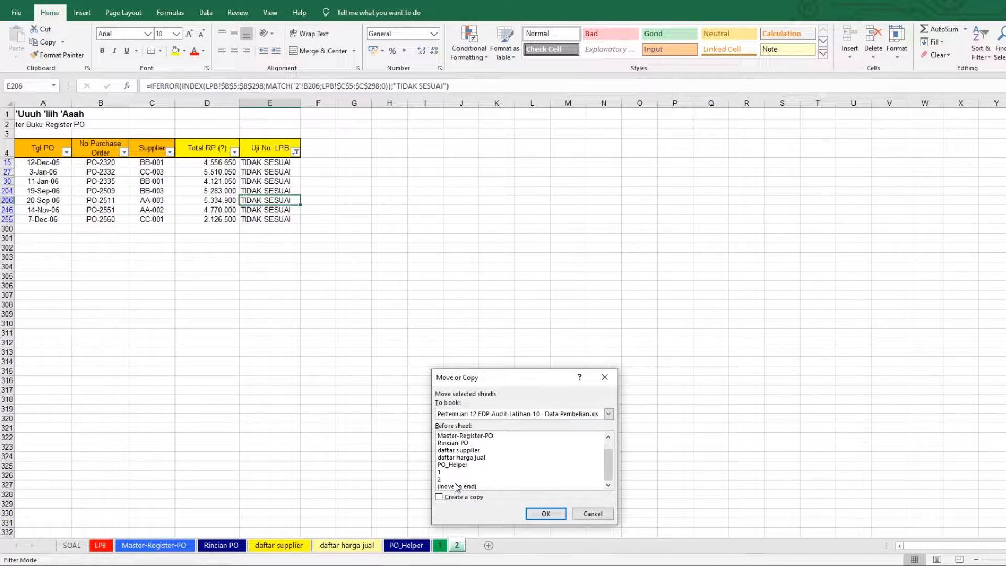
click(457, 486)
click(455, 498)
click(537, 516)
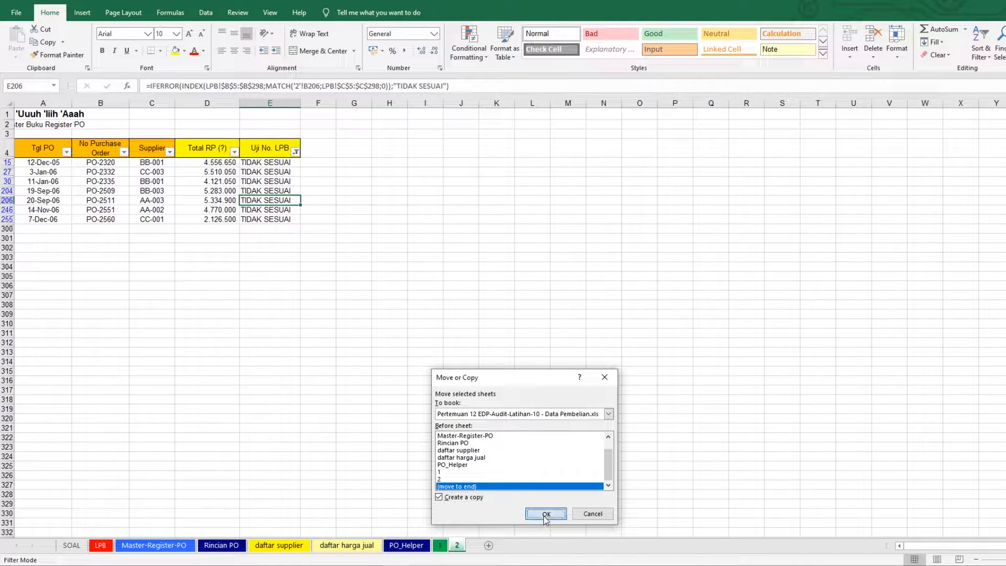
double_click(482, 546)
text(3)
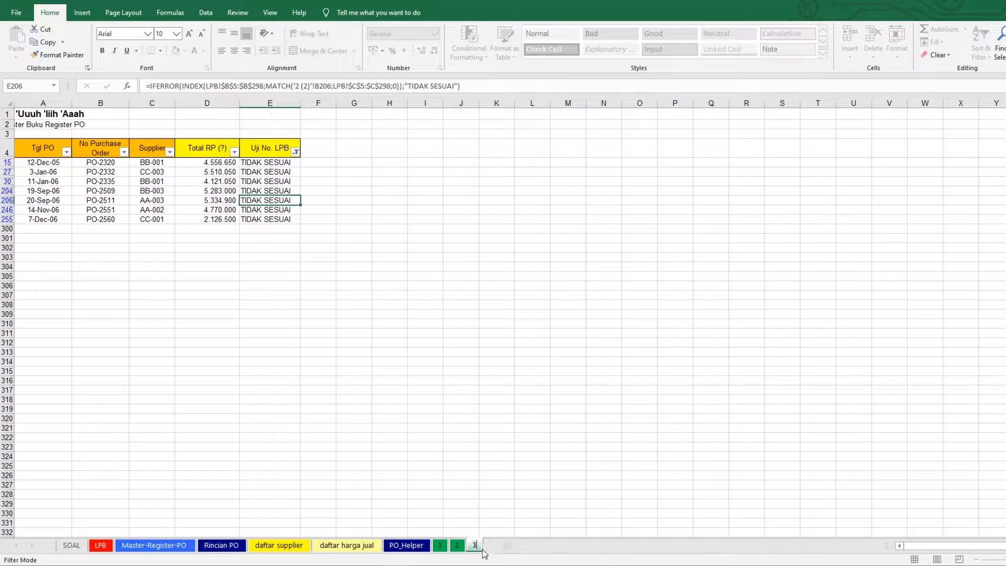
key(Return)
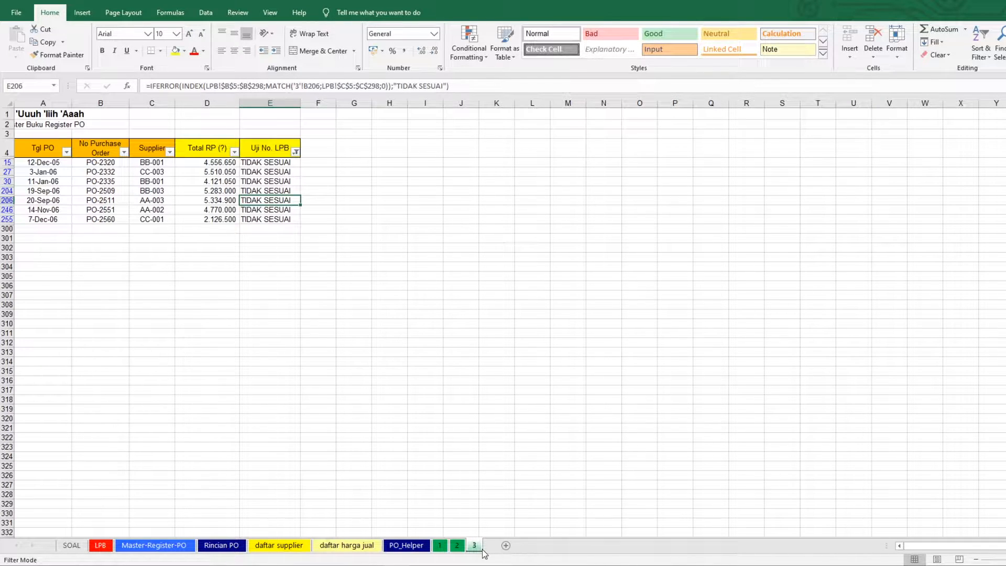
Step: Enter the column headers Qty PO in F4 and Qty LPB in G4 of sheet 3
click(310, 141)
text(Qty)
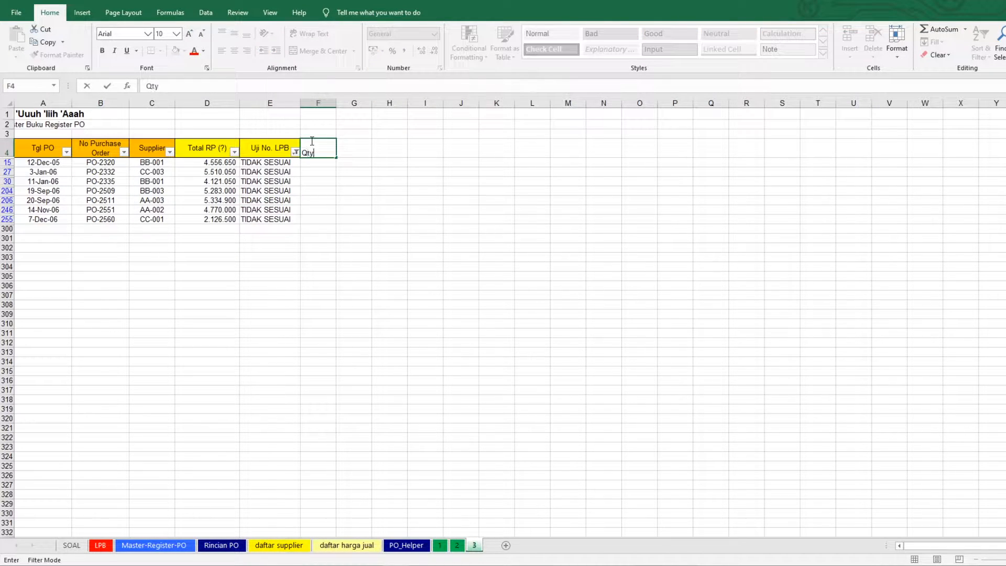
text( PO)
key(Tab)
text(Q)
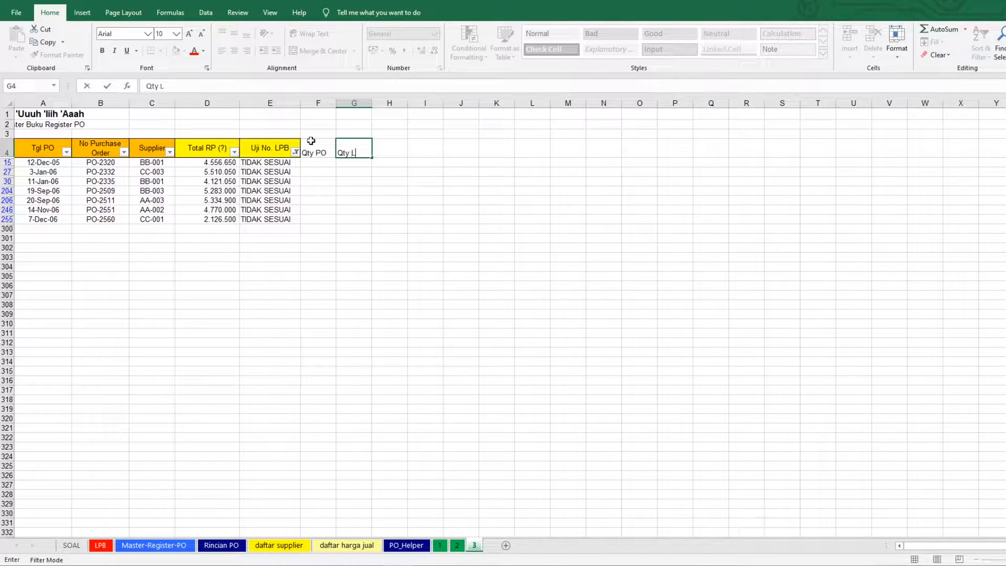
key(Tab)
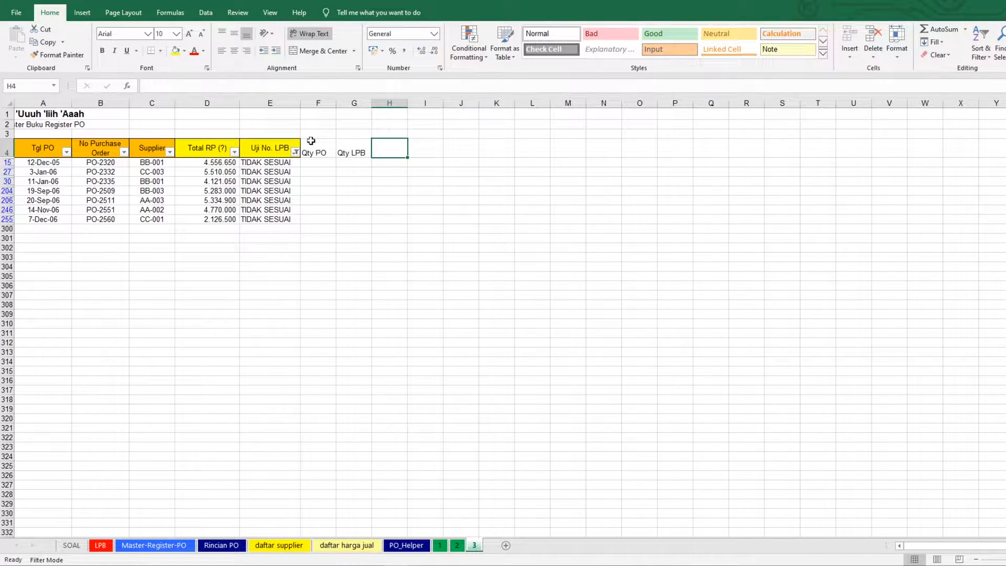
Step: Clear the filter from the Uji No. LPB column on sheet 3
click(277, 148)
click(295, 152)
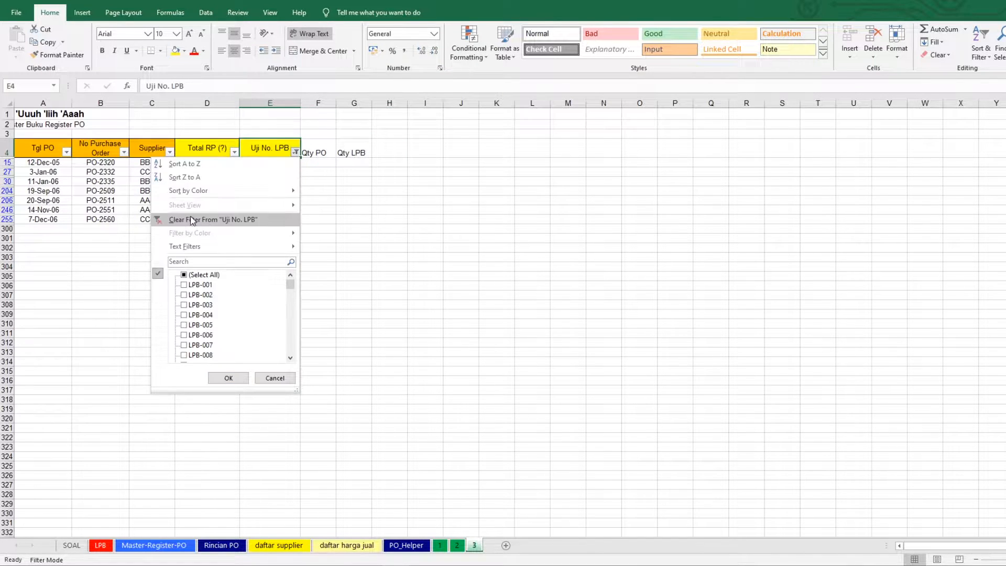
click(182, 220)
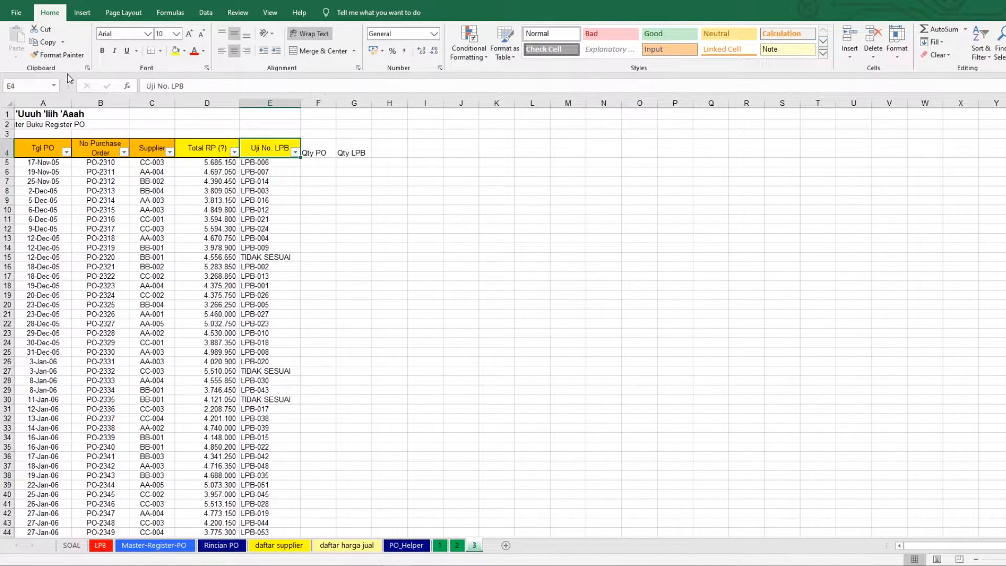
Step: Copy the formatting of the Uji No. LPB header in E4 onto the headers in F4:G4
click(58, 55)
drag(310, 150, 372, 146)
click(314, 162)
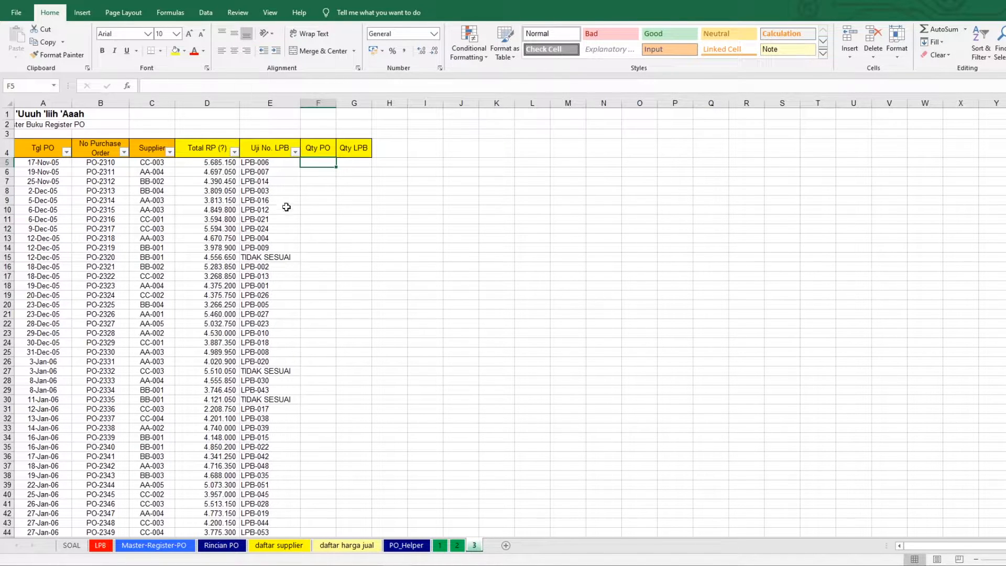
Step: Filter the Uji No. LPB column on sheet 3 to exclude the TIDAK SESUAI rows
click(295, 152)
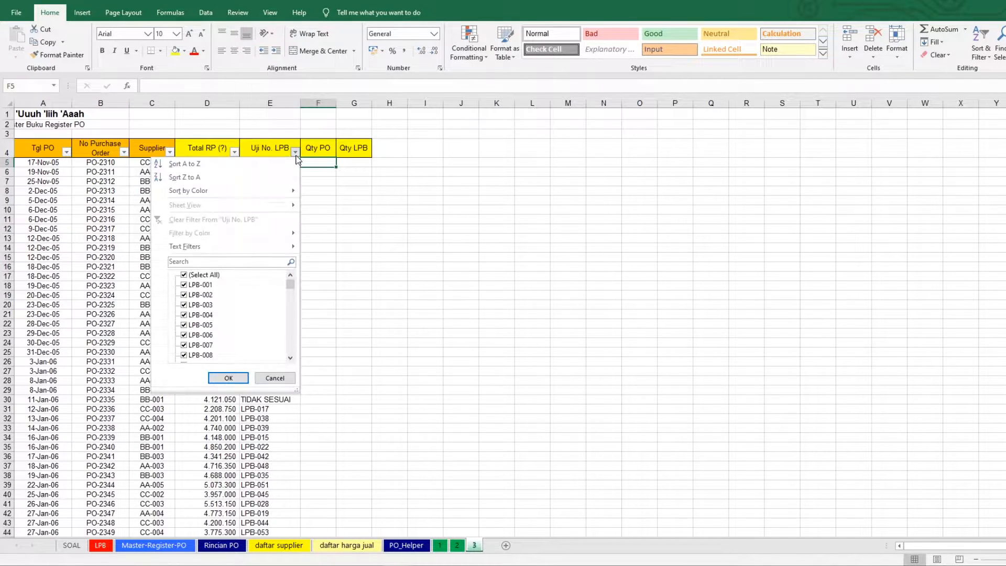
drag(289, 288, 290, 350)
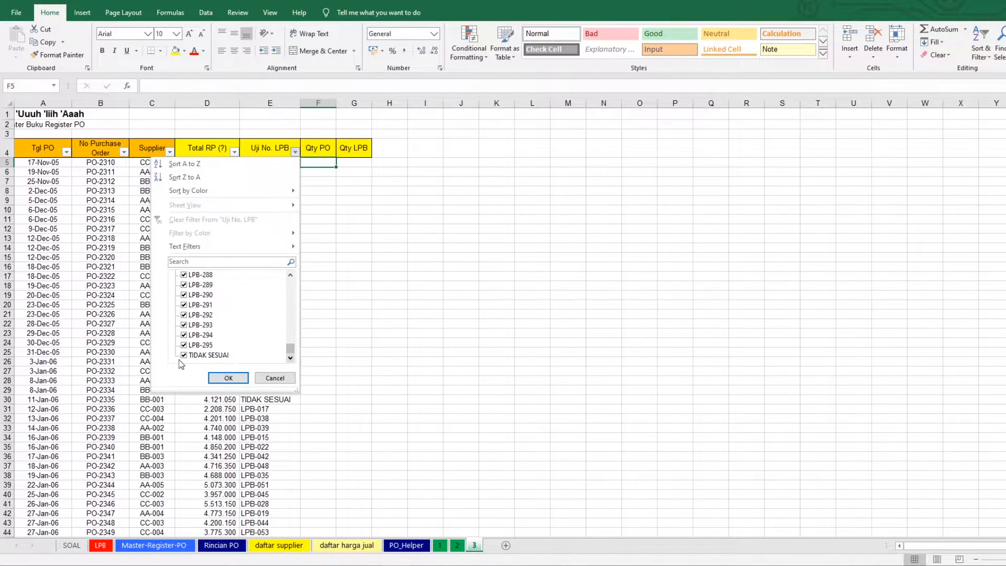
click(184, 356)
click(228, 378)
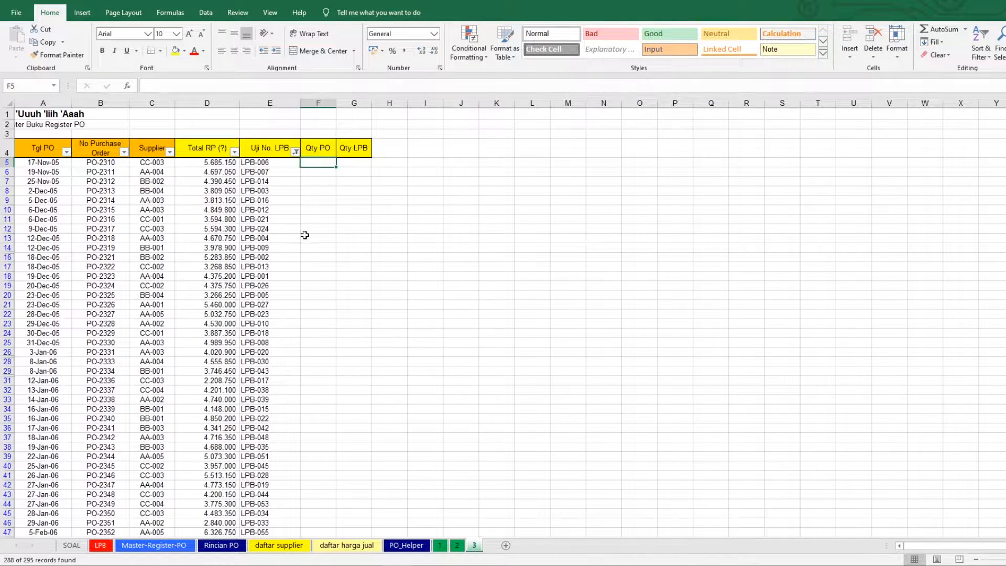
Step: Start a SUMIFS formula in F5 of sheet 3 with the absolute sum range PO_Helper!$C$5:$C$1479
text(=)
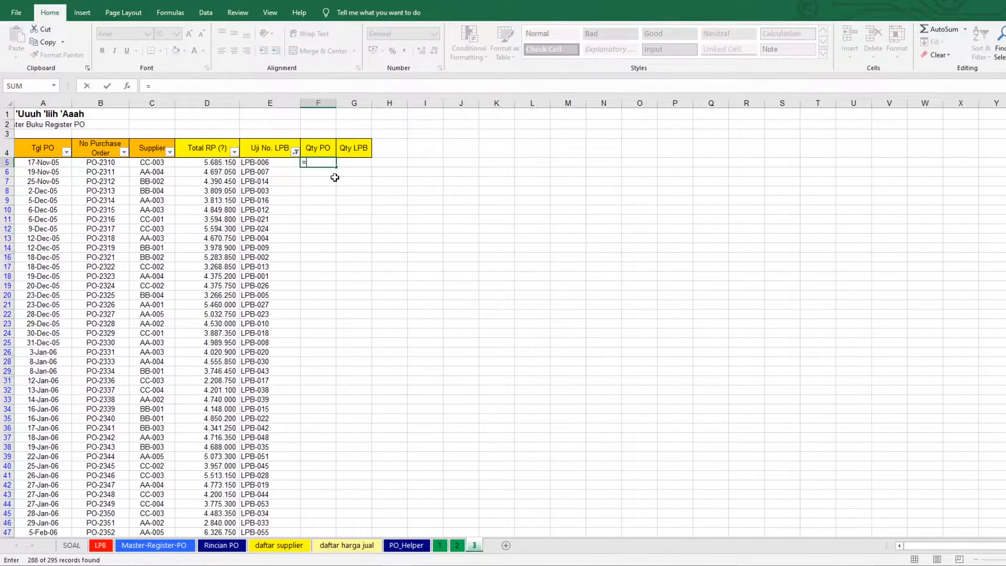
text(SU)
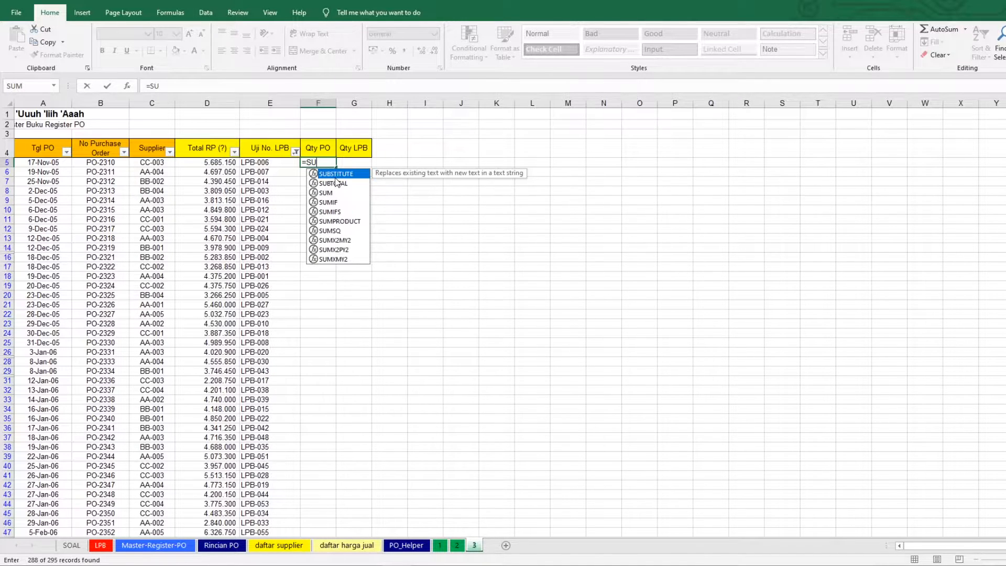
text(MIF)
double_click(334, 183)
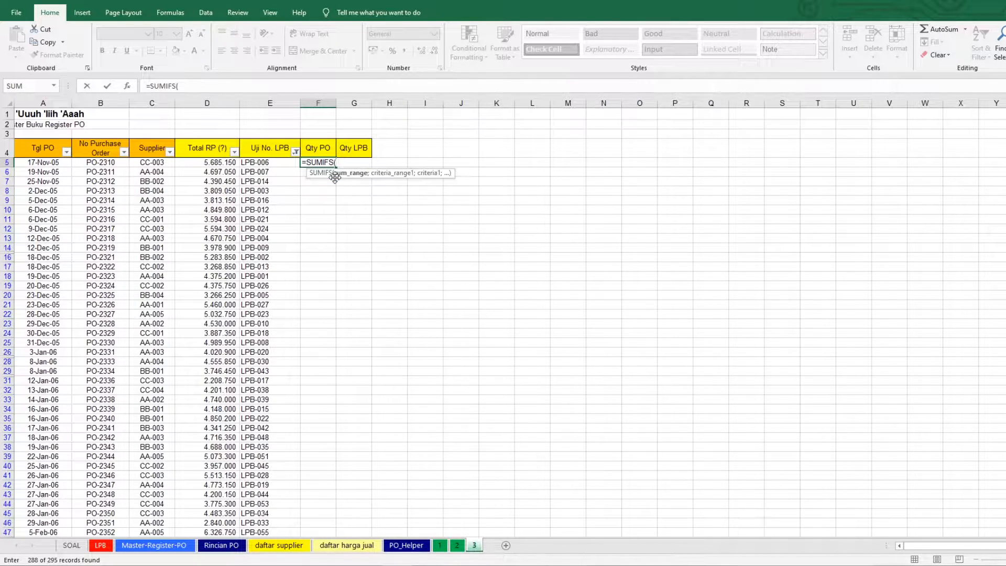
click(215, 547)
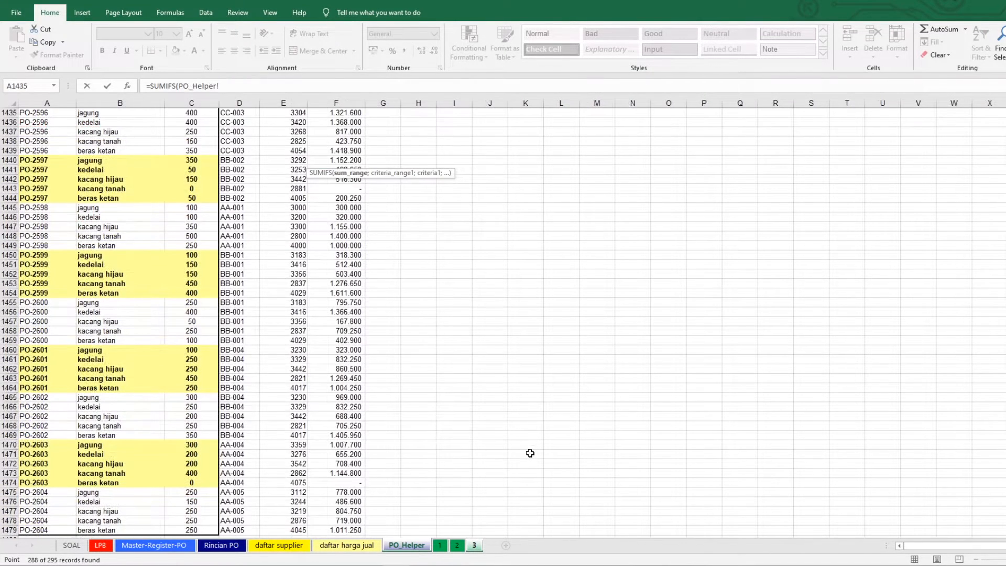
scroll(503, 323, up, 20)
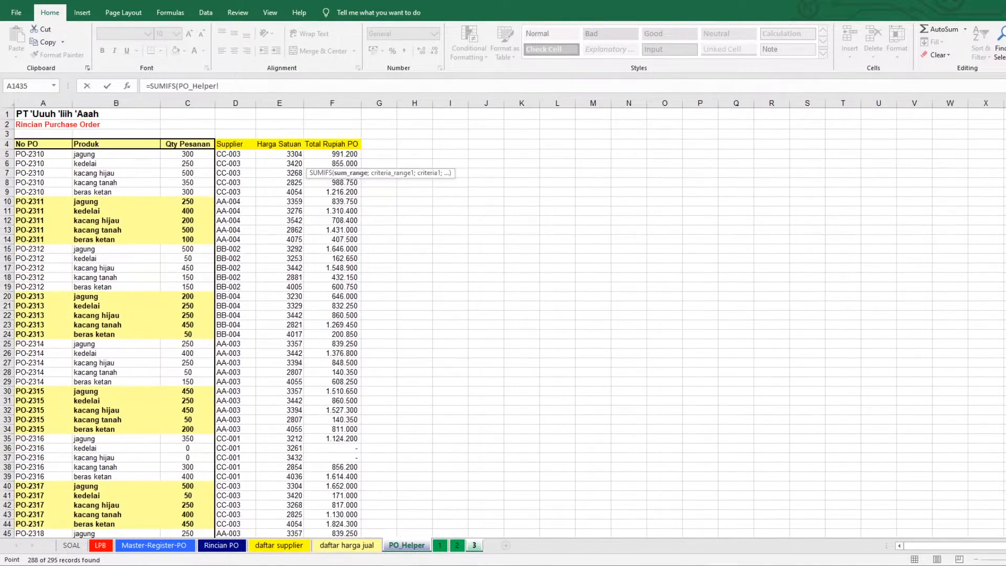
click(196, 153)
key(ctrl+shift+Down)
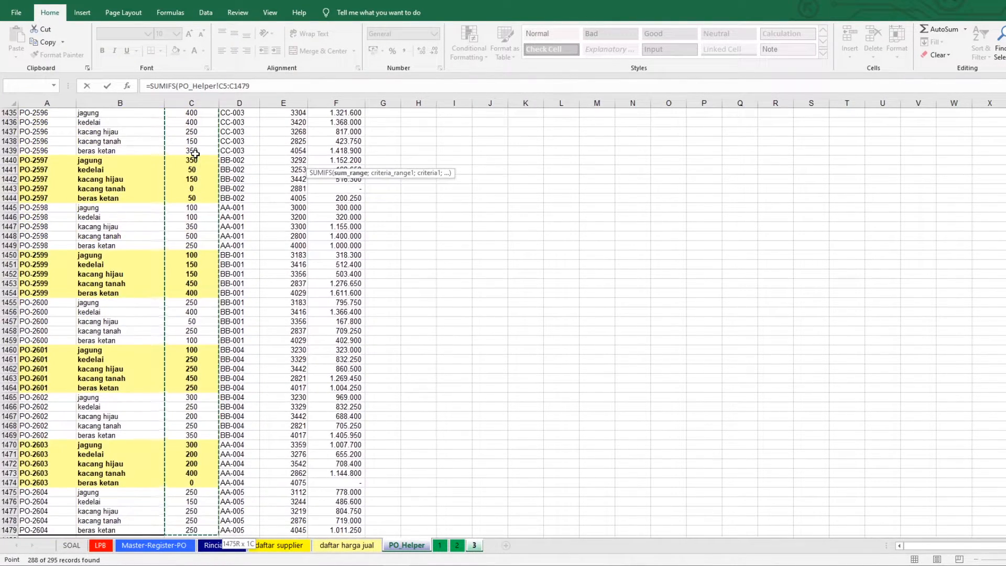
key(F4)
text(;)
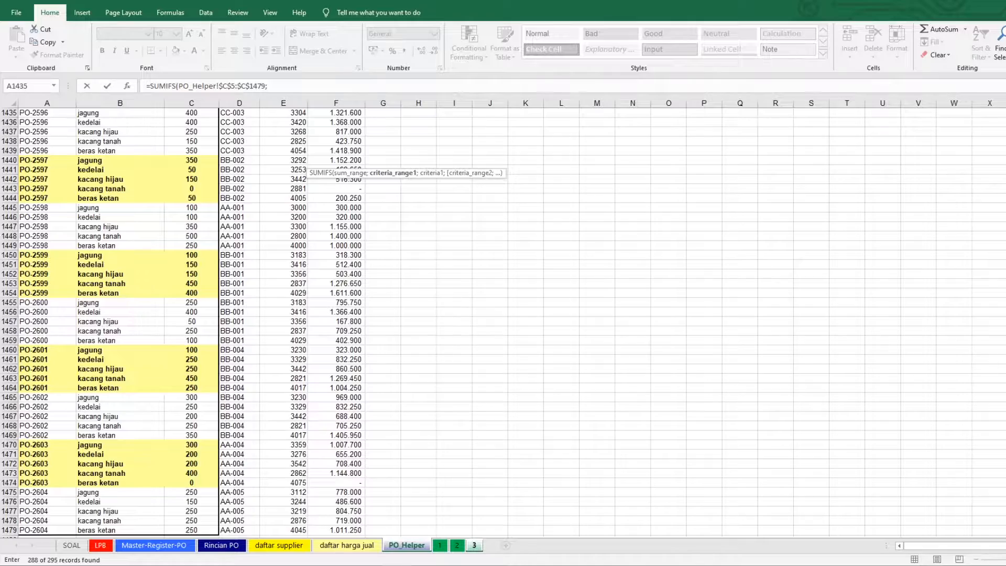
Step: Add the No PO column PO_Helper!$A$5:$A$1479 as the absolute criteria range of the SUMIFS formula
drag(1005, 524, 1005, 113)
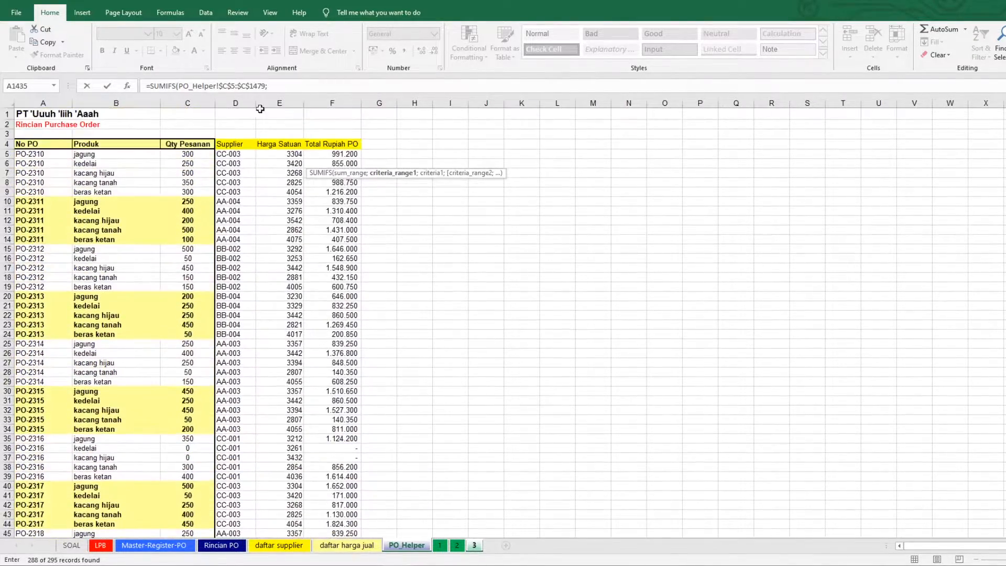
click(27, 153)
key(ctrl+shift+Down)
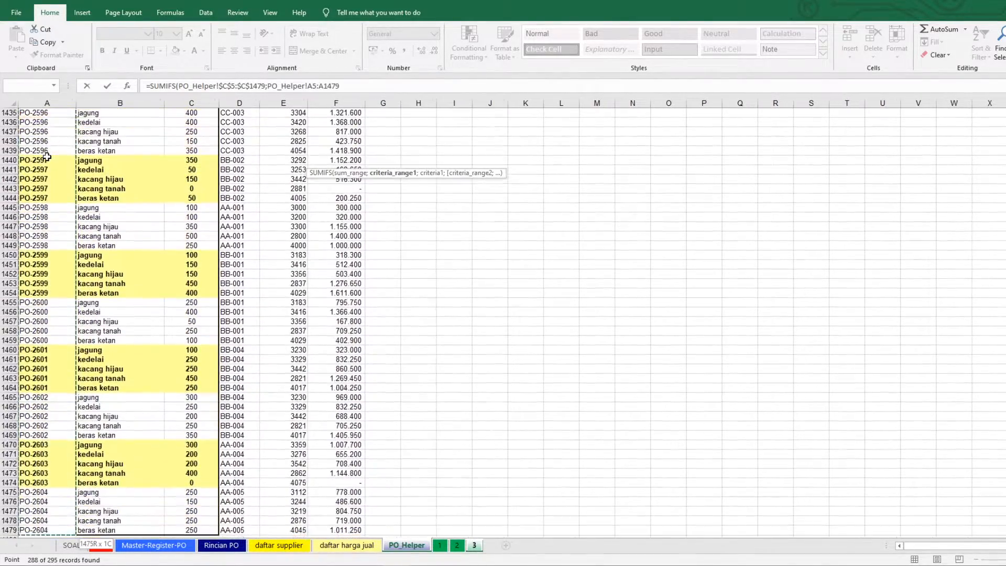
key(F4)
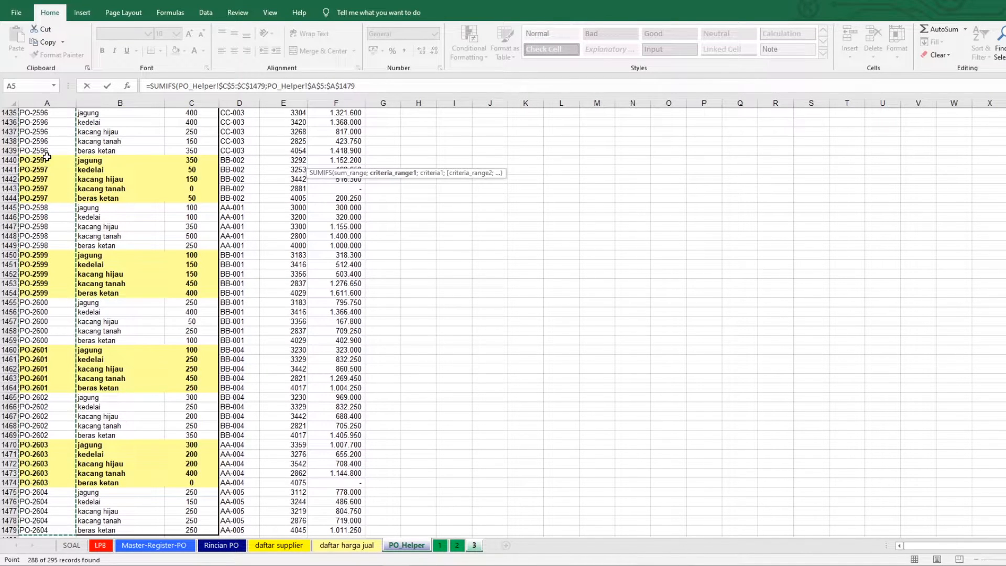
text(;)
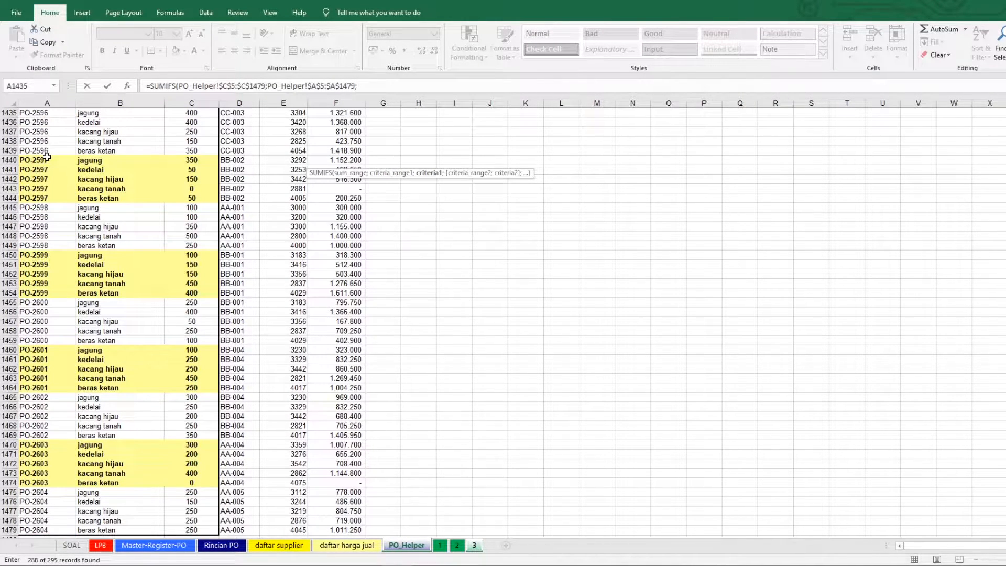
Step: Complete the SUMIFS formula with B5 of sheet 3 as the criterion and fill it down the Qty PO column
click(474, 545)
click(90, 166)
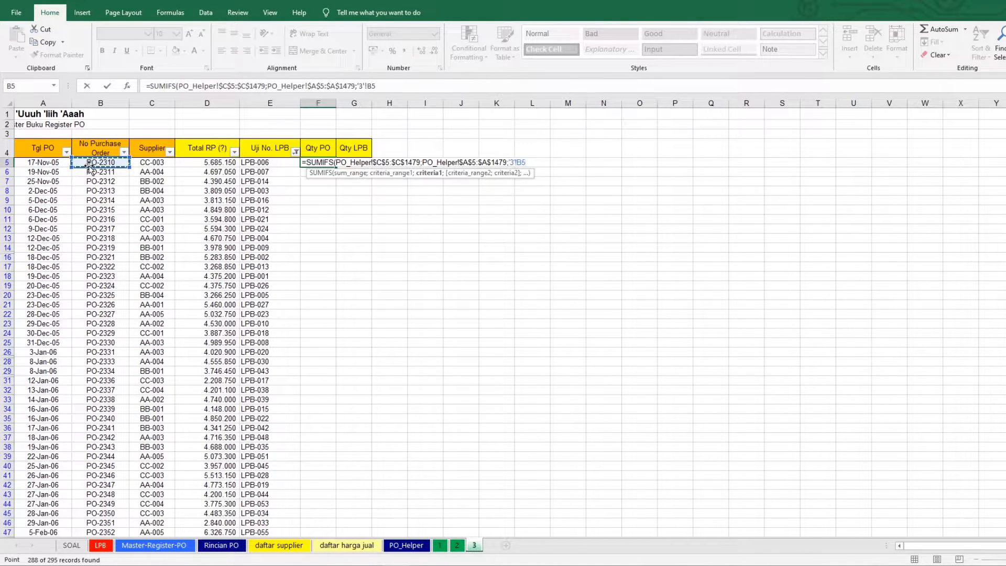
key(Return)
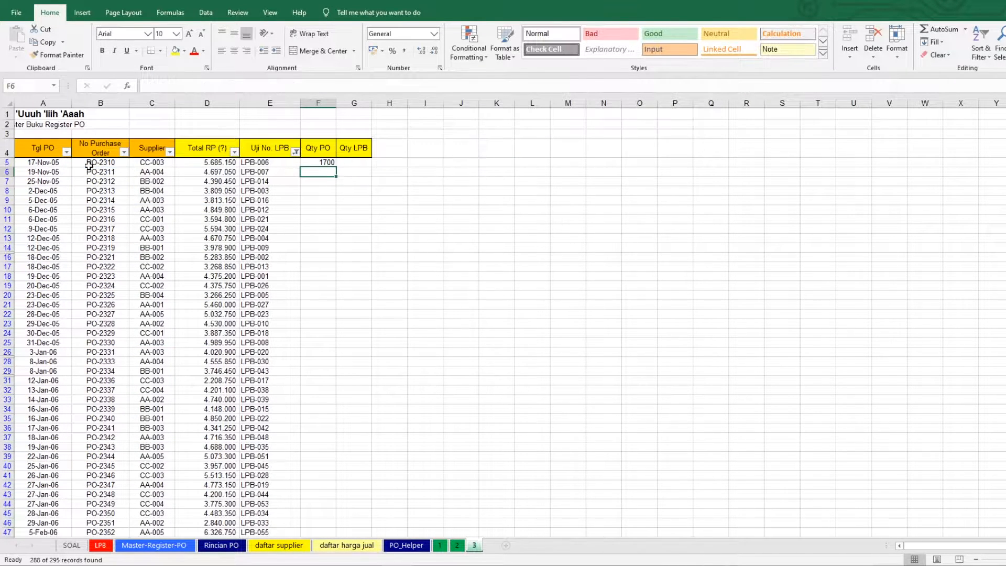
click(330, 163)
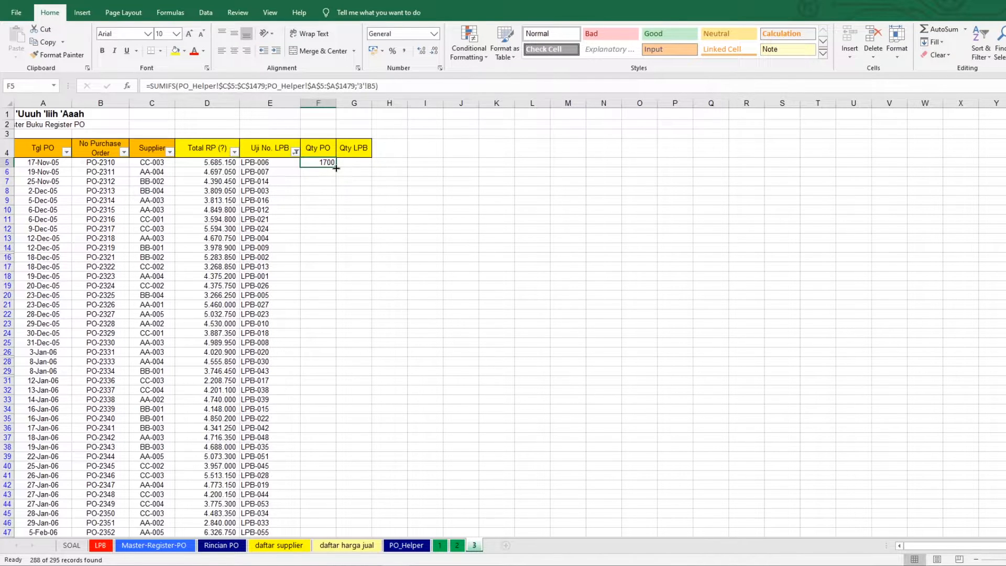
double_click(336, 167)
Step: Start a SUM(IF( formula in G5 of sheet 3 whose logical test begins with the absolute range LPB!$B$5:$B$298
click(361, 162)
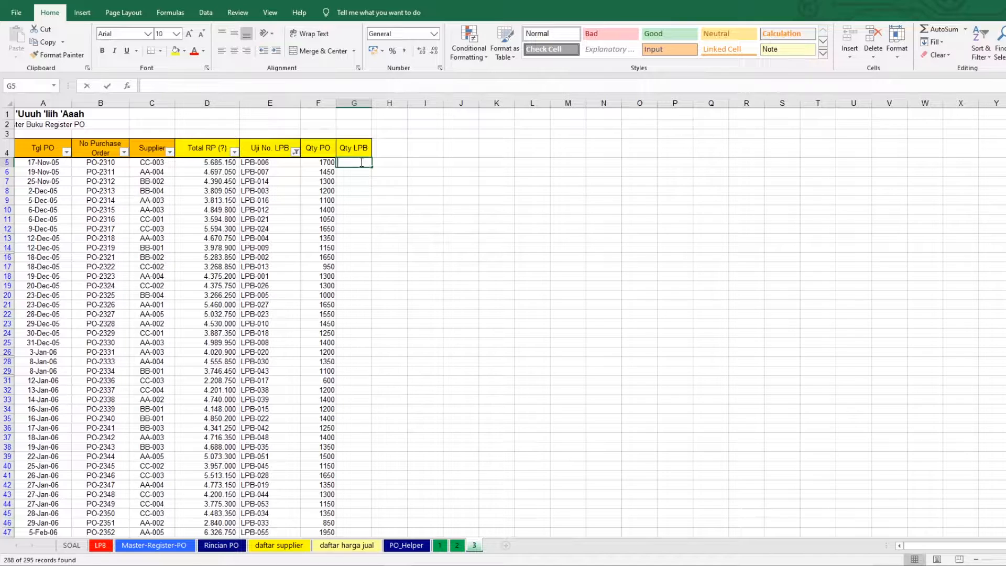
text(=)
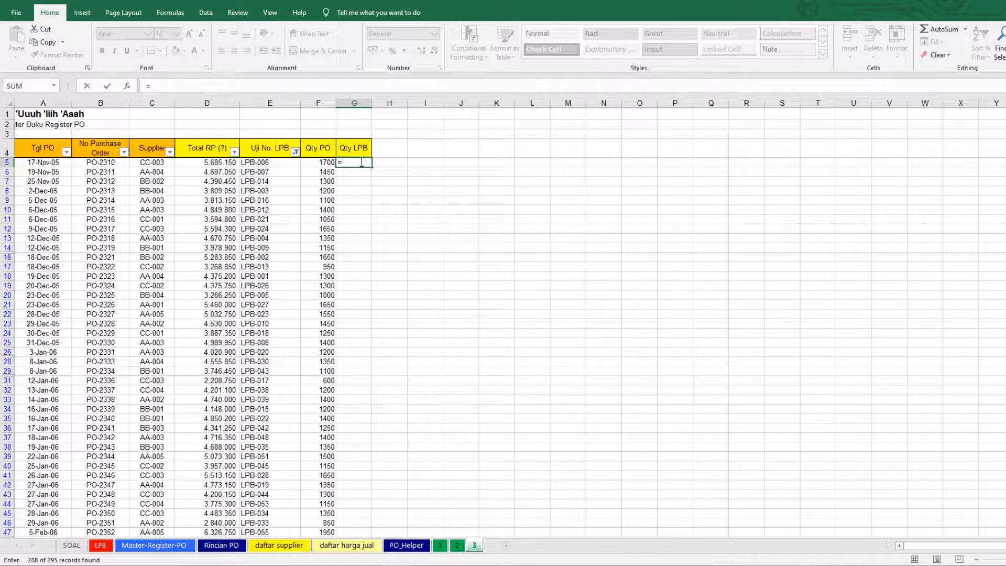
text(SUM()
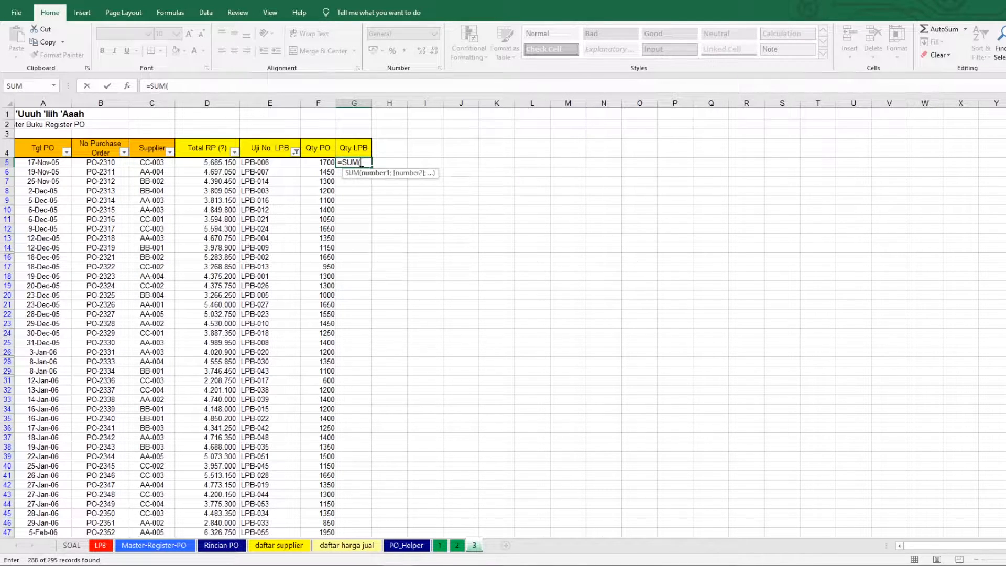
text(IF)
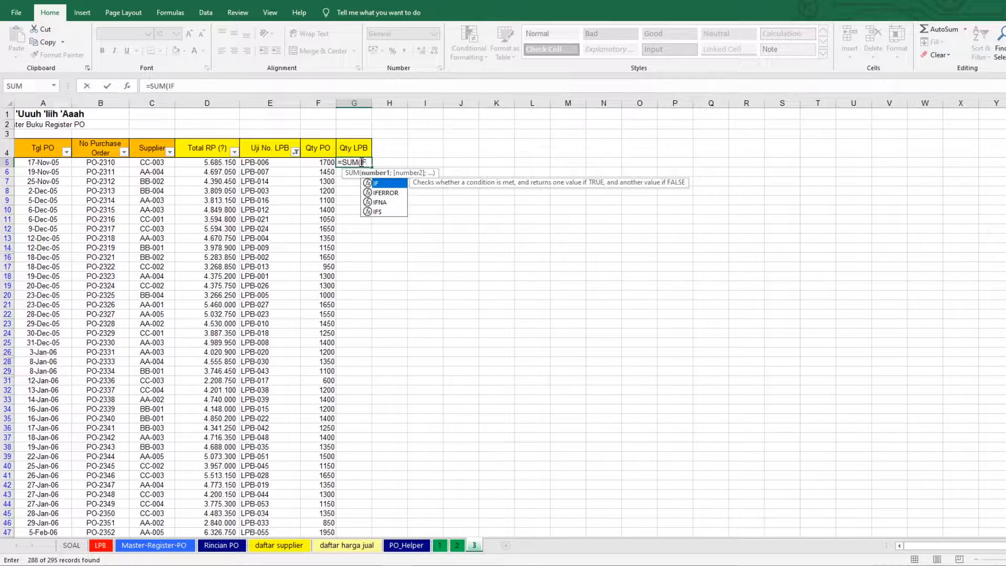
text(()
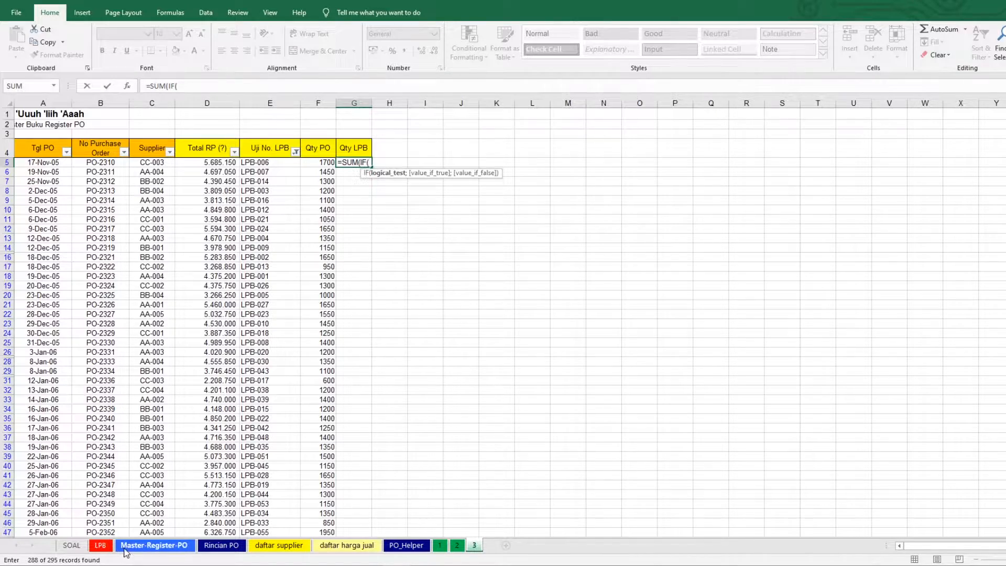
click(101, 546)
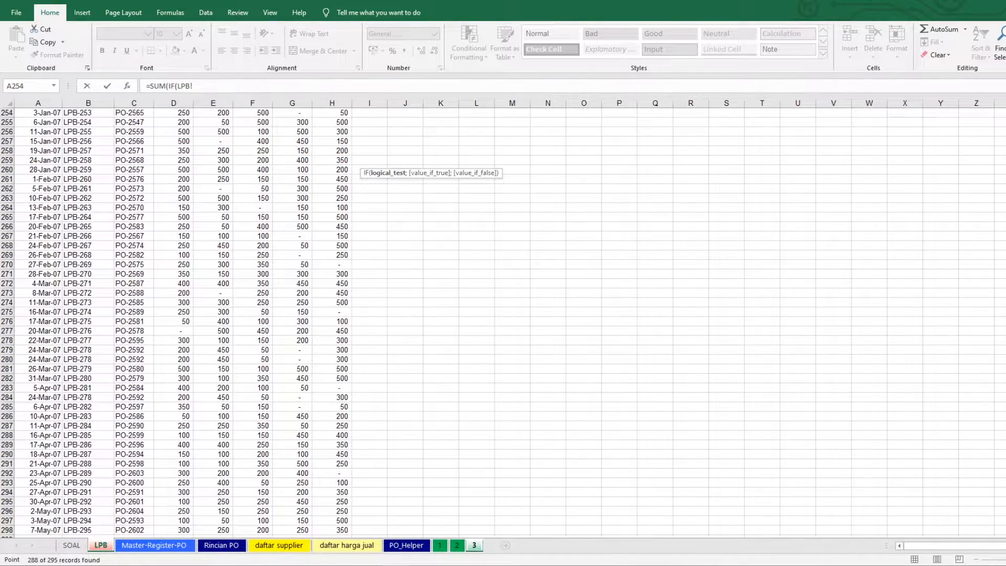
scroll(503, 323, up, 20)
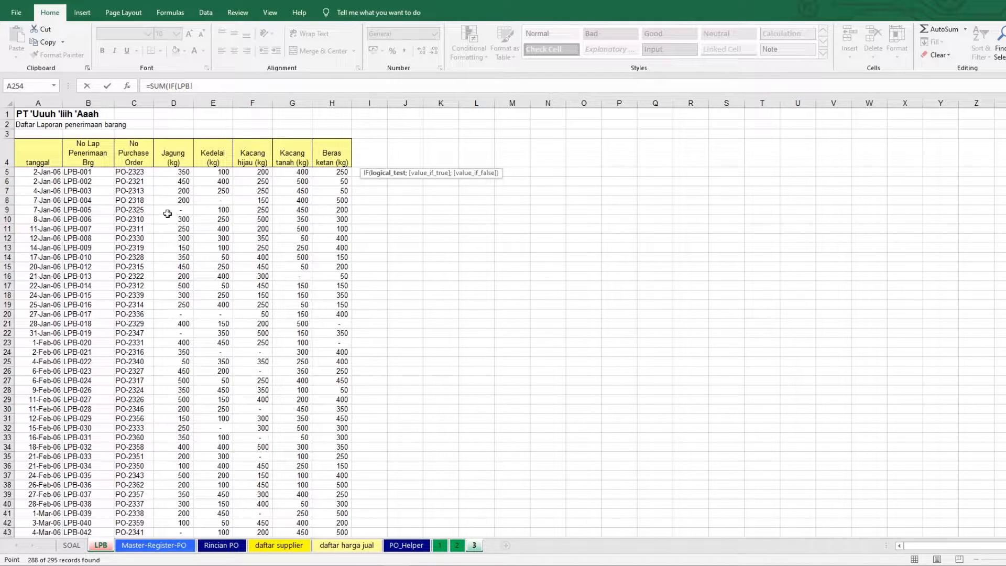
click(91, 172)
key(ctrl+shift+Down)
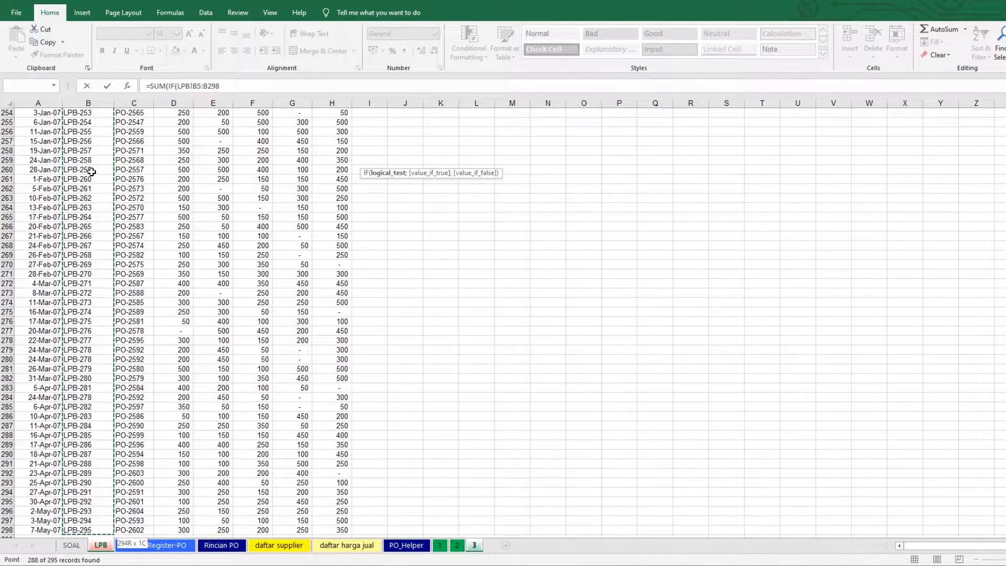
key(F4)
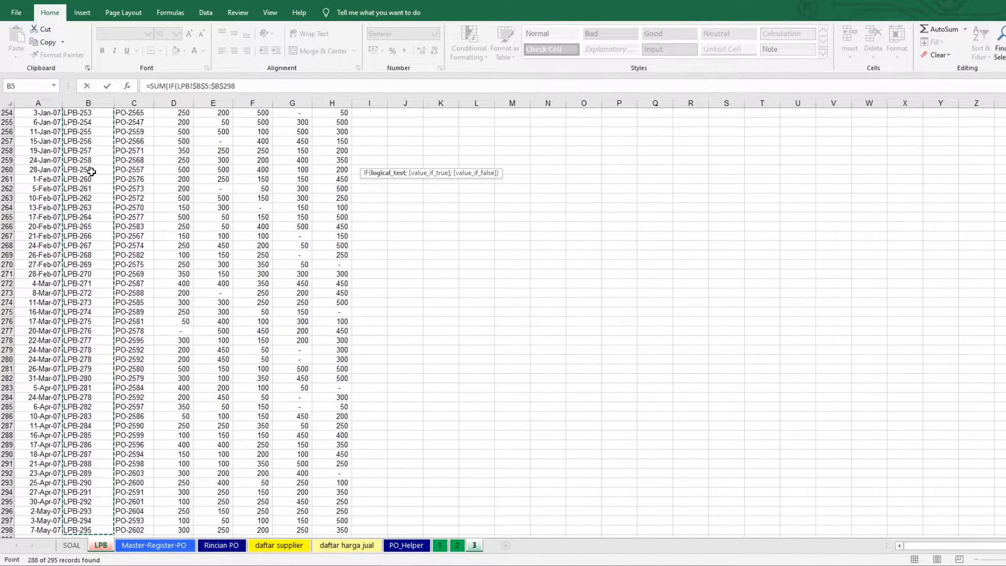
Step: Complete the IF test by comparing the LPB number range with E5 of sheet 3
text(=)
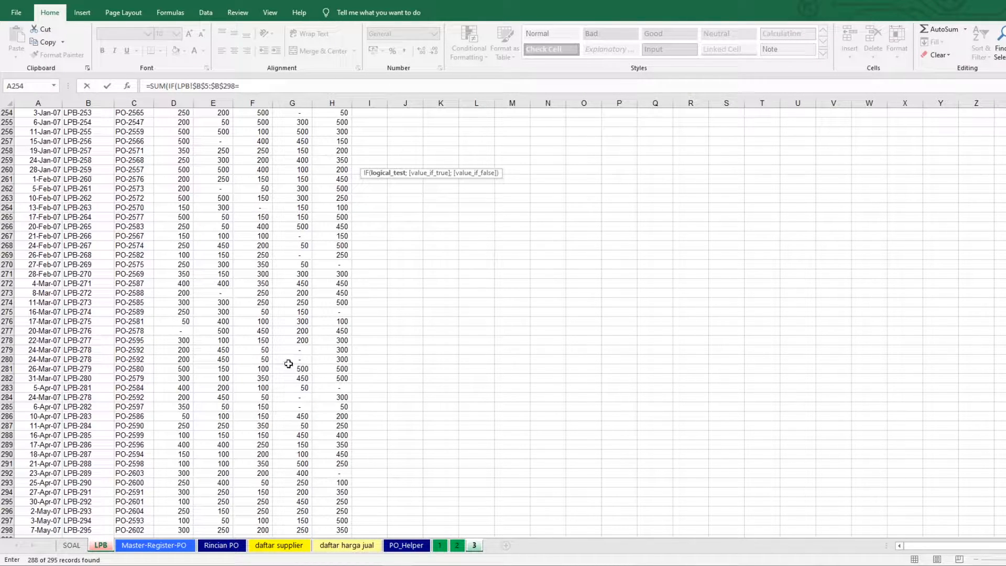
click(474, 545)
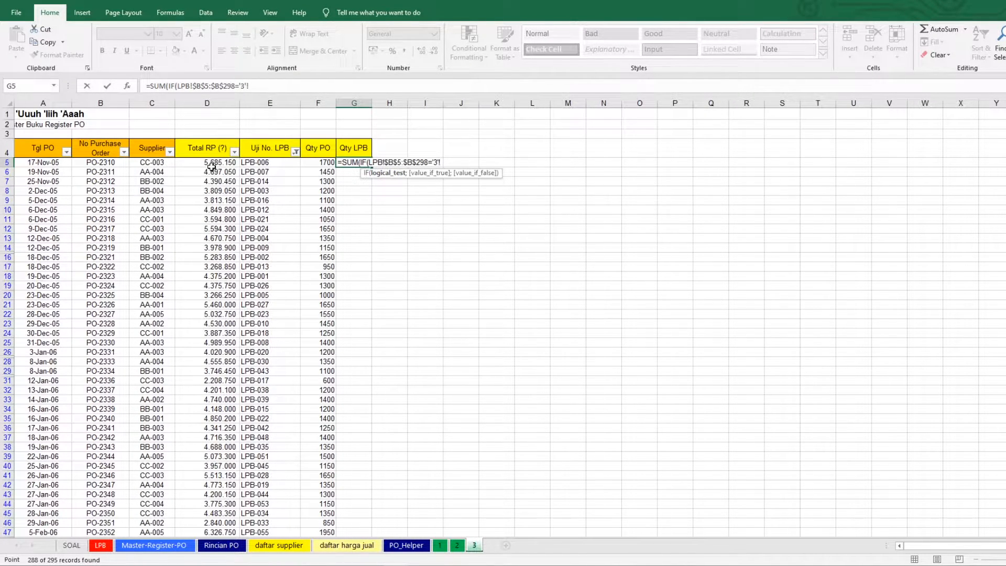
click(280, 165)
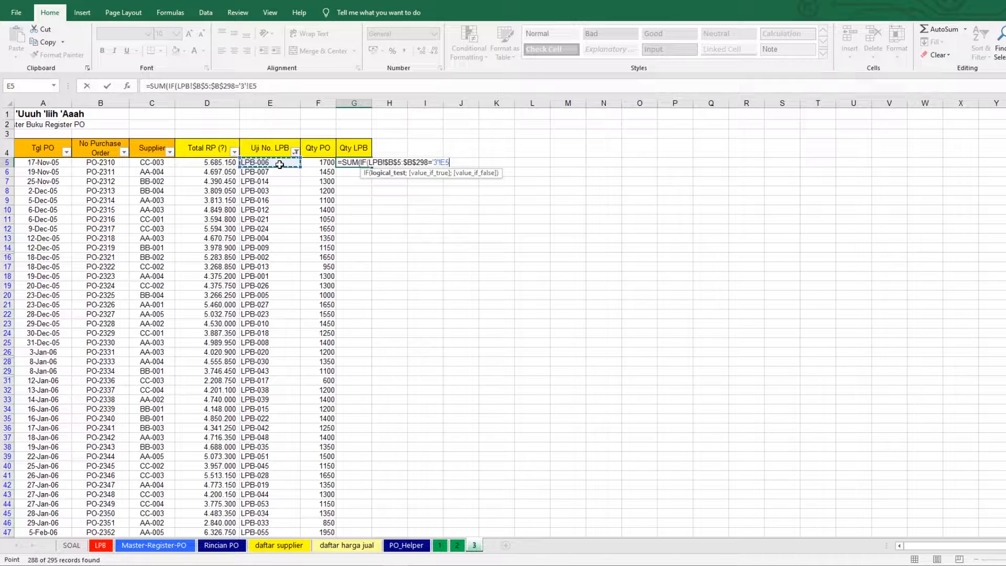
text(;)
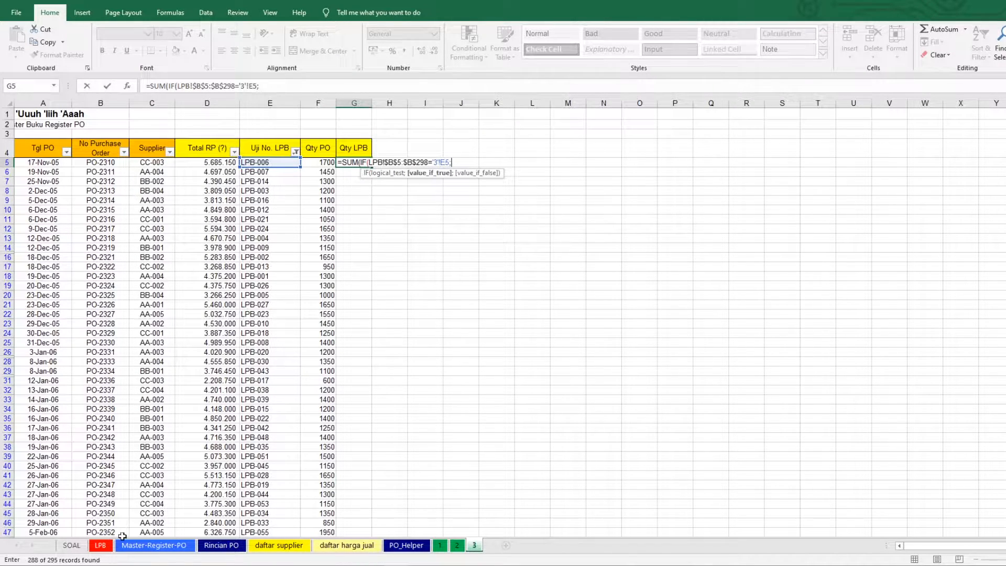
Step: Set the IF function's value if true to the absolute product quantity range LPB!$D$5:$H$298
click(100, 545)
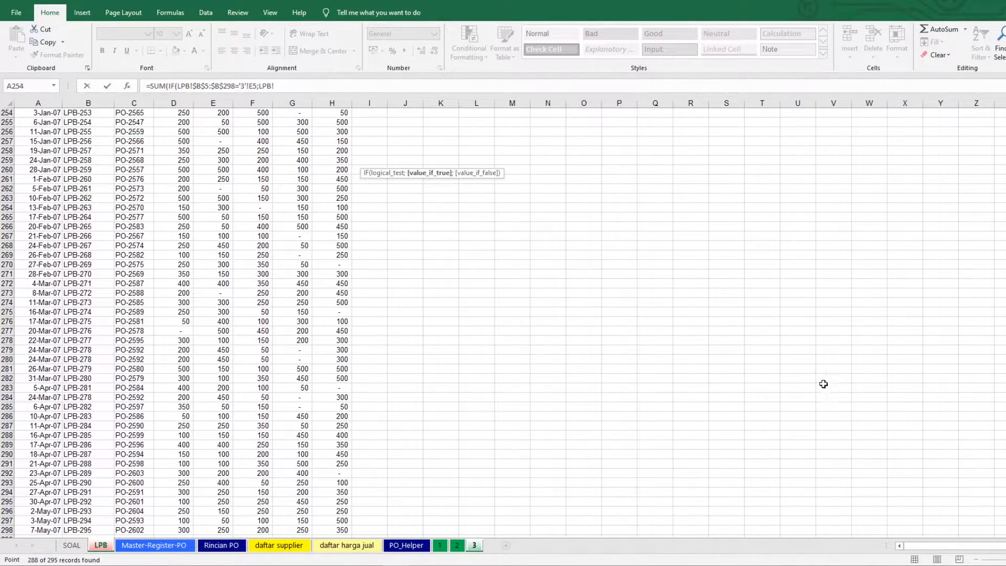
scroll(282, 186, up, 20)
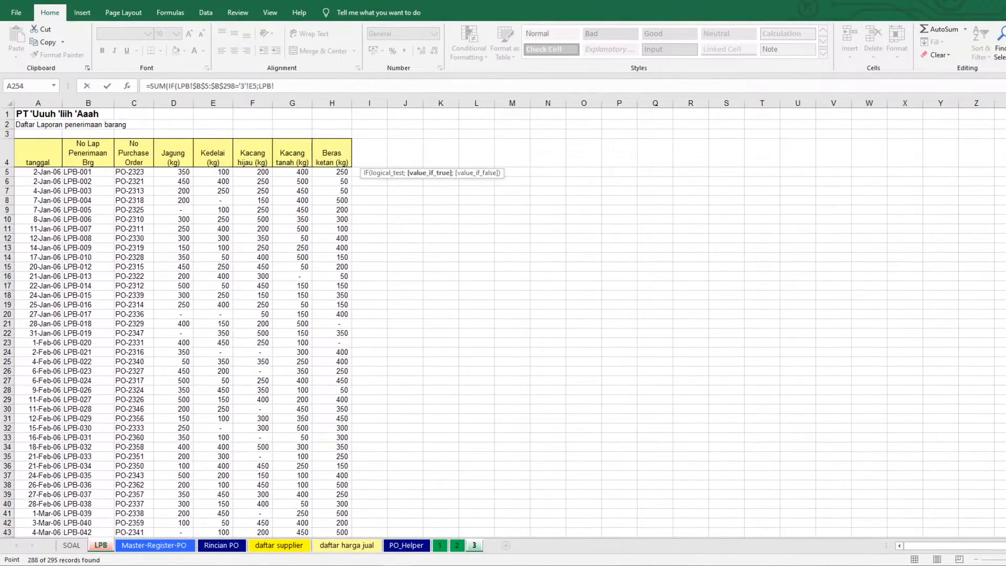
drag(173, 172, 342, 168)
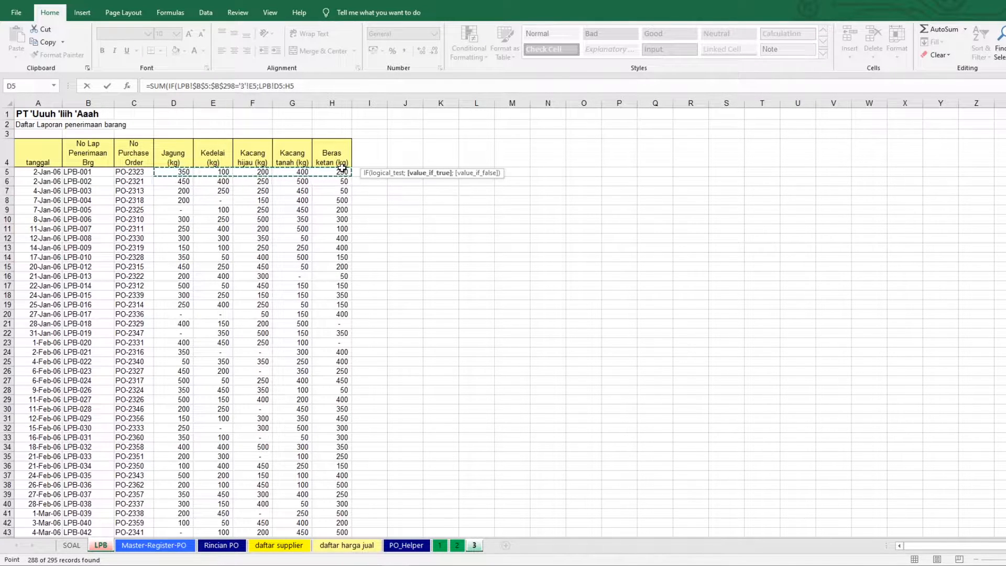
key(ctrl+shift+Down)
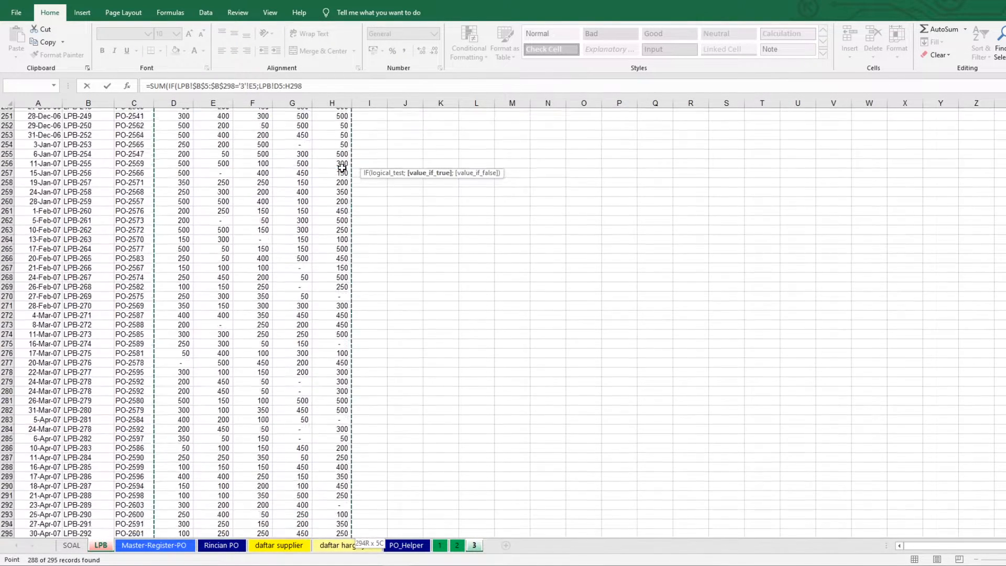
key(F4)
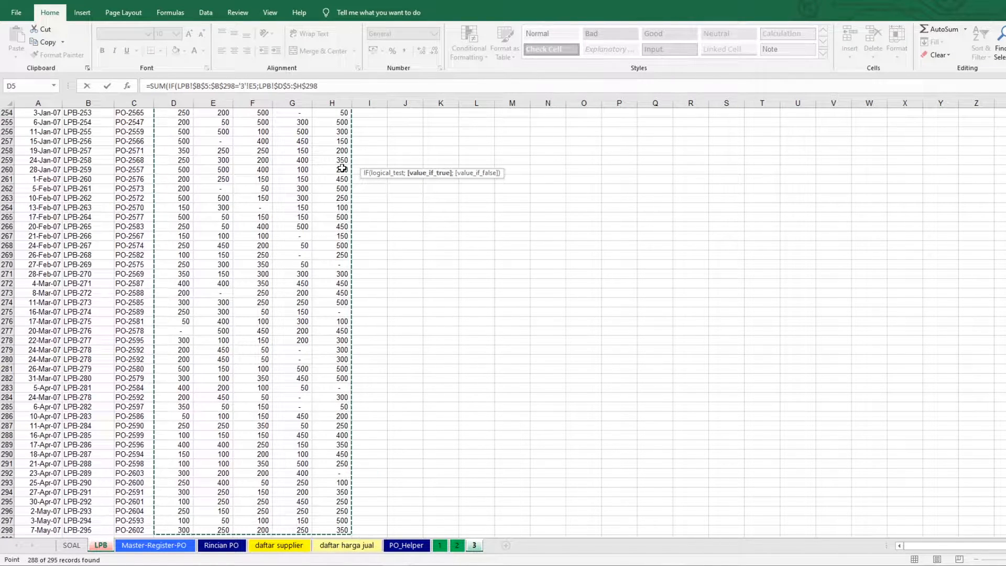
text(;)
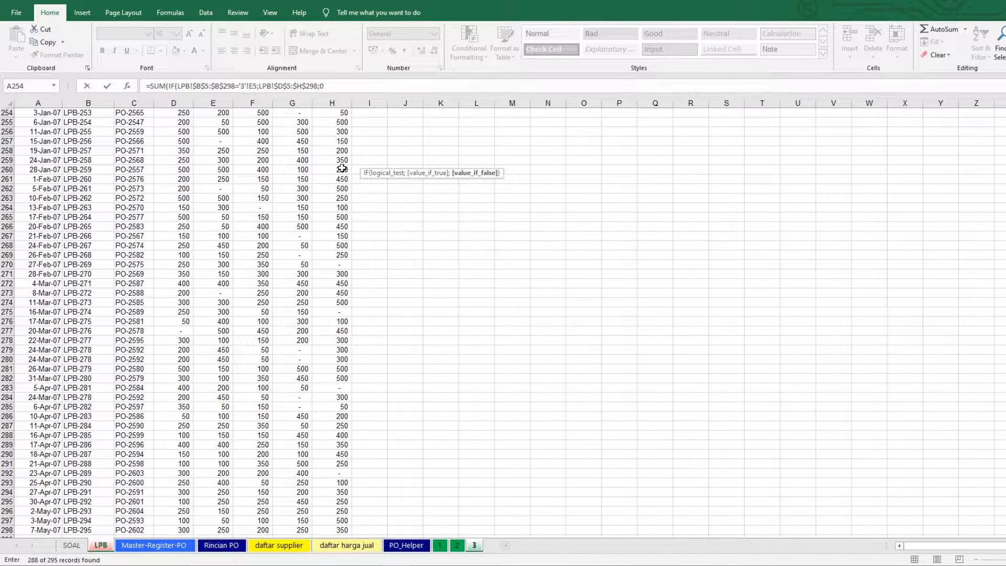
Step: Set the IF function's value if false to 0, enter the formula with the proposed closing-parenthesis correction, and reselect G5
text(0)
key(Return)
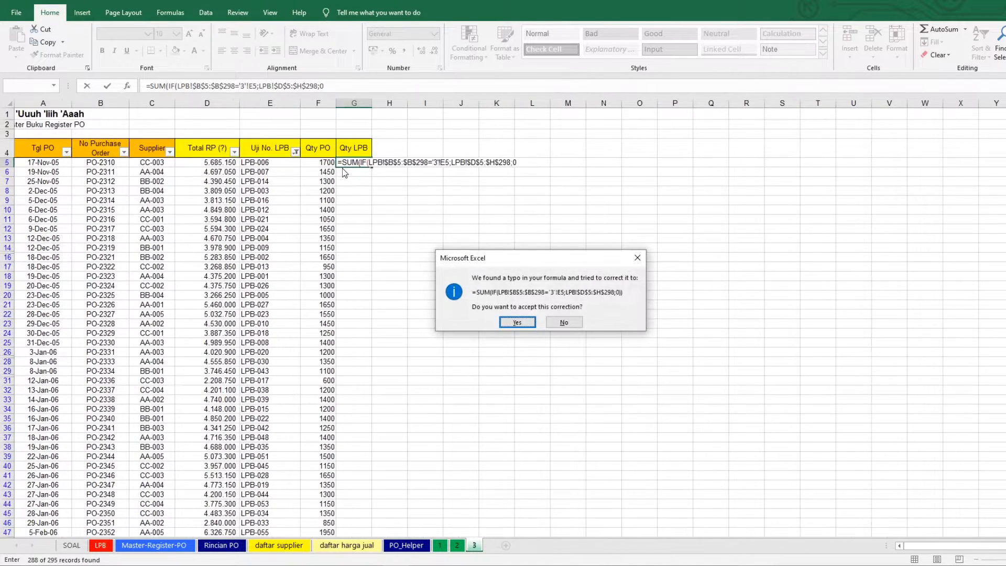
key(Return)
click(367, 164)
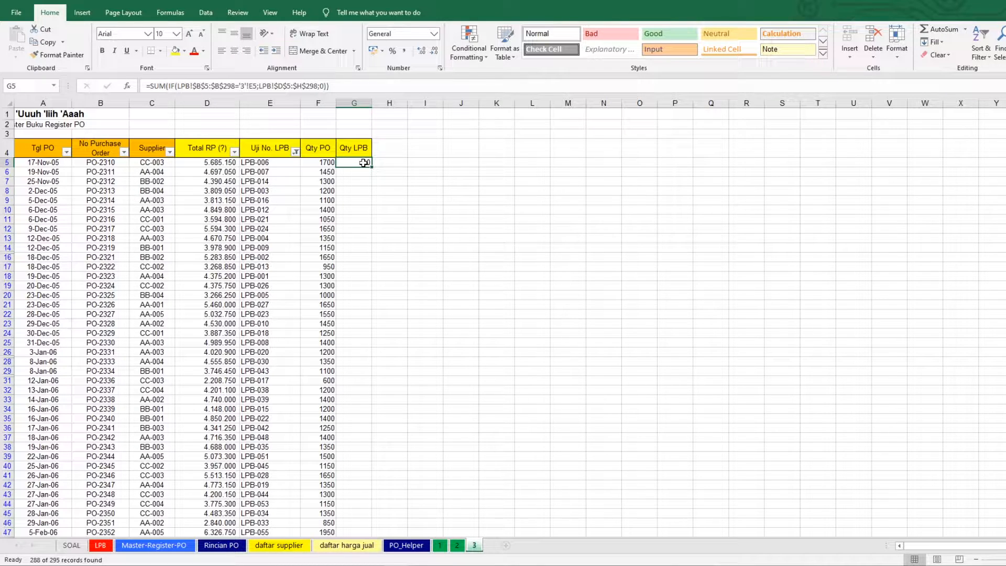
Step: Convert the G5 formula on sheet 3 to an array formula and fill it down the Qty LPB column
double_click(363, 163)
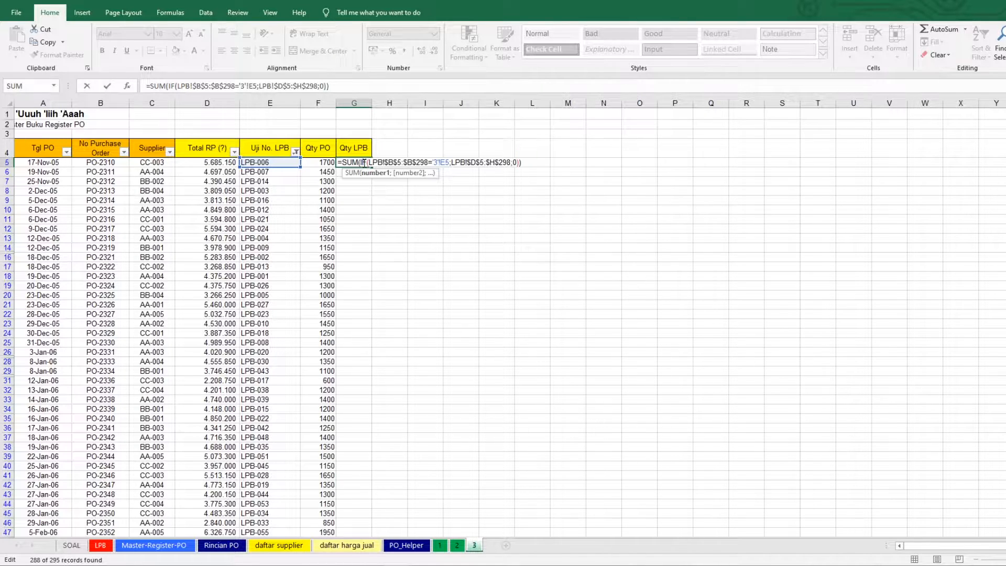
key(ctrl+shift+Return)
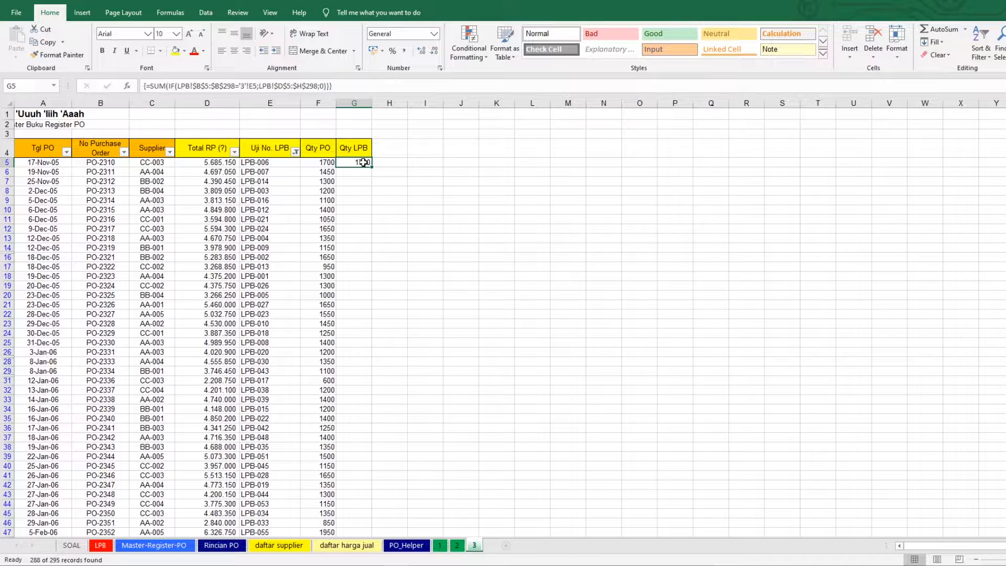
double_click(363, 163)
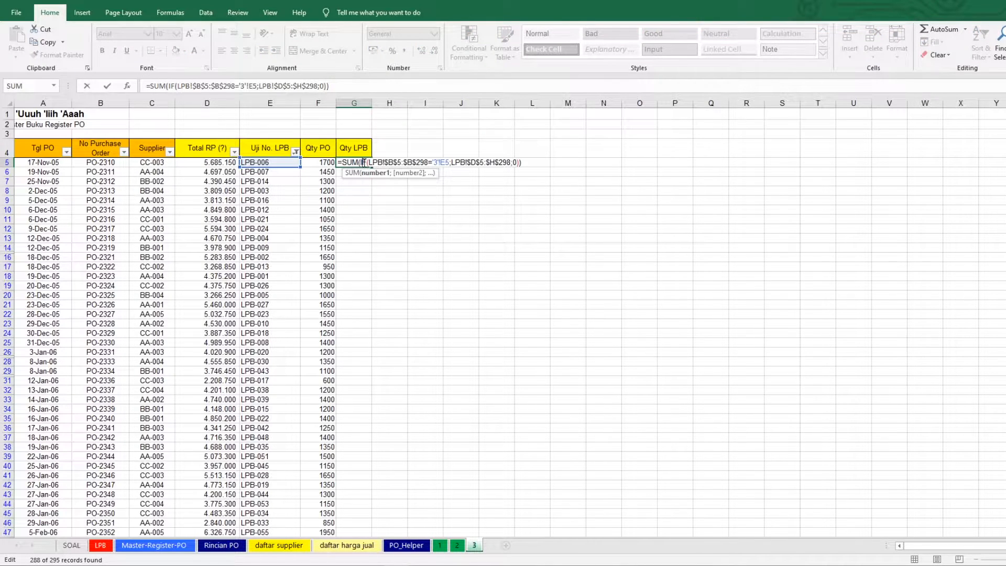
key(ctrl+shift+Return)
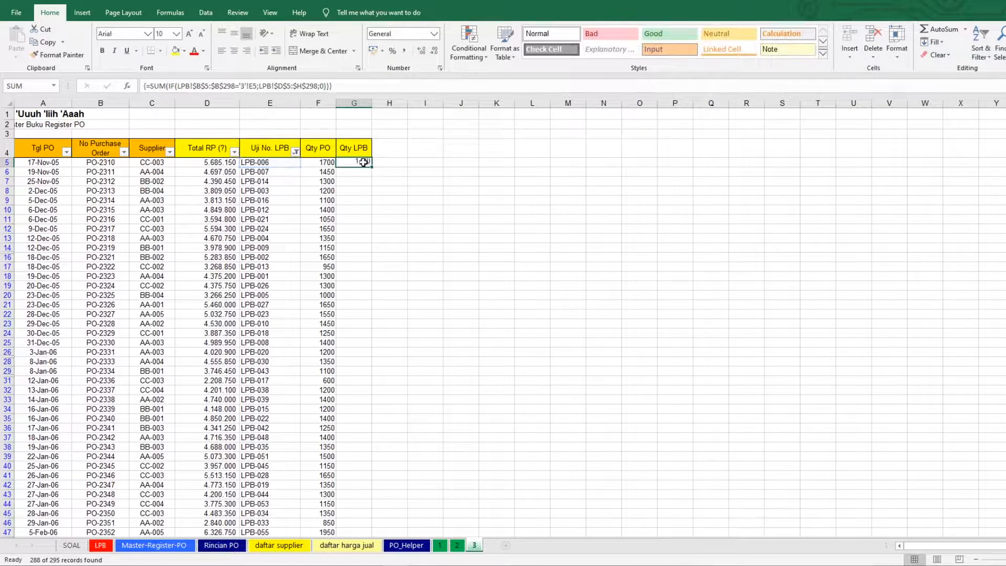
double_click(374, 167)
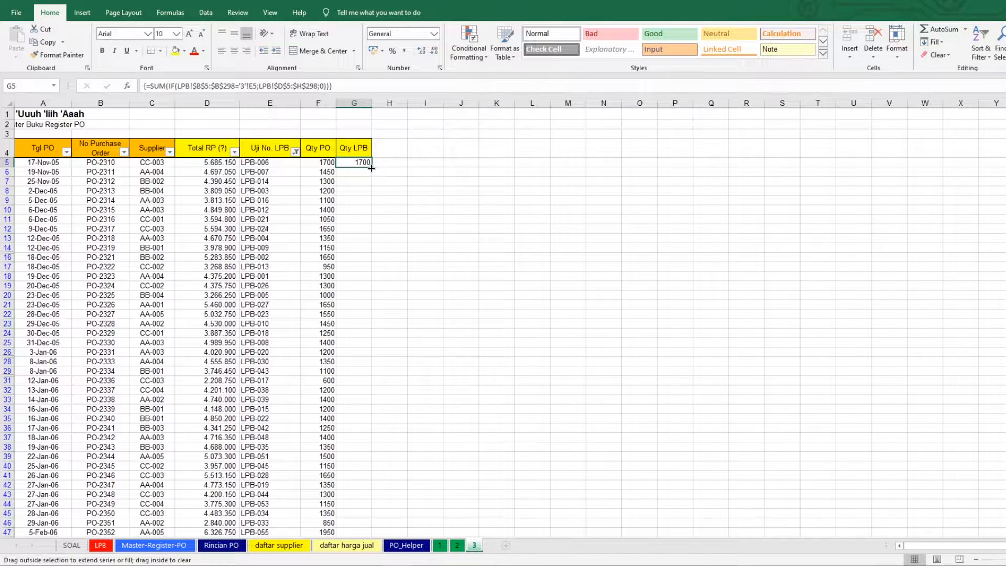
Step: Add the header "Uji Qty" in H4 and copy the Qty LPB header's formatting onto it
click(402, 145)
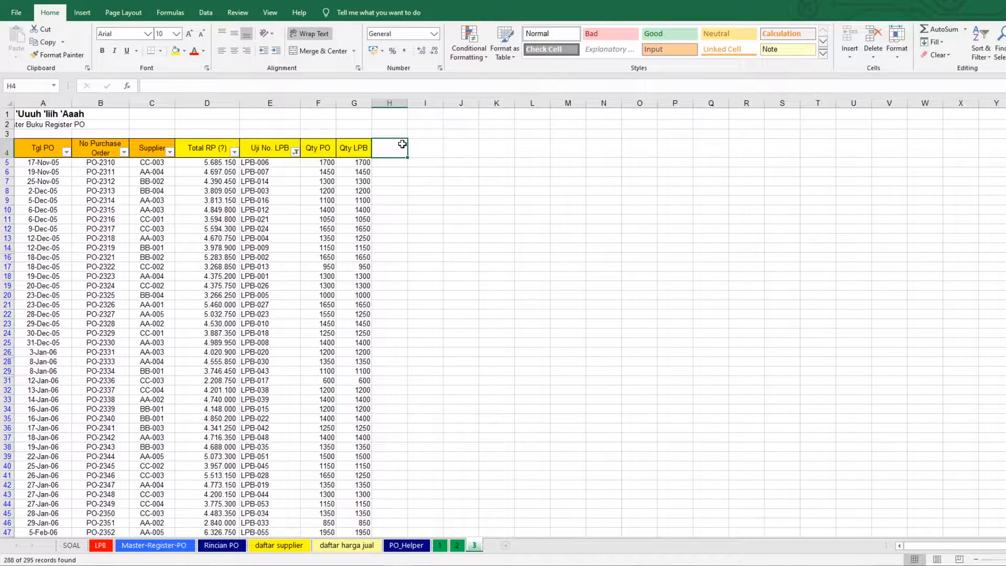
text(Uji Q)
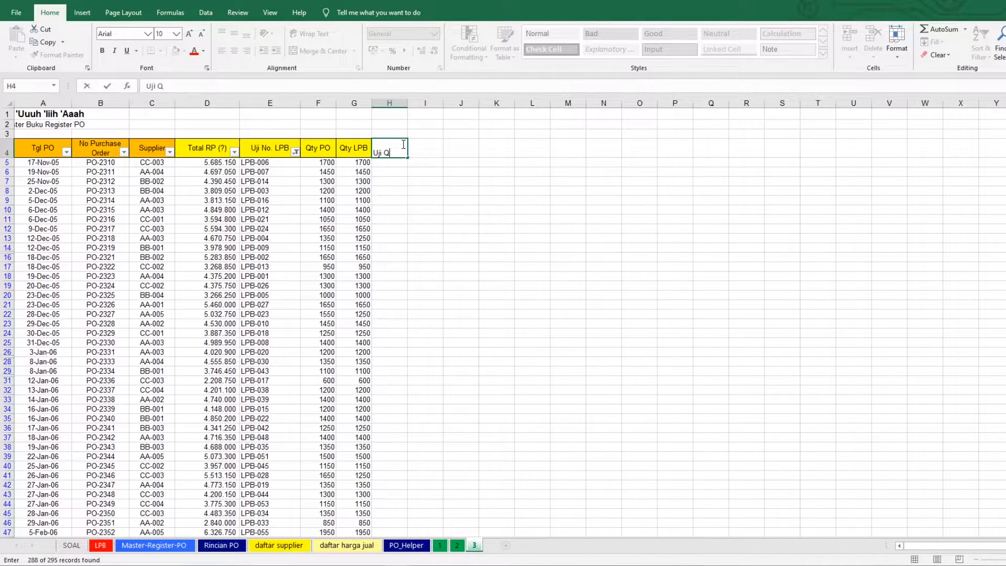
text(ty)
key(Return)
click(366, 152)
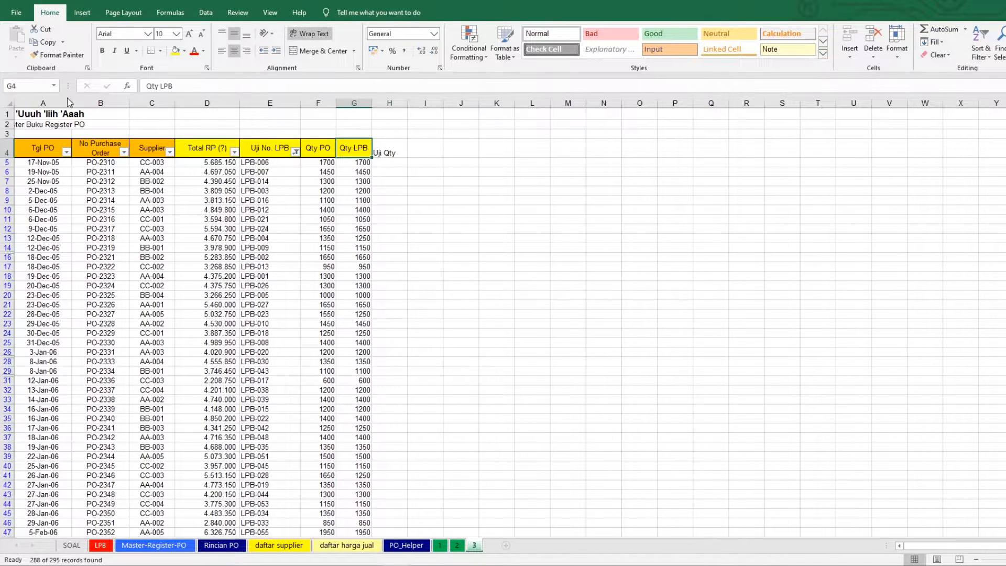
click(58, 55)
click(396, 149)
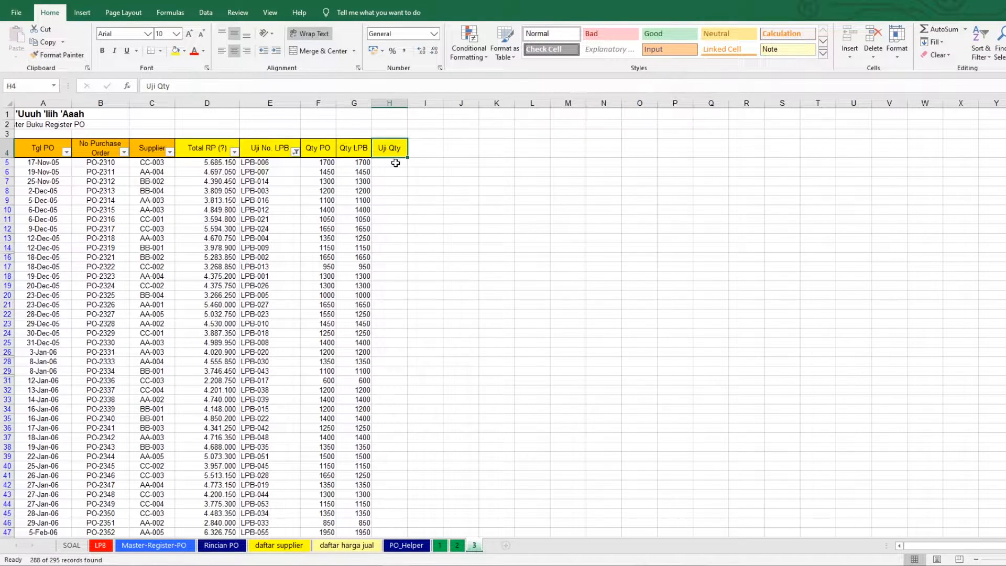
Step: Start an IF formula in H5 that tests G5=F5 and returns "SESUAI" when true
click(396, 163)
text(=IF()
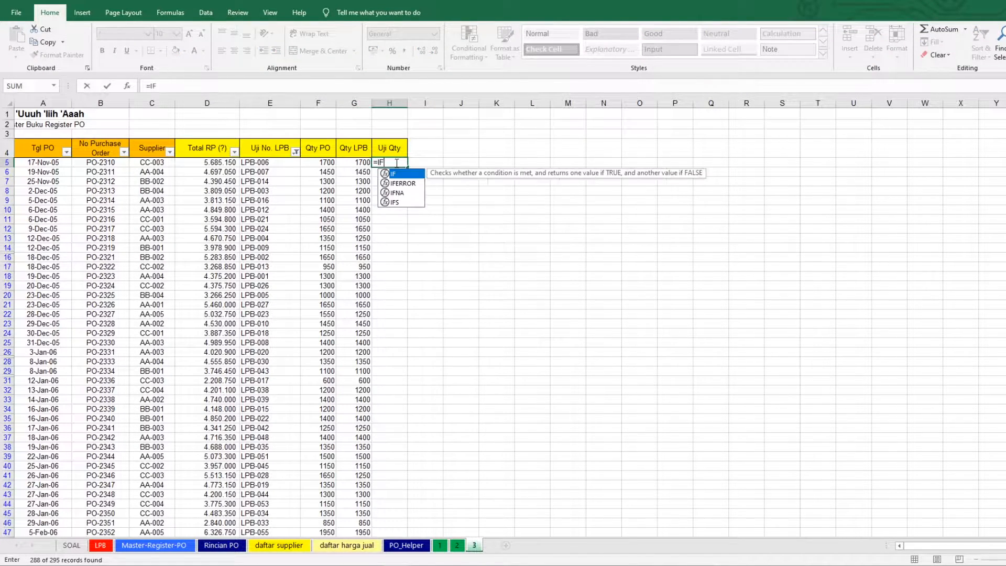
key(Left)
key(Left)
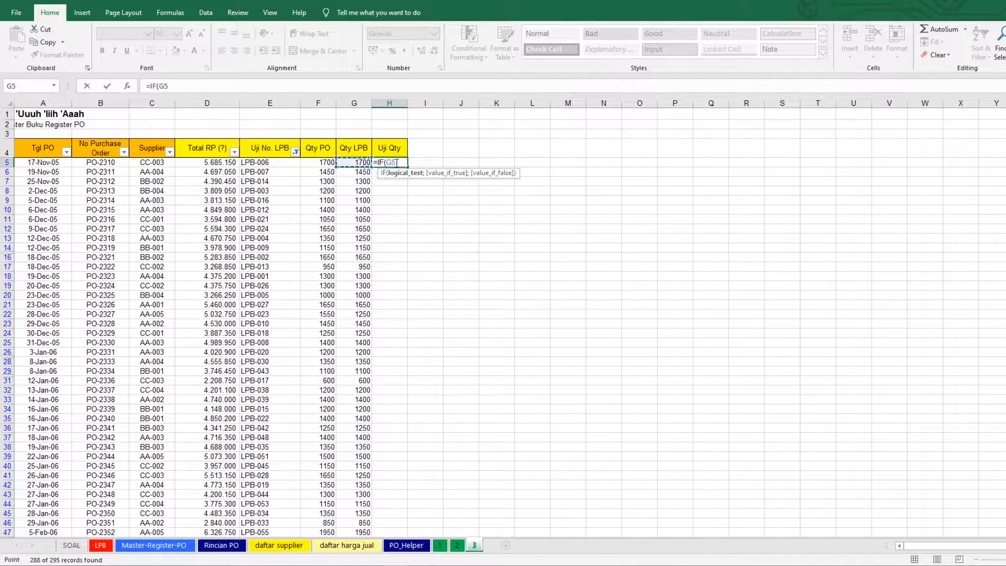
key(Right)
text(=)
key(Left)
key(Left)
text(;)
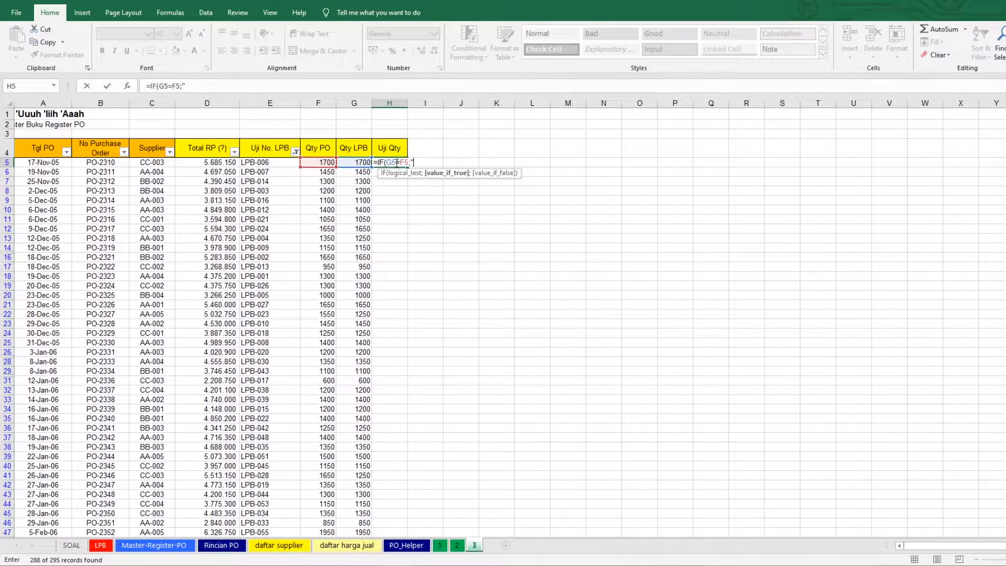
text("SESUAI";)
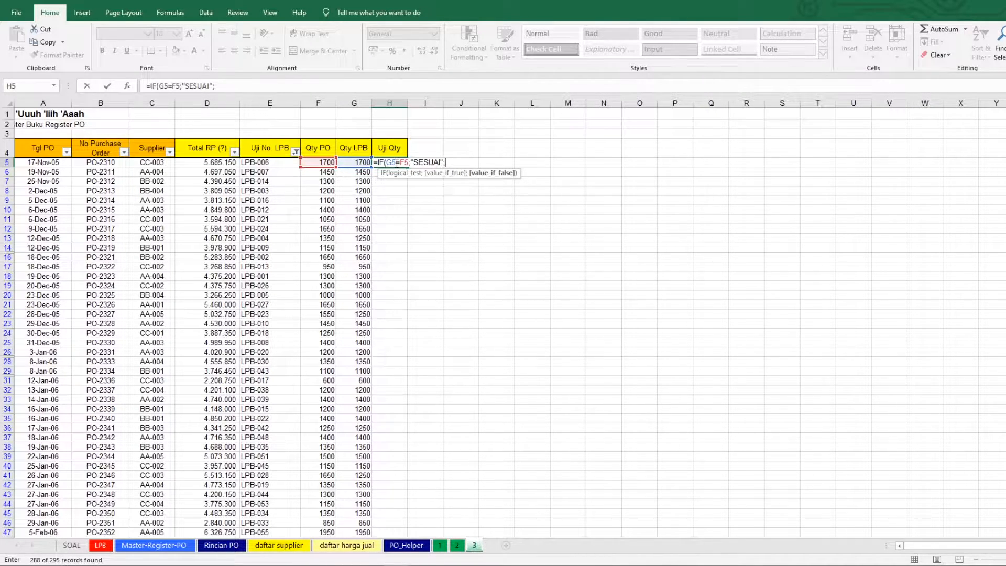
Step: Nest a second IF as the value if false, testing G5>F5 and returning "LPB Lebih "&G5-F5 when true
text(IF)
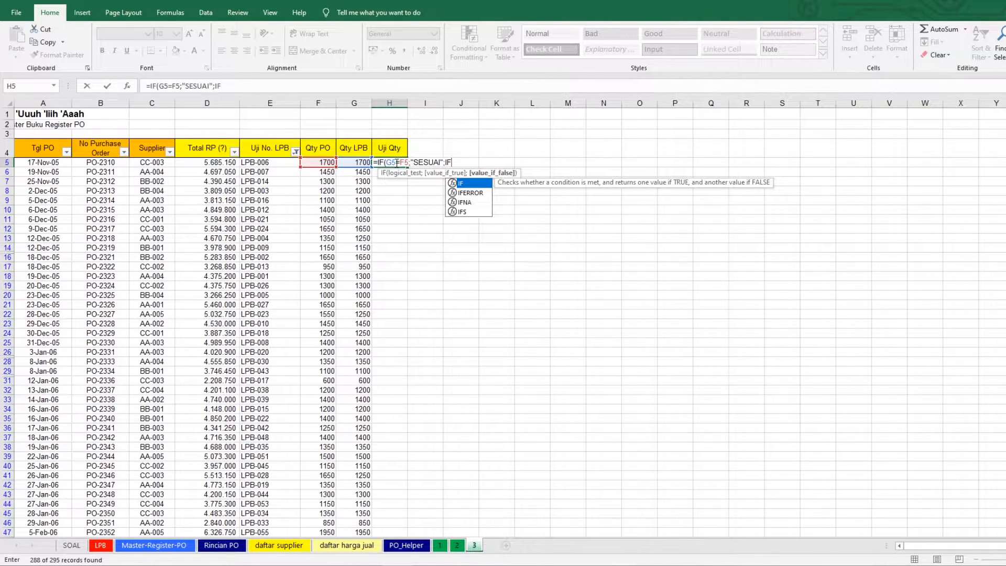
text(()
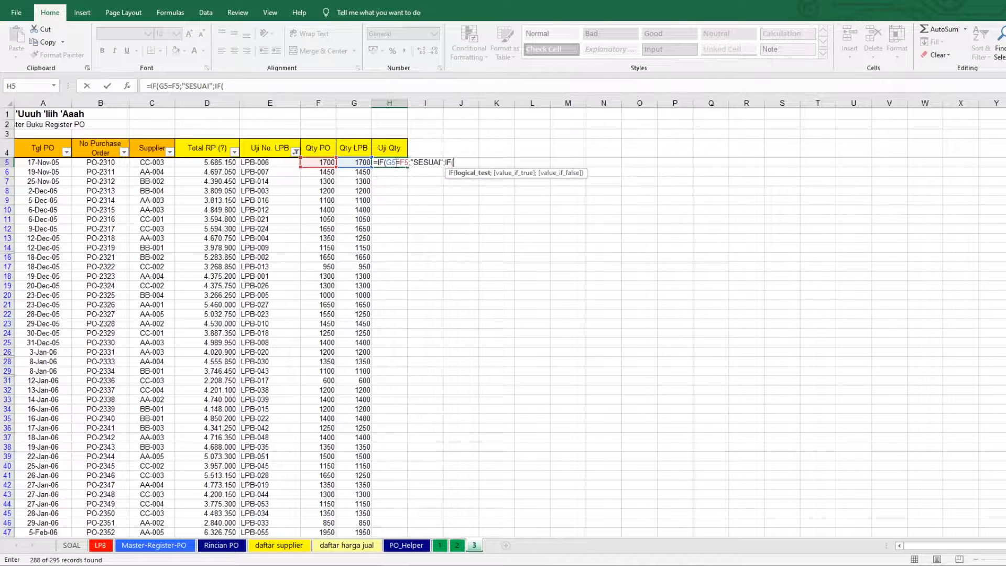
click(359, 162)
text(>F5;)
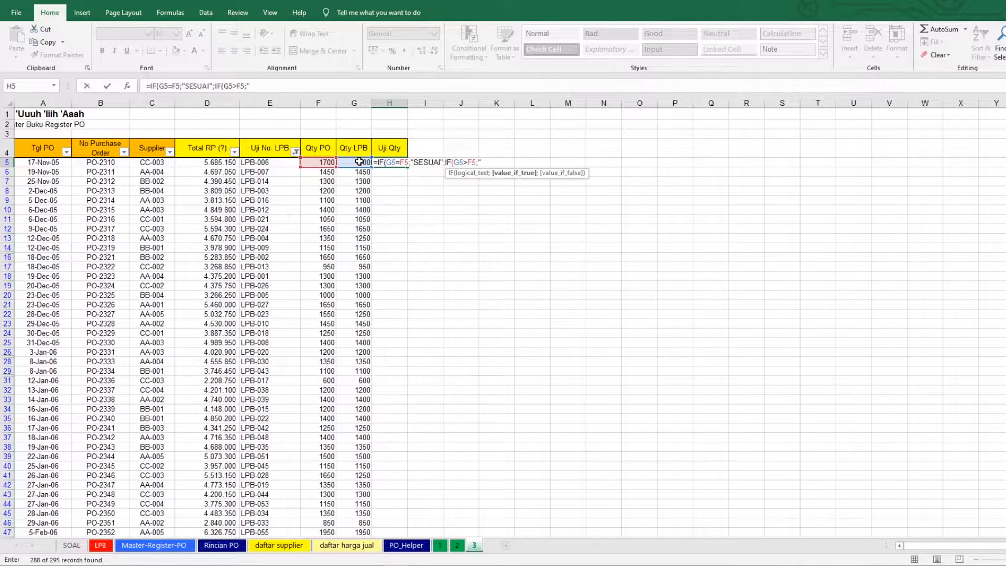
text("LPB)
text(Lebih "&)
click(359, 162)
text(-)
click(359, 161)
key(Left)
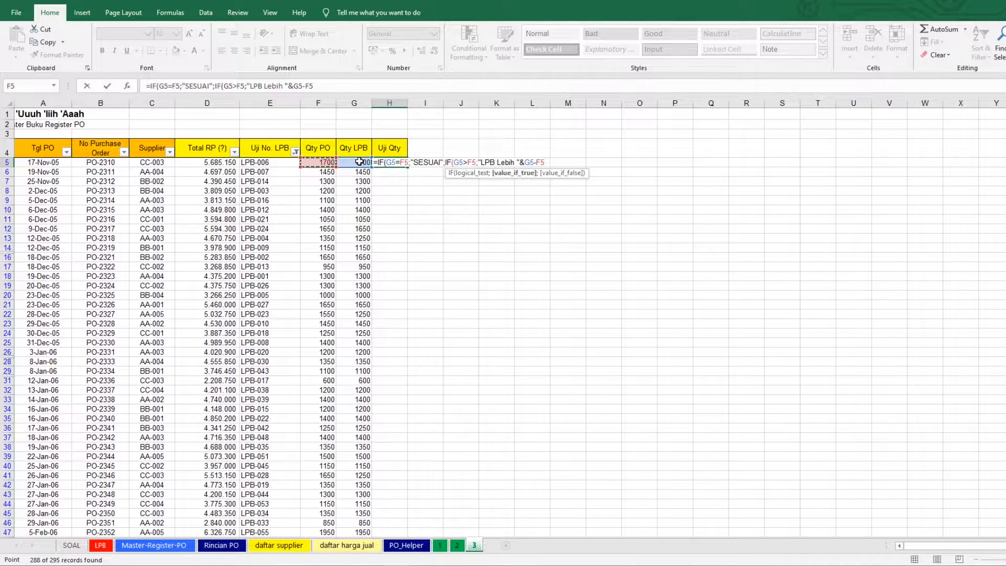
text(;)
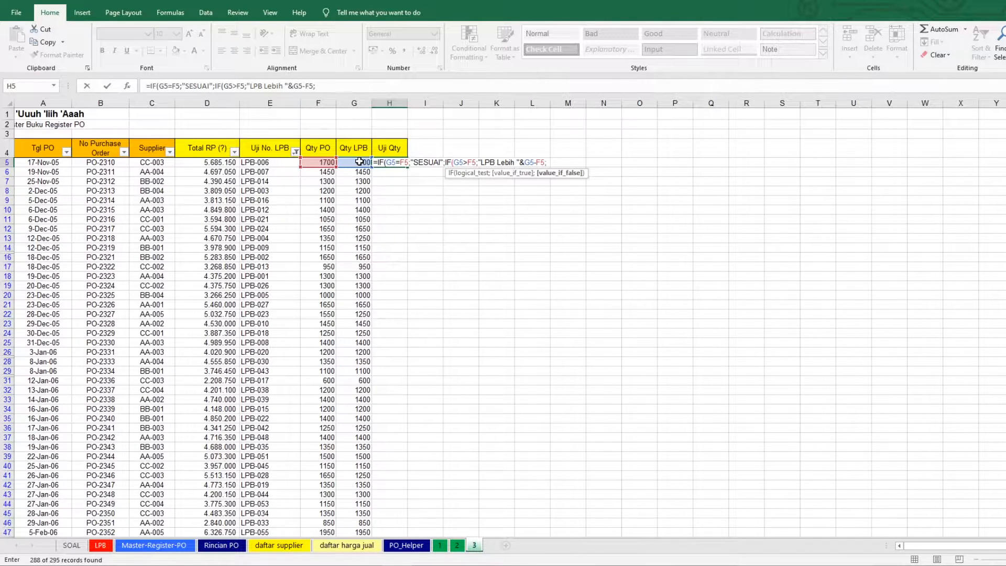
Step: Set the nested IF's value if false to "PO Lebih "&F5-G5 and enter the formula with the proposed closing-parenthesis correction
text("PO Lebih "&)
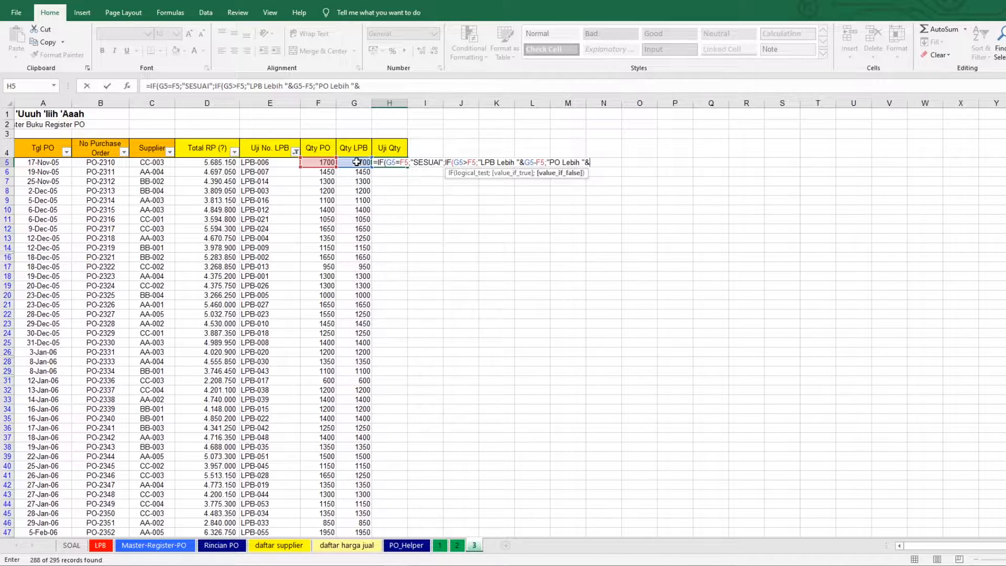
click(324, 162)
text(-)
click(349, 164)
key(Return)
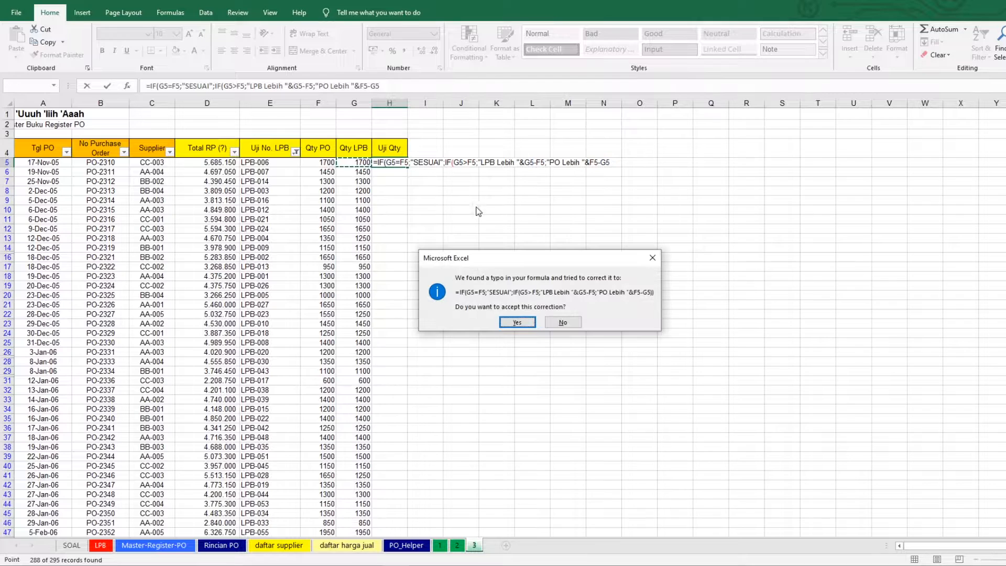
key(Return)
Step: Fill the H5 formula down the Uji Qty column and autofit column H's width
click(398, 161)
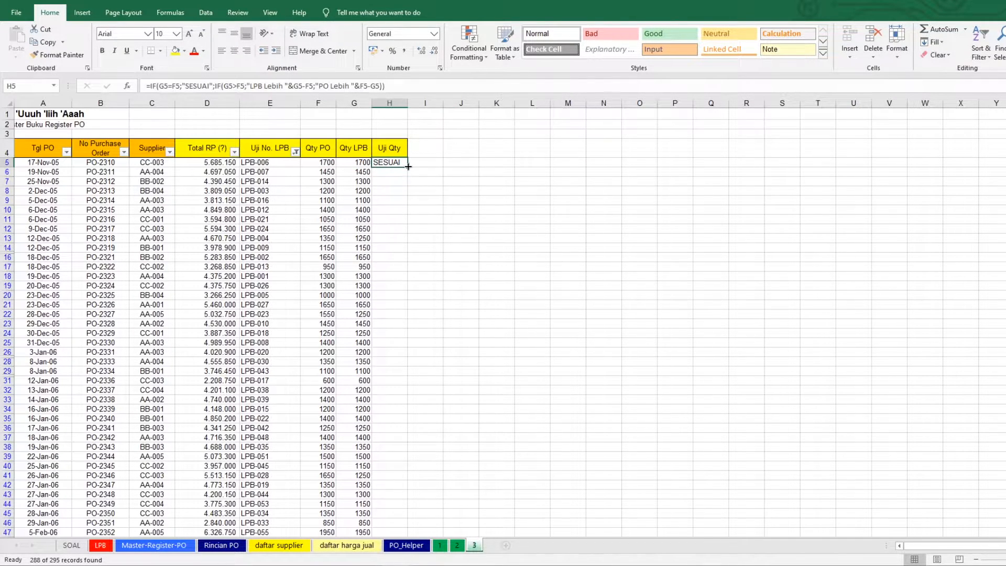
double_click(408, 166)
double_click(408, 103)
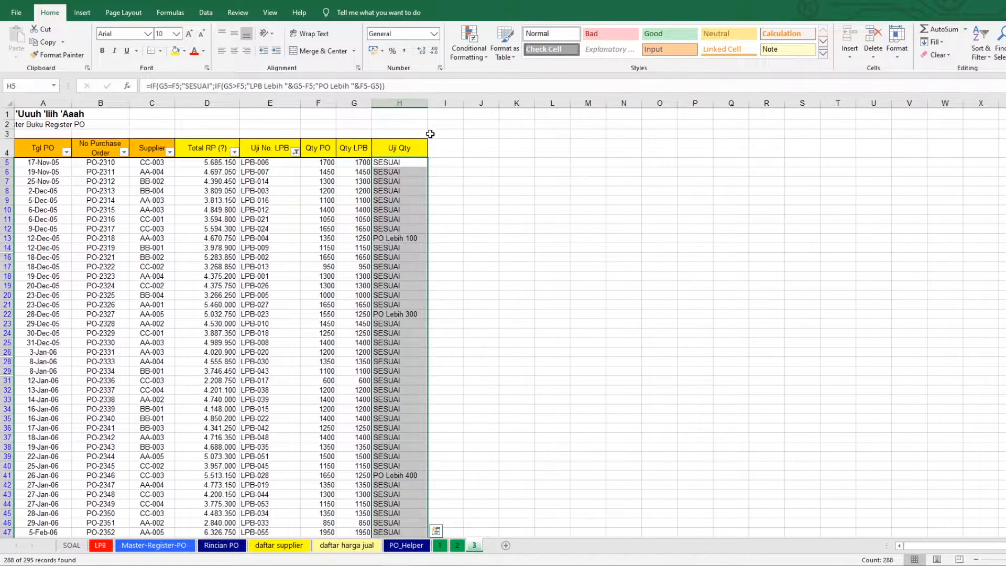
Step: Remove and reapply the table's filter on sheet 3 so that it includes the Uji Qty column
click(393, 201)
key(ctrl+shift+l)
key(ctrl+shift+l)
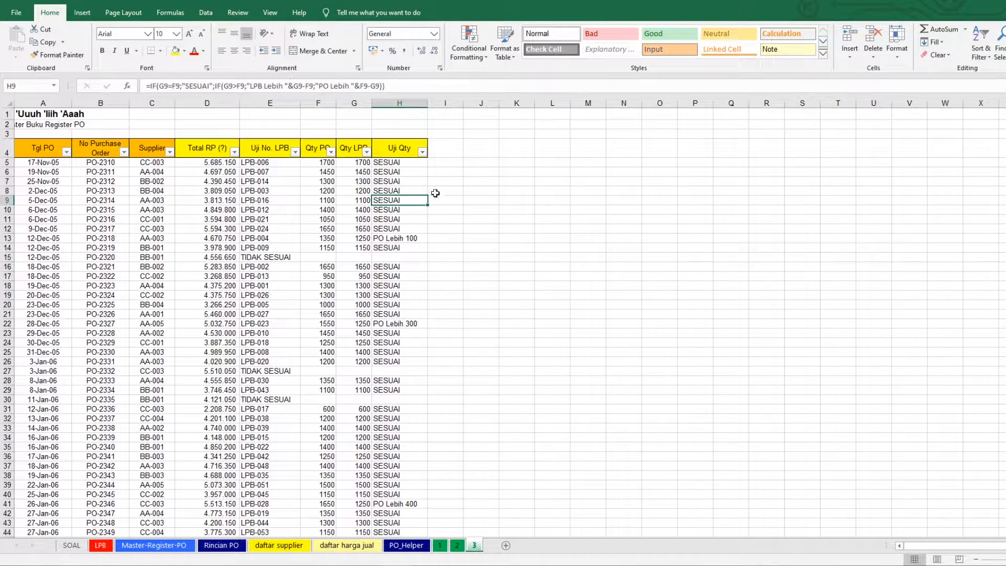
Step: Filter the Uji Qty column to exclude SESUAI and blanks
click(422, 151)
scroll(421, 297, down, 3)
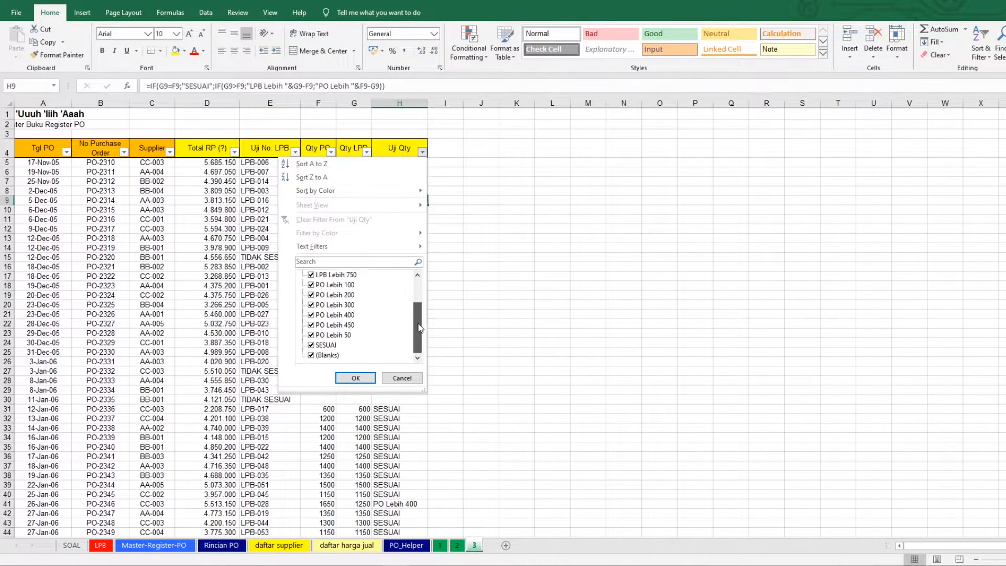
click(311, 346)
click(311, 356)
click(356, 377)
click(329, 236)
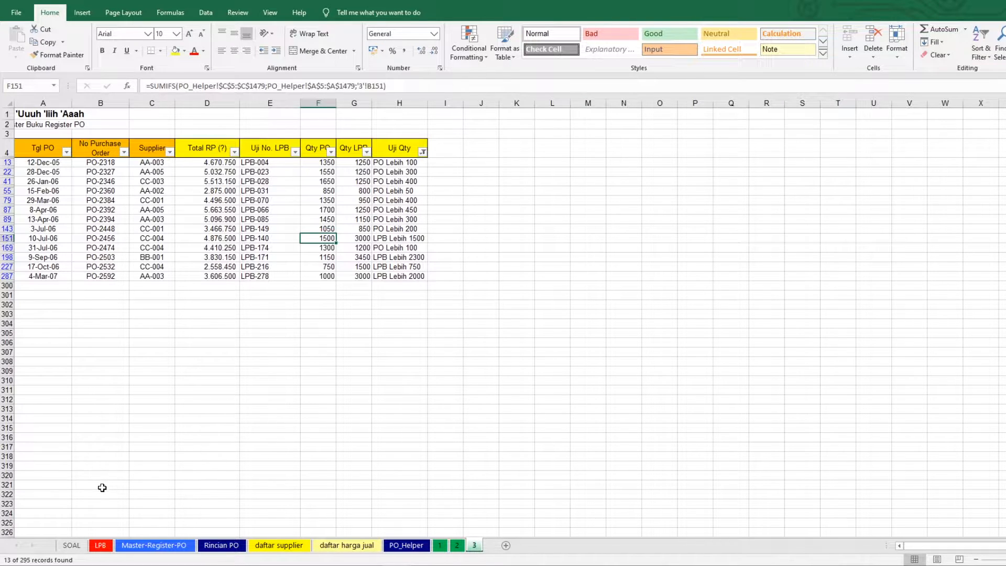
Step: Check the task list on the SOAL sheet, and create a copy of the daftar supplier sheet at the end of the workbook
click(82, 545)
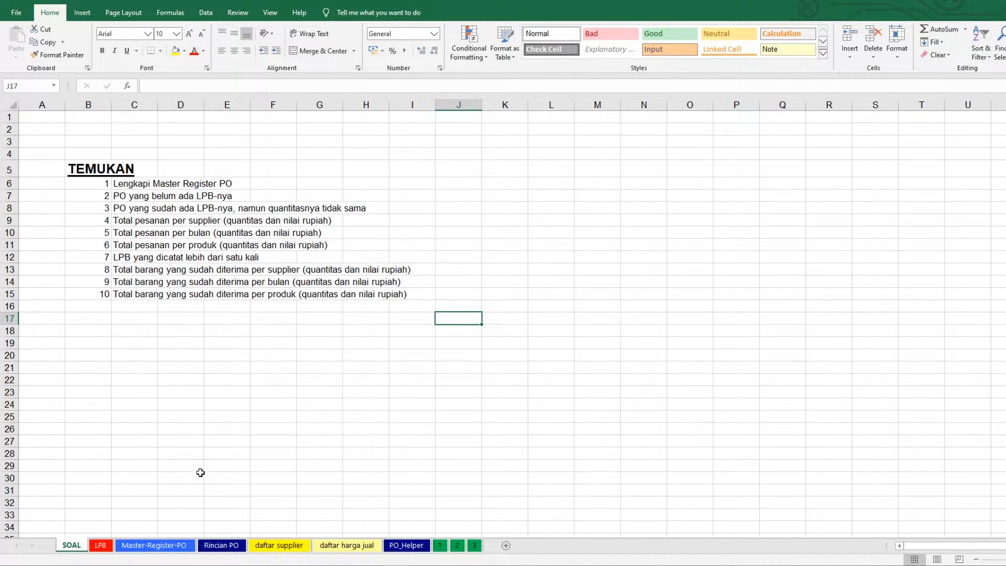
click(278, 546)
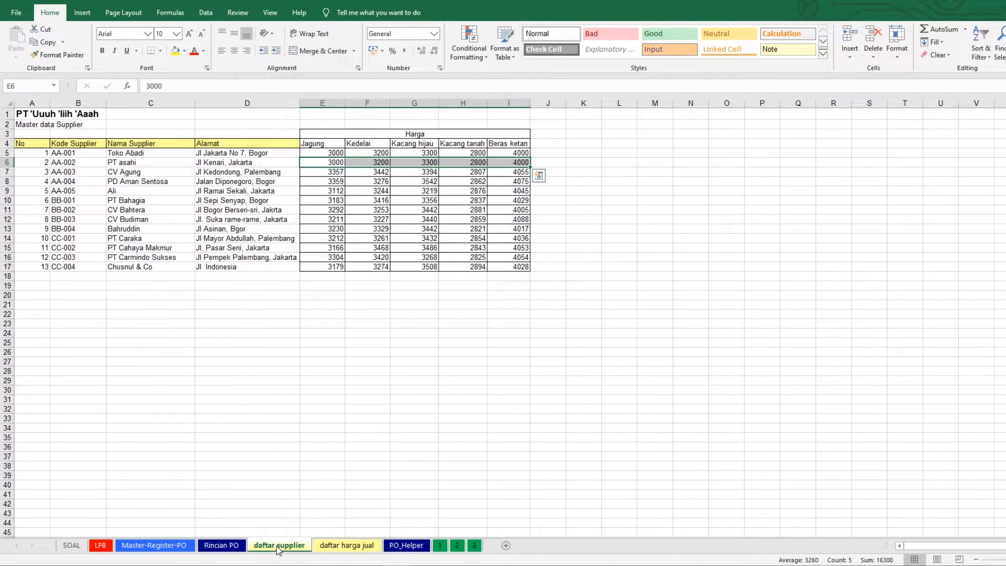
right_click(281, 549)
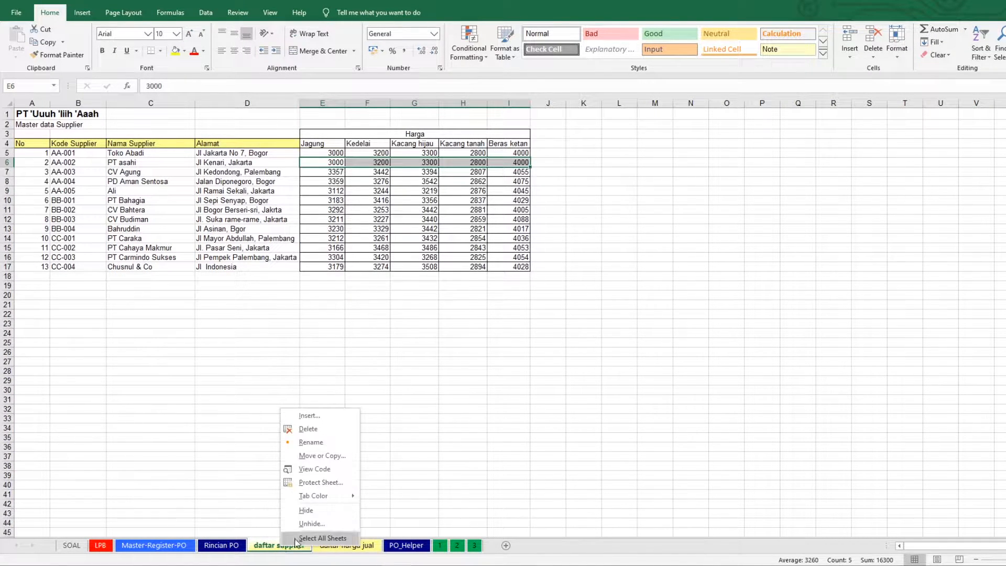
click(320, 455)
scroll(317, 471, down, 2)
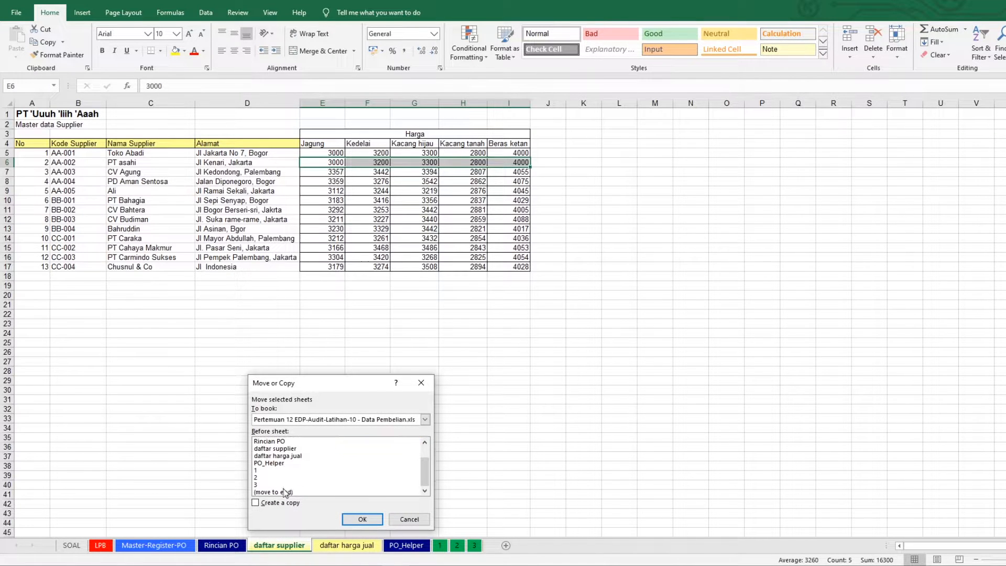
click(283, 490)
click(255, 502)
click(362, 519)
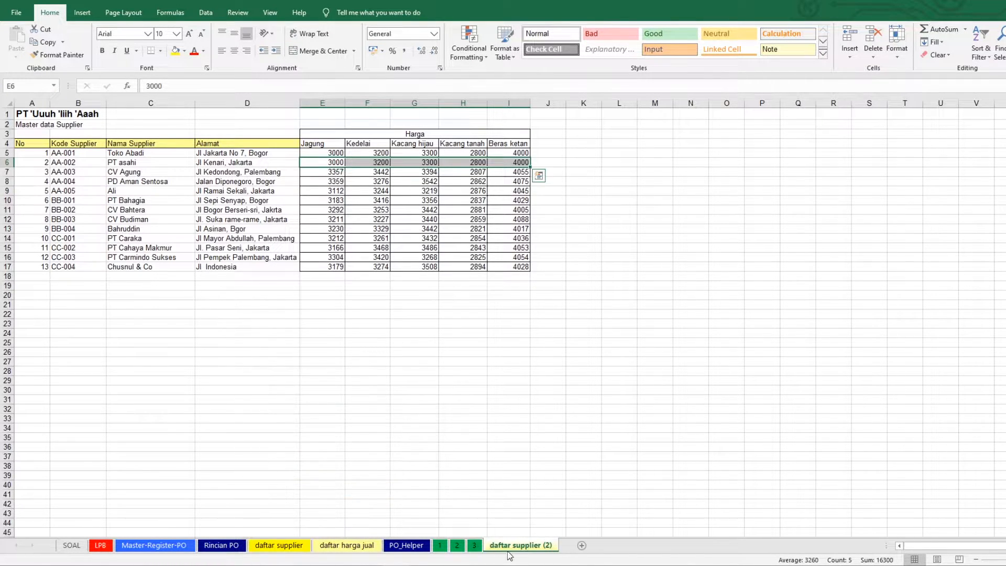
Step: Rename the copied supplier sheet as 4 and colour its tab green
double_click(509, 546)
text(4)
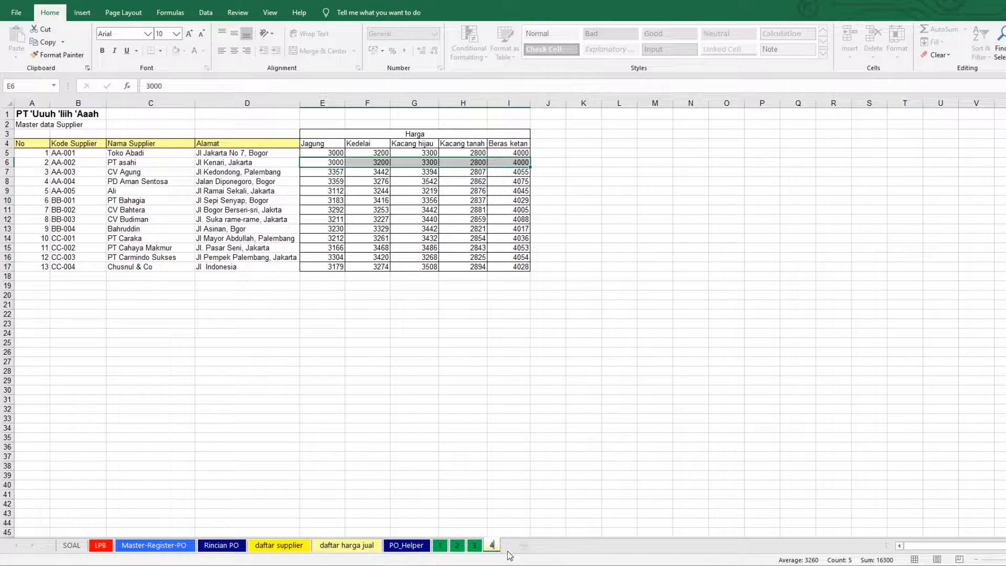
key(Return)
right_click(491, 546)
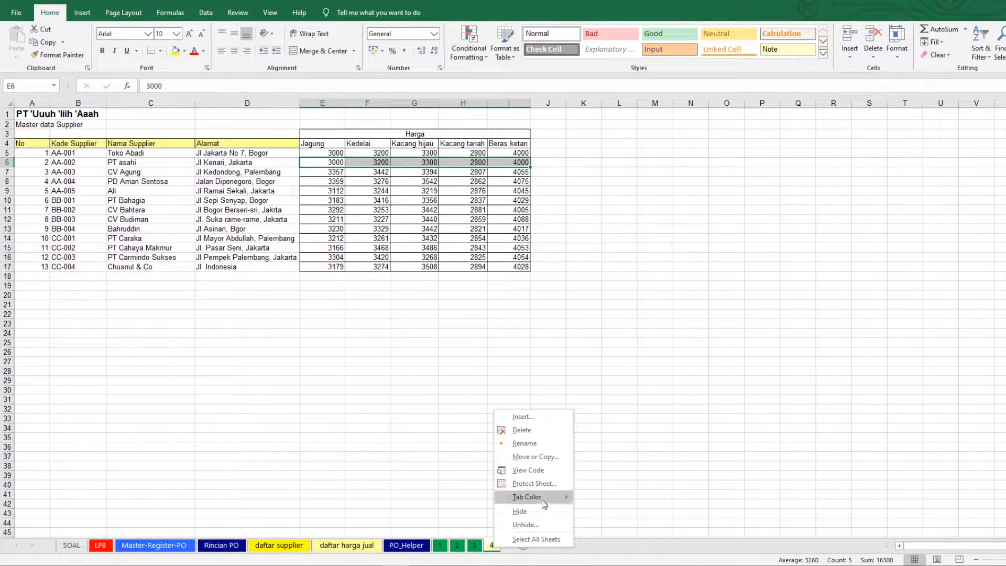
mouse_move(529, 496)
click(627, 529)
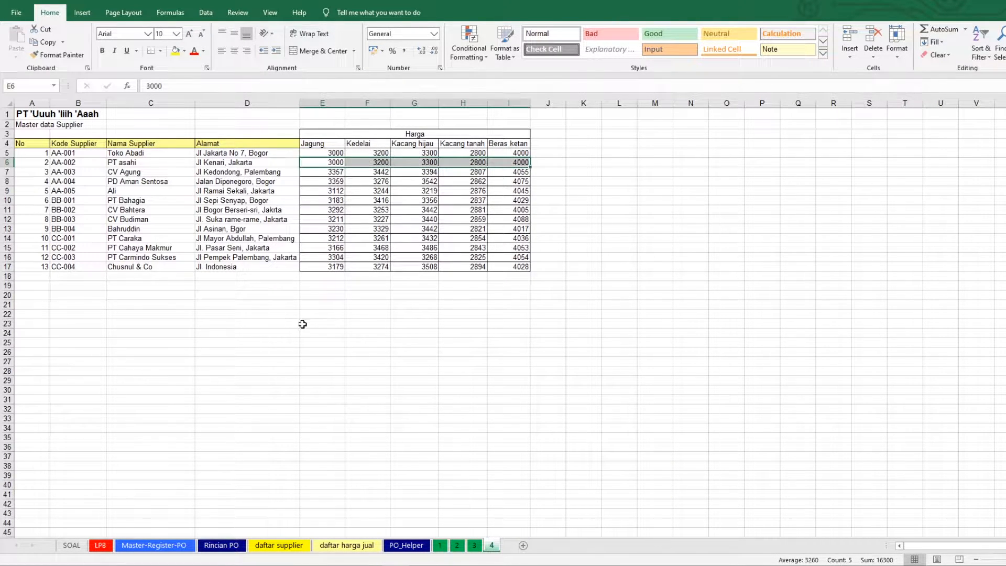
Step: Widen the Alamat column slightly and hide the price columns E through I on sheet 4
click(321, 102)
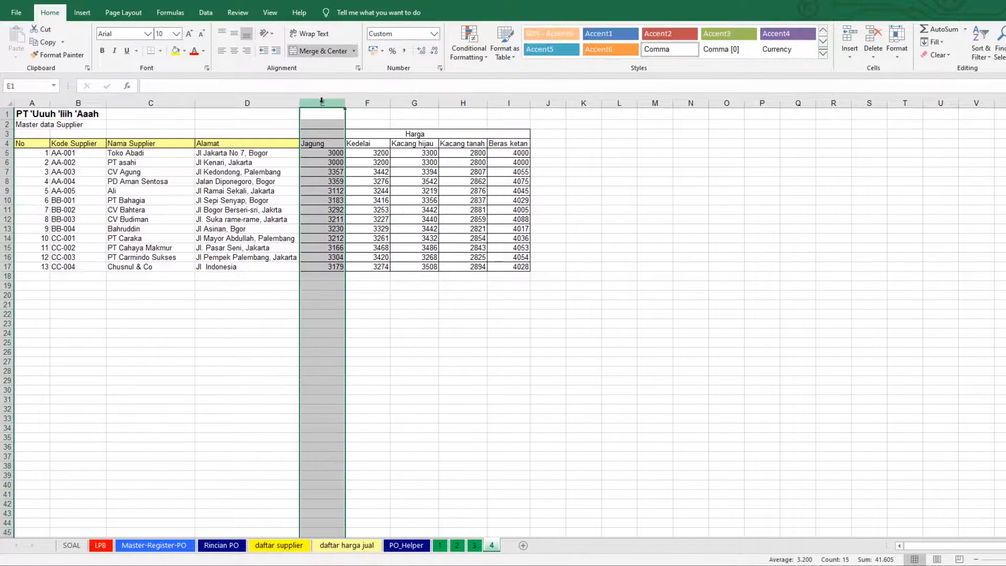
drag(300, 100, 517, 117)
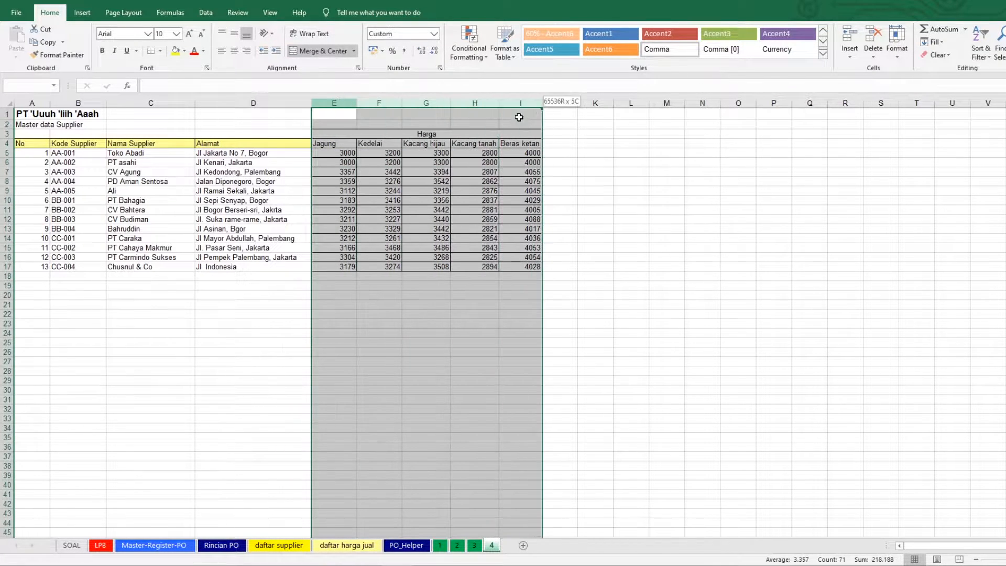
right_click(516, 184)
click(558, 332)
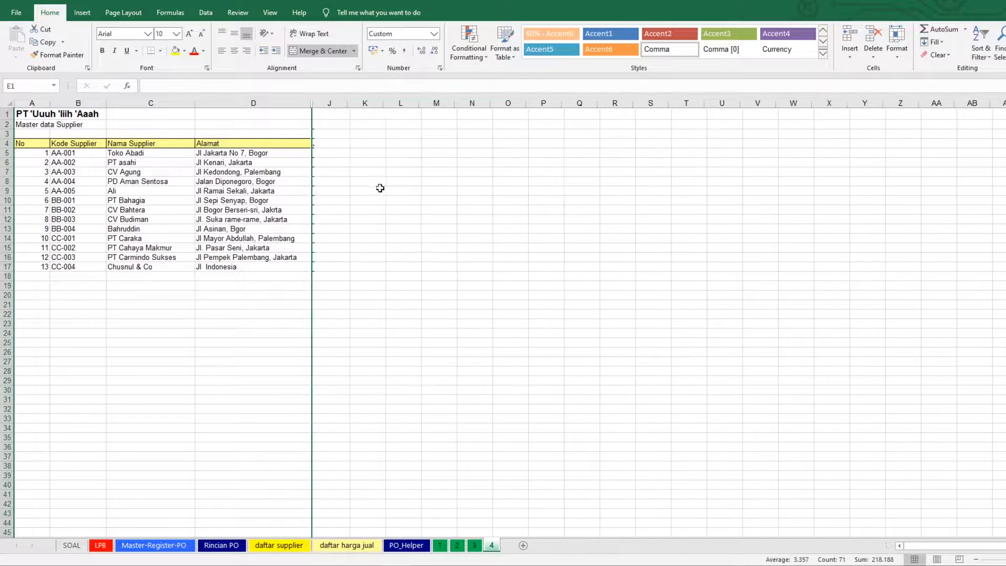
Step: Add the headers Qty PO in J4 and Rupiah PO in K4, and widen column K to fit its header
click(323, 140)
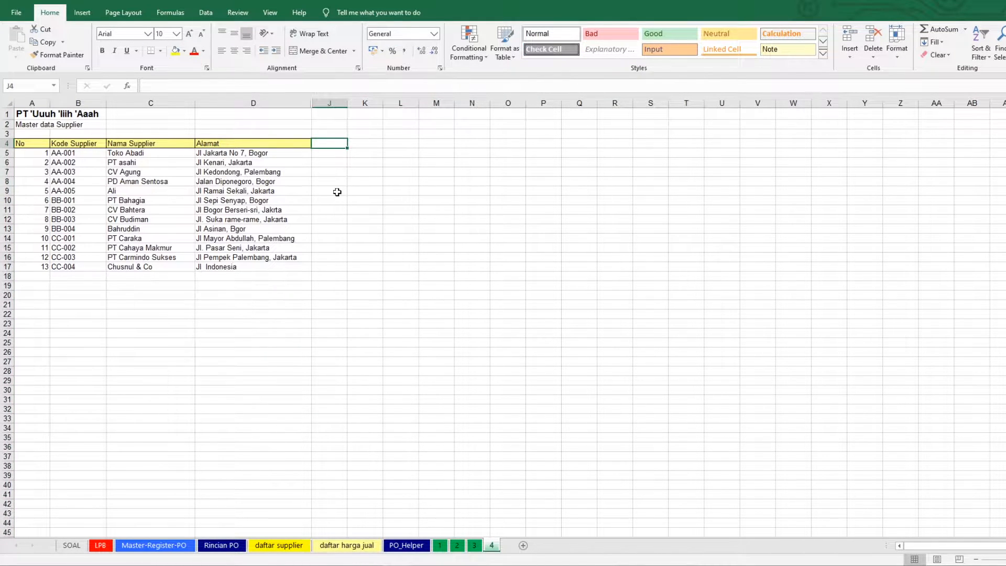
text(Qty PO)
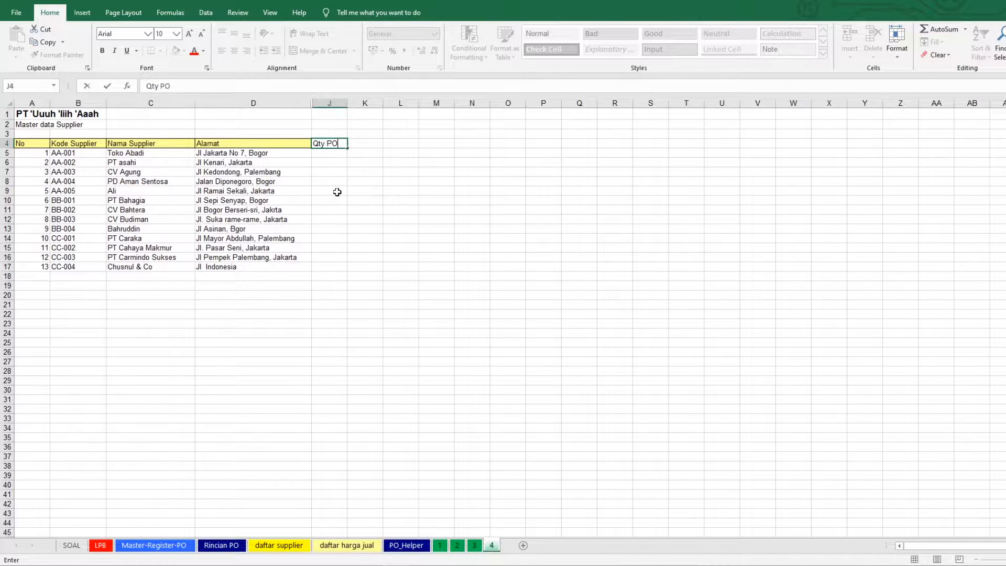
key(Tab)
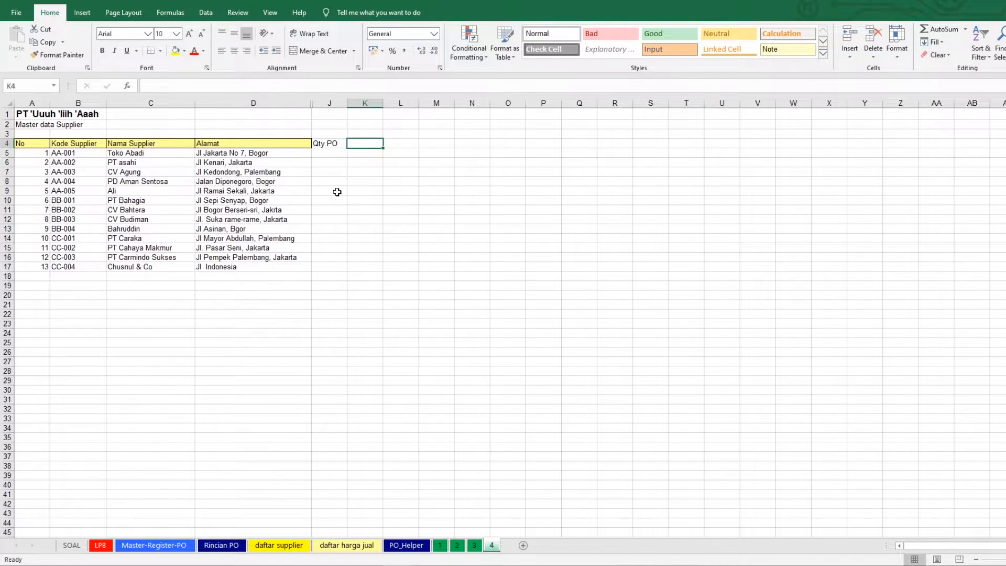
text(Rupiah)
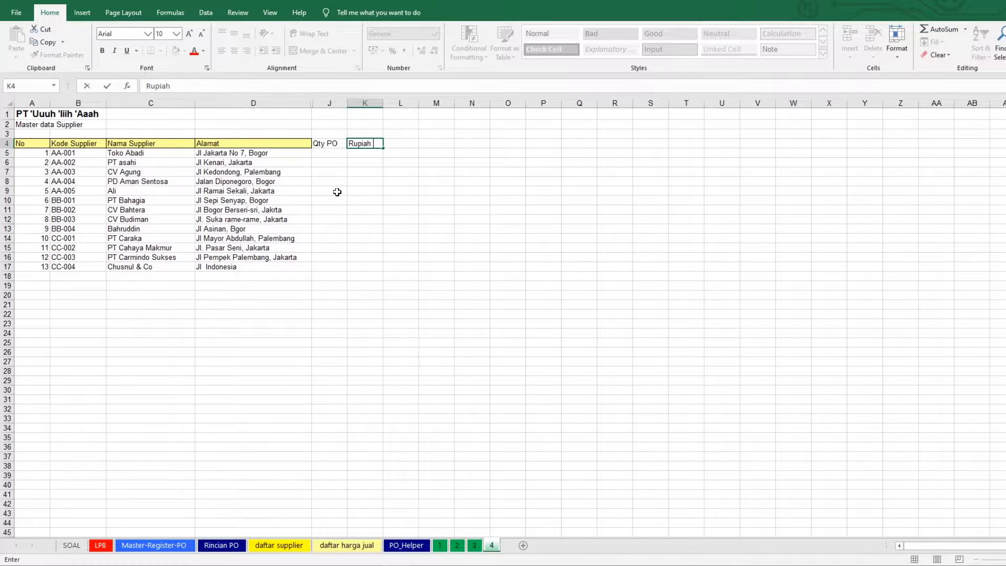
text( PO)
key(Return)
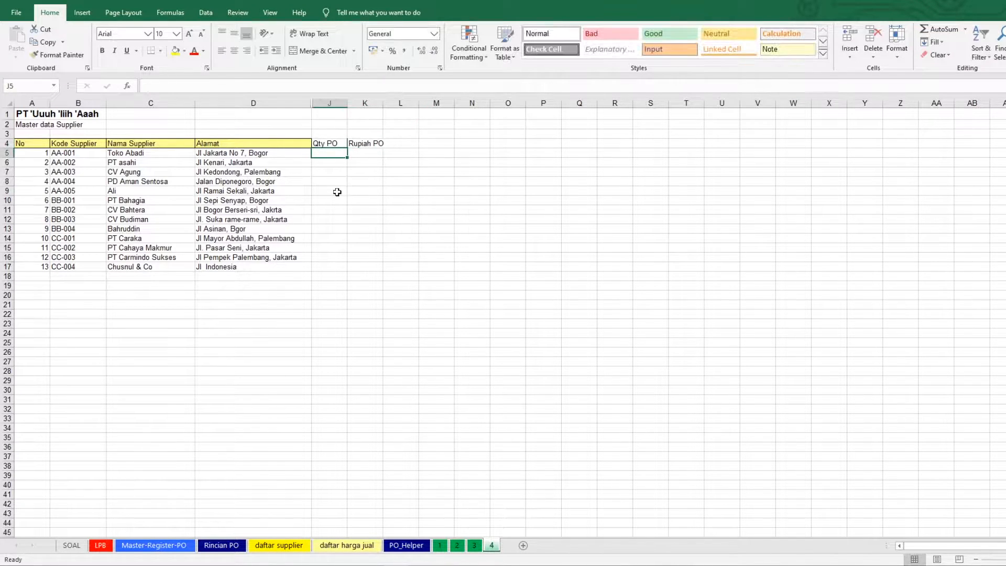
drag(383, 103, 396, 103)
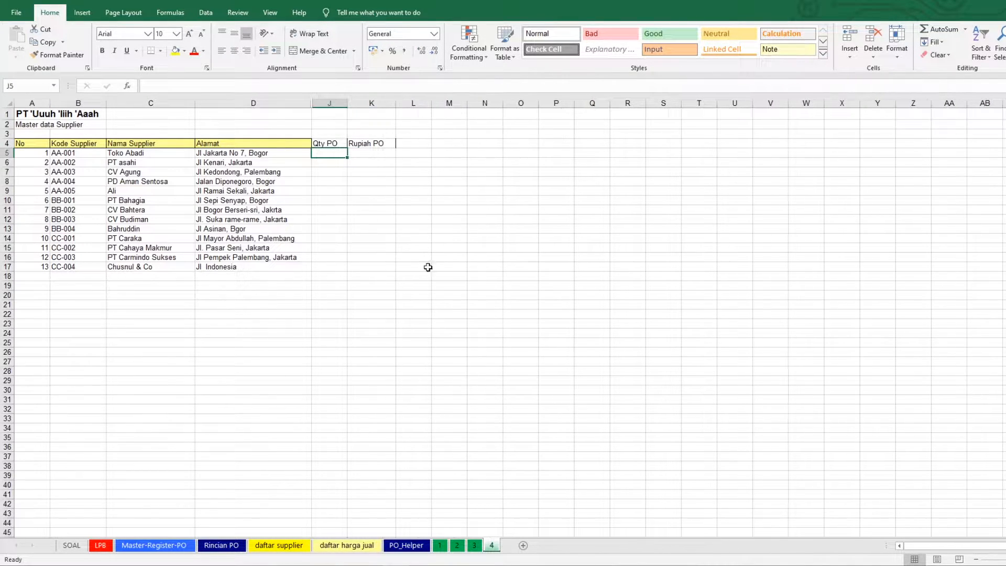
Step: Check the PO_Helper columns, and start a SUMIFS formula in J5 of sheet 4 with PO_Helper!$C$5:$C$1479 as the sum range
click(406, 545)
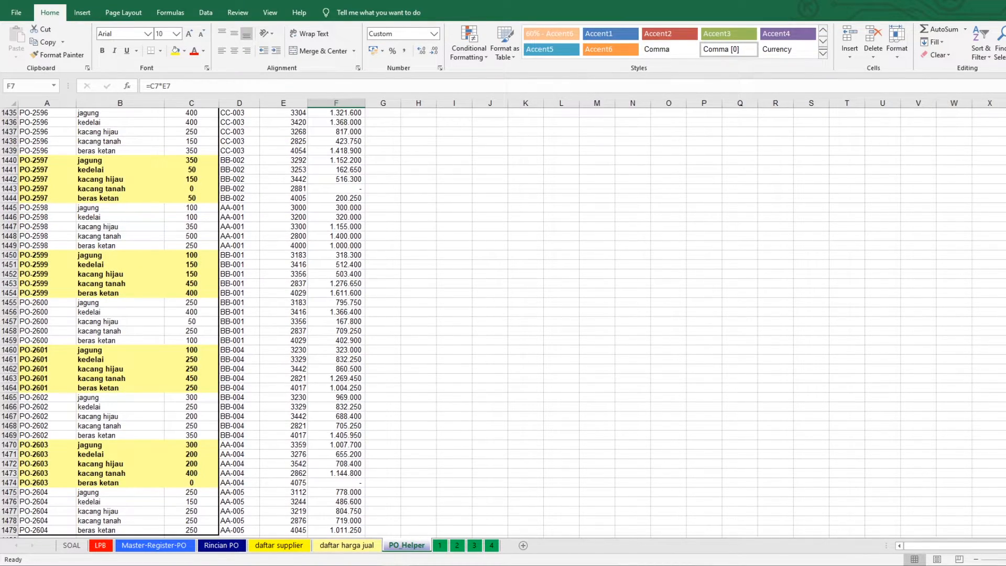
drag(1005, 516, 1005, 118)
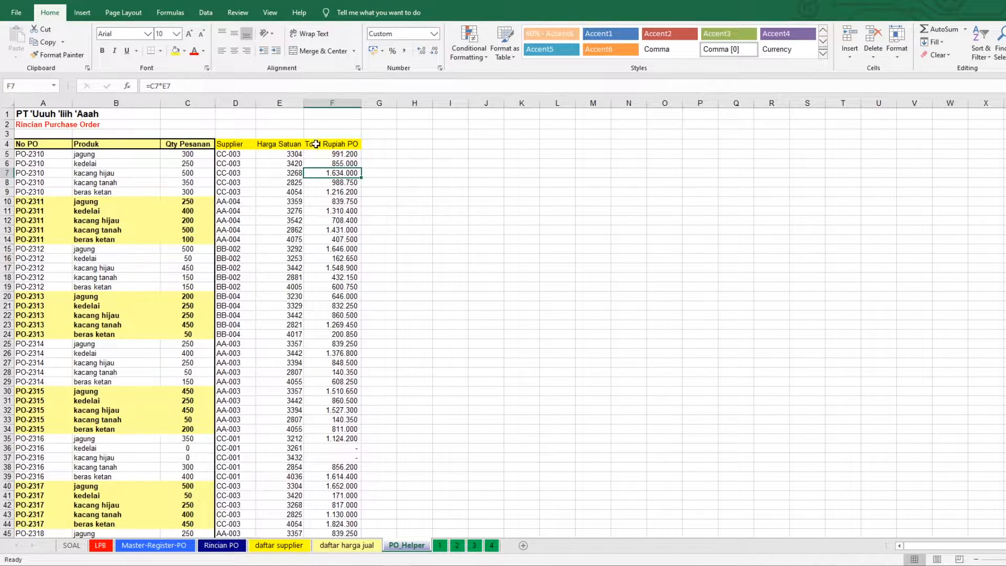
click(492, 545)
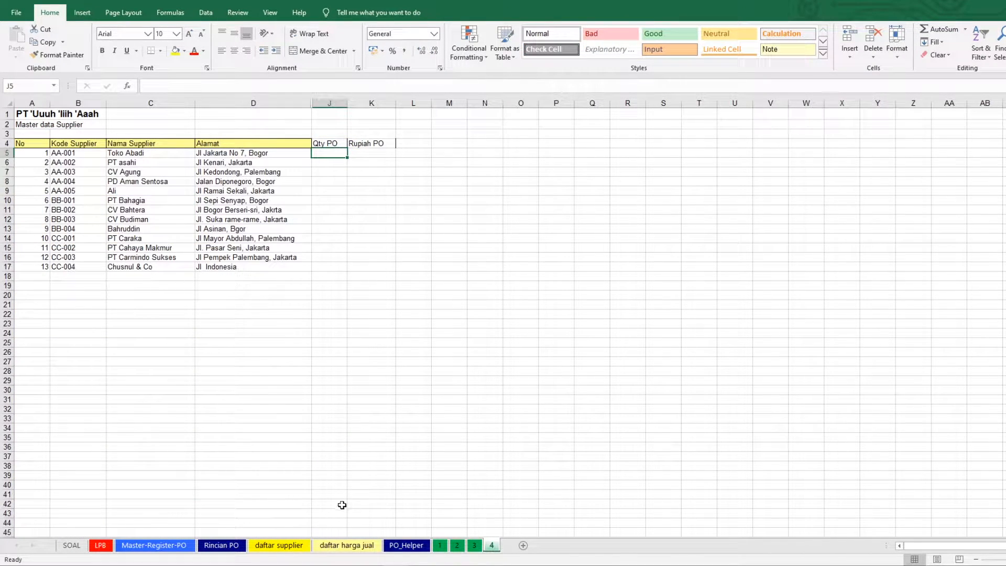
click(406, 545)
click(492, 545)
text(=SUM)
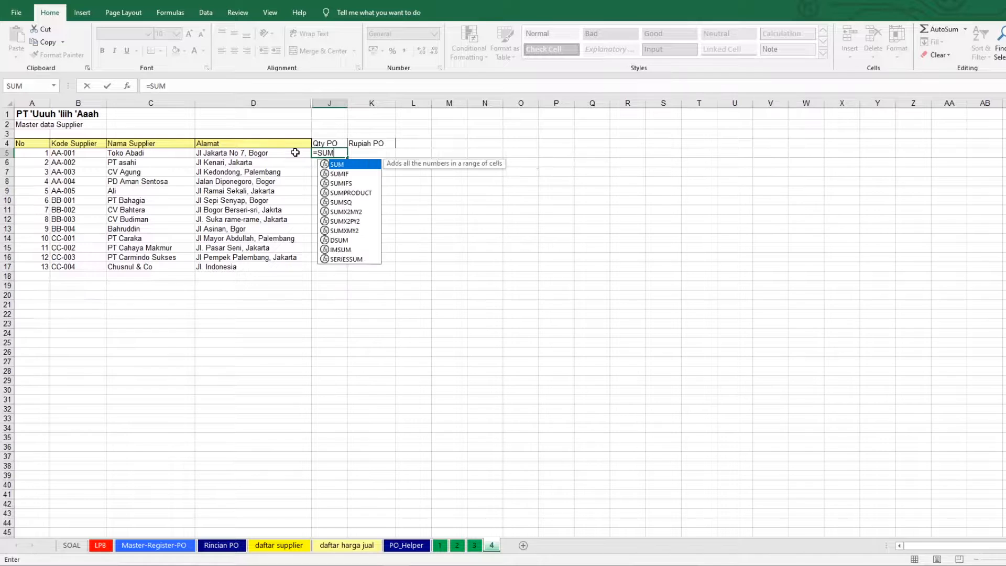
text(IFS()
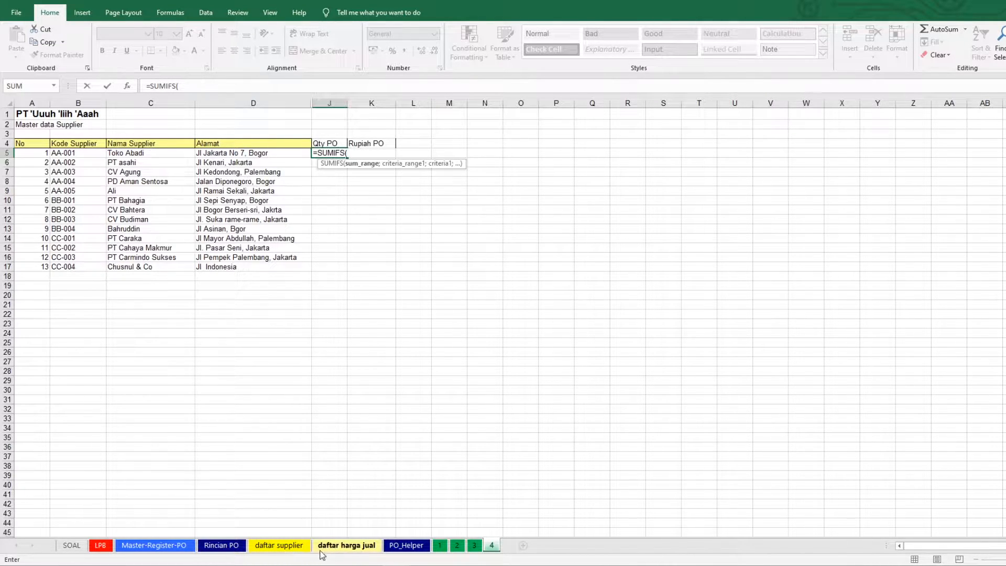
click(391, 547)
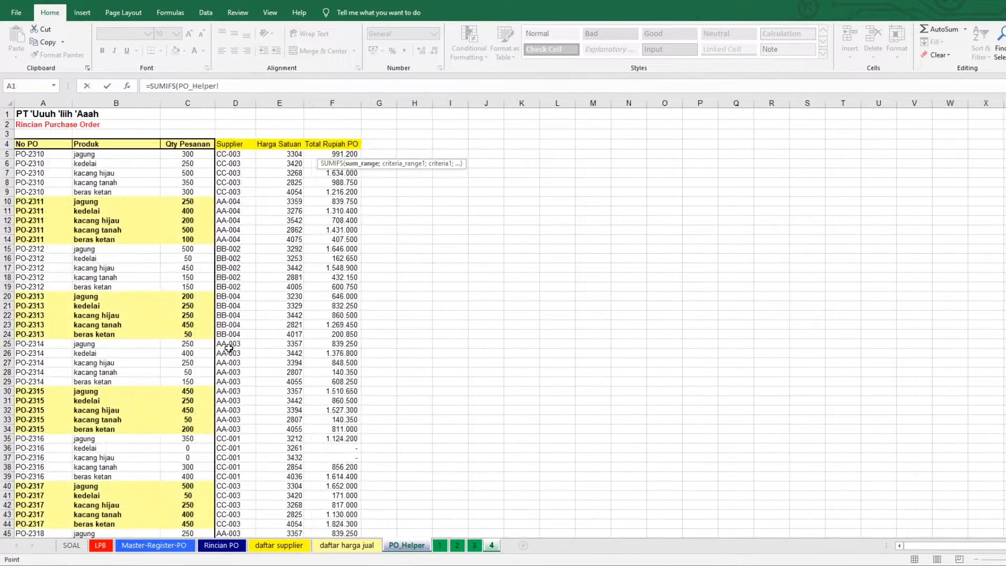
click(187, 153)
key(ctrl+shift+Down)
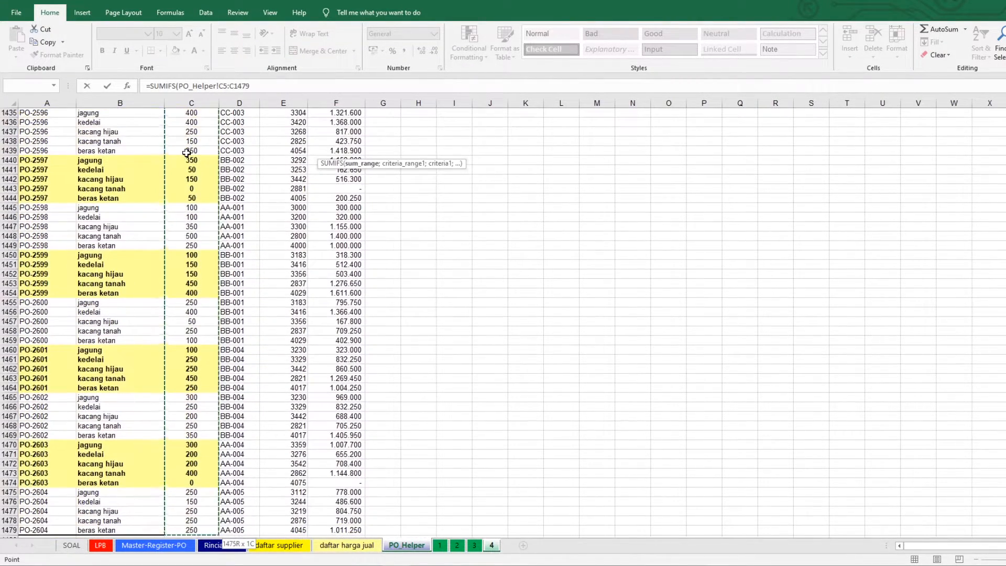
key(F4)
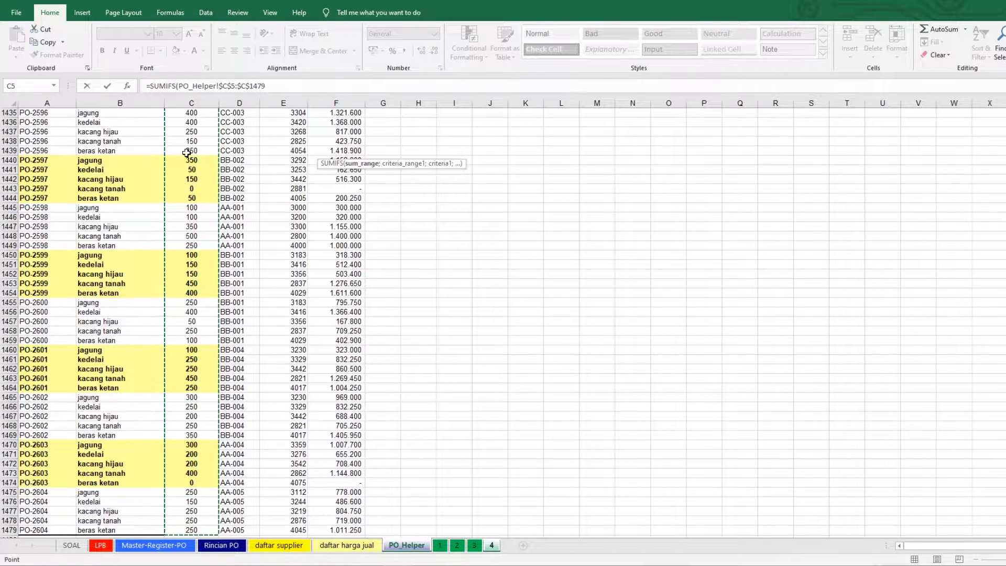
text(;)
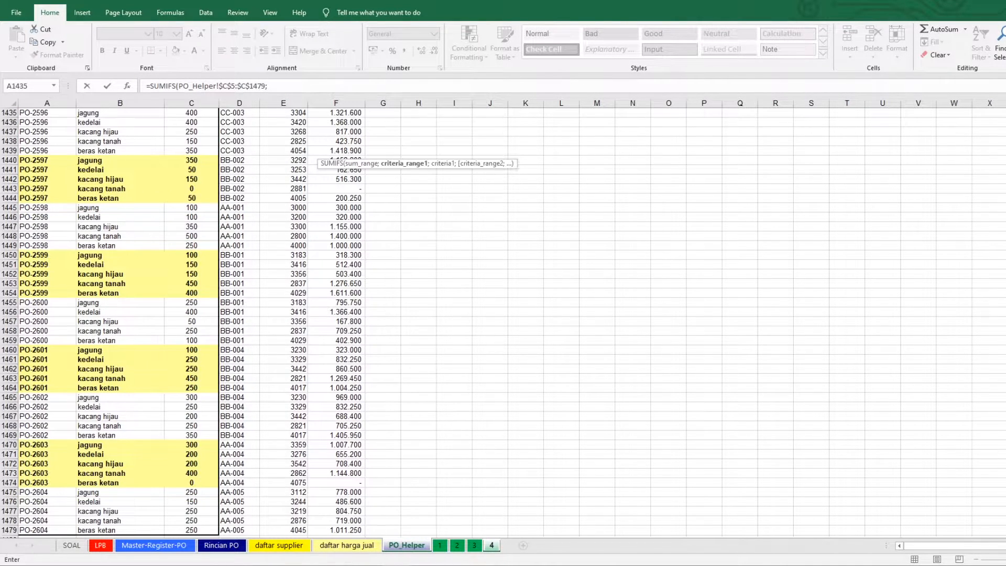
Step: Complete the Qty PO formula with PO_Helper!$D$5:$D$1479 as the criteria range and the supplier code in B5 as the criterion
drag(1005, 516, 1005, 118)
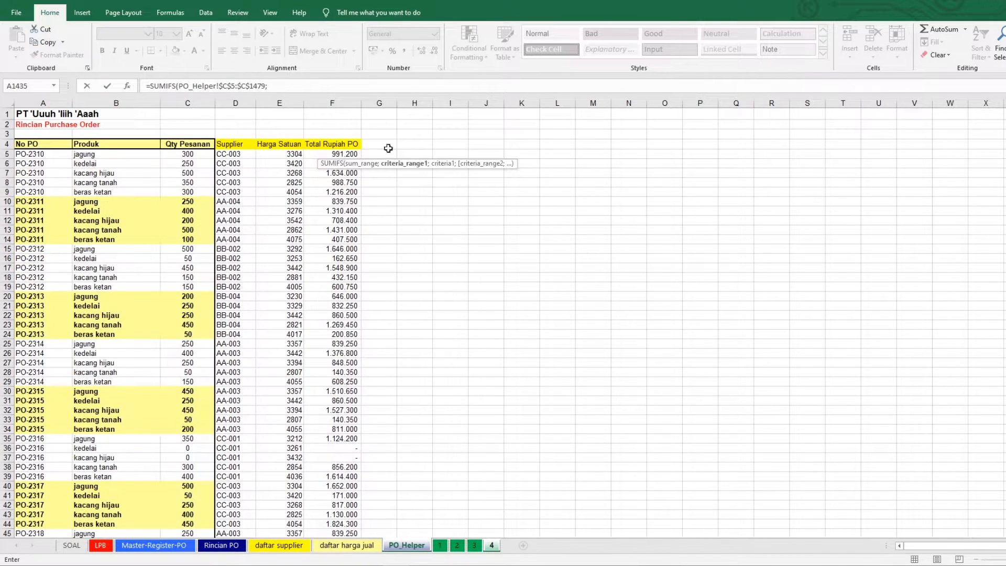
click(237, 156)
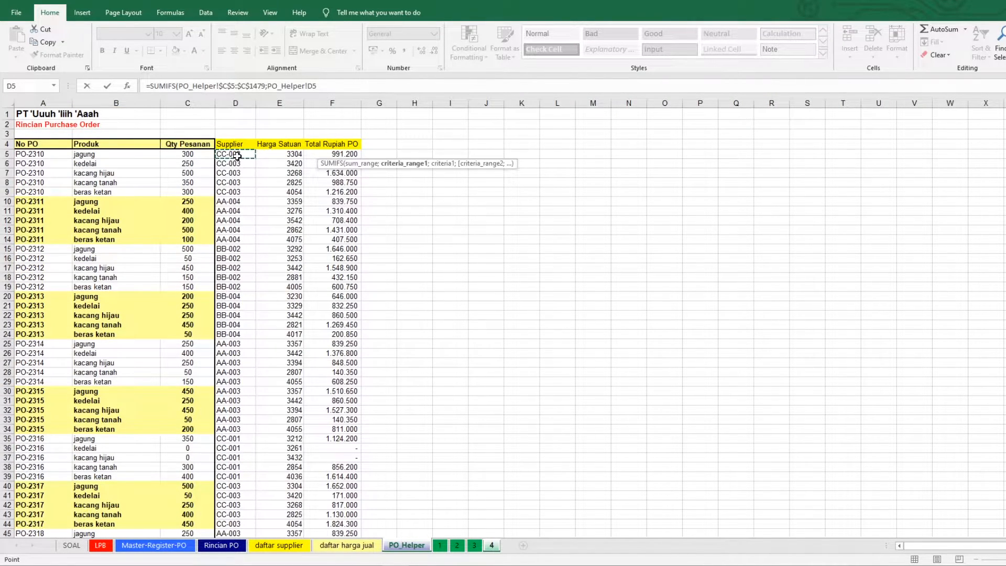
key(ctrl+shift+Down)
key(F4)
text(;)
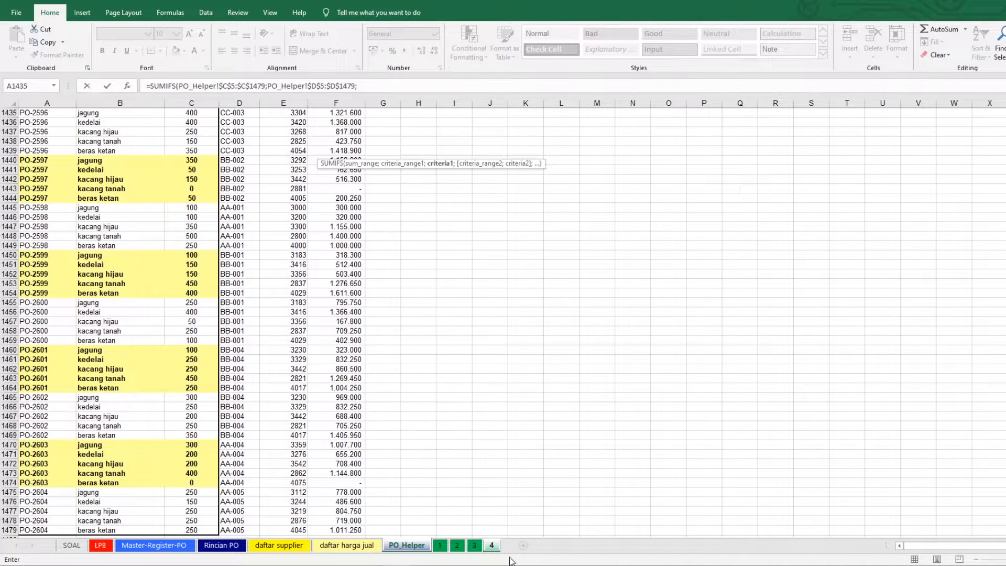
click(492, 546)
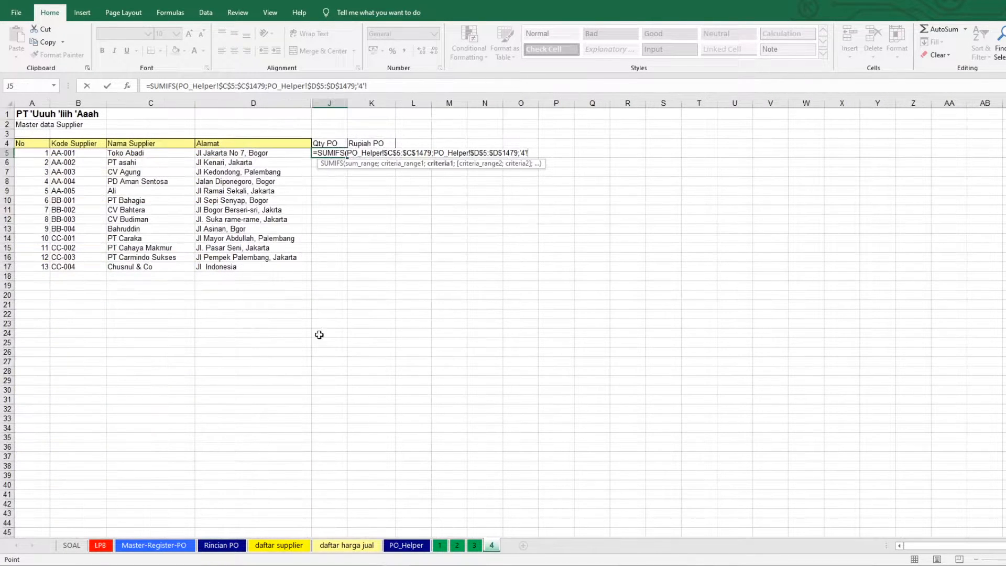
click(79, 154)
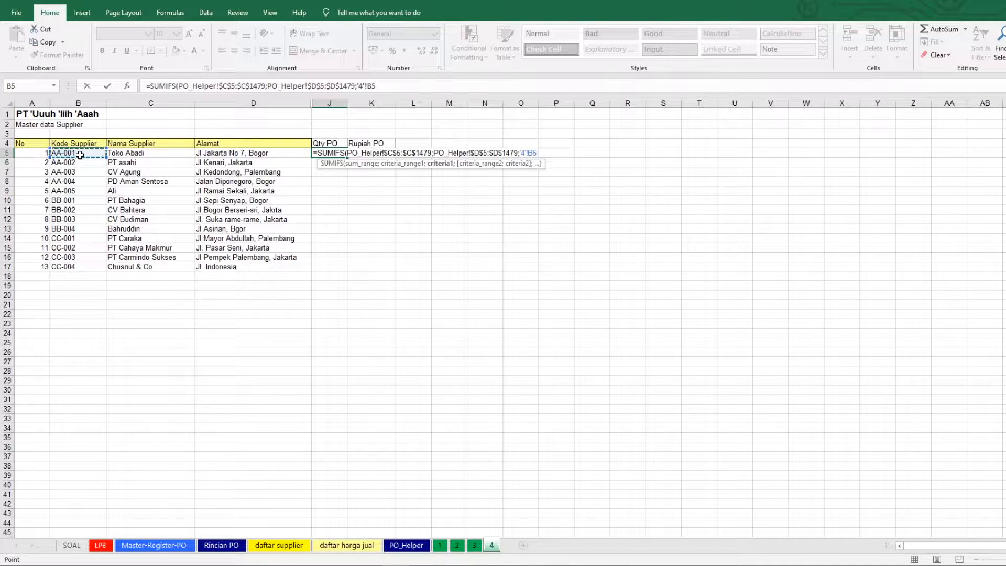
key(Return)
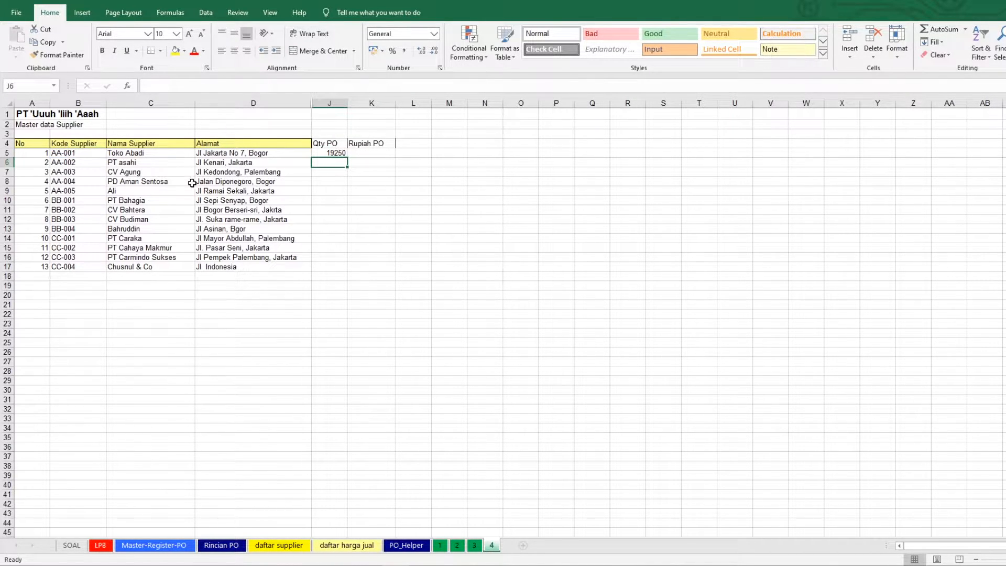
Step: Fill the Qty PO formula from J5 down to the last supplier in row 17
click(336, 153)
mouse_move(347, 157)
mouse_down()
mouse_move(344, 182)
mouse_move(345, 155)
mouse_up()
double_click(347, 157)
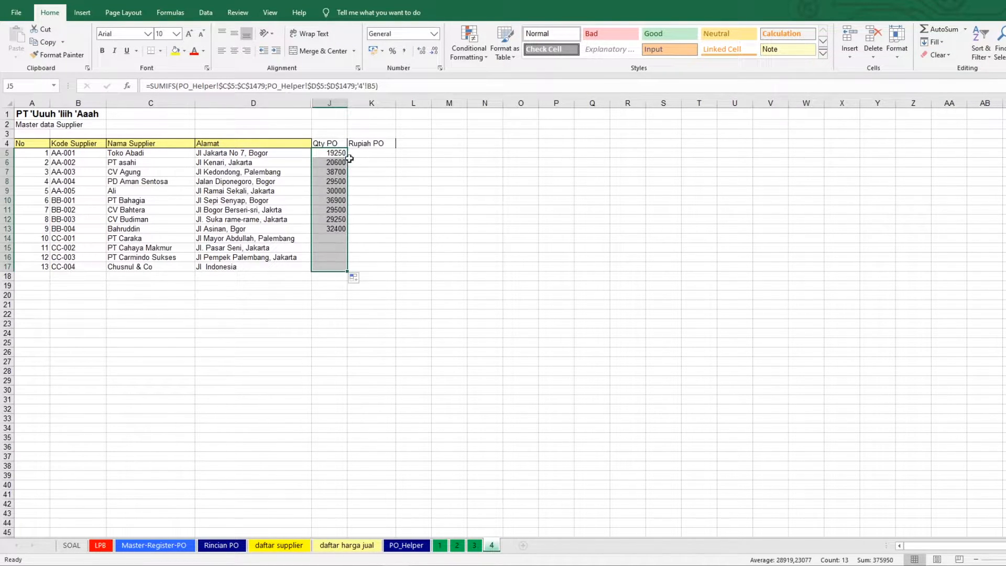
Step: Start a SUMIFS formula in K5 for Rupiah PO with PO_Helper!$F$5:$F$1479 as the sum range
click(382, 153)
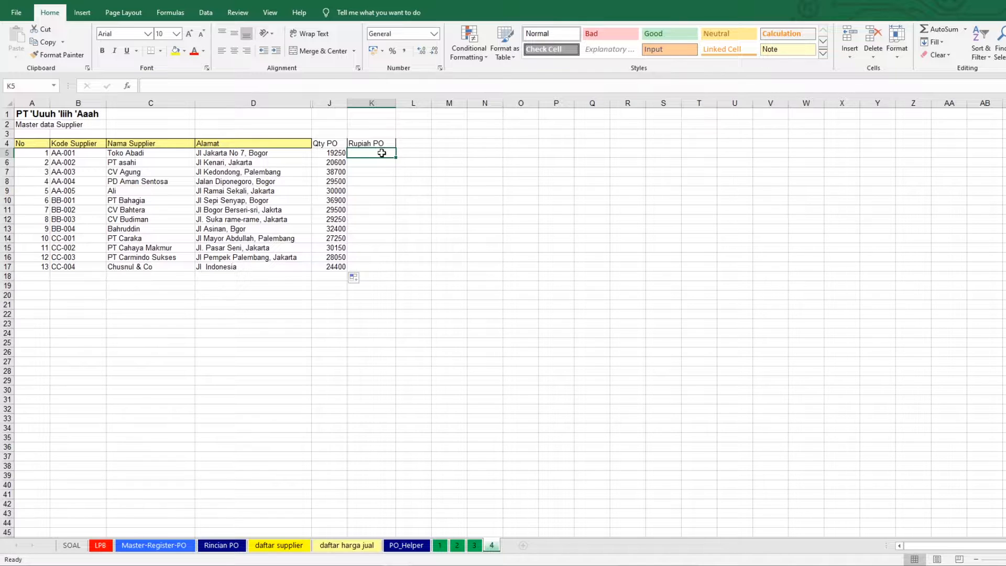
text(=)
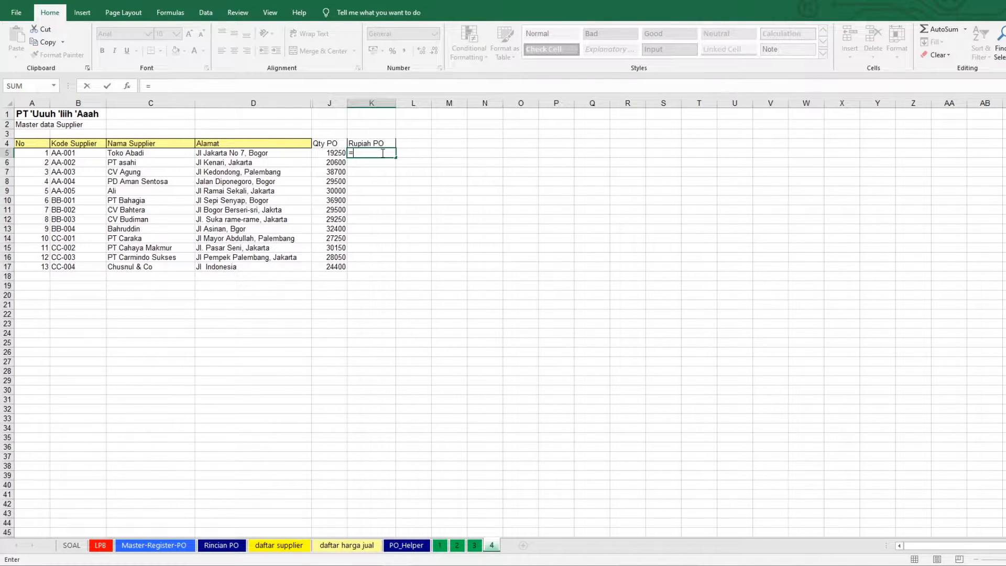
text(SUMIFS()
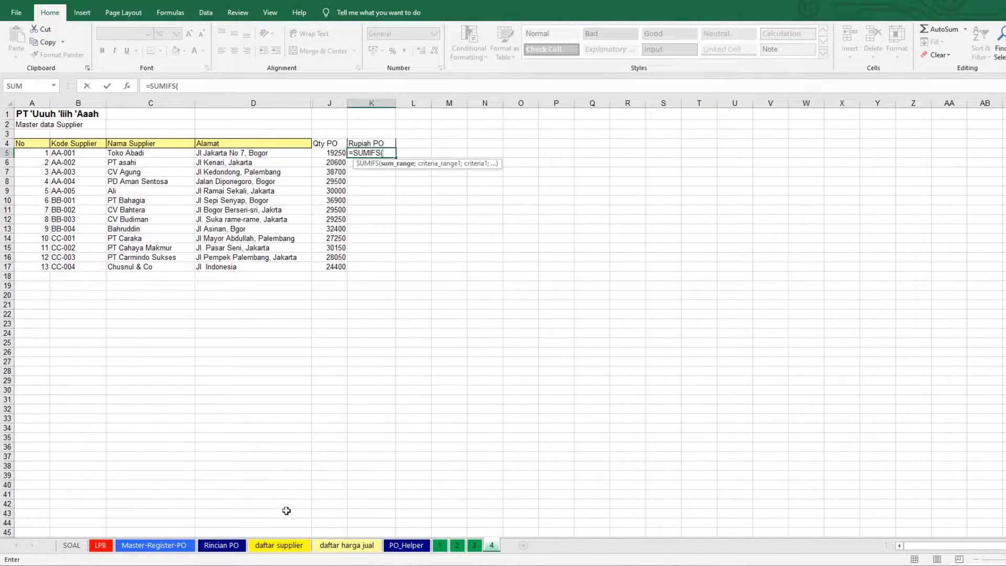
click(400, 547)
drag(1005, 519, 1005, 112)
click(344, 154)
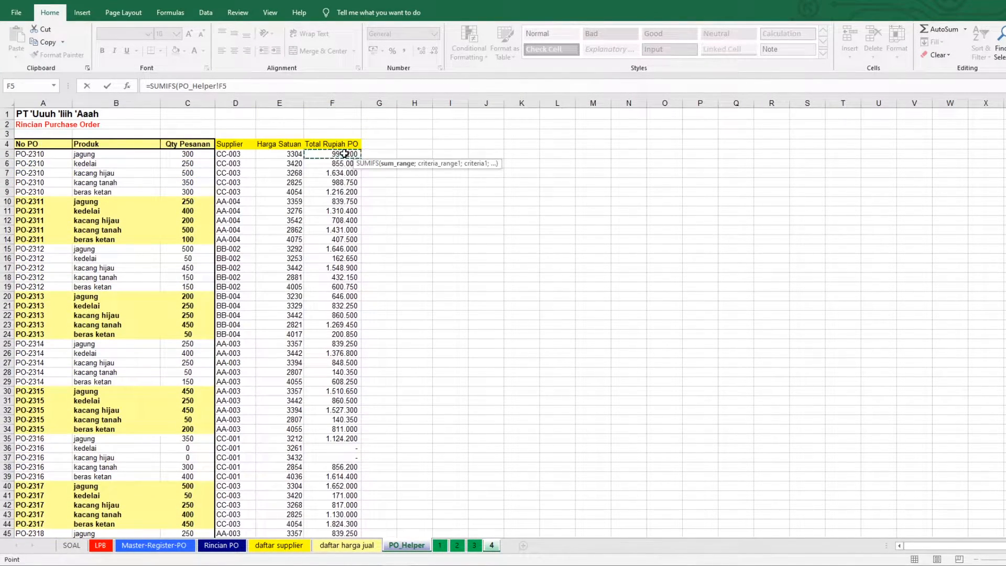
key(ctrl+shift+Down)
key(F4)
text(;)
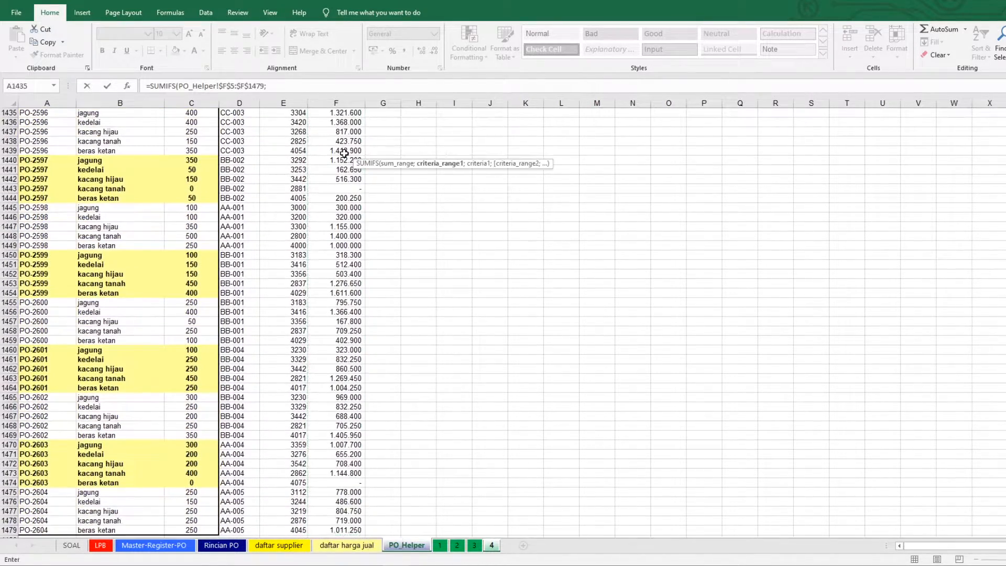
Step: Complete the Rupiah PO formula with PO_Helper!$D$5:$D$1479 as the criteria range and the supplier code in B5 as the criterion
drag(1005, 519, 1005, 113)
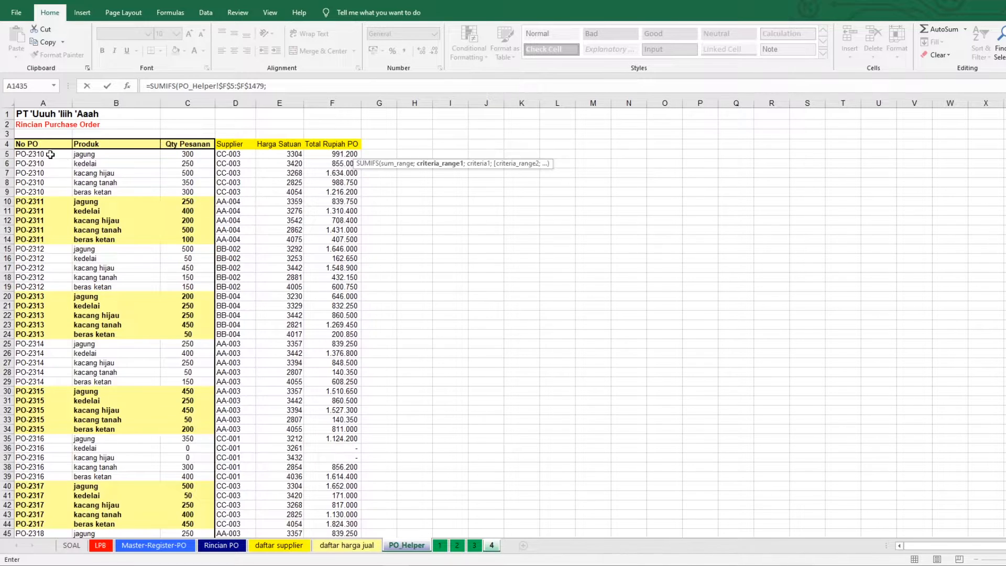
click(237, 153)
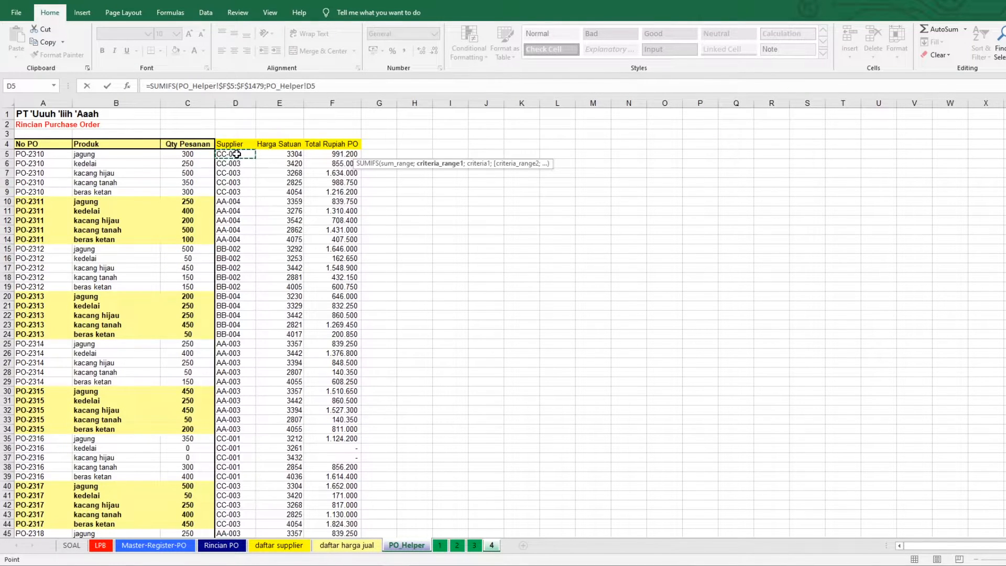
key(ctrl+shift+Down)
key(F4)
text(;)
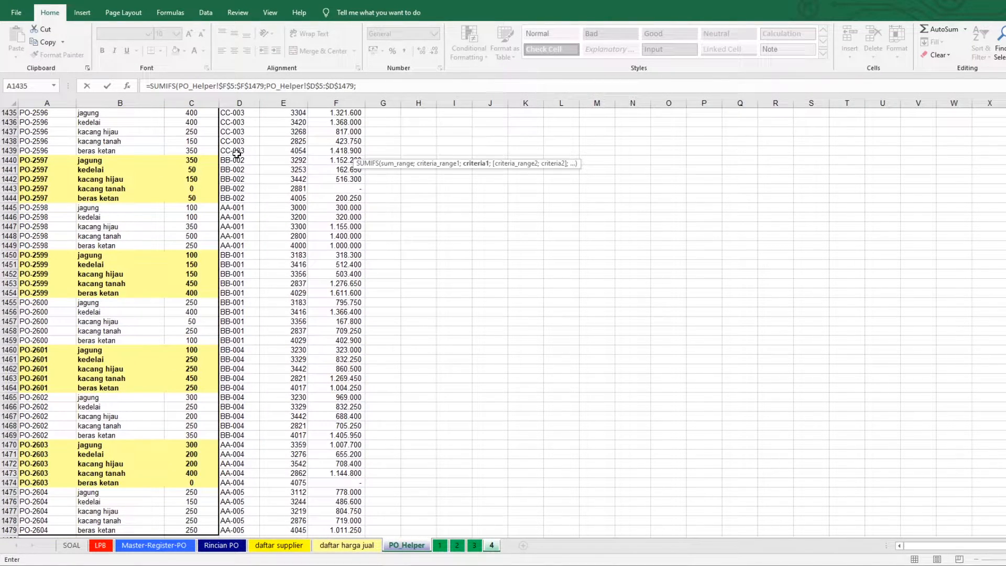
click(491, 545)
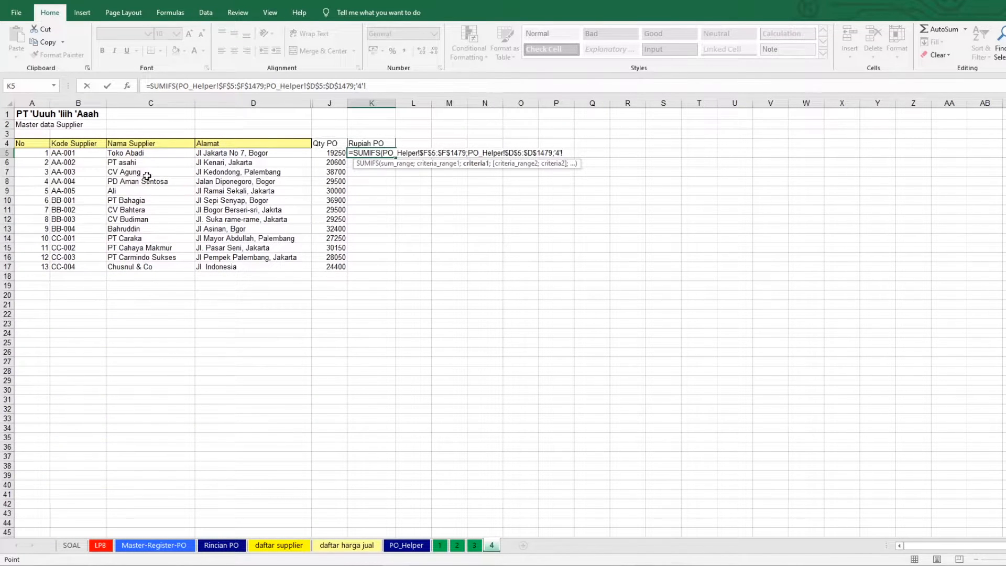
click(69, 153)
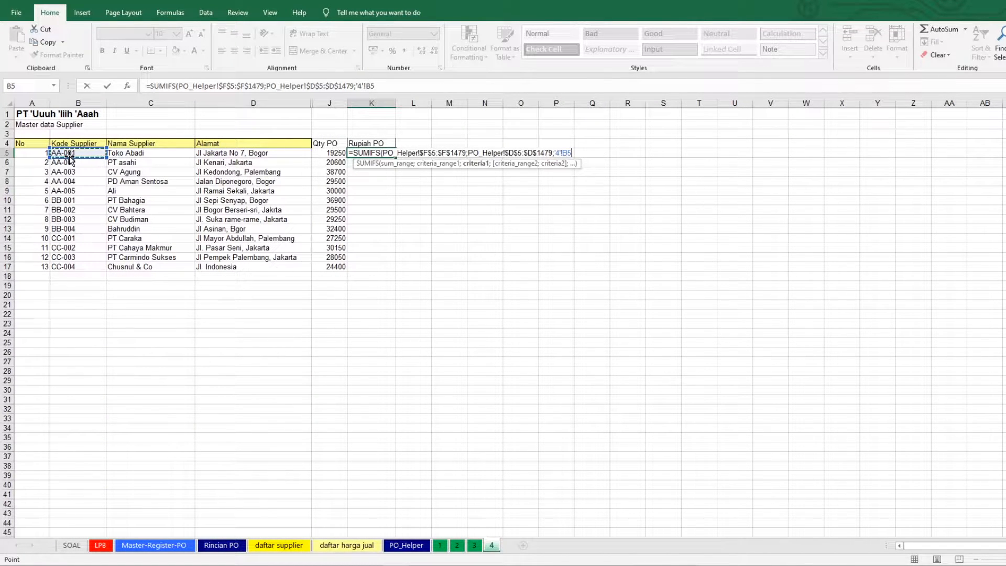
key(Return)
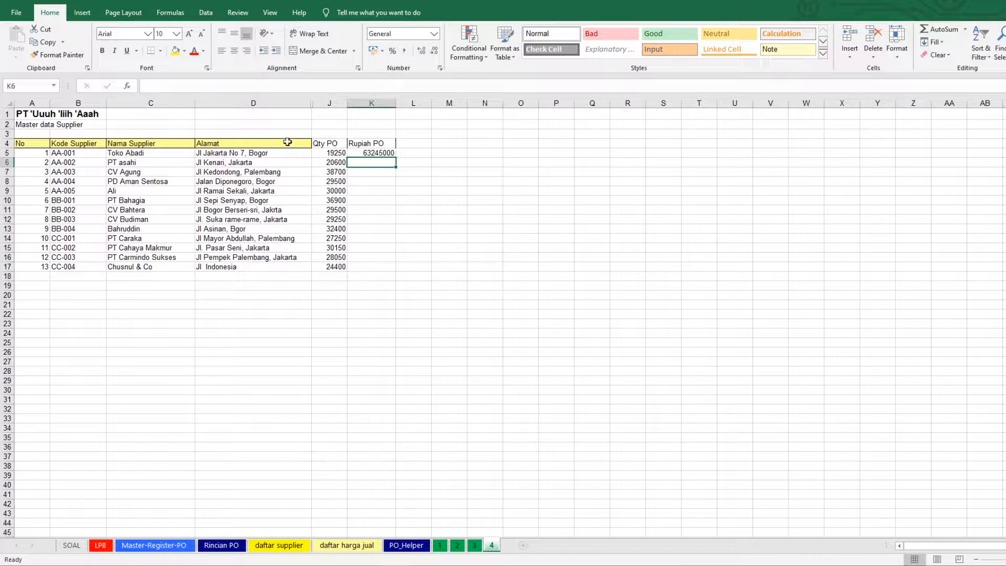
Step: Apply the Comma [0] style to K5 and fill the Rupiah PO formula down to the last supplier in row 17
click(406, 53)
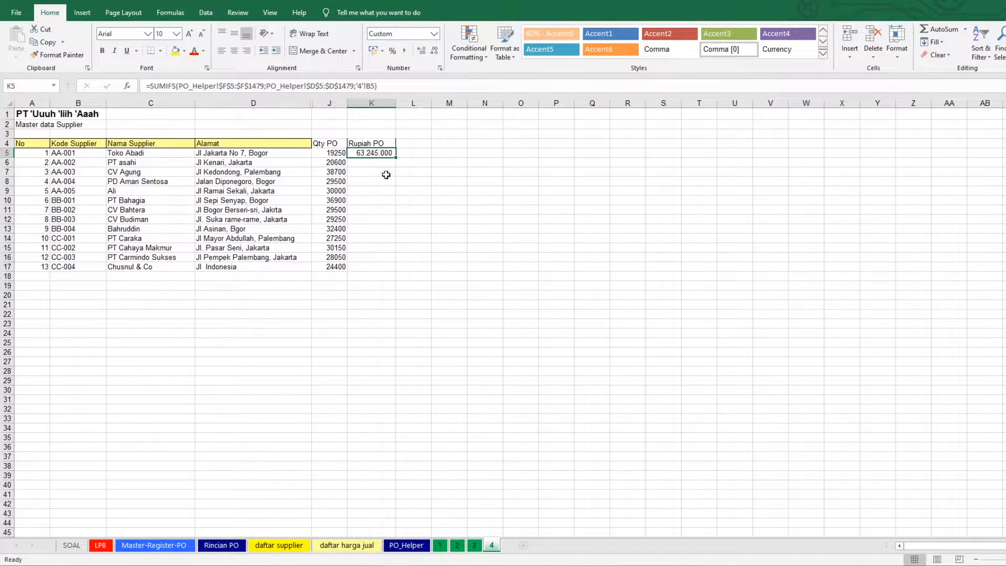
double_click(396, 157)
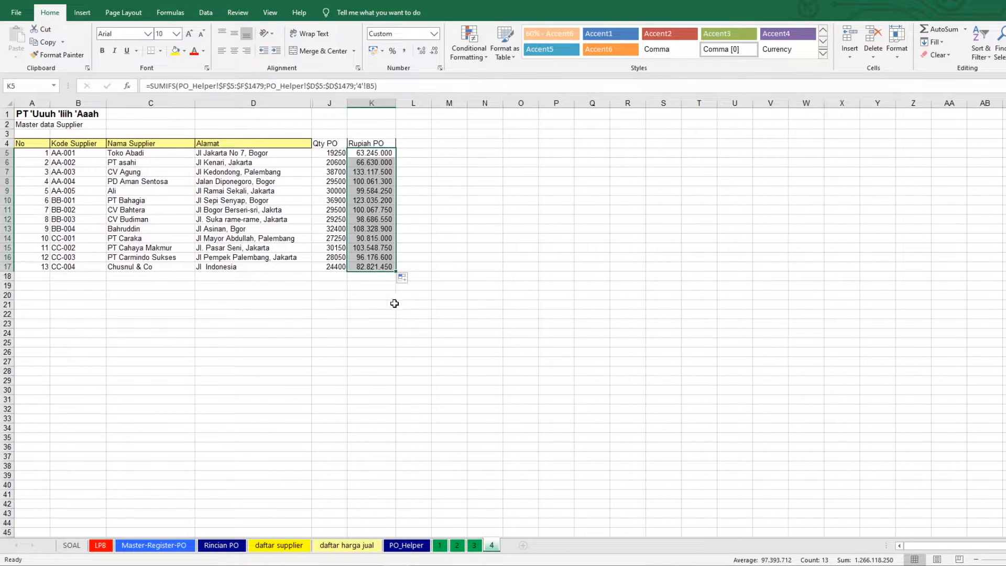
click(371, 305)
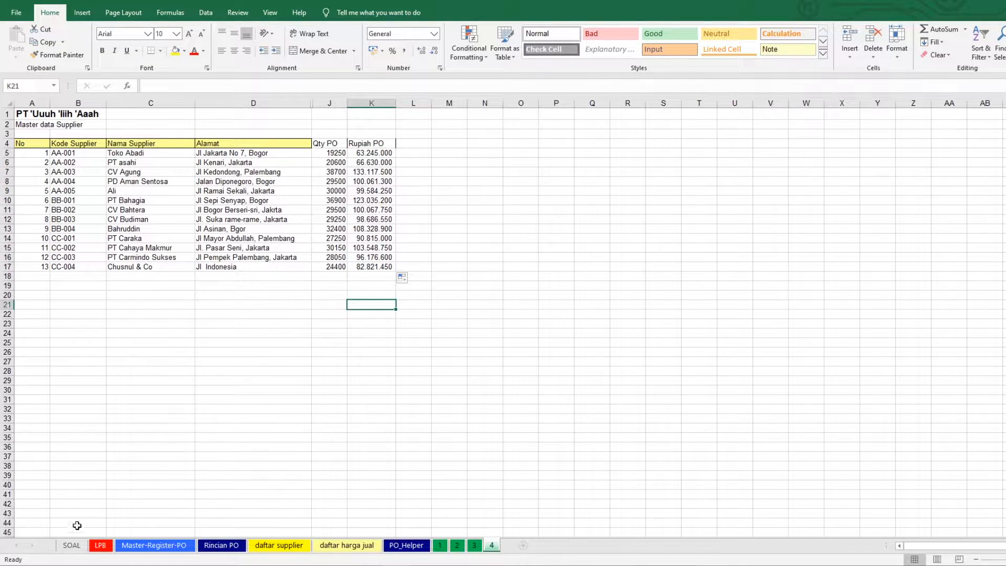
Step: Read task 5 on the SOAL sheet and add a green-tabbed sheet named 5 after sheet 4
click(64, 549)
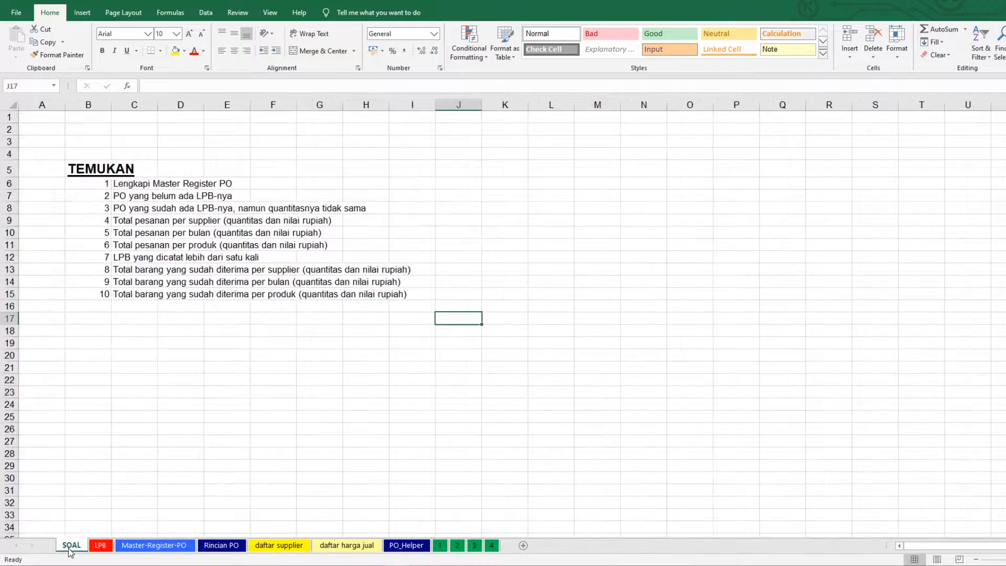
click(96, 231)
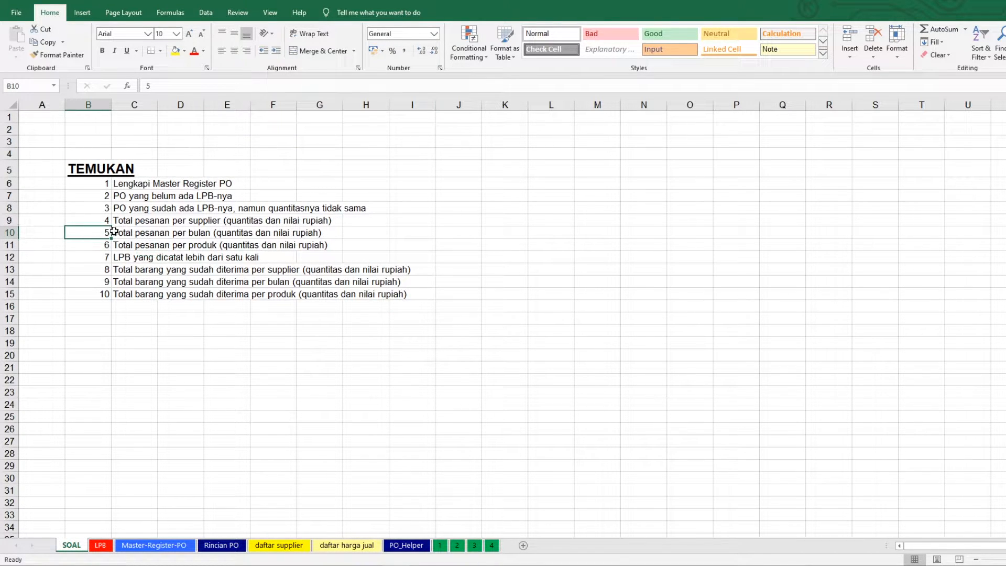
click(135, 235)
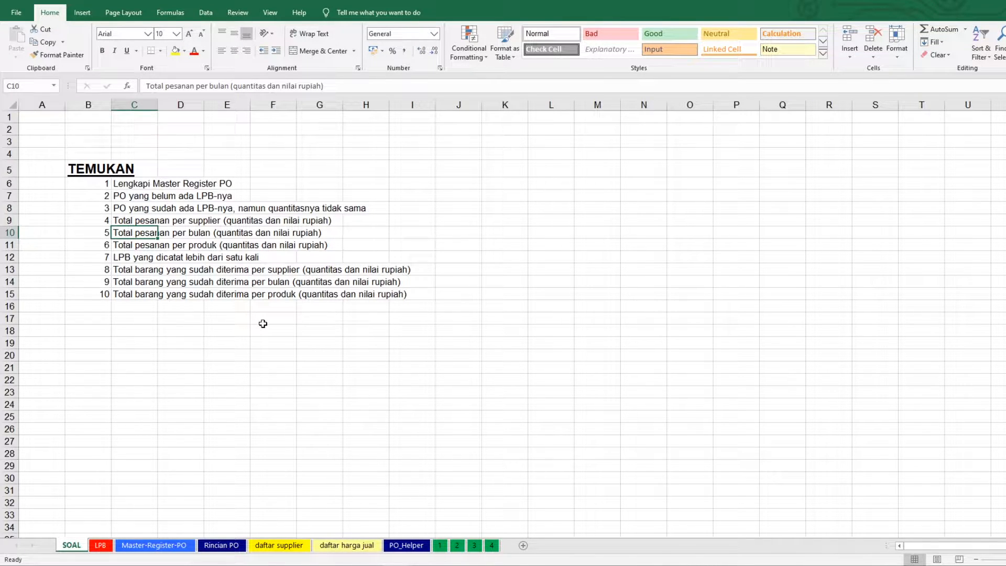
click(522, 547)
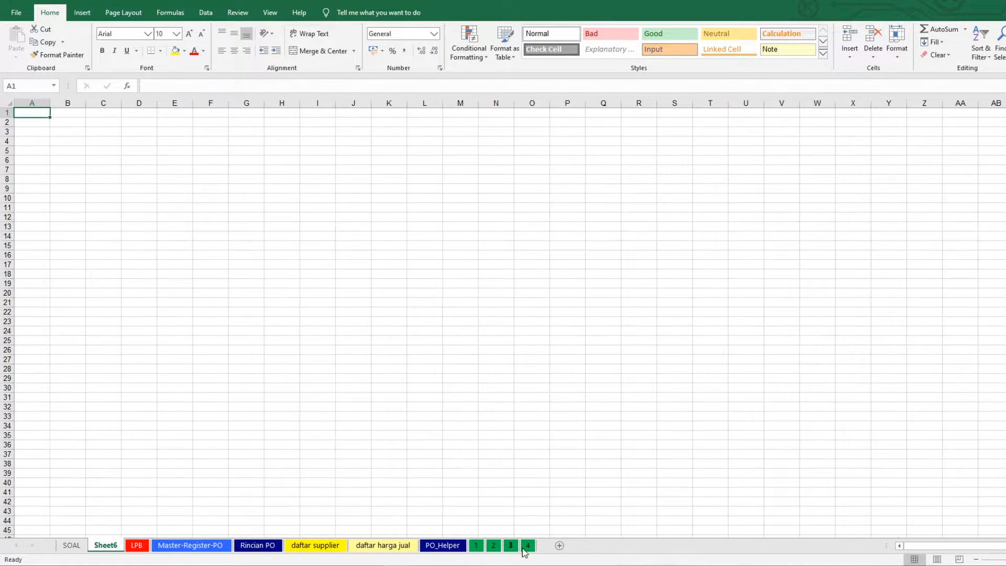
drag(104, 546, 524, 550)
double_click(519, 546)
text(5)
key(Return)
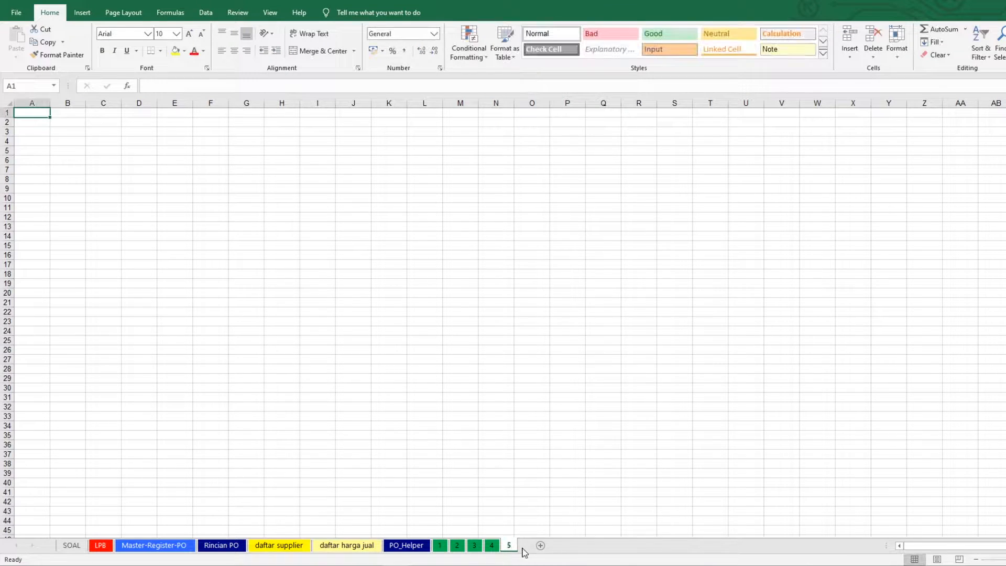
right_click(514, 549)
mouse_move(555, 496)
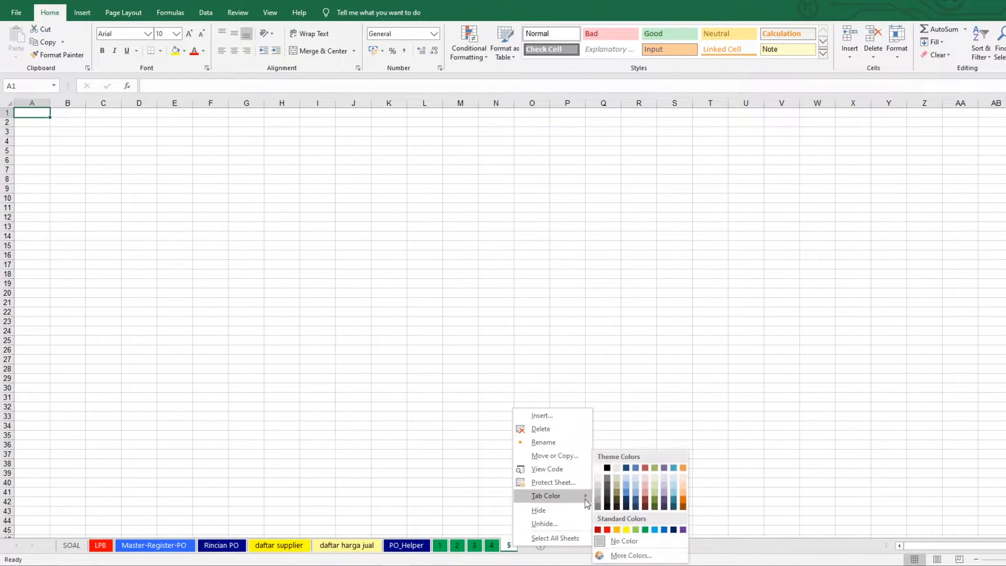
click(646, 529)
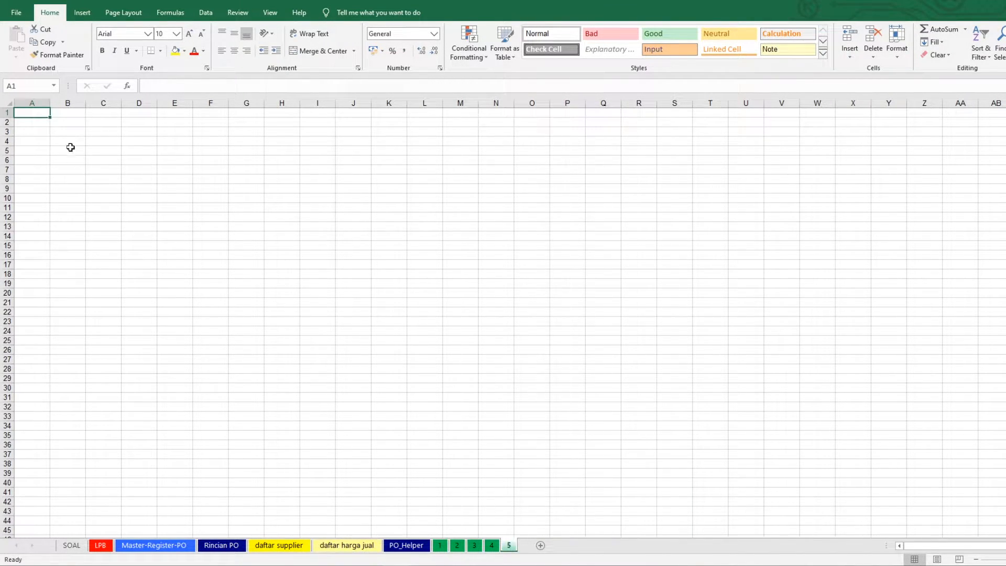
click(65, 123)
click(82, 16)
click(21, 41)
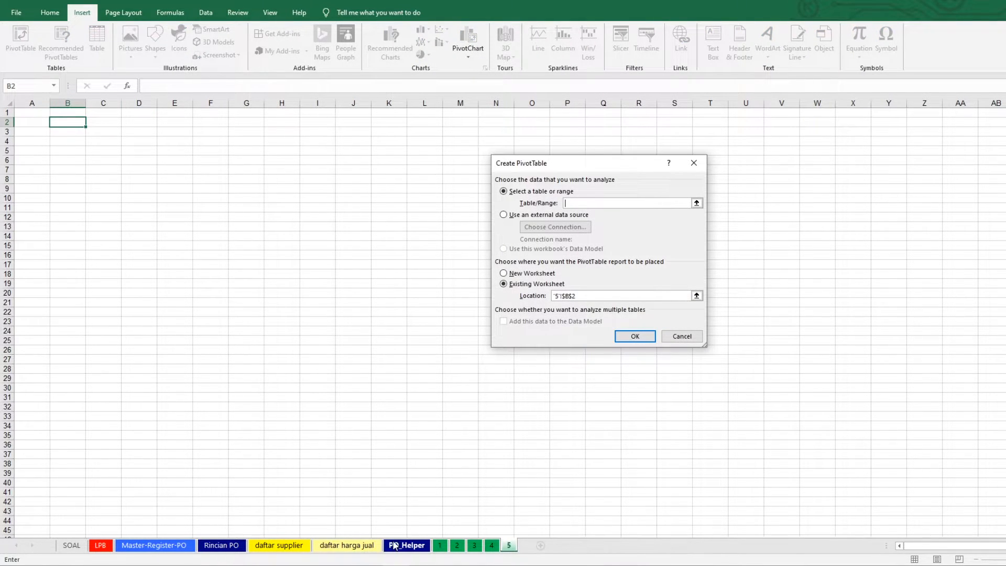
click(408, 546)
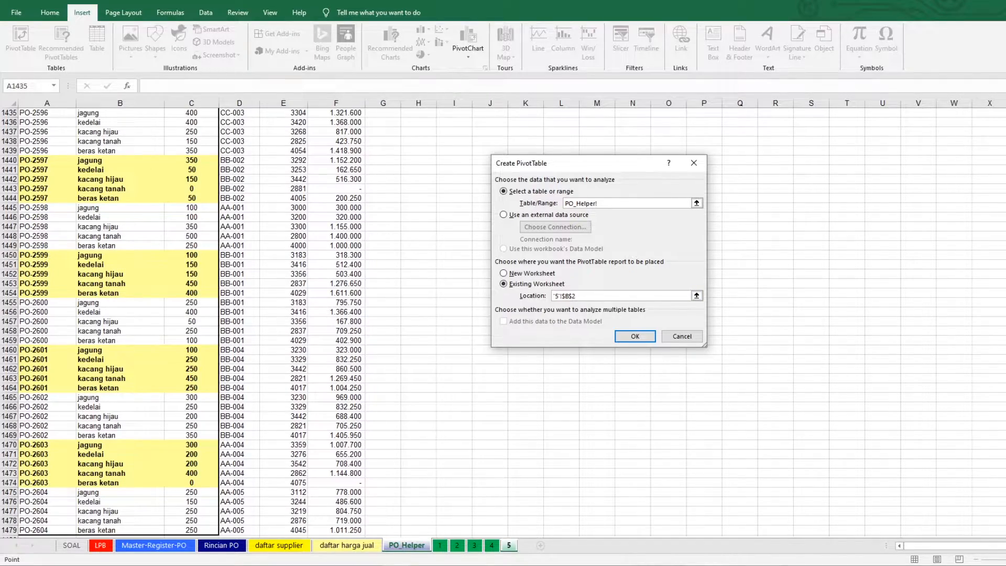
scroll(194, 111, up, 20)
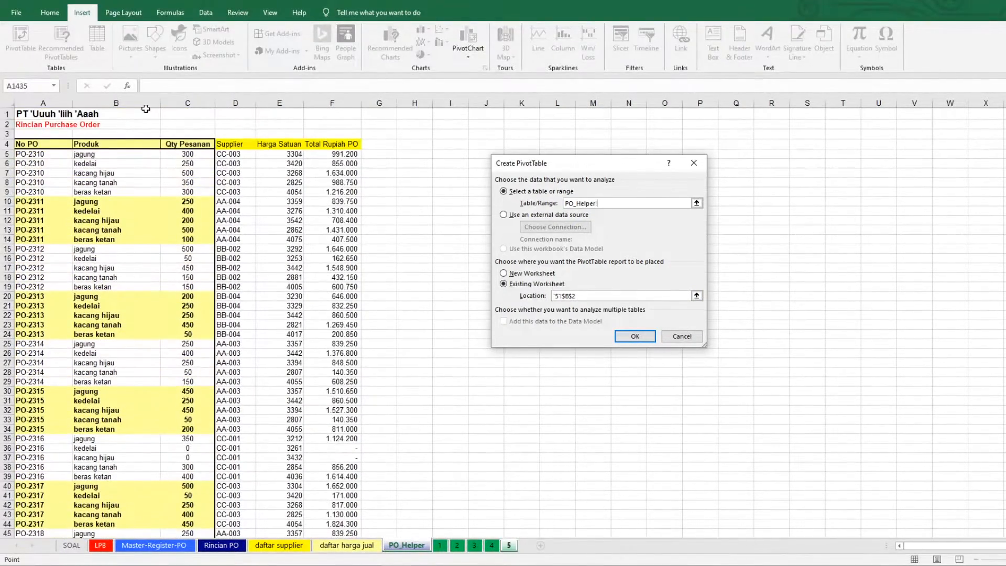
drag(29, 145, 353, 223)
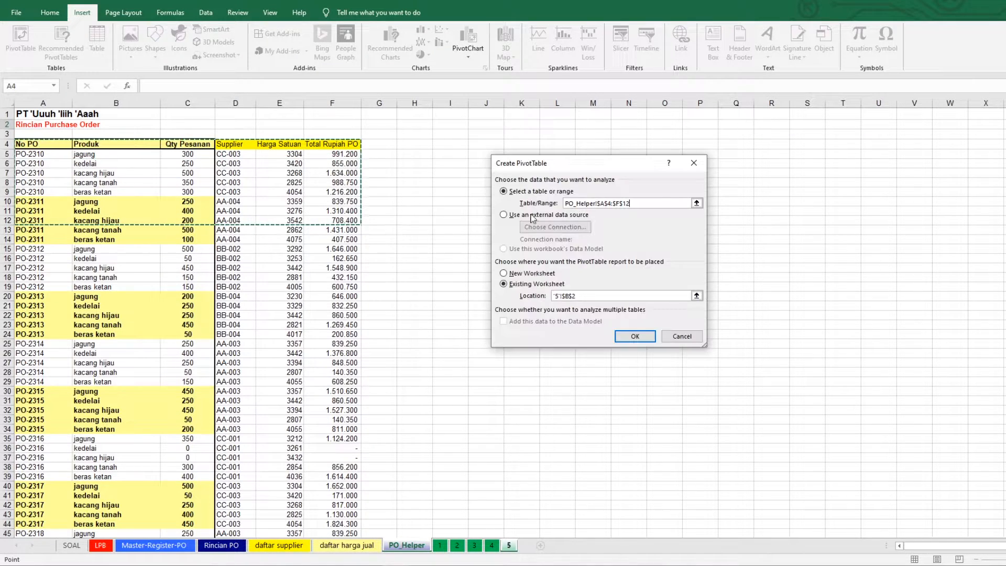
click(682, 337)
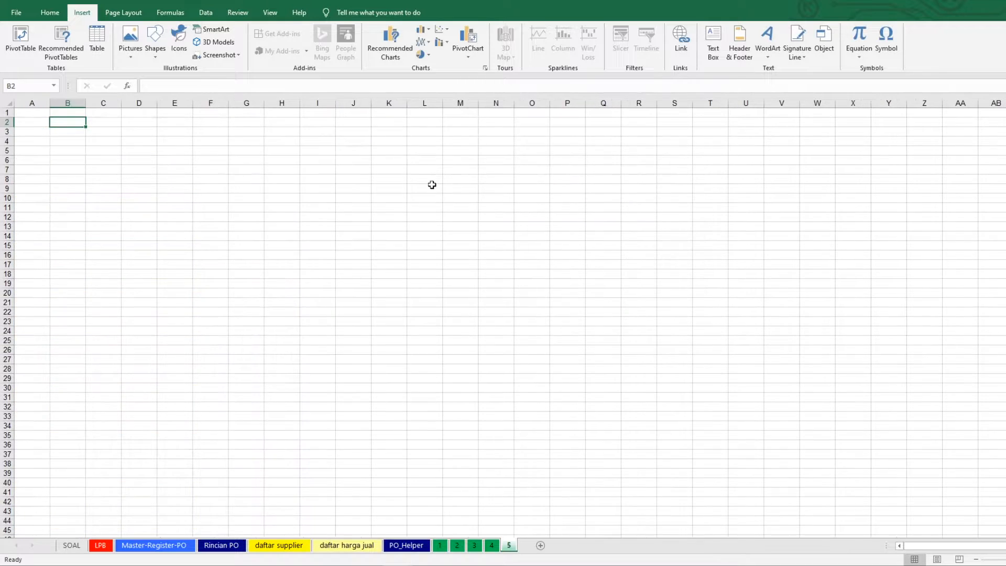
Step: Add a Tgl PO column header in G4 of the PO_Helper sheet, next to Total Rupiah PO
click(407, 545)
click(376, 145)
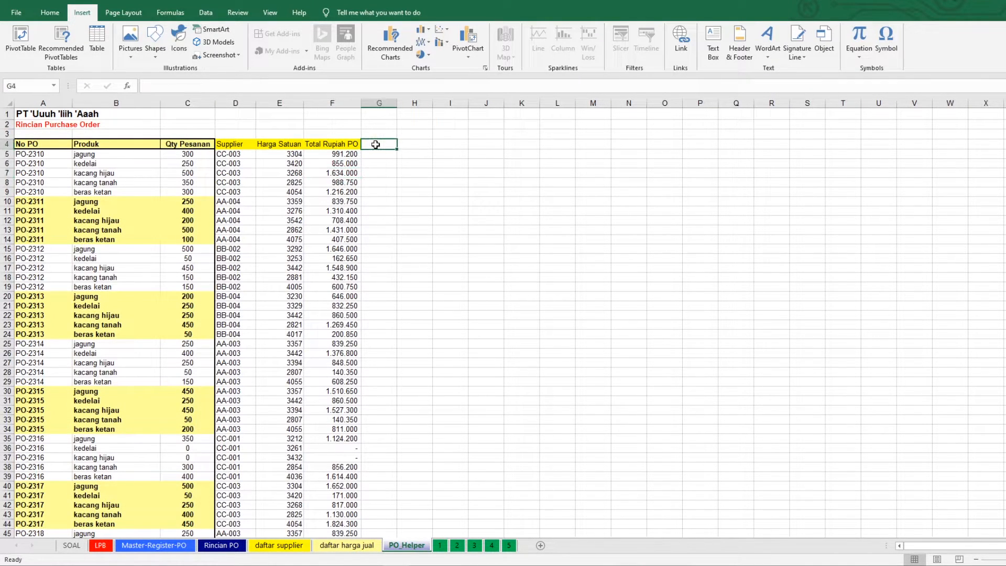
text(Tgl PO)
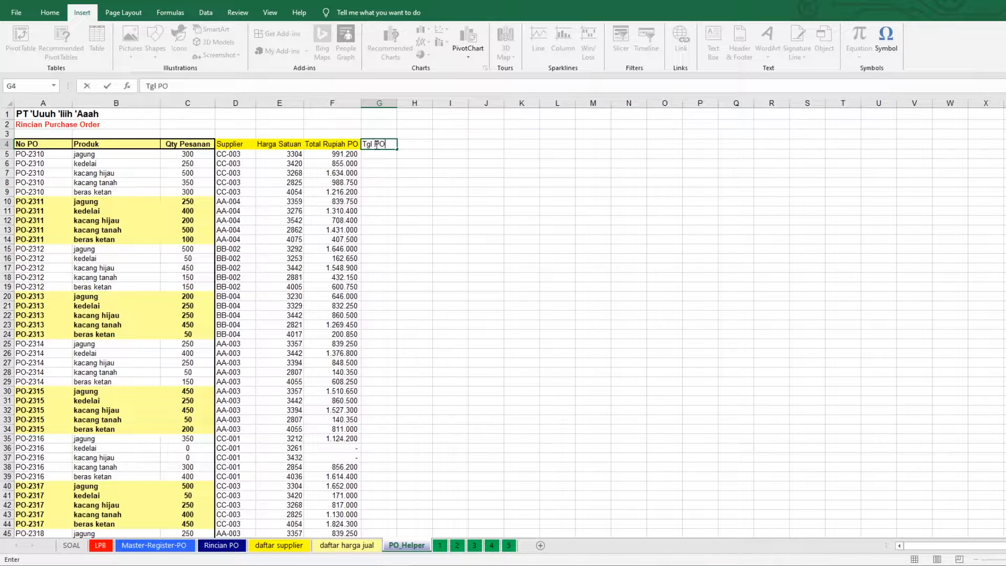
key(Return)
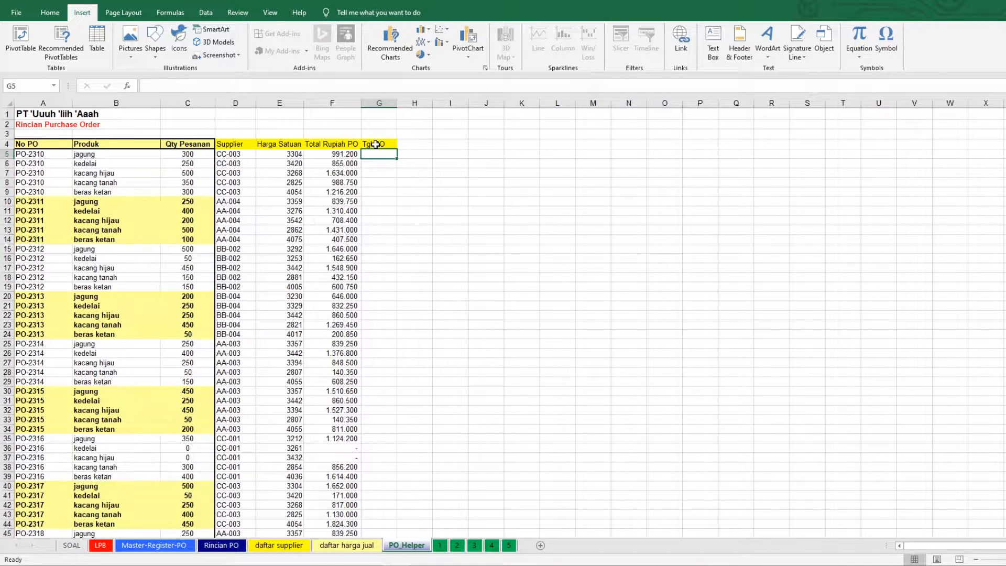
Step: Start an INDEX formula in G5 with the Tgl PO range $A$5:$A$299 of Master-Register-PO as the array
text(=)
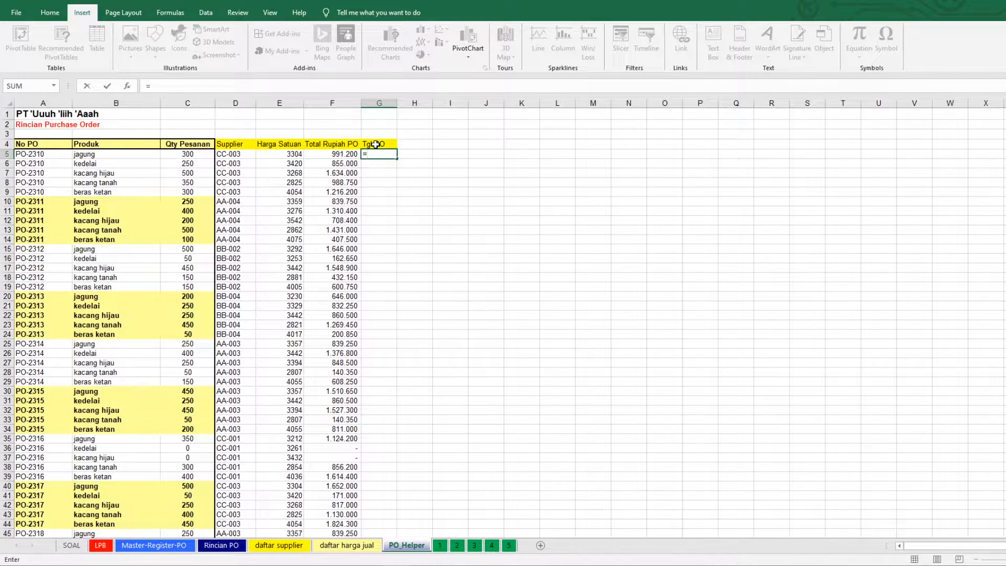
text(INDEX()
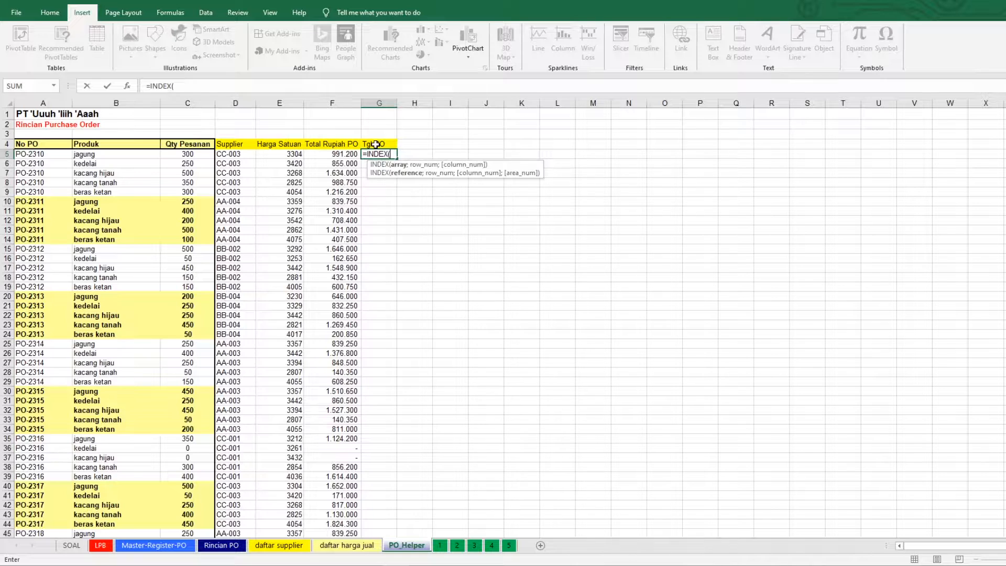
click(134, 545)
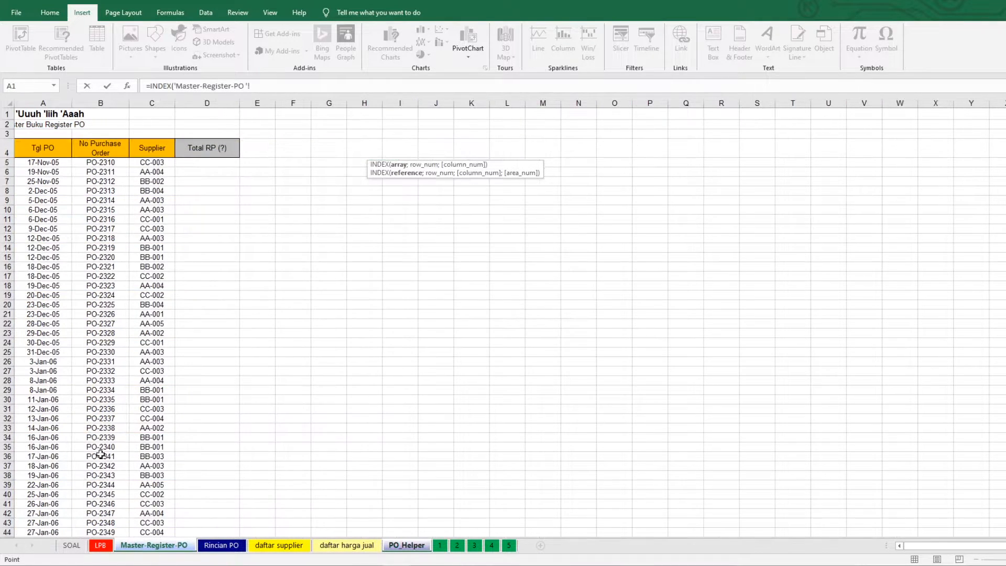
click(50, 164)
key(ctrl+shift+Down)
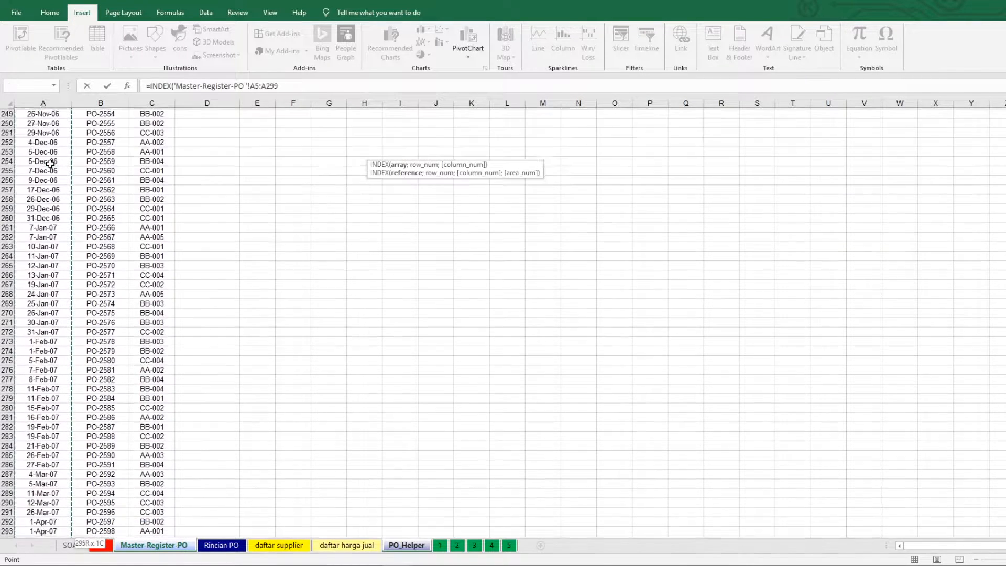
key(F4)
text(;)
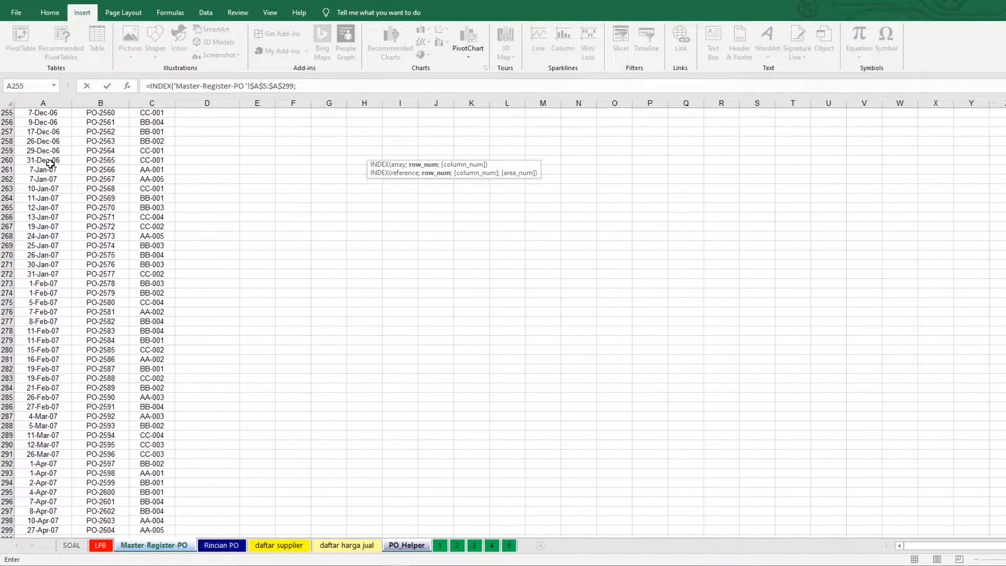
Step: Nest a MATCH function as the row number, with the PO number in PO_Helper!A5 as the lookup value
text(MATC)
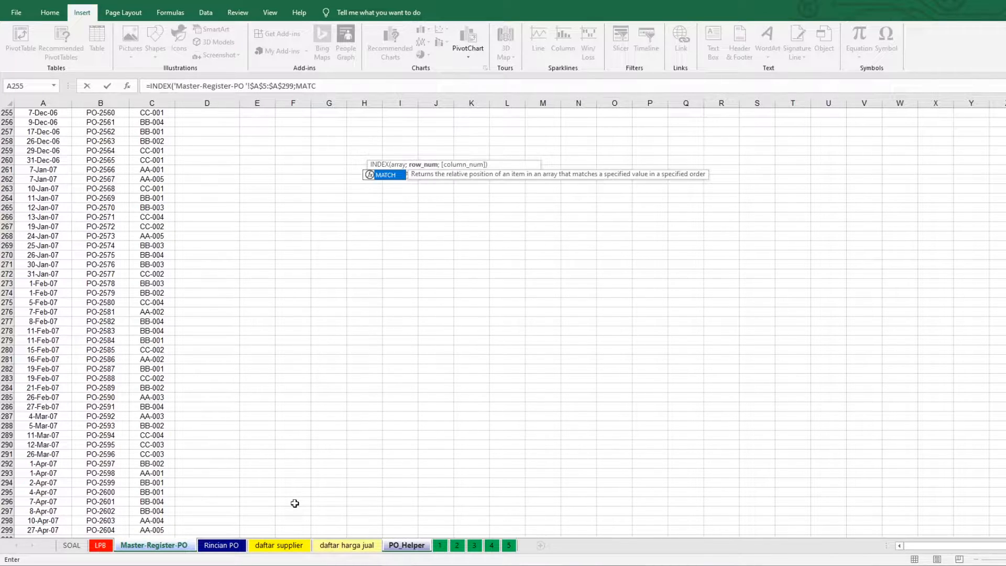
key(Tab)
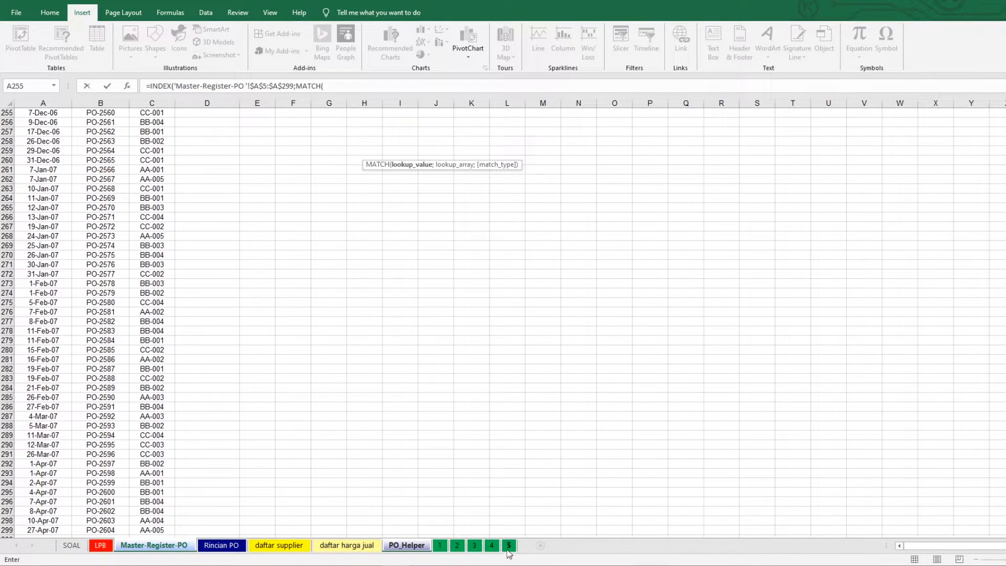
click(393, 546)
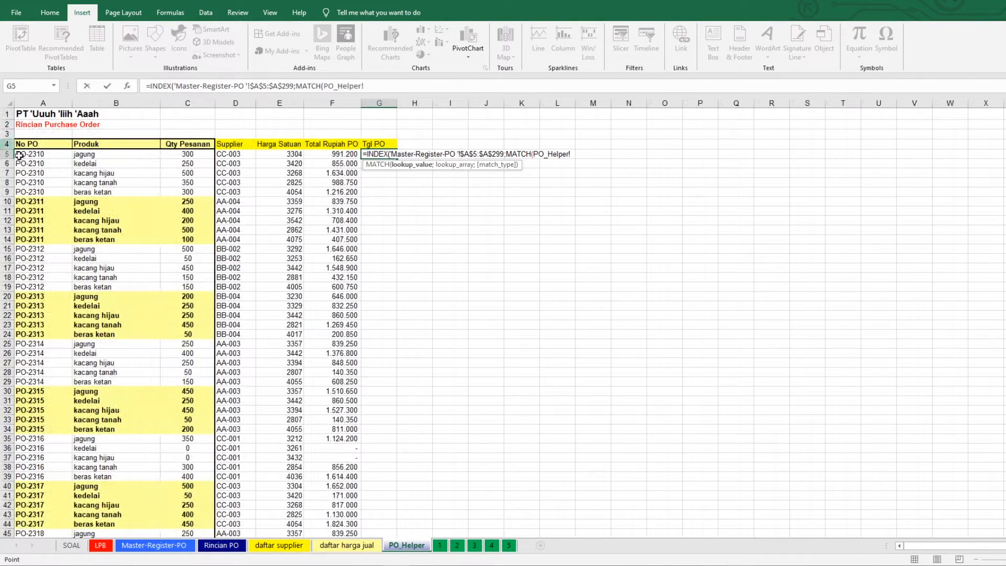
click(46, 153)
text(;)
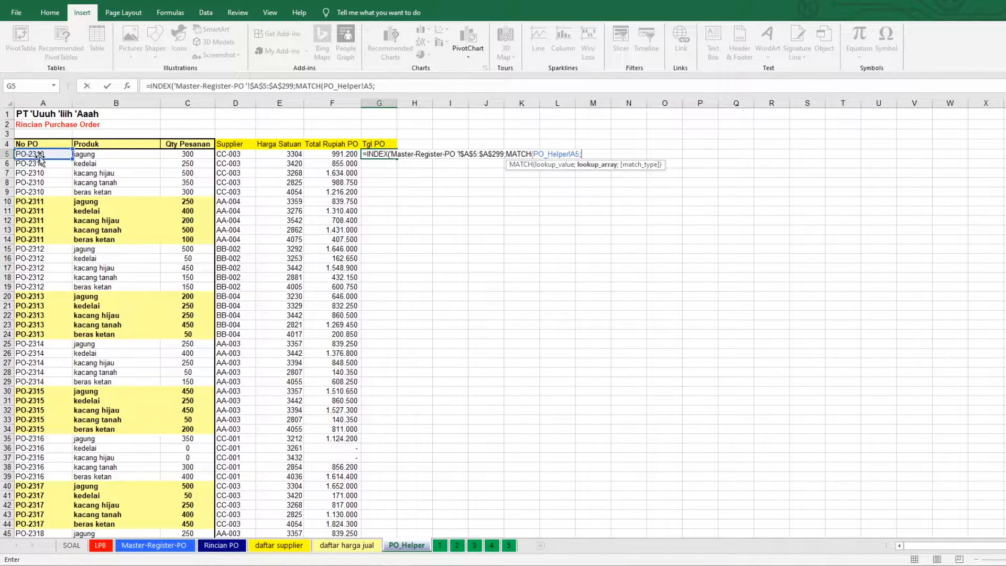
Step: Complete the Tgl PO formula with Master-Register-PO range $B$5:$B$299 as the lookup array and match type 0
click(154, 545)
scroll(503, 322, up, 20)
click(122, 162)
key(ctrl+shift+Down)
key(F4)
text(;0)
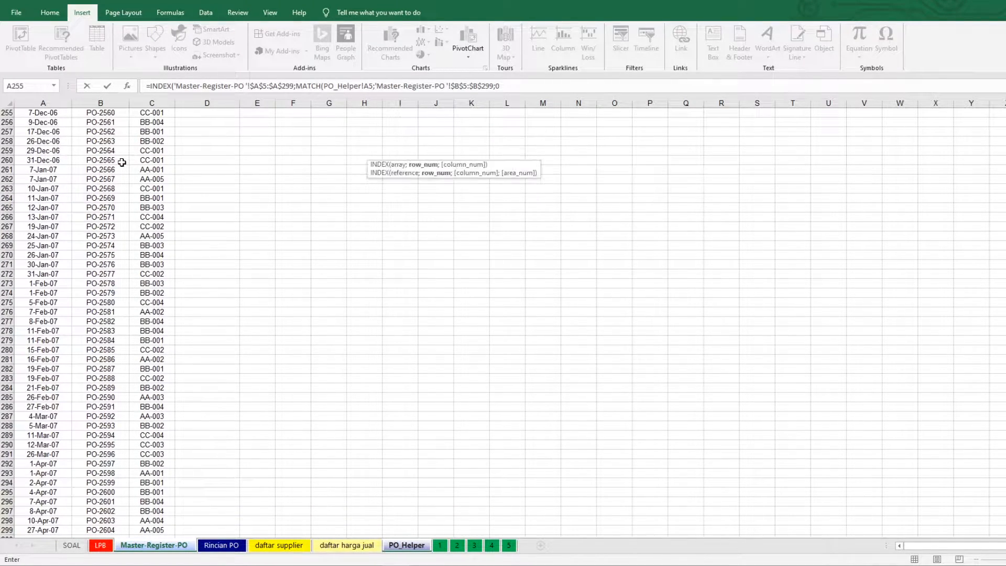
text()))
key(Return)
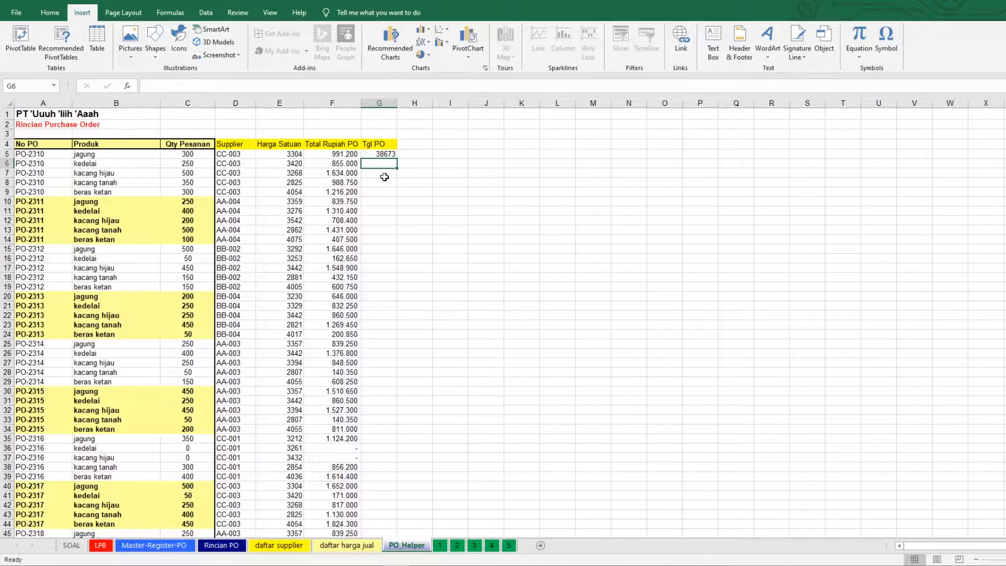
Step: Format the PO date in G5 as Long Date and fill its formula down the whole Tgl PO column
click(392, 154)
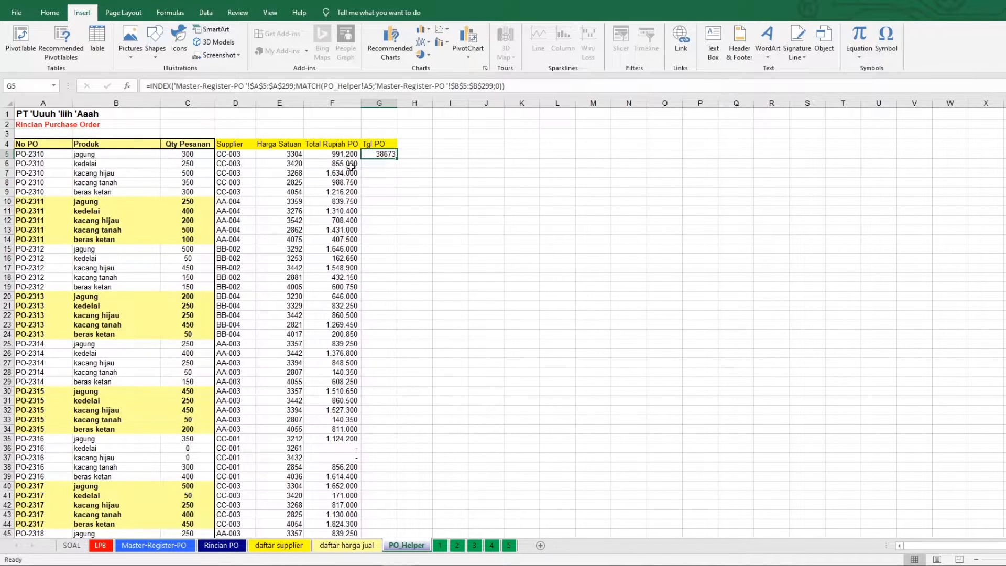
click(50, 13)
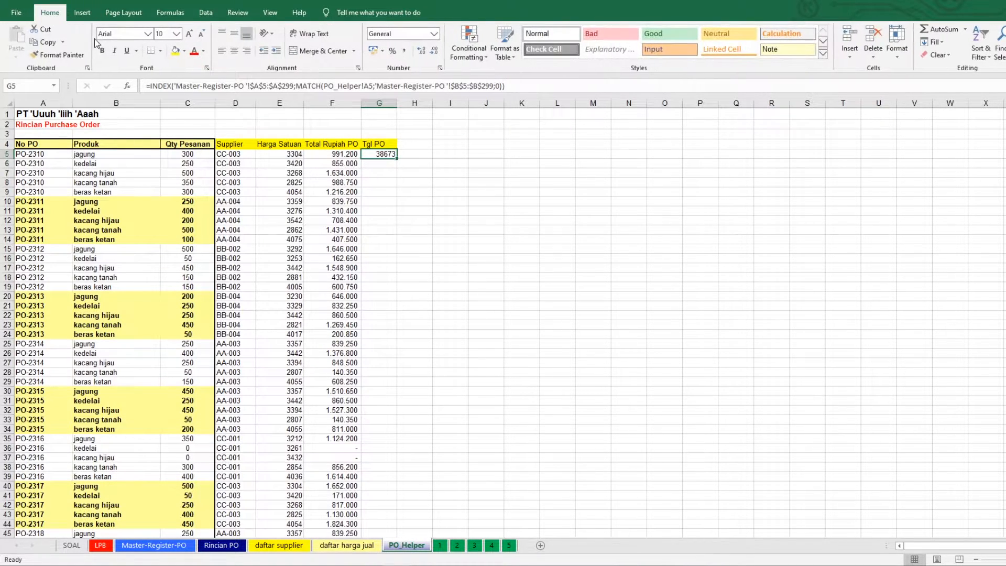
click(435, 34)
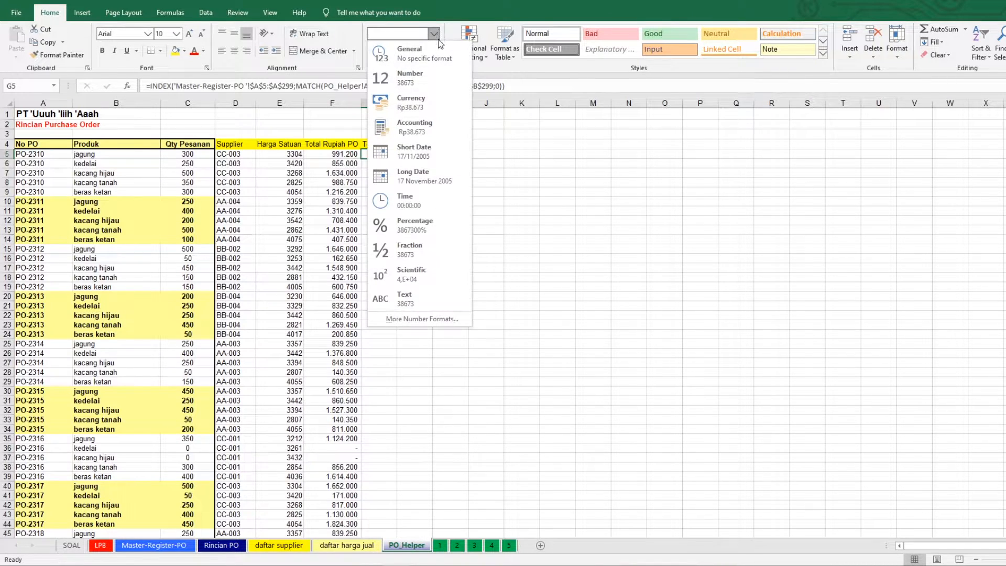
click(419, 181)
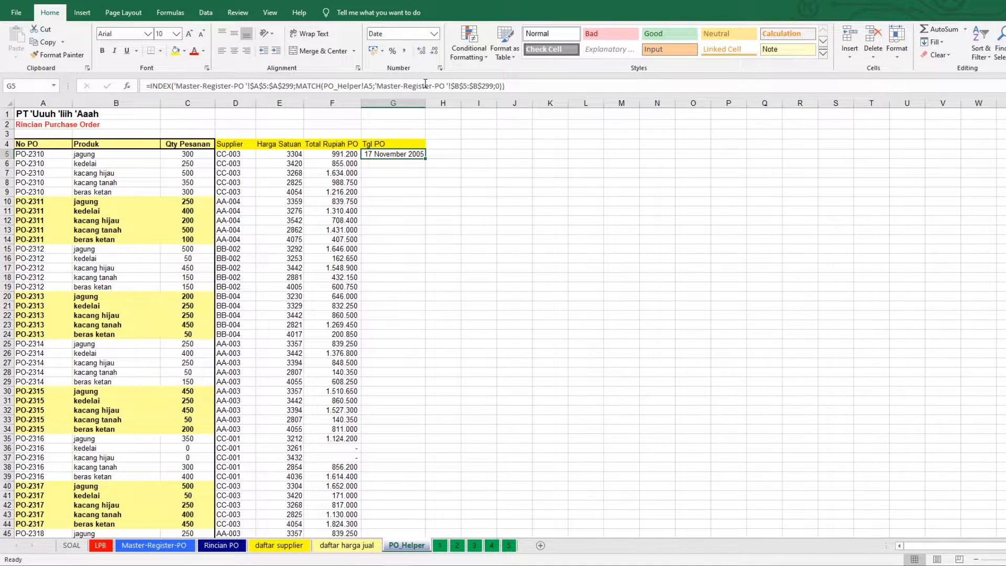
double_click(427, 159)
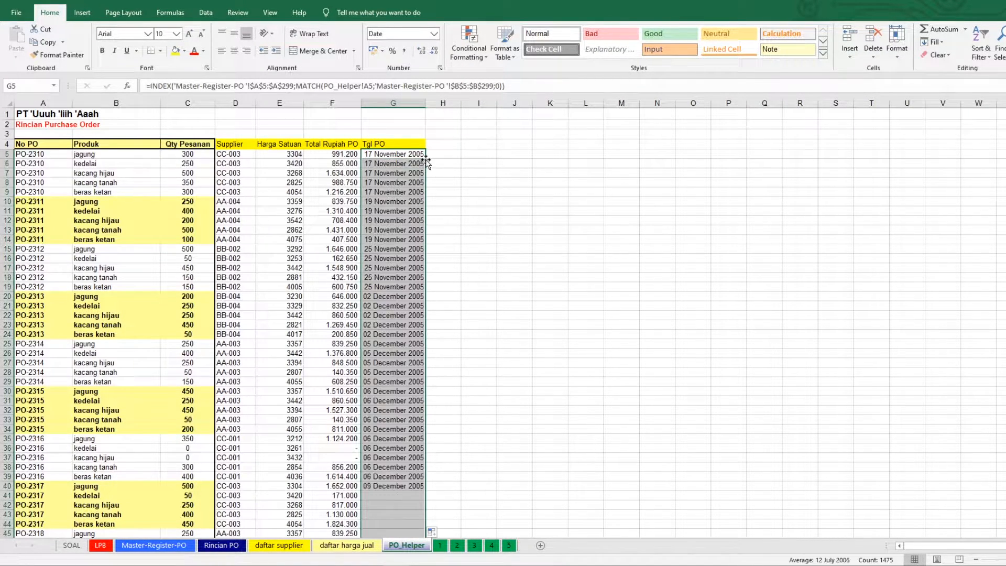
Step: Start a PivotTable at B2 of sheet 5, selecting its source range from the PO_Helper header row A4:G4
click(509, 545)
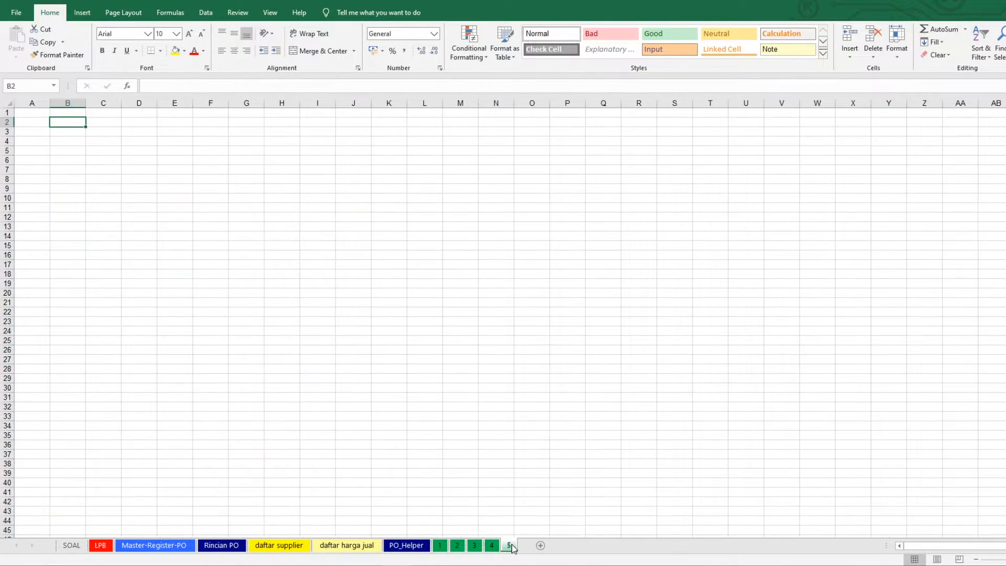
click(83, 14)
click(19, 45)
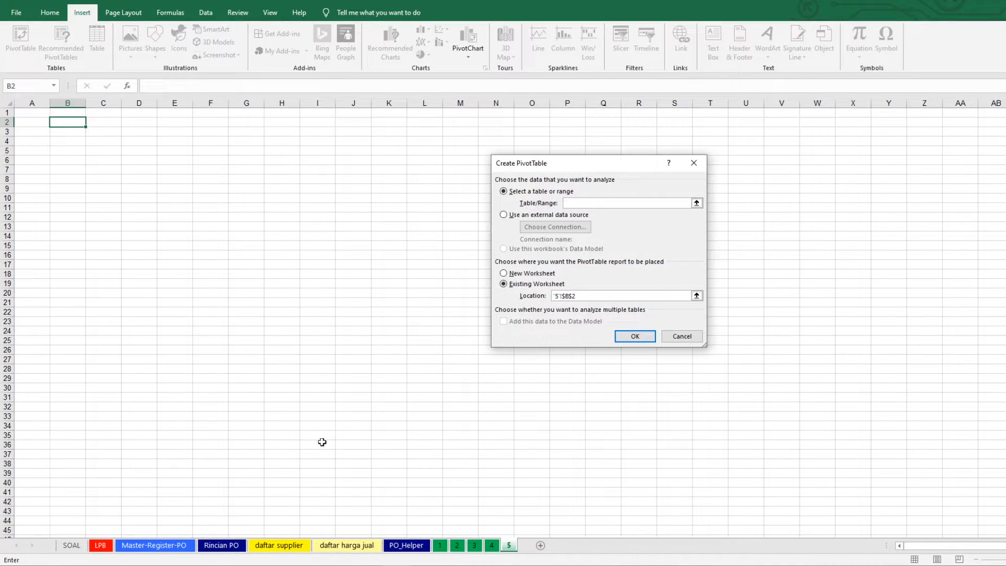
click(406, 546)
click(27, 143)
drag(27, 143, 399, 143)
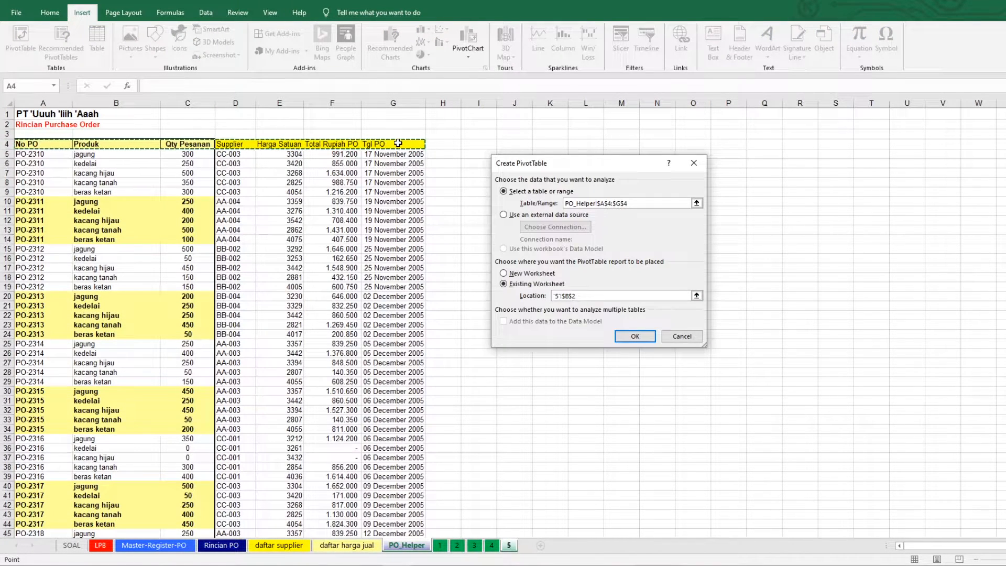
Step: Create the PivotTable on sheet 5 from PO_Helper A4:G1479, with Tgl PO as rows and Qty Pesanan and Total Rupiah PO as values
key(ctrl+shift+Down)
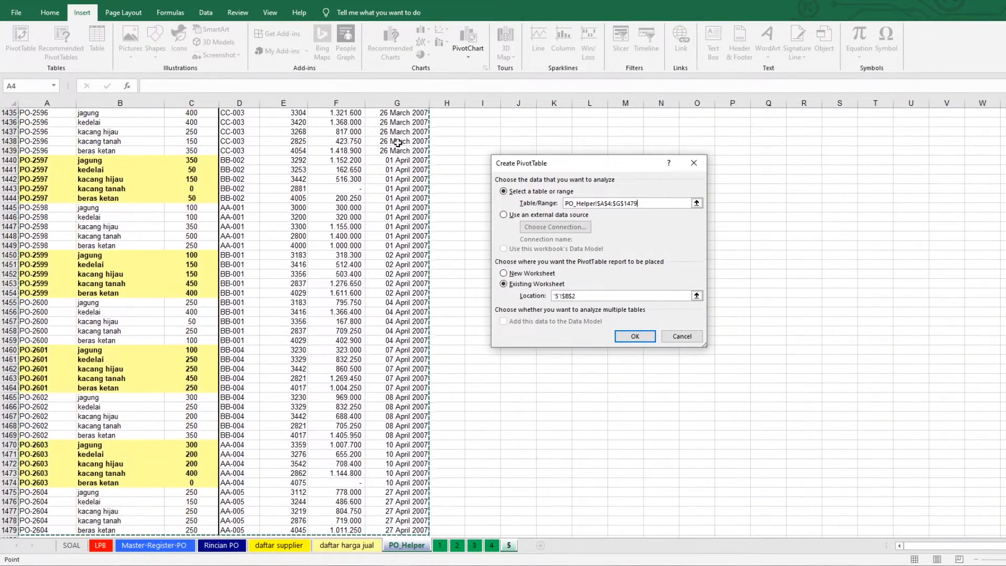
key(Return)
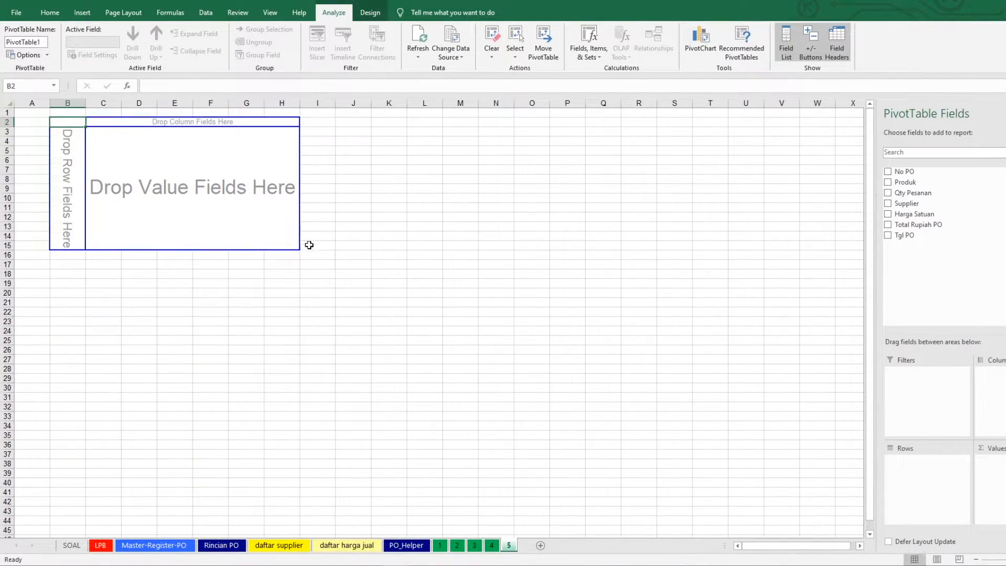
drag(884, 175, 521, 172)
drag(548, 235, 608, 469)
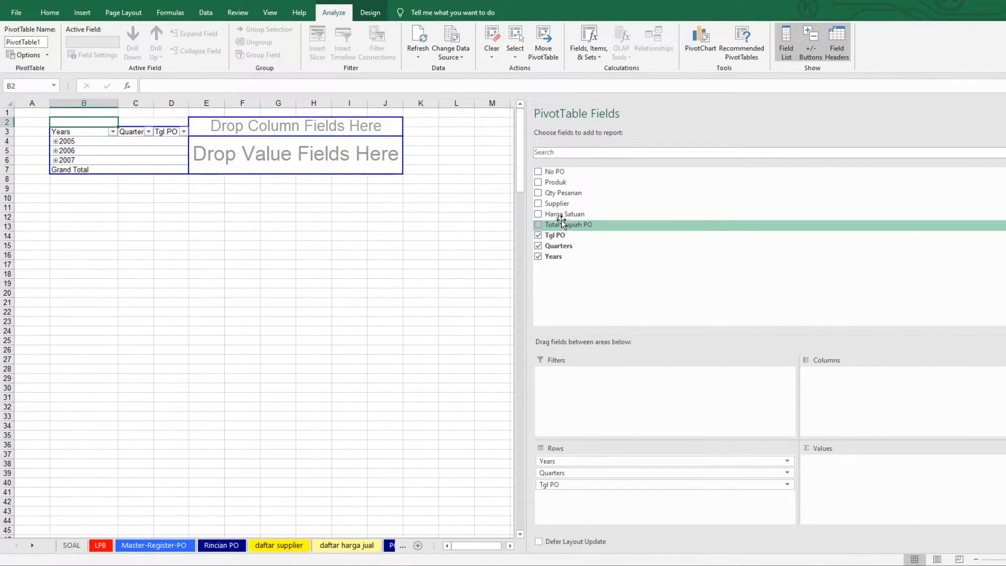
drag(564, 193, 851, 472)
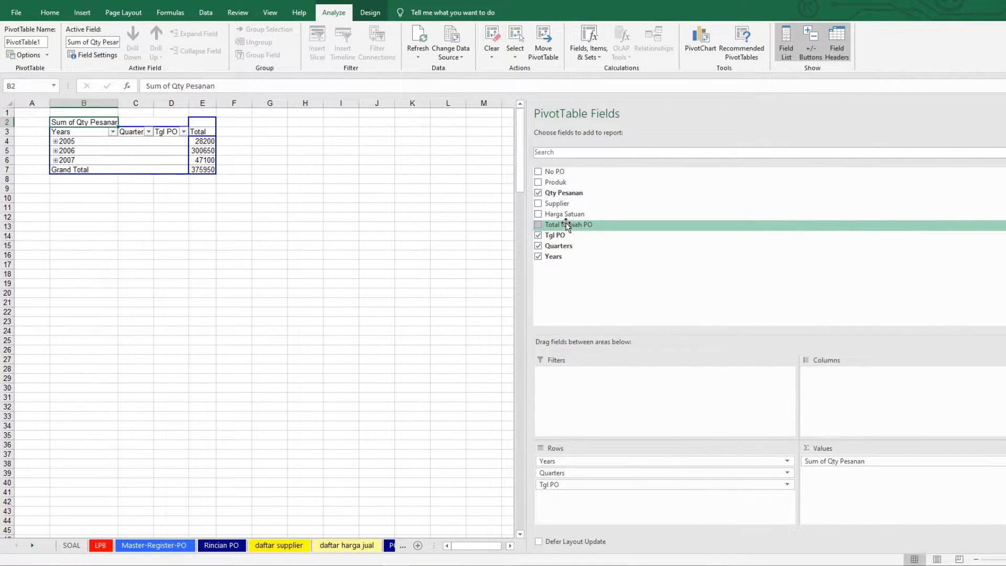
drag(566, 225, 830, 474)
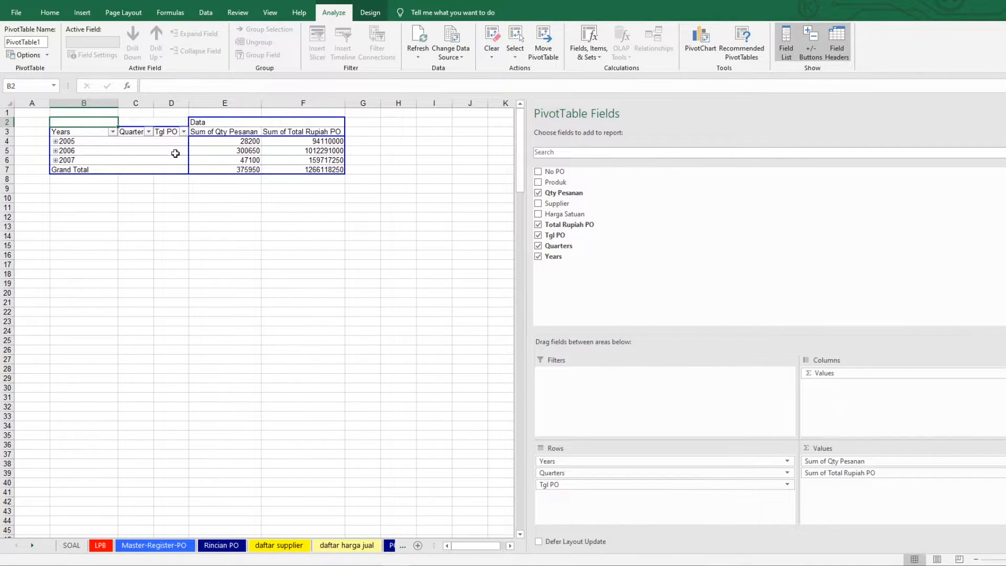
Step: Change the date grouping of the PivotTable rows to months and years only, leaving out quarters
click(99, 152)
right_click(97, 152)
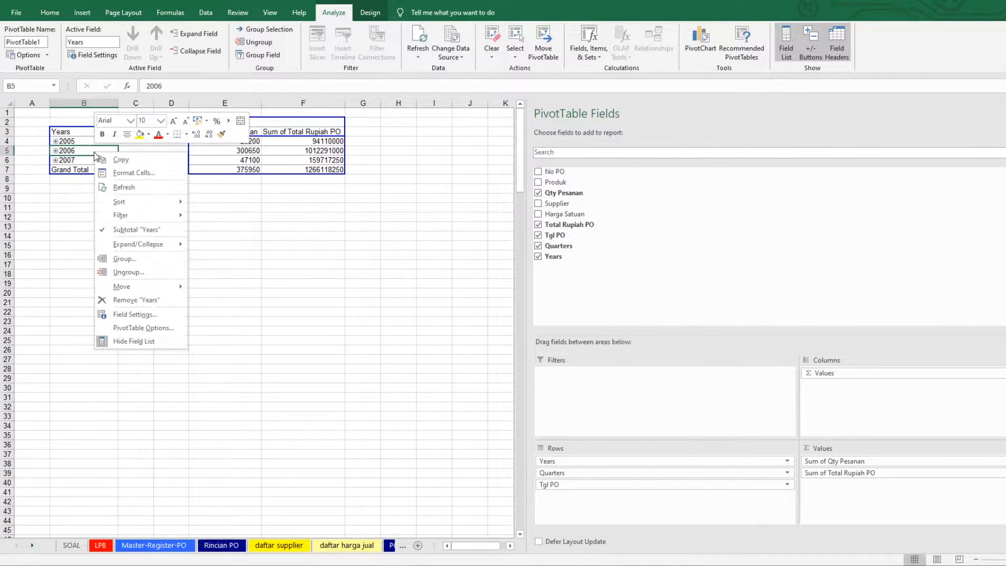
click(150, 265)
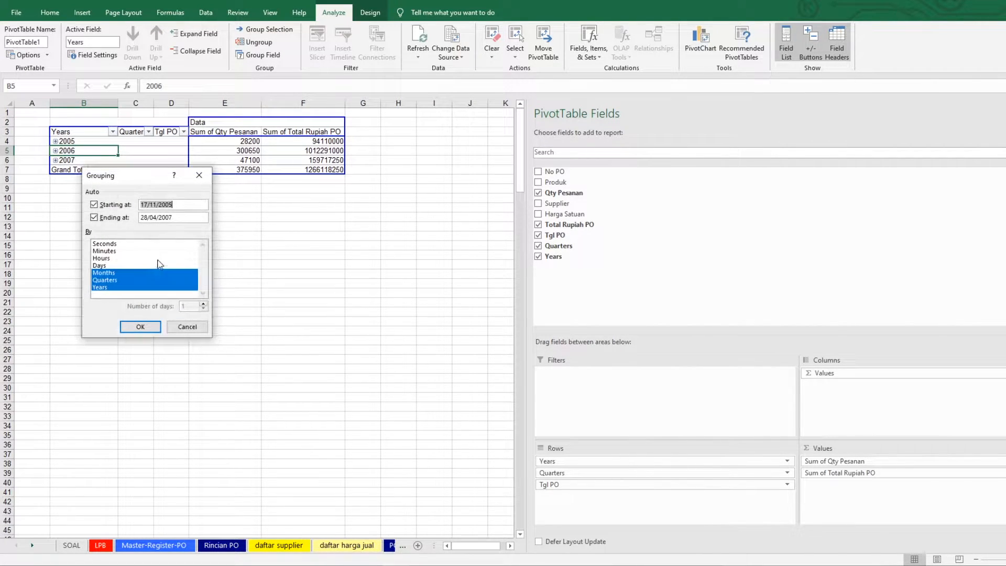
click(111, 281)
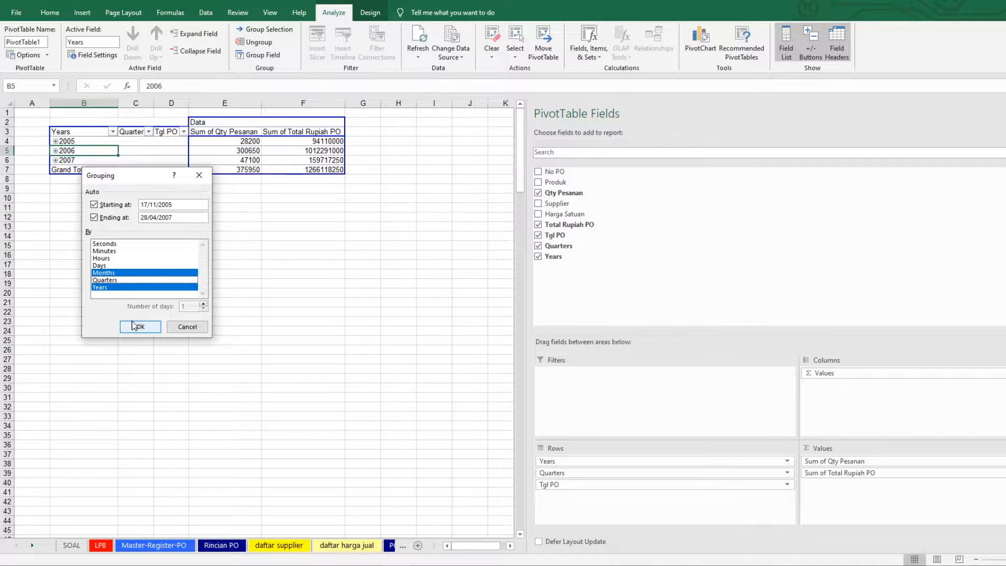
click(132, 327)
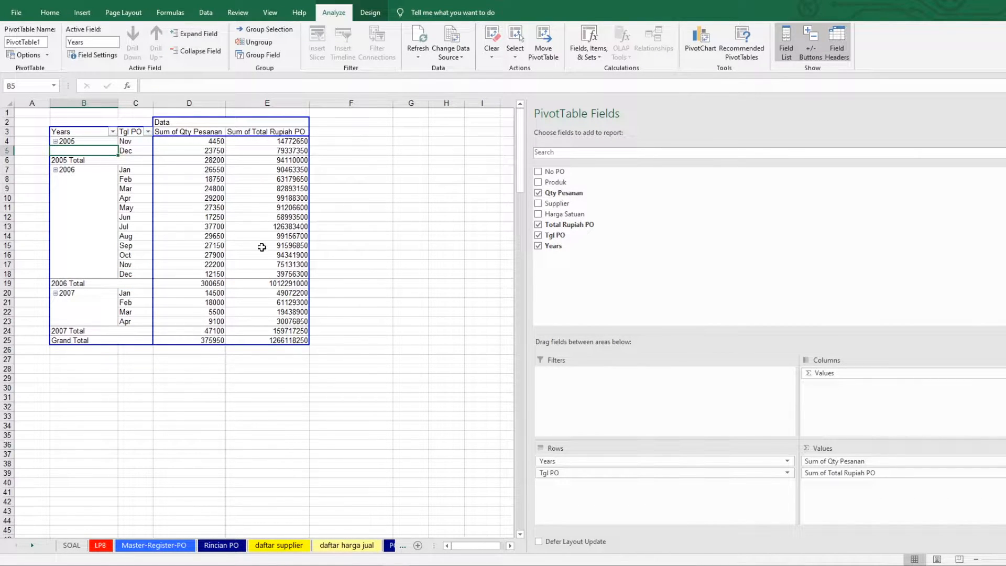
Step: Set the subtotals of the Years row field to None
click(557, 461)
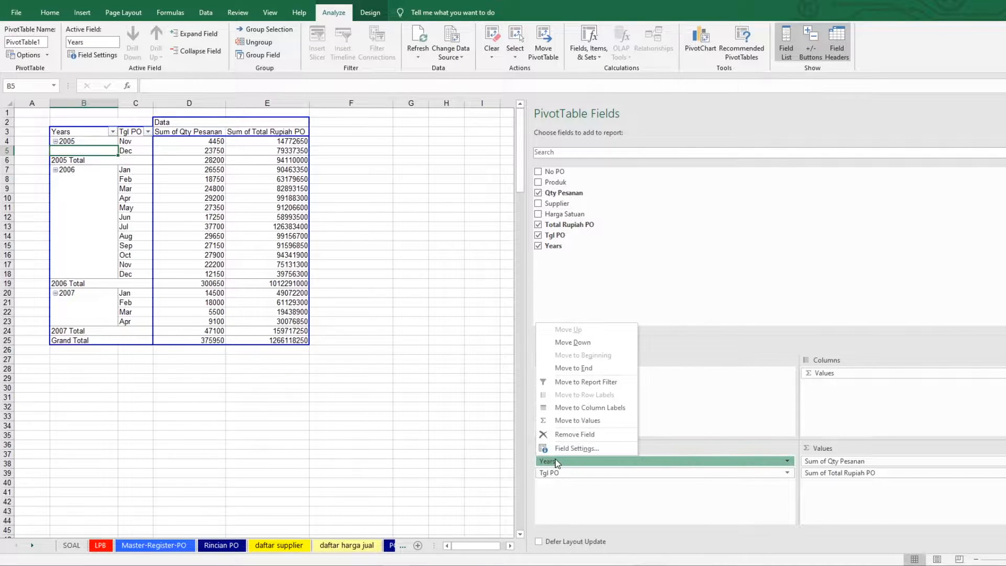
click(566, 448)
click(504, 228)
click(644, 351)
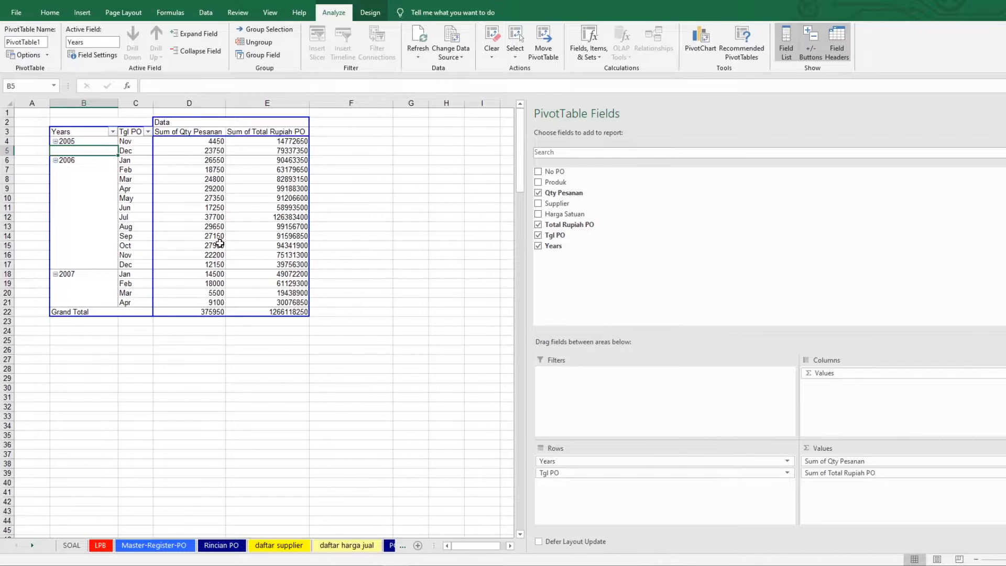
Step: Format the Sum of Total Rupiah PO values as Number with 0 decimal places and the 1000 separator
click(182, 168)
click(203, 149)
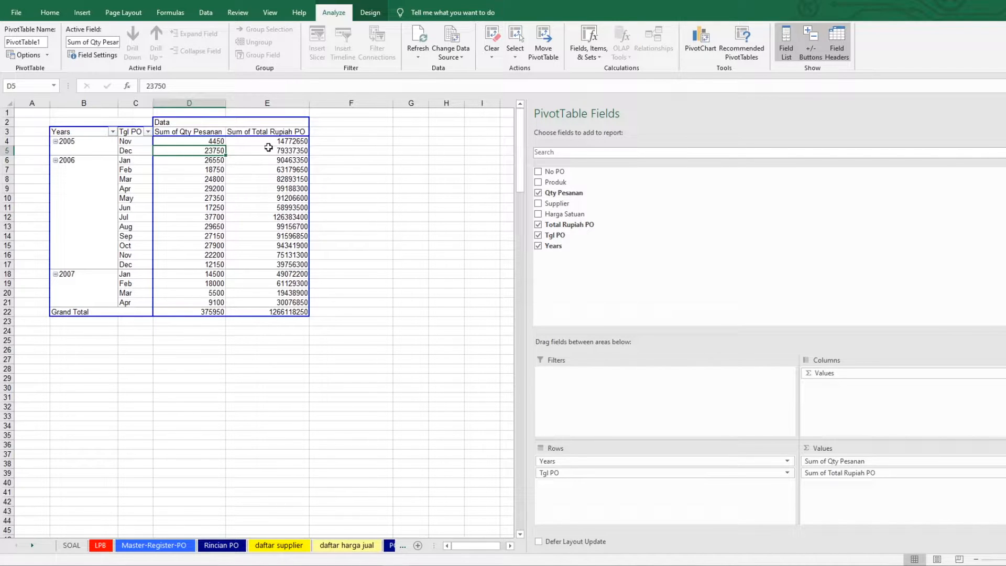
click(269, 149)
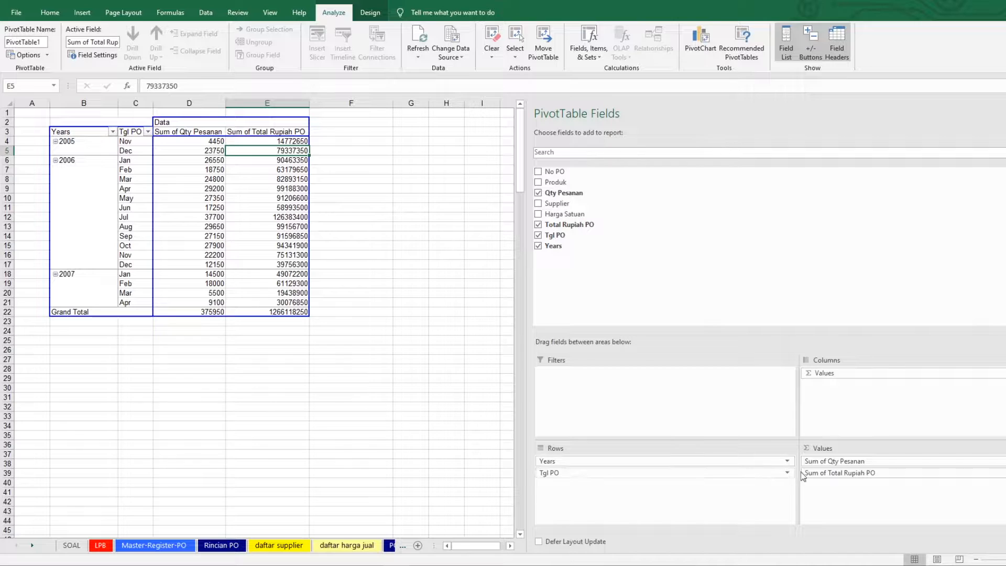
click(825, 471)
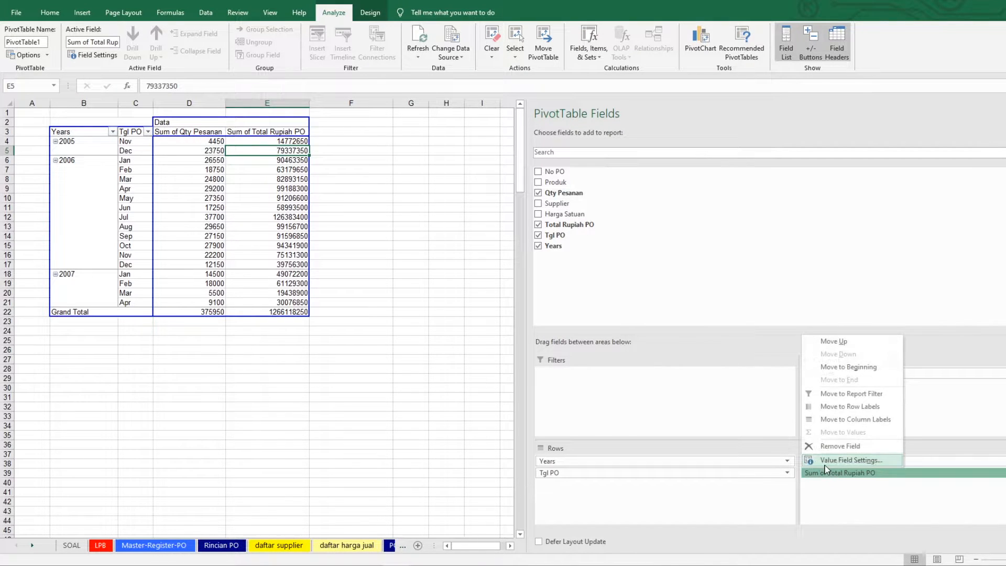
click(850, 460)
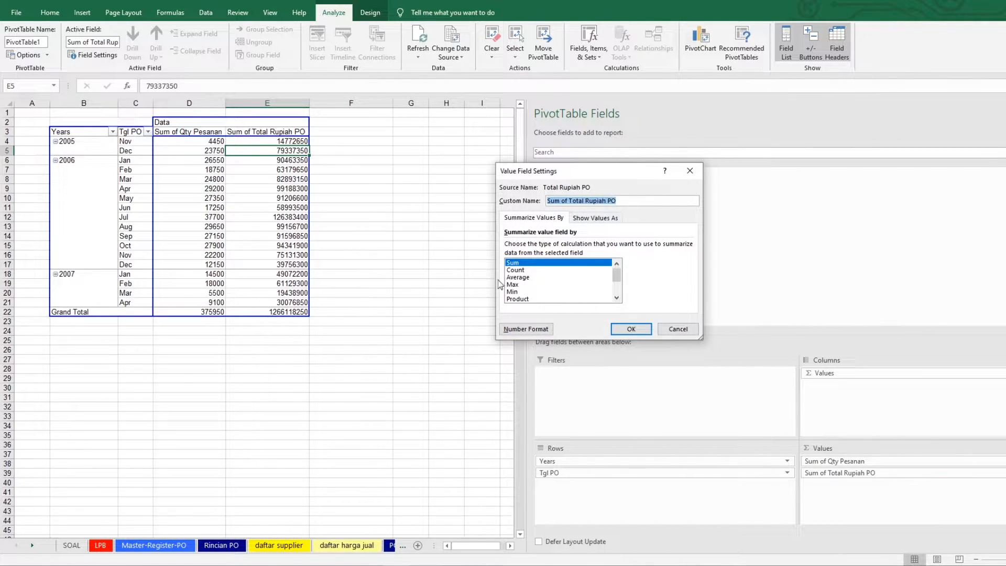
click(520, 330)
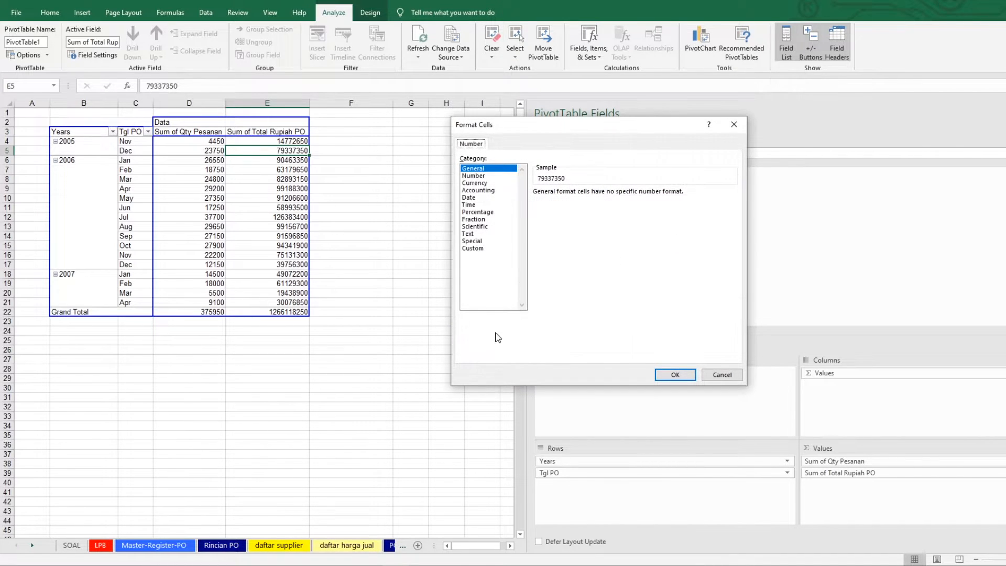
click(481, 176)
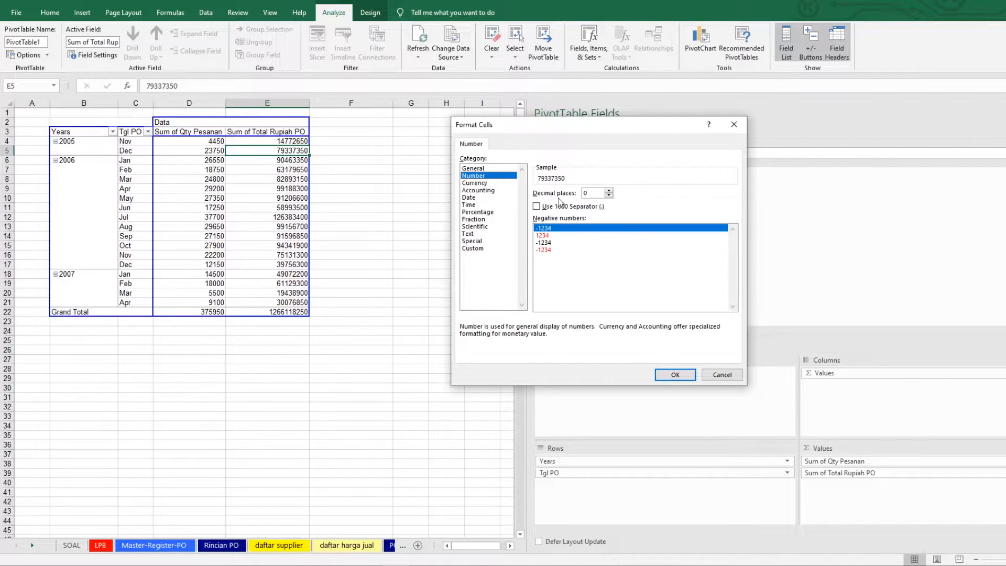
click(563, 206)
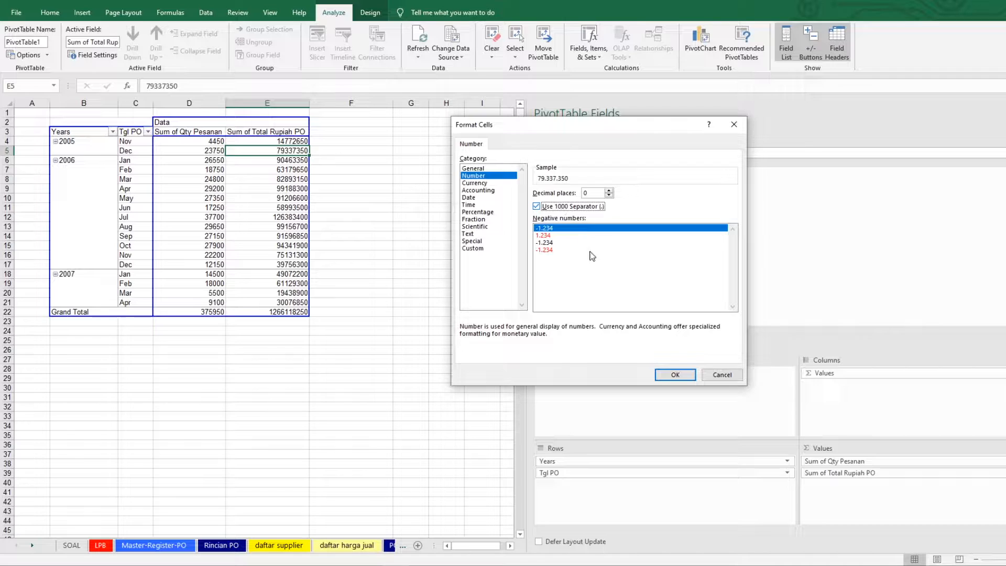
click(675, 374)
click(631, 329)
click(390, 256)
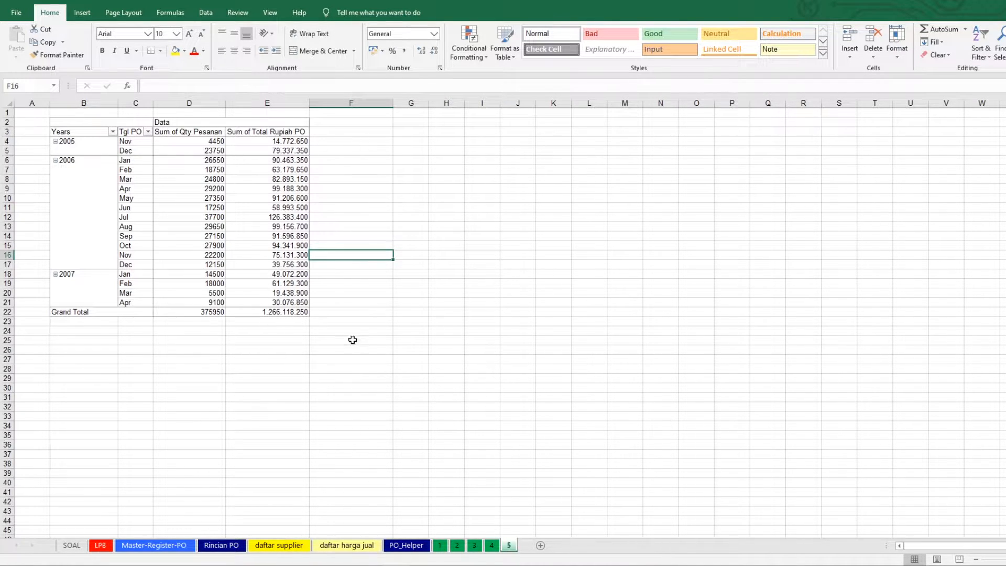
Step: Sum the Rupiah PO column in K18 of sheet 4 and autofit column K to compare with sheet 5's grand total
click(491, 546)
click(508, 546)
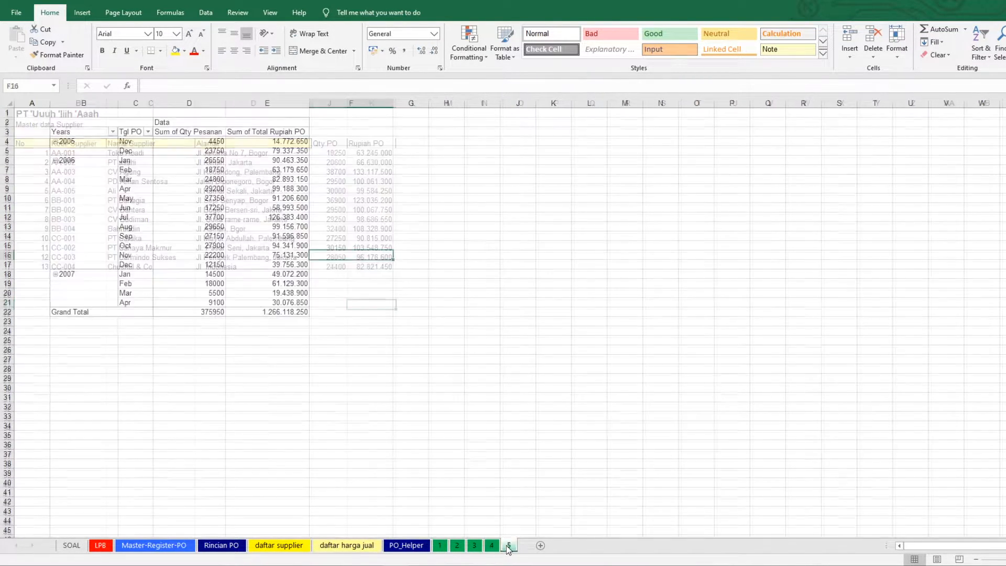
click(492, 546)
click(475, 546)
click(492, 545)
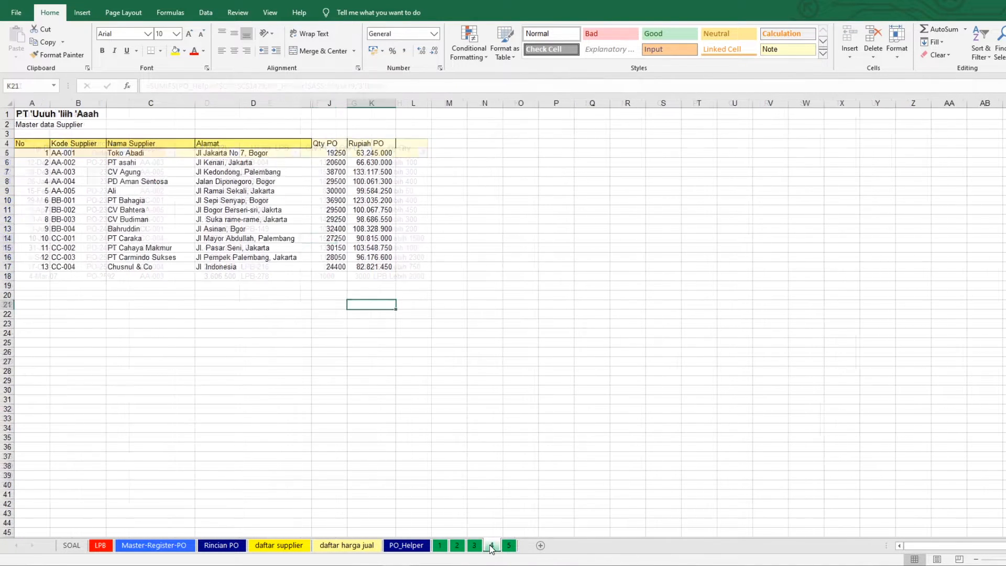
click(380, 279)
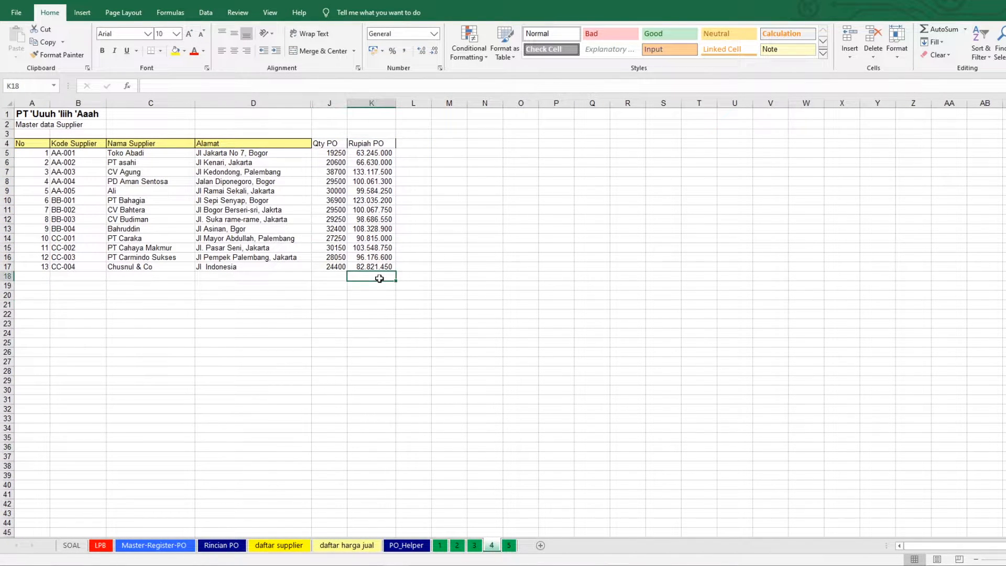
key(alt+equal)
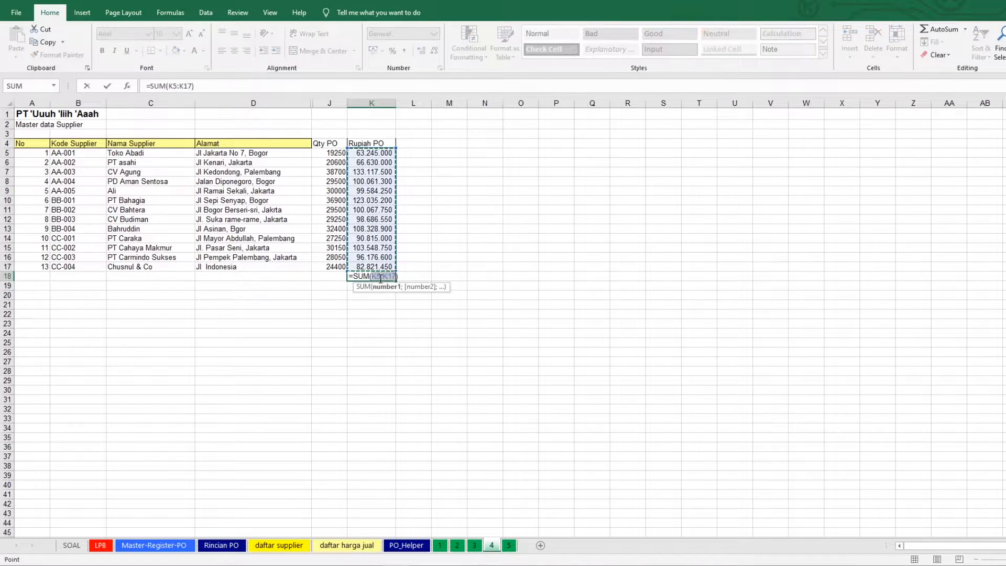
key(Return)
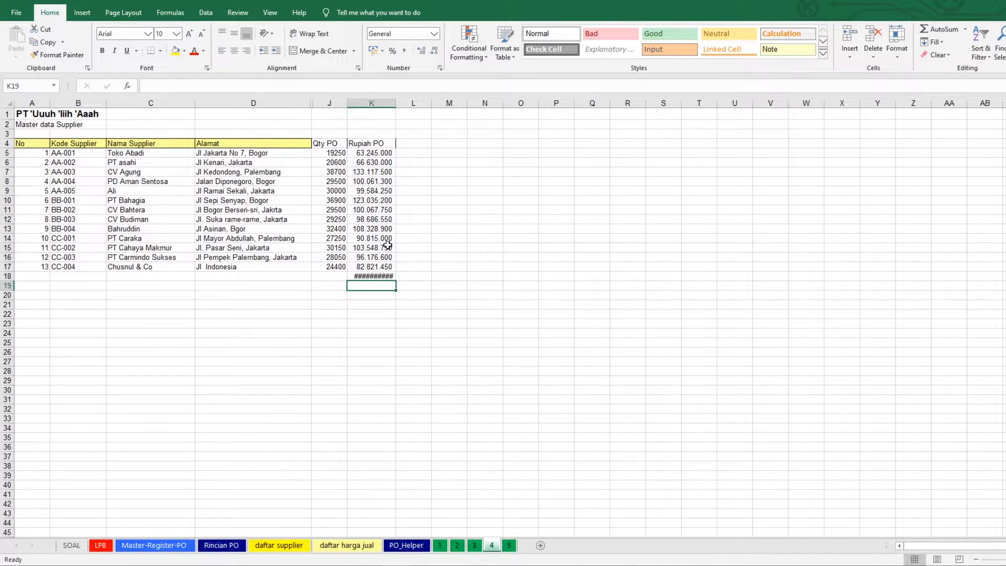
double_click(396, 103)
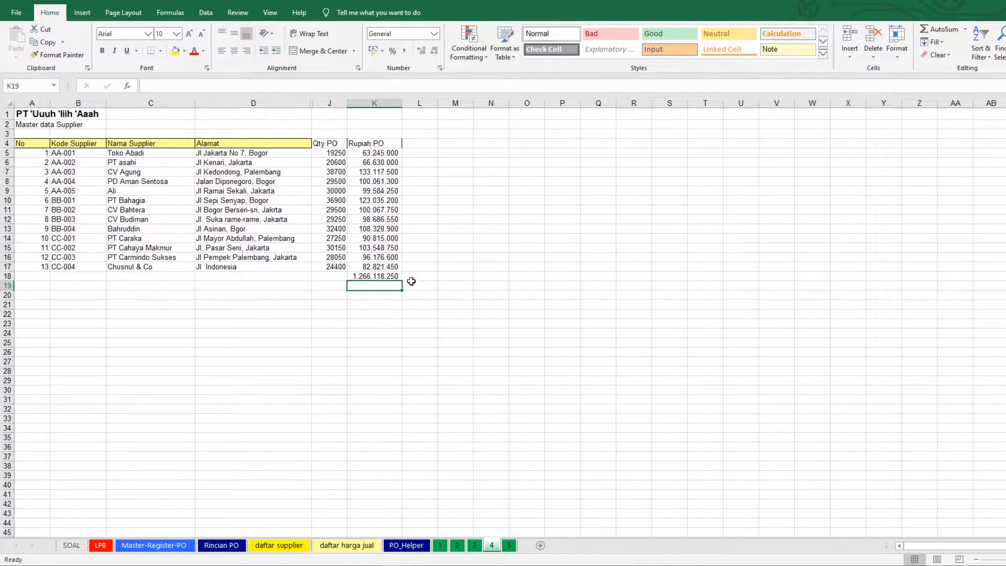
click(508, 546)
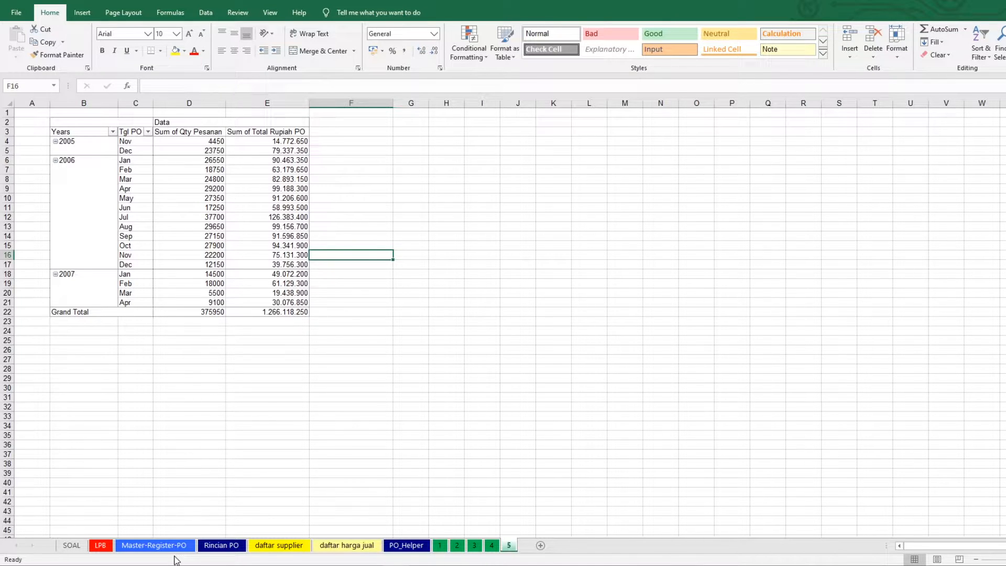
Step: After checking the question list on SOAL, add a worksheet named 6 after sheet 5 and give its tab a green colour
click(69, 545)
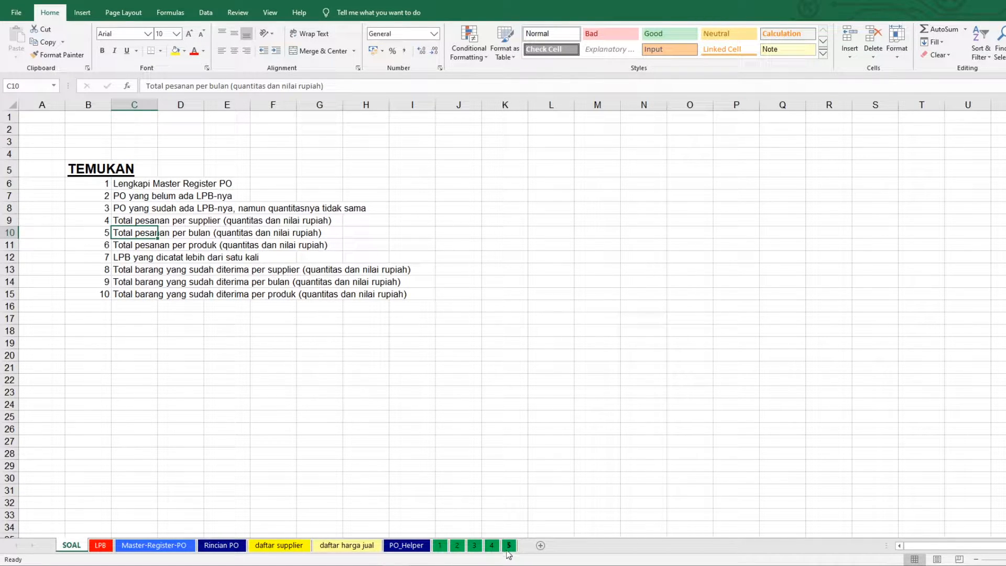
click(419, 547)
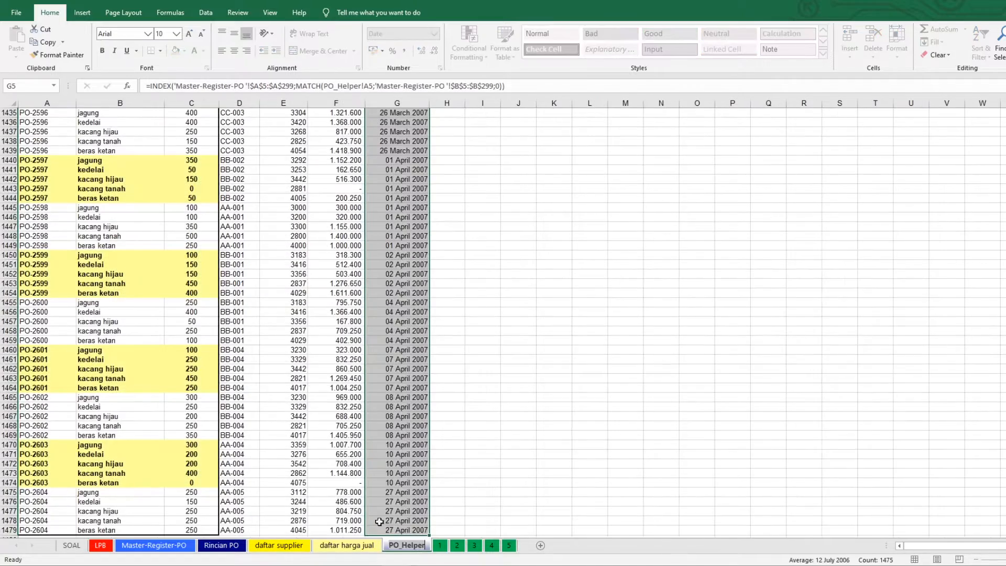
drag(1005, 519, 1005, 112)
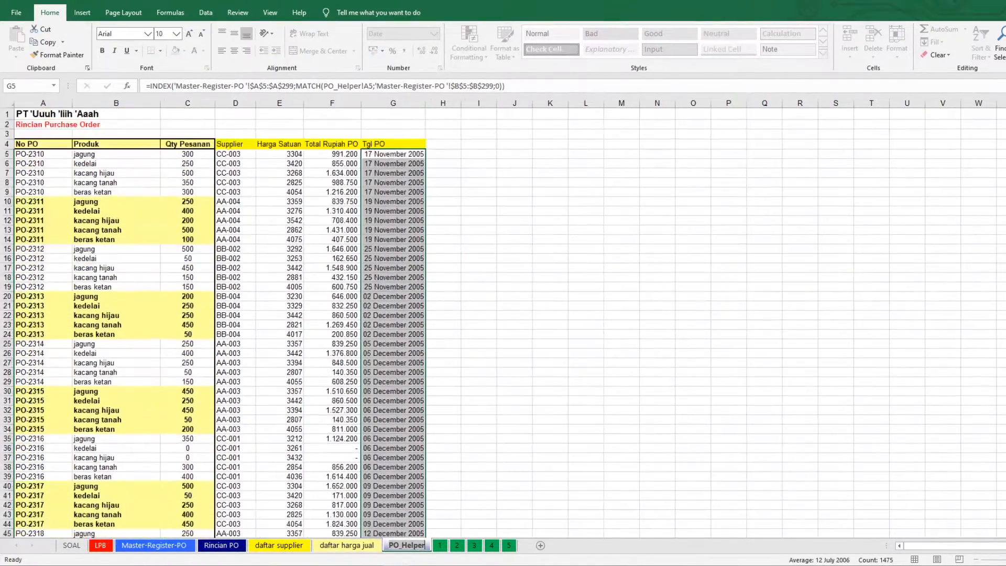
click(207, 178)
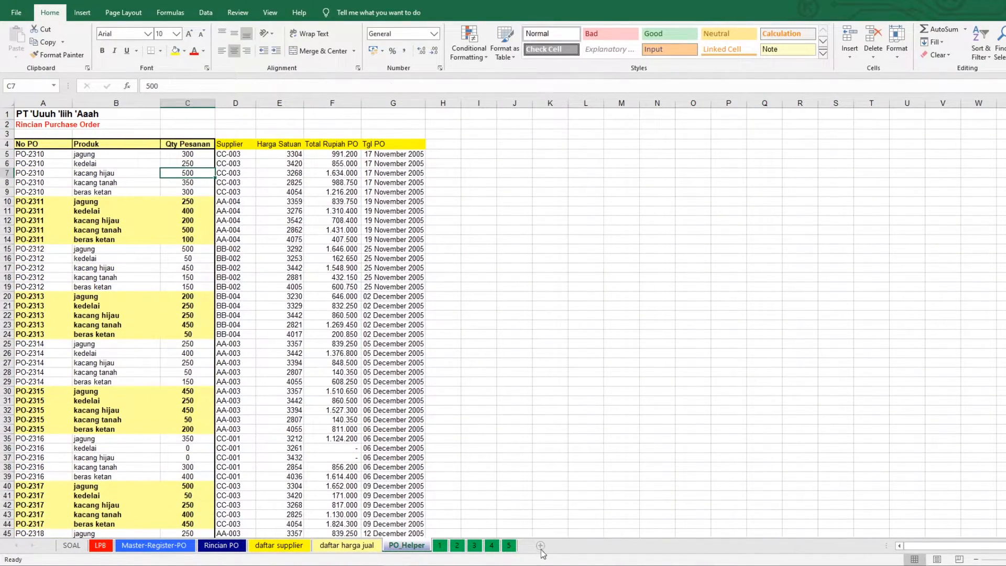
click(539, 546)
drag(545, 547, 540, 547)
double_click(539, 546)
text(6)
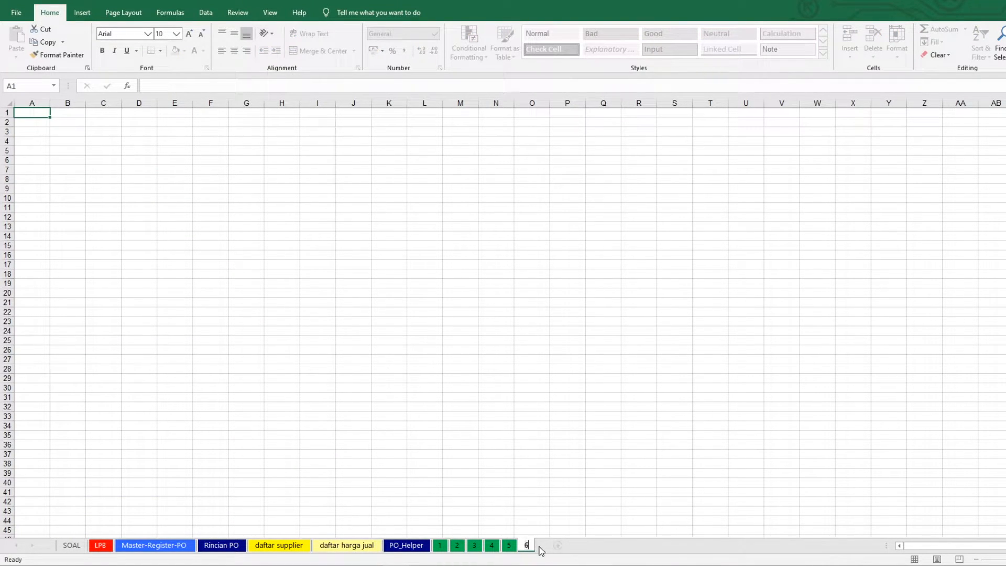
key(Return)
right_click(527, 546)
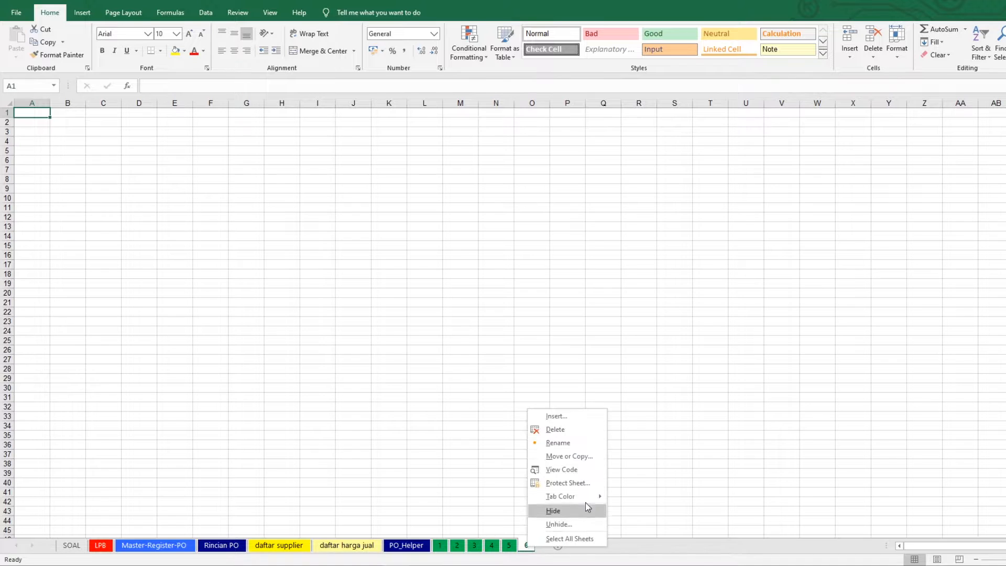
mouse_move(555, 497)
click(654, 529)
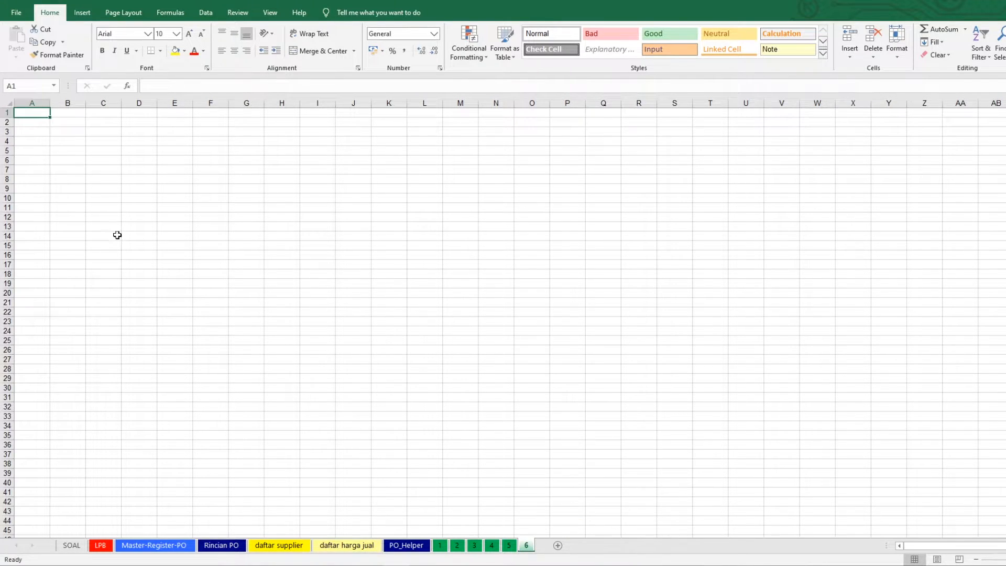
Step: Insert a PivotTable at B2 of sheet 6 using PO_Helper range A4:G1479 as its source
click(67, 123)
click(83, 12)
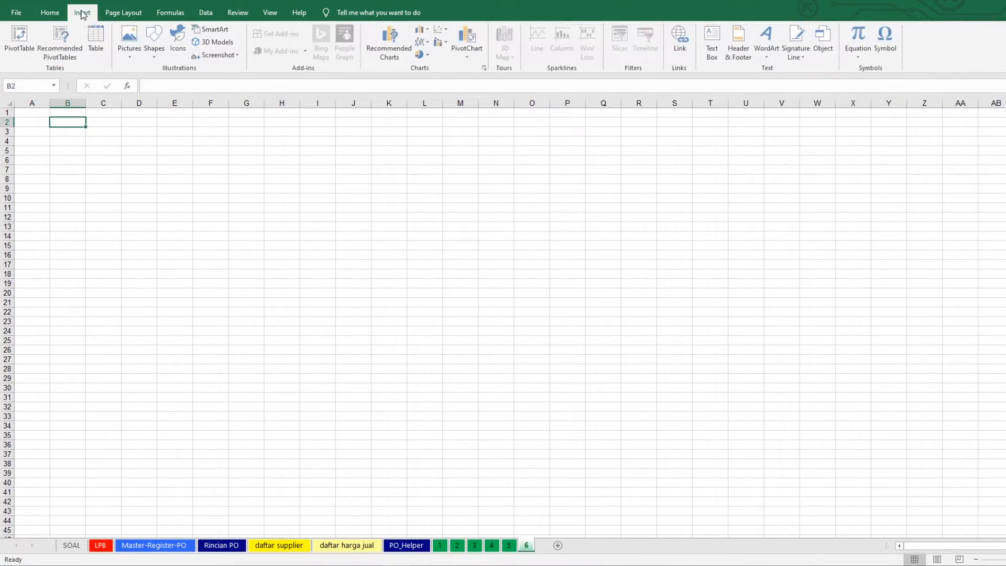
click(28, 36)
click(407, 545)
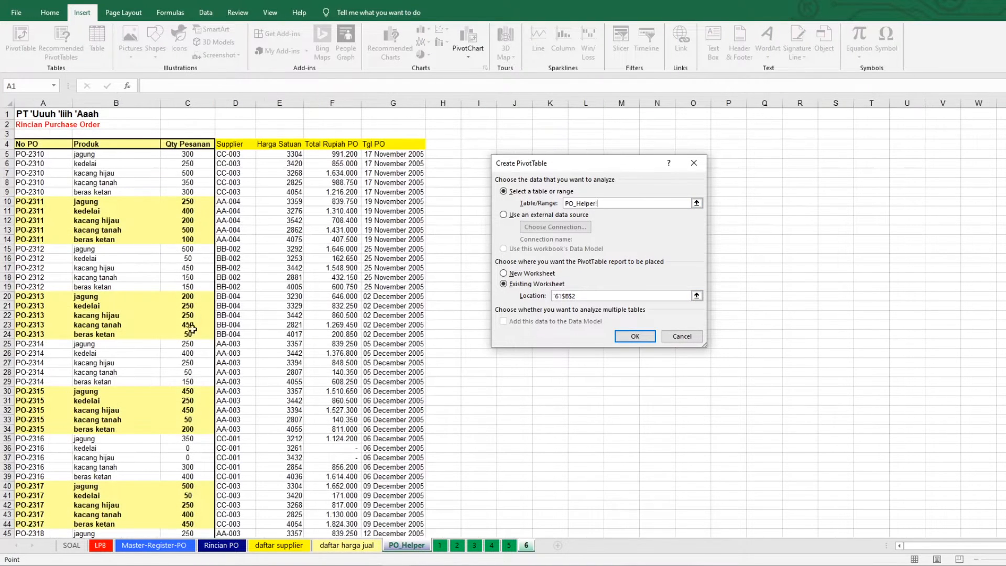
drag(31, 144, 395, 145)
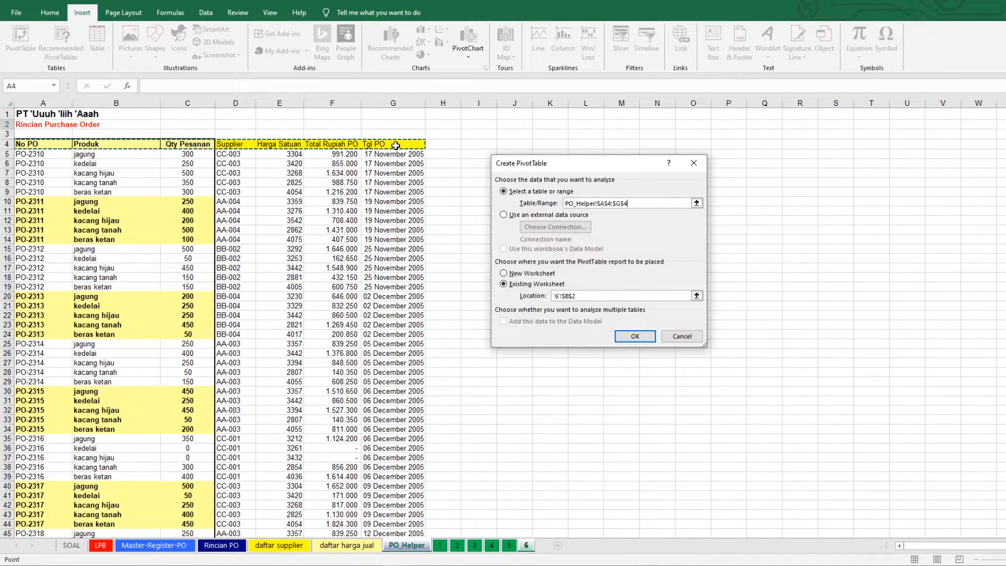
key(ctrl+shift+Down)
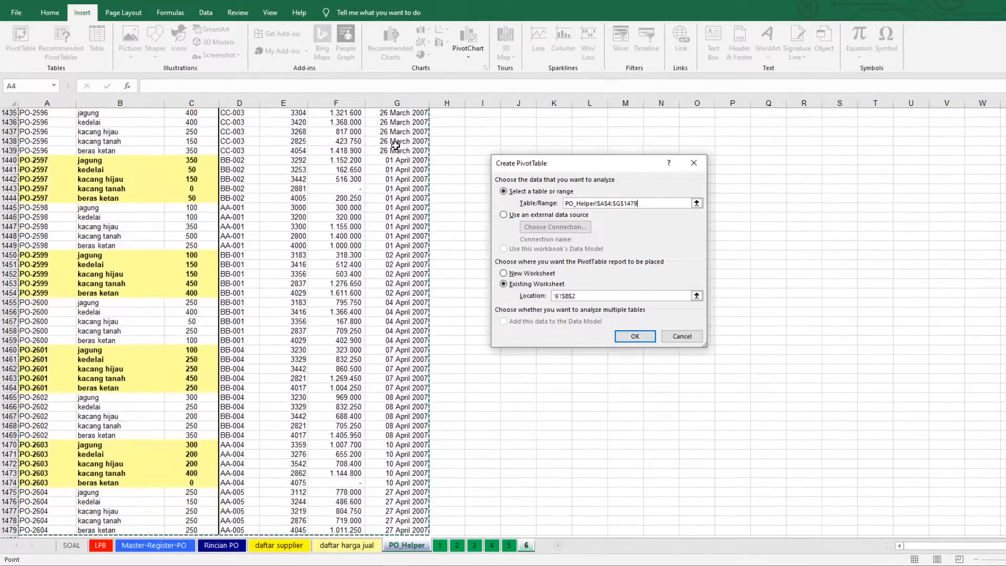
key(Return)
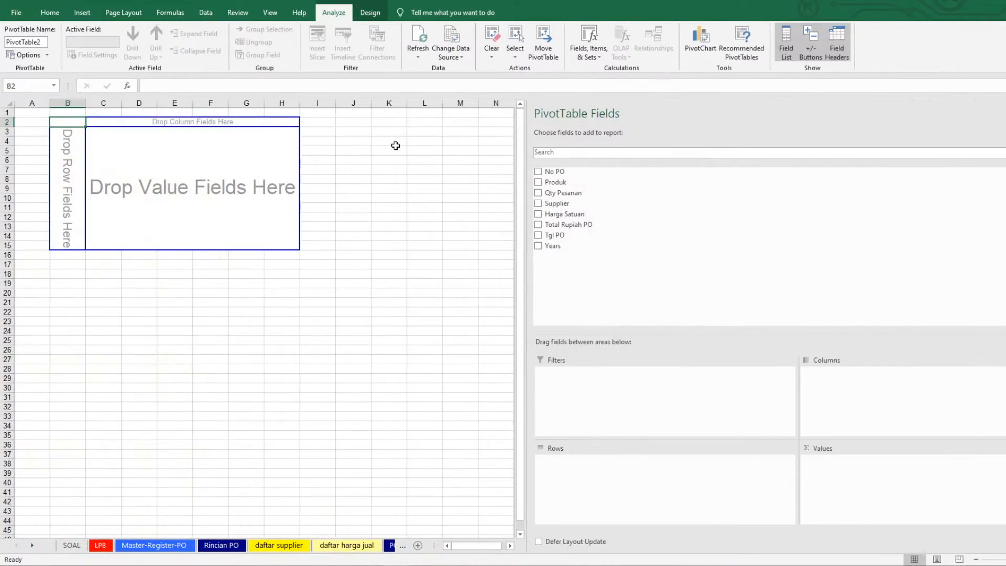
Step: Lay out the PivotTable with Produk as rows and the sums of Qty Pesanan and Total Rupiah PO as values
drag(556, 182, 614, 461)
drag(564, 193, 854, 478)
drag(568, 224, 851, 483)
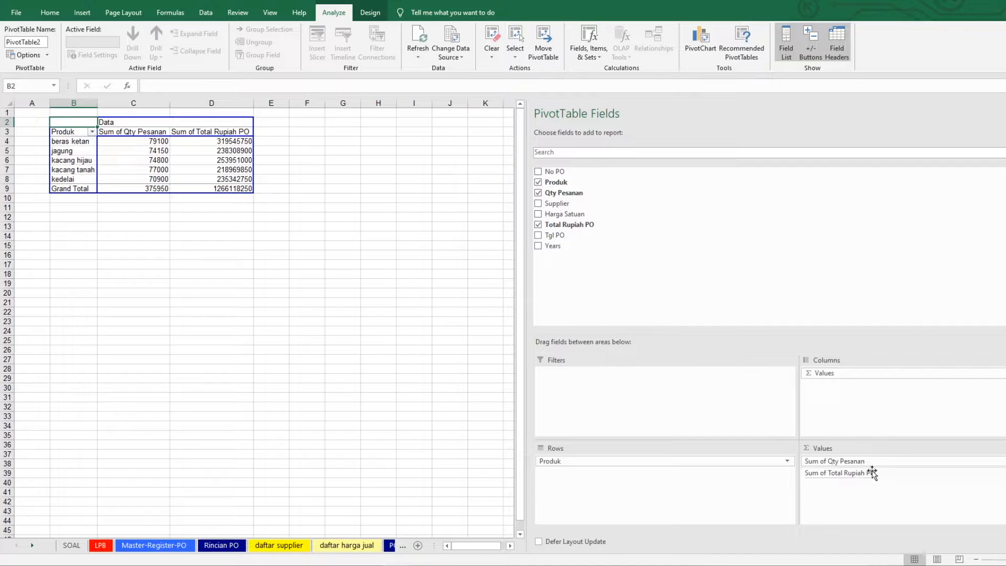
Step: Format the Sum of Total Rupiah PO values as whole numbers with the 1000 separator, and compare the grand totals with sheet 5
click(849, 472)
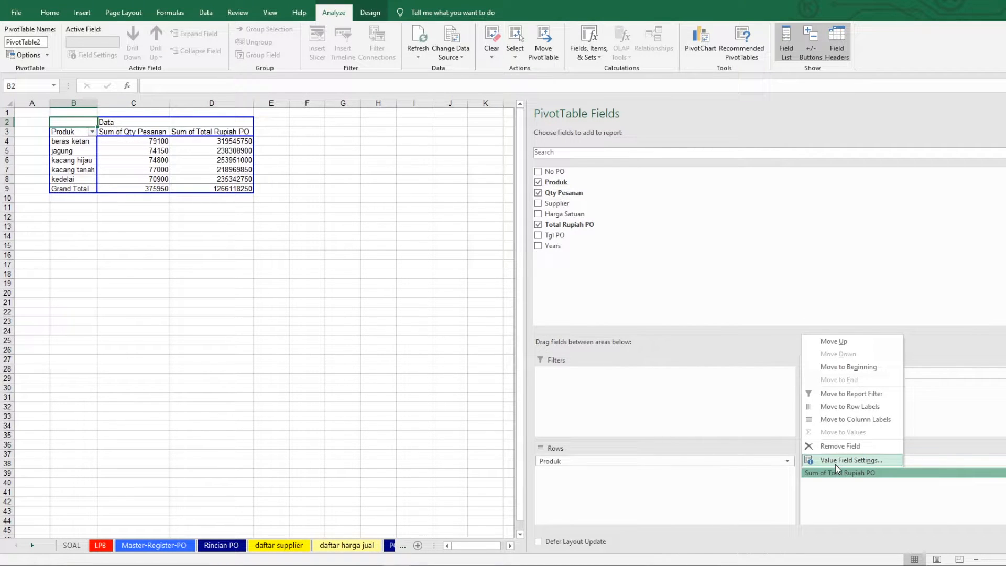
click(838, 463)
scroll(565, 289, down, 2)
key(Escape)
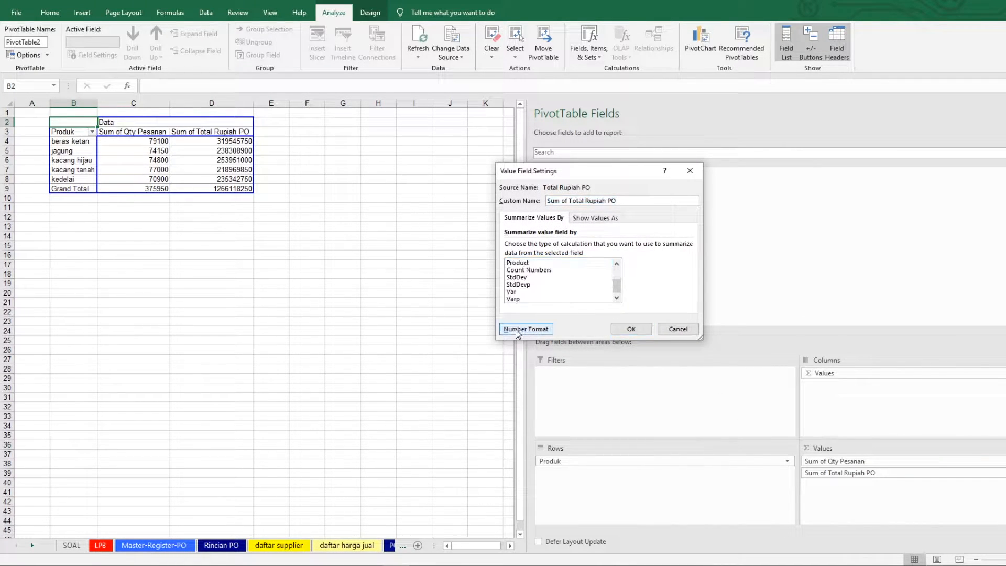
click(499, 175)
click(580, 204)
click(675, 374)
click(632, 329)
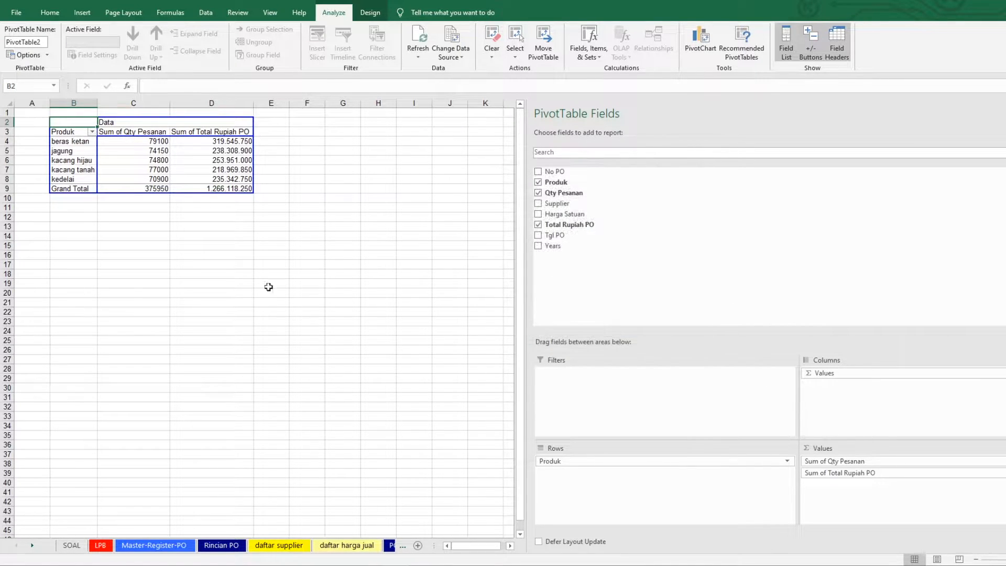
click(307, 217)
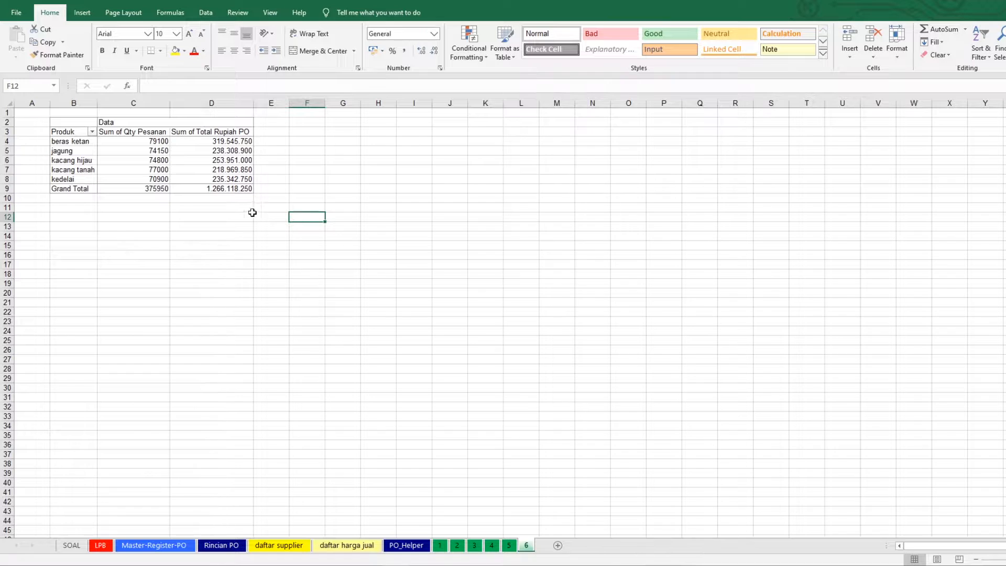
click(510, 545)
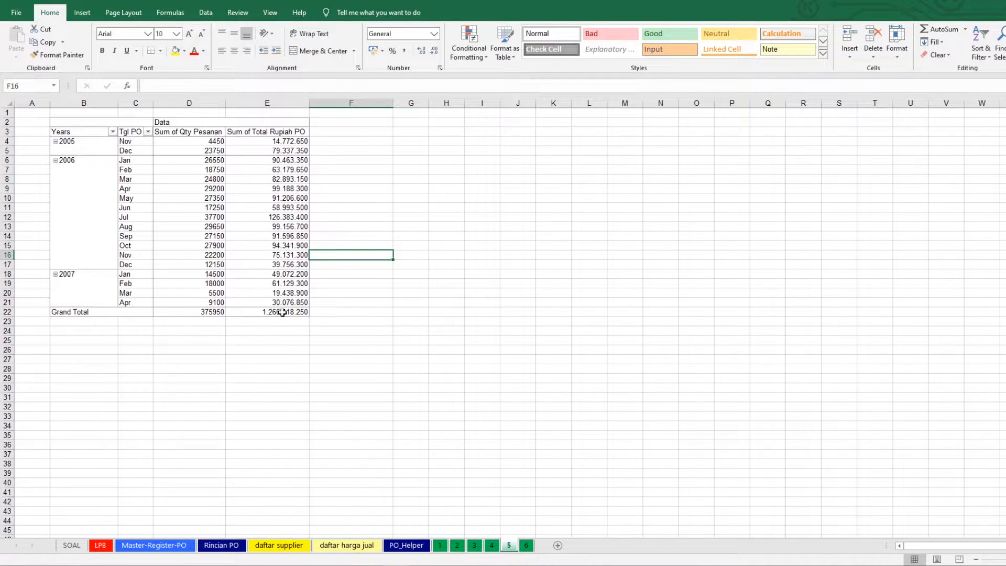
Step: After checking the question list on SOAL, create a copy of the LPB sheet at the end of the workbook
click(72, 546)
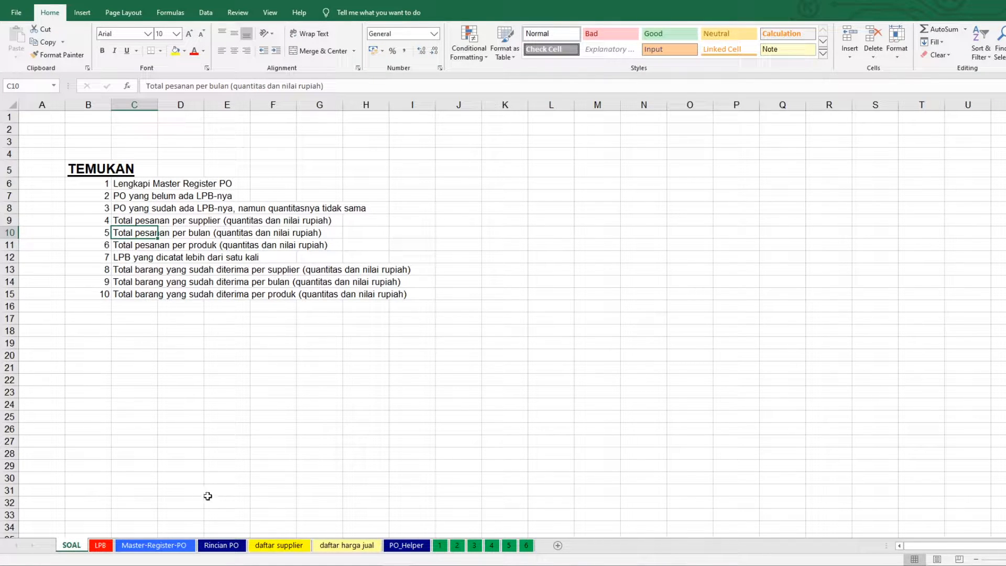
click(110, 549)
right_click(110, 550)
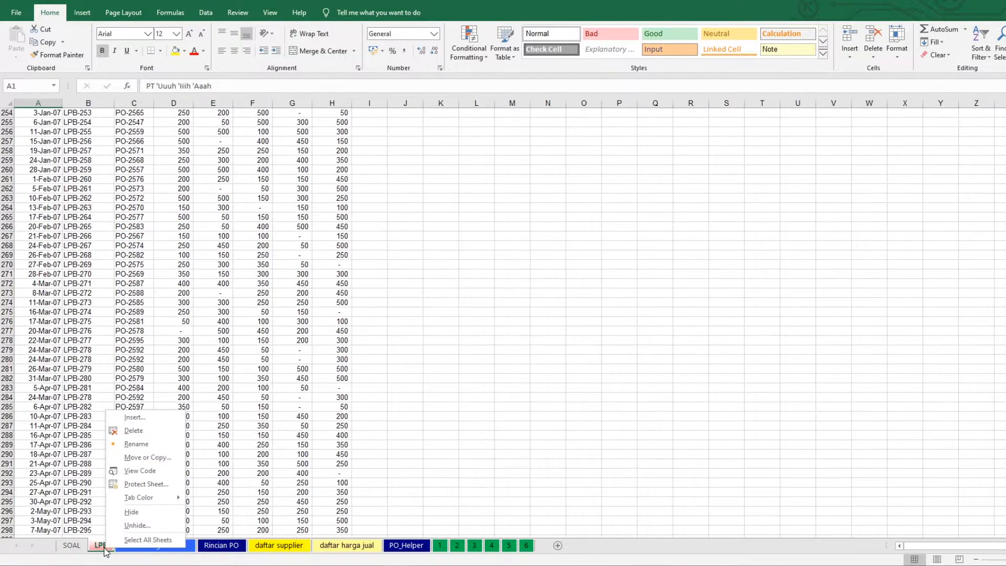
mouse_move(157, 502)
click(147, 457)
scroll(110, 464, down, 2)
click(107, 490)
click(84, 500)
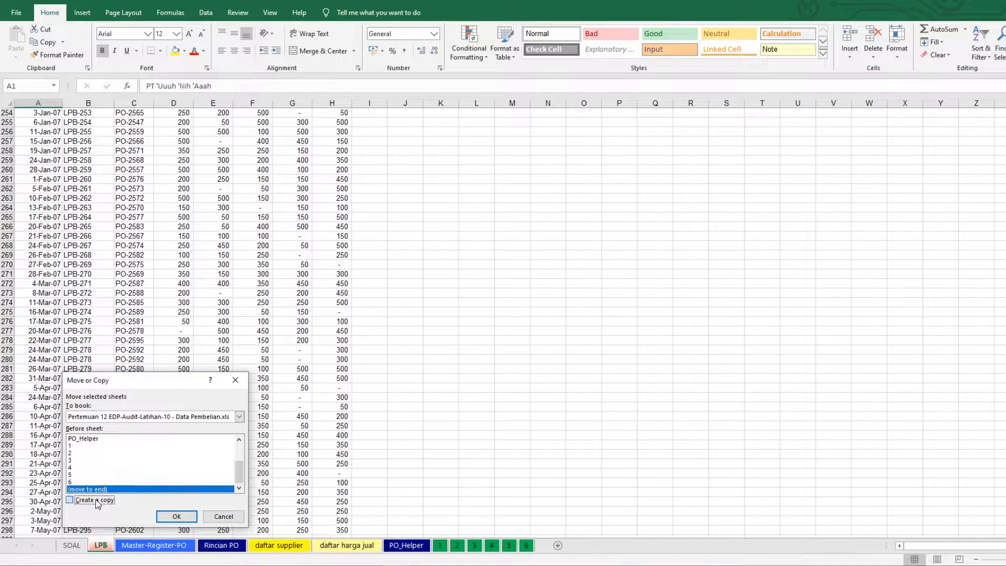
click(177, 516)
Step: Rename the copied LPB sheet as 7 and give its tab a green colour
double_click(548, 547)
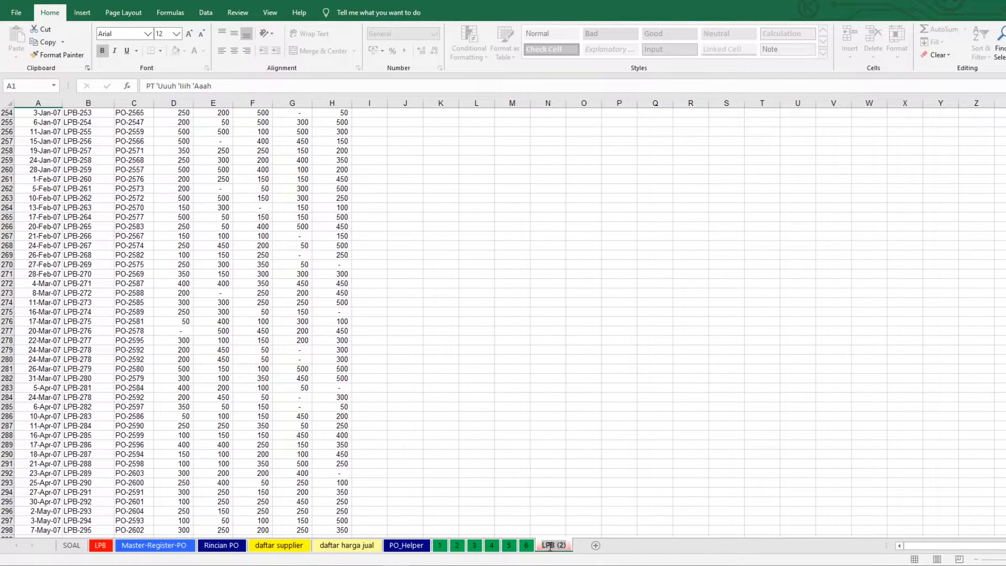
text(7)
key(Return)
right_click(545, 546)
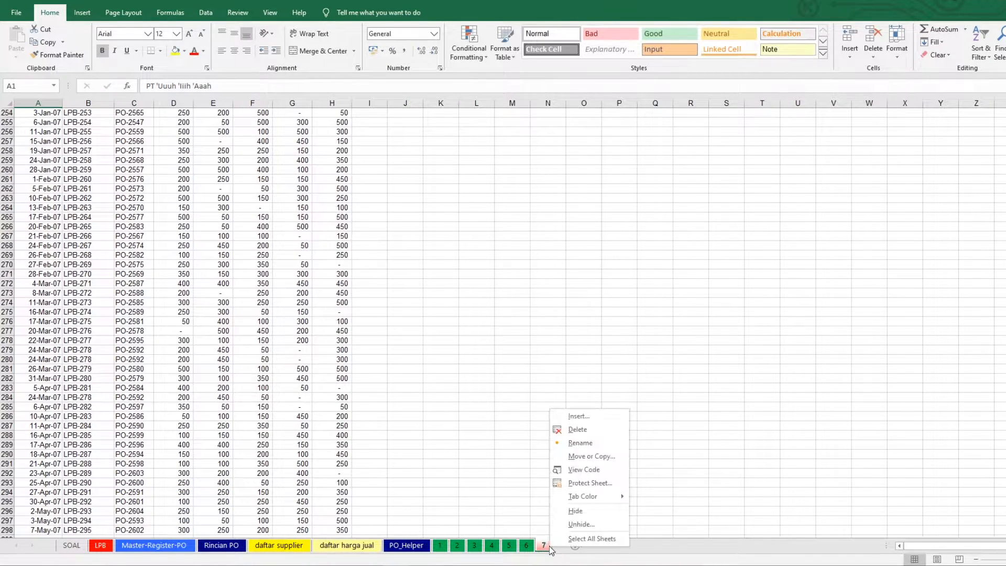
mouse_move(587, 496)
click(681, 530)
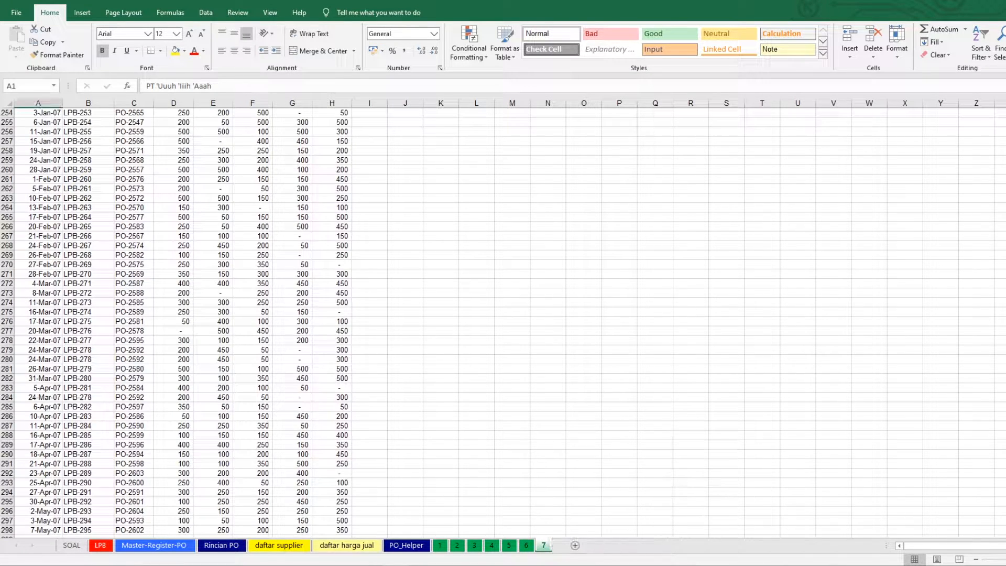
Step: Highlight duplicate receipt numbers in B5:B298 of sheet 7 with Light Red Fill with Dark Red Text
scroll(819, 121, up, 20)
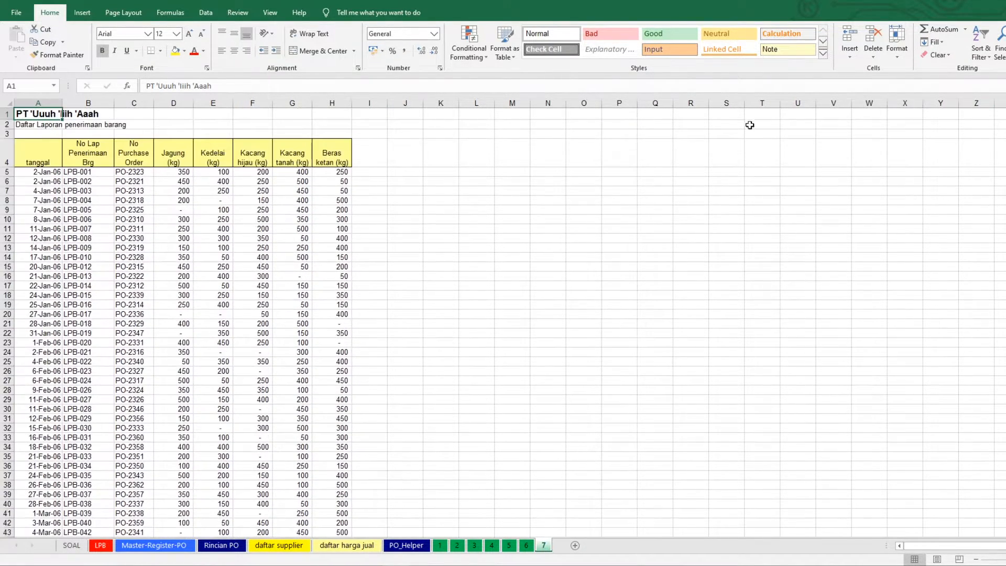
click(92, 171)
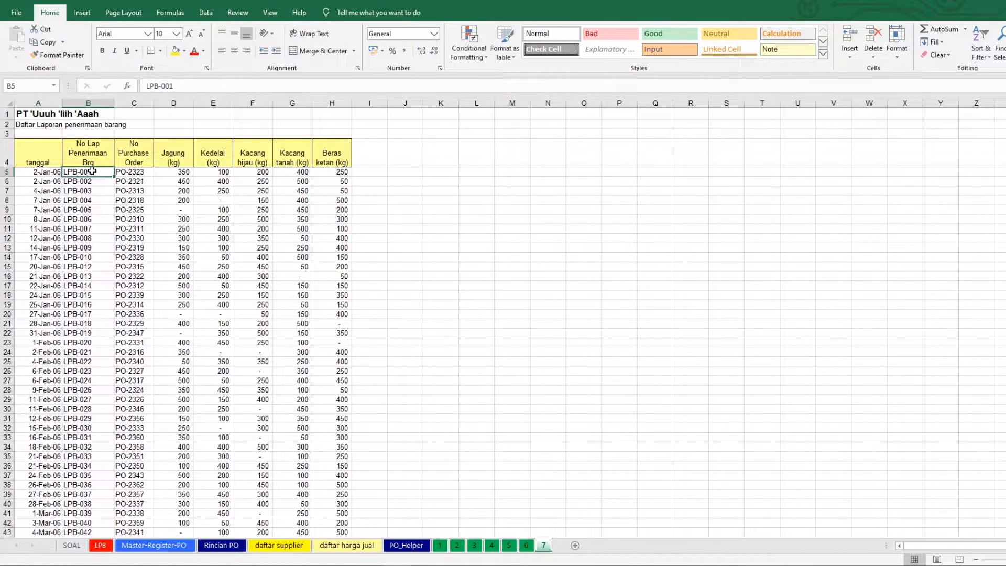
key(ctrl+shift+Down)
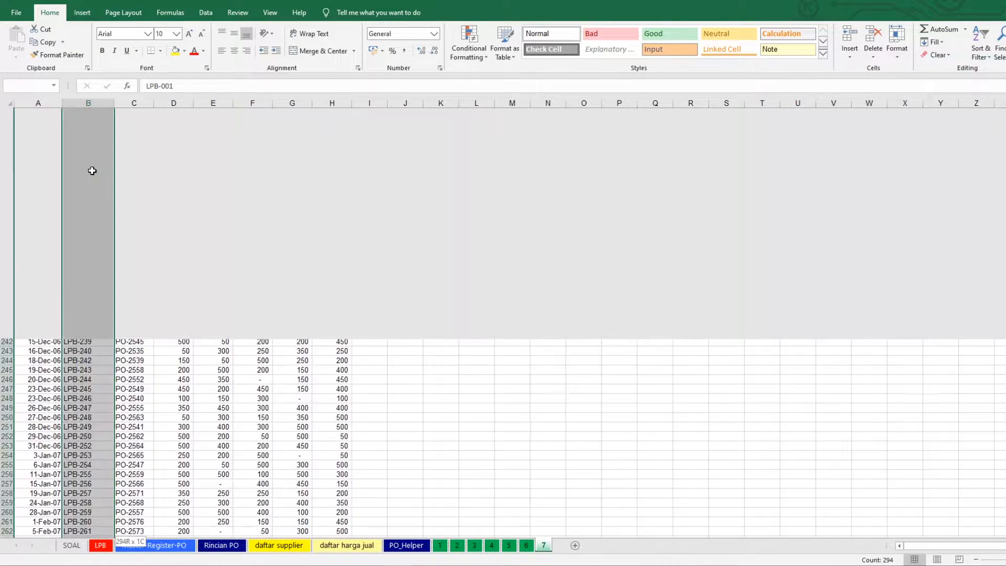
click(458, 32)
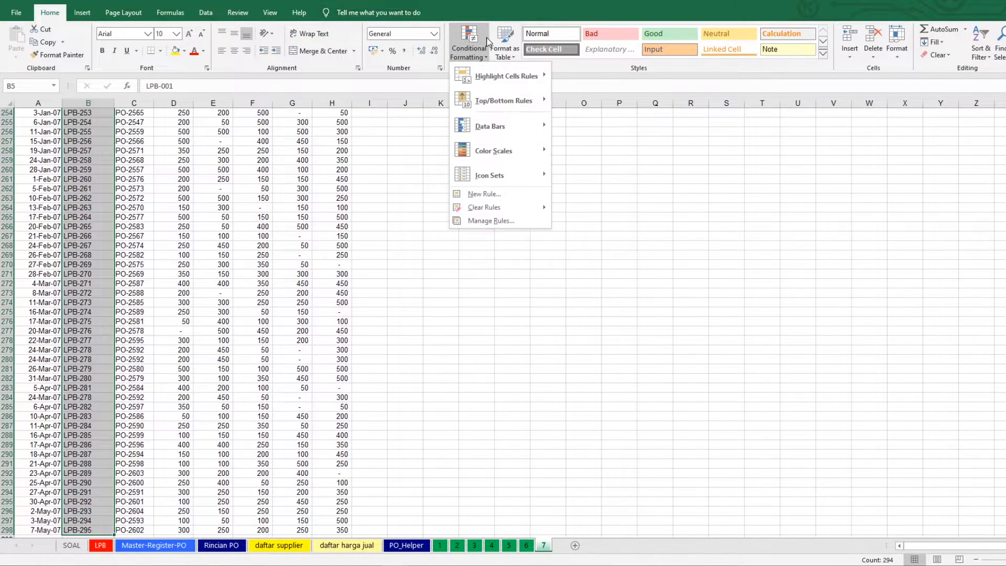
mouse_move(490, 74)
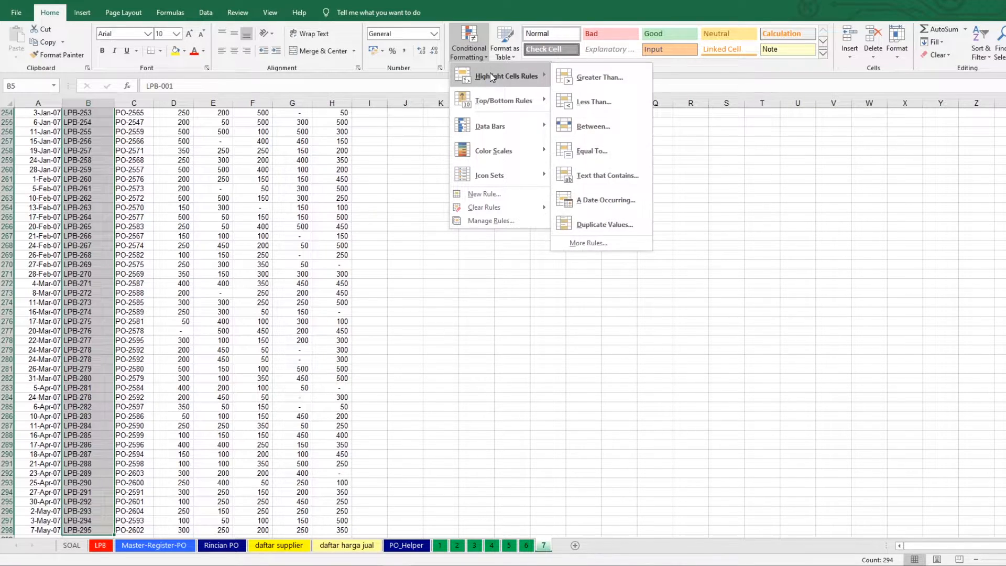
click(586, 223)
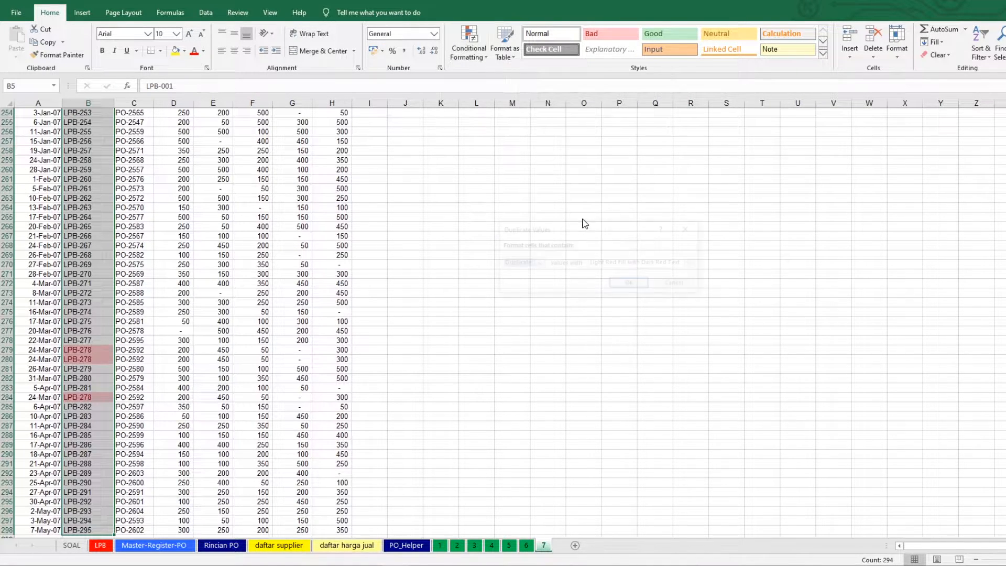
click(631, 283)
click(174, 530)
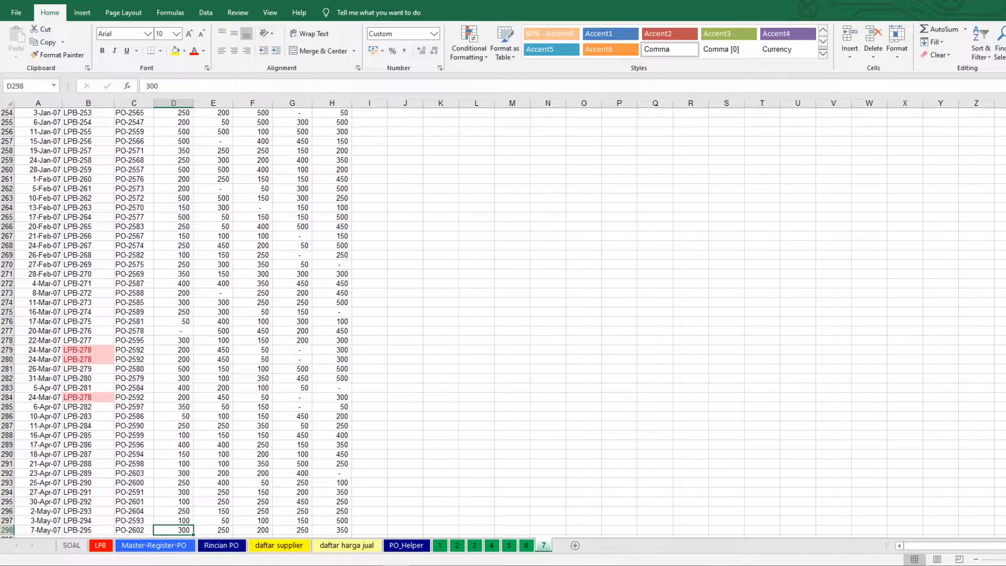
Step: Add filters to the receipt table and filter the No Lap Penerimaan Brg column by the light red cell colour
scroll(754, 162, up, 20)
click(140, 217)
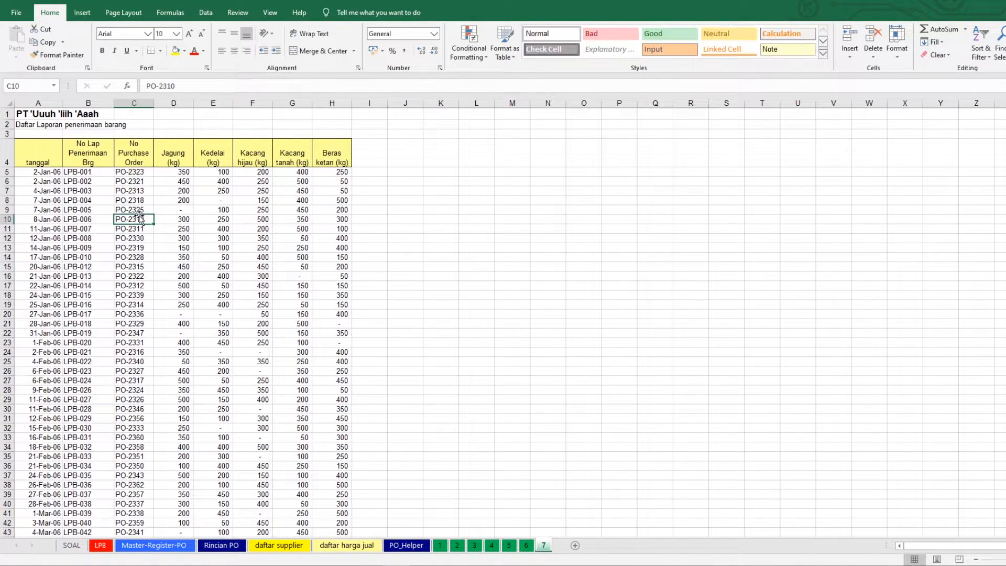
key(ctrl+shift+l)
click(109, 162)
scroll(74, 315, down, 4)
mouse_move(77, 241)
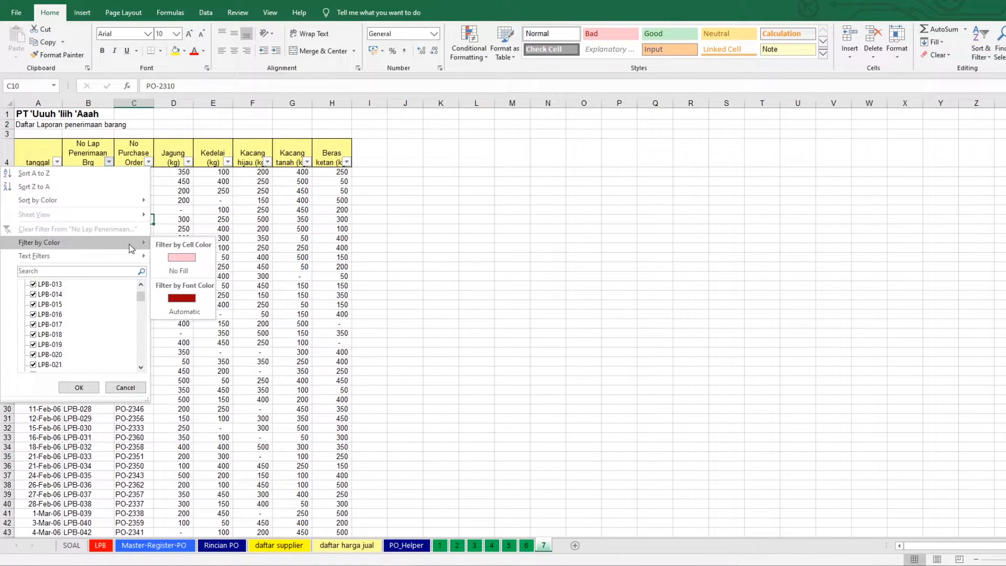
click(182, 257)
click(120, 192)
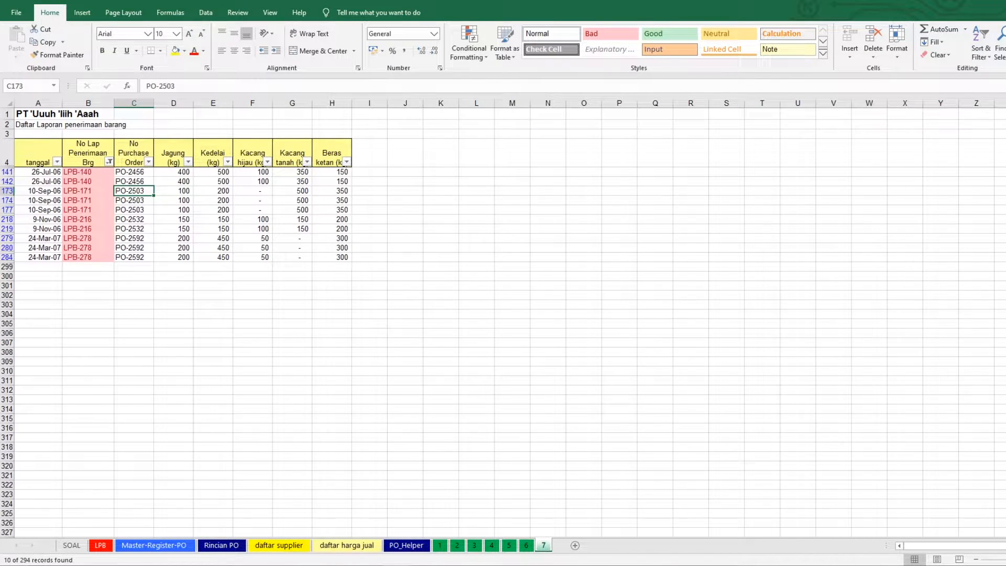
Step: Review question 8 on SOAL about goods received per supplier, and place another copy of the LPB sheet after sheet 7
click(71, 546)
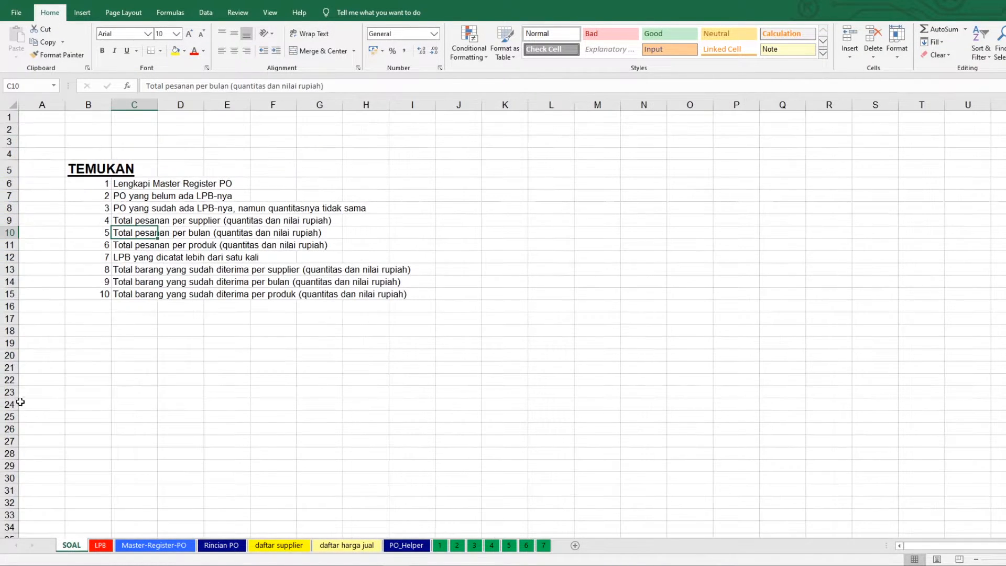
click(134, 269)
click(323, 272)
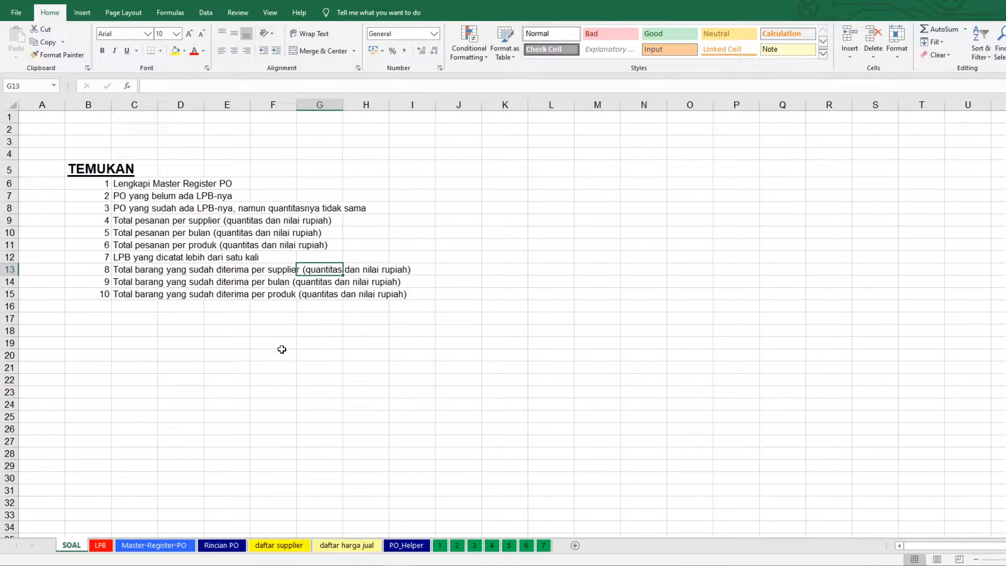
right_click(106, 547)
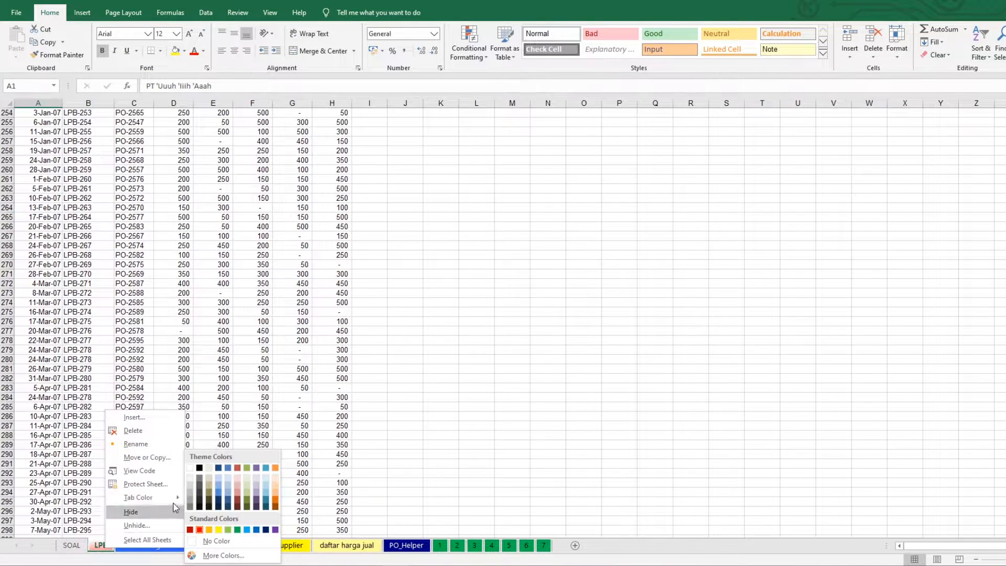
click(169, 459)
scroll(149, 471, down, 3)
click(141, 487)
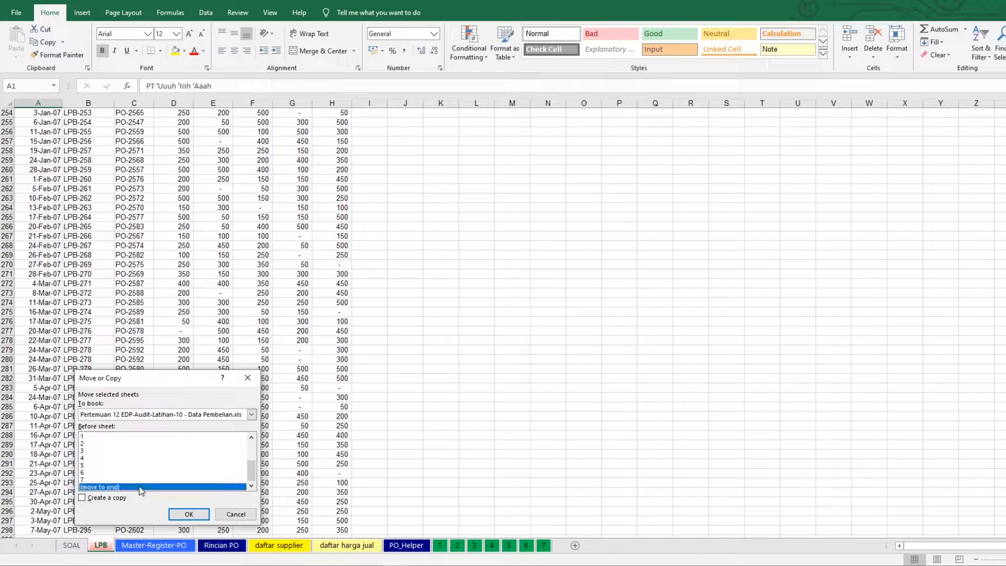
click(123, 499)
click(189, 514)
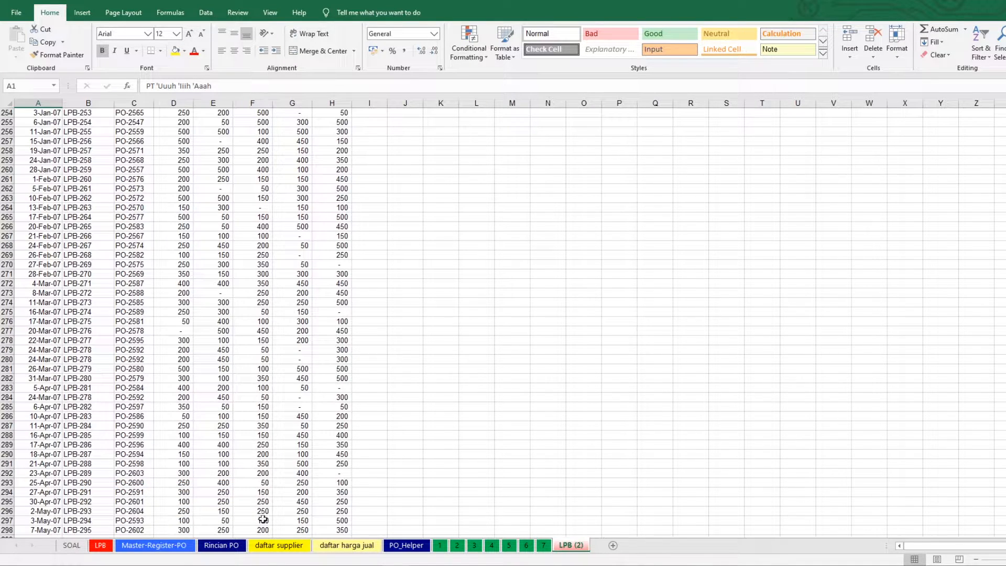
Step: Rename the new LPB copy as LPB_Helper and go to the start of its table
double_click(570, 546)
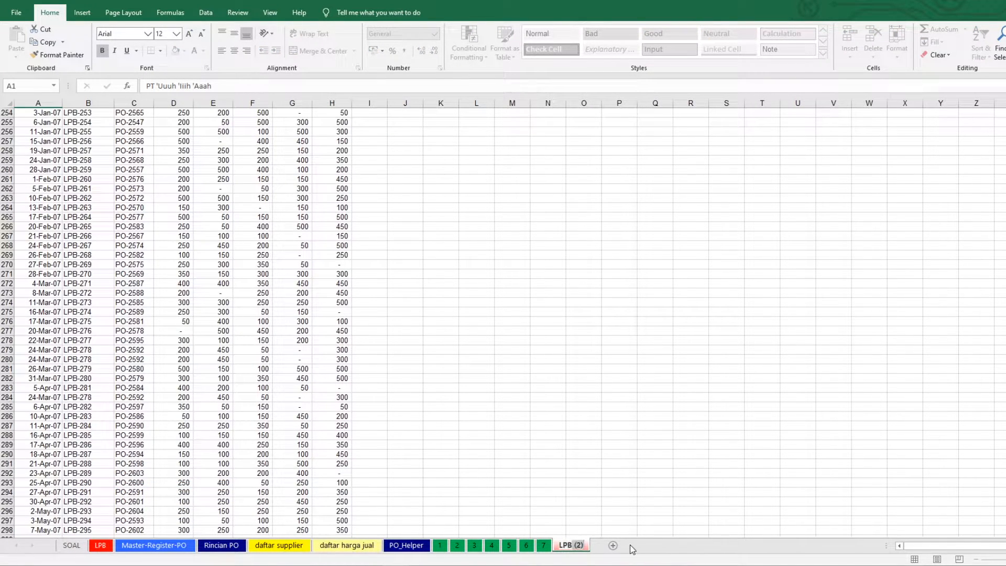
key(BackSpace)
text(_Helper)
key(Return)
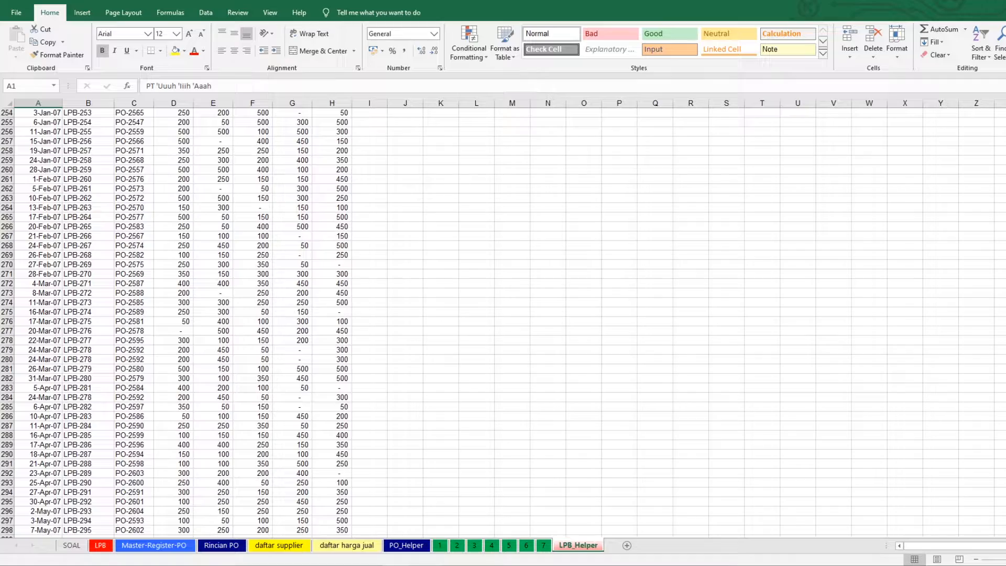
scroll(389, 164, up, 20)
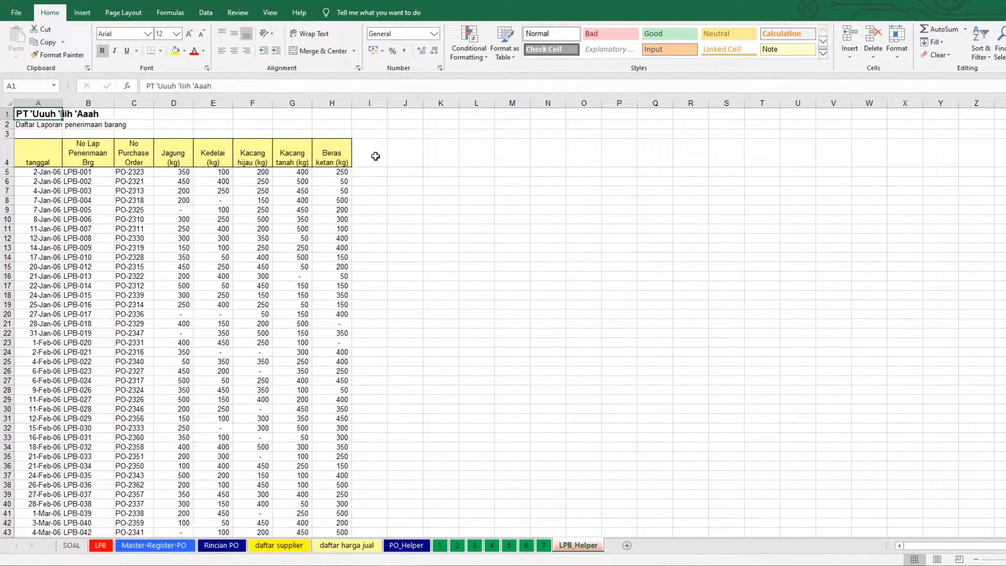
Step: Add a Supplier header in I4 of LPB_Helper, filled bright yellow and vertically centred
double_click(370, 152)
text(Suppk)
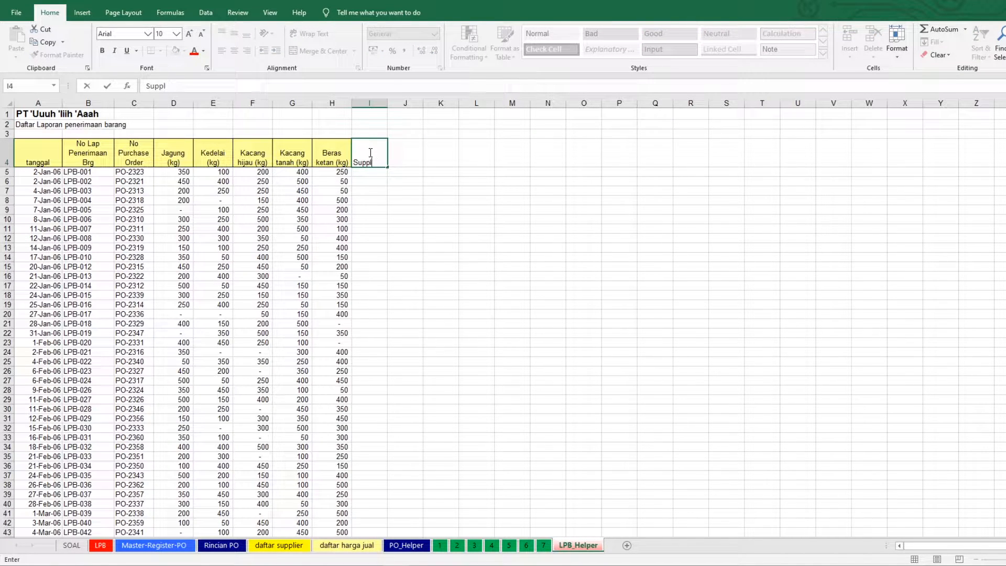
key(Return)
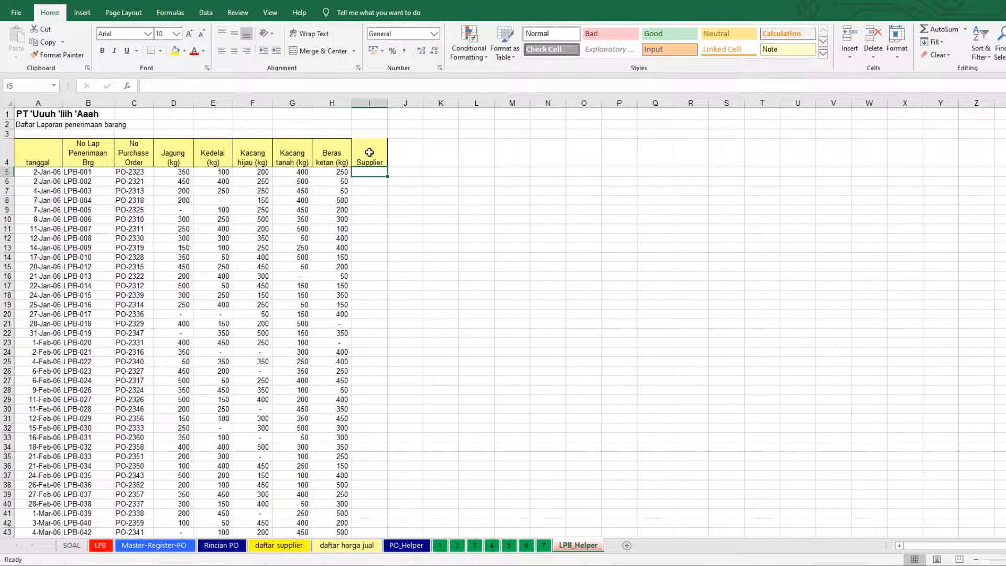
click(369, 153)
click(175, 51)
click(235, 33)
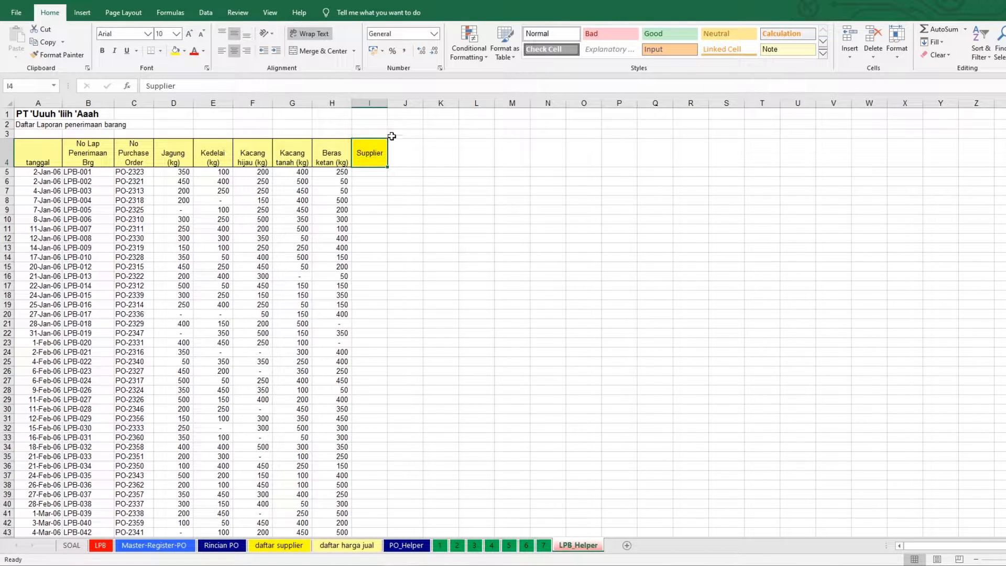
Step: Start an INDEX formula in I5 that returns values from the Master-Register-PO supplier column, using the absolute range $C$5:$C$299
click(366, 174)
text(=)
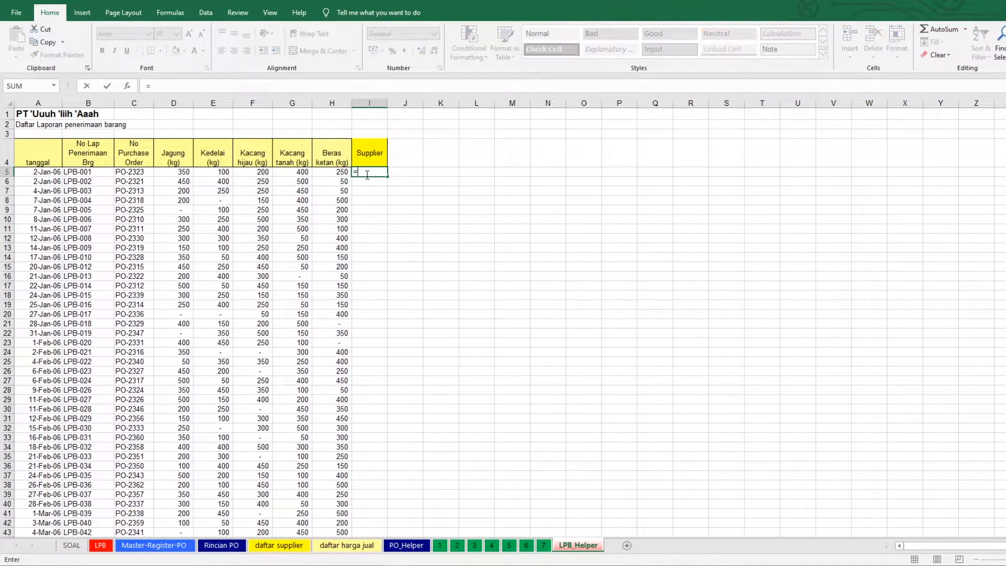
text(IND)
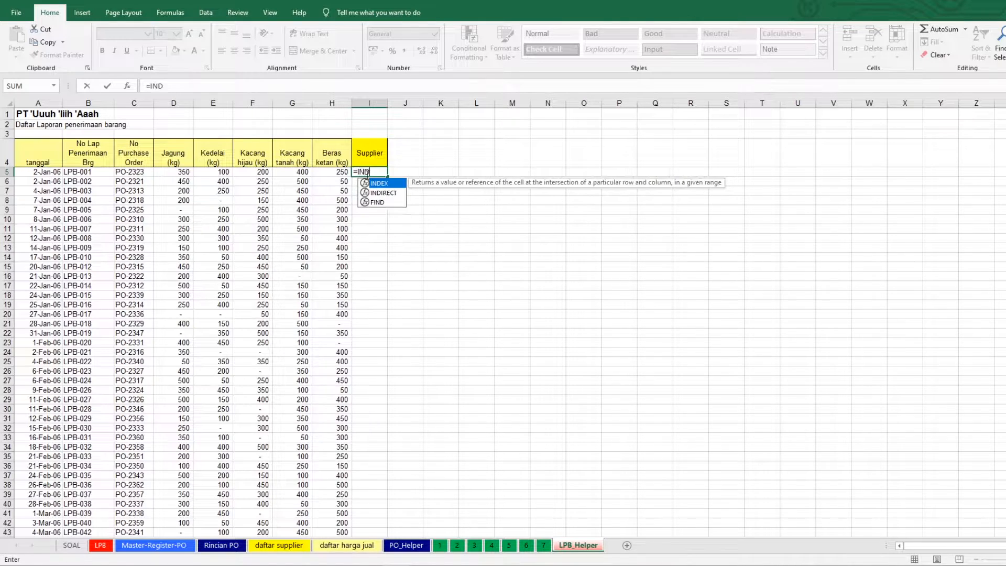
text(EX()
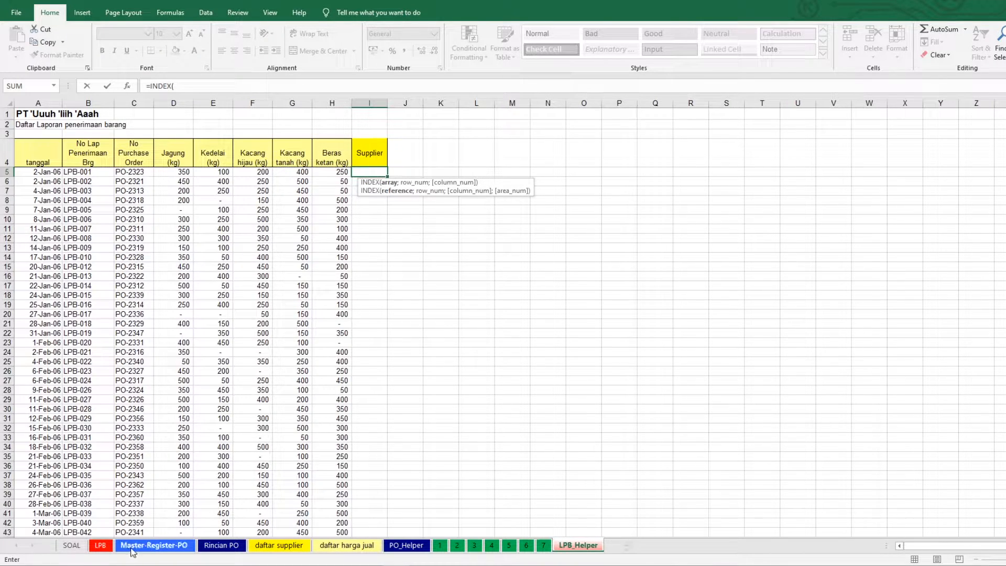
click(153, 545)
scroll(158, 163, up, 20)
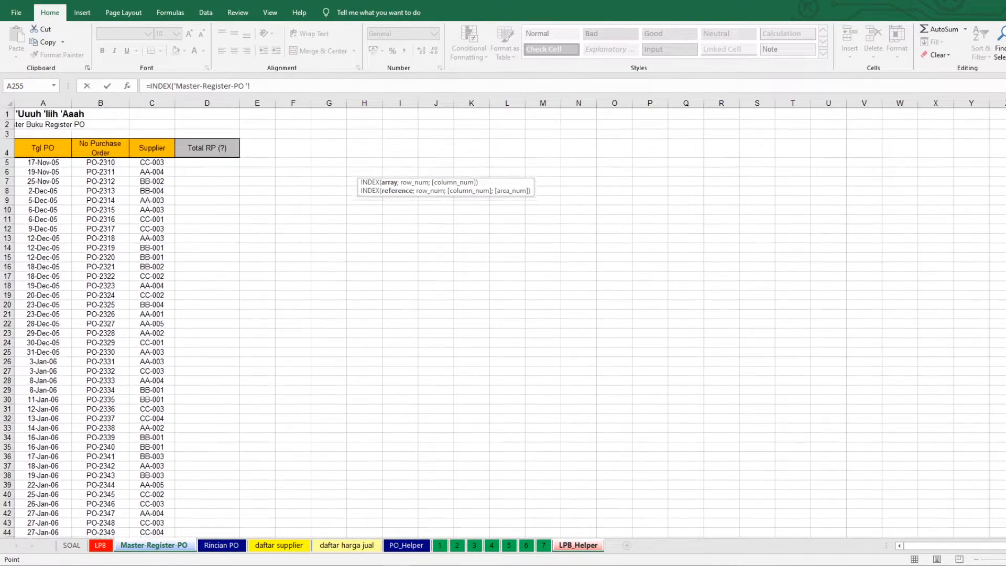
click(158, 163)
key(ctrl+shift+Down)
key(F4)
Step: Complete the I5 formula with an exact MATCH of LPB_Helper C5 against the purchase order numbers in Master-Register-PO $B$5:$B$299
text(;MATCH()
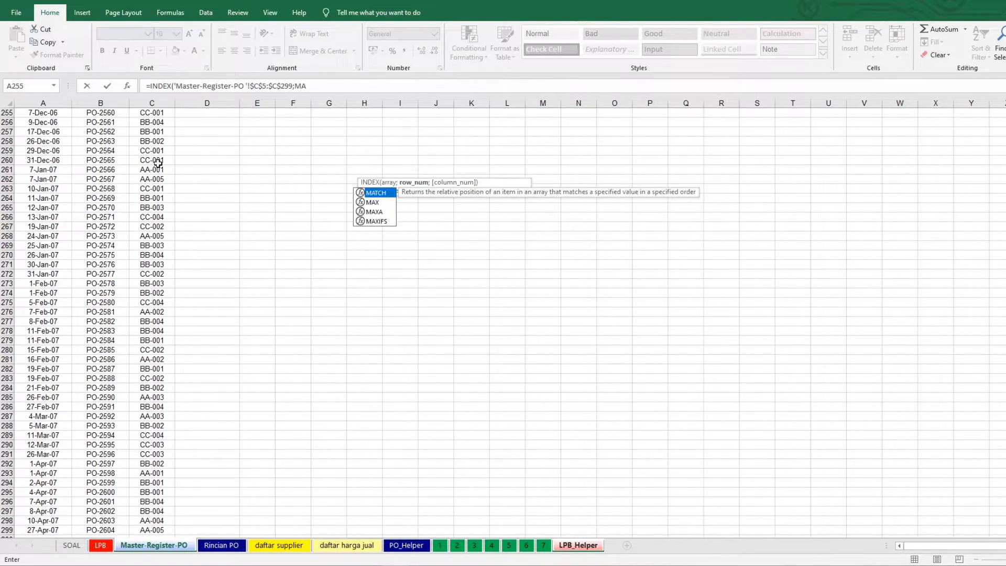
click(568, 546)
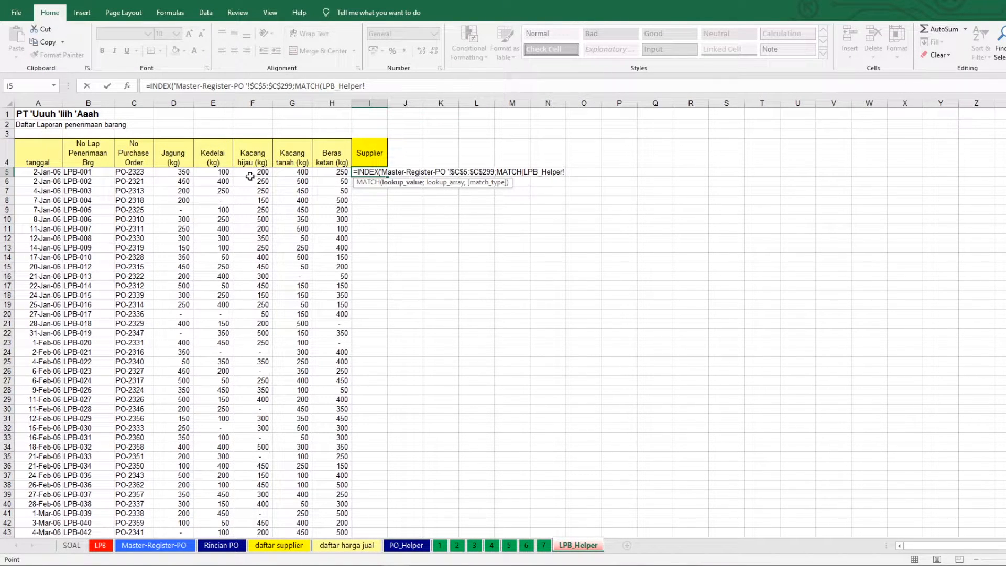
click(132, 174)
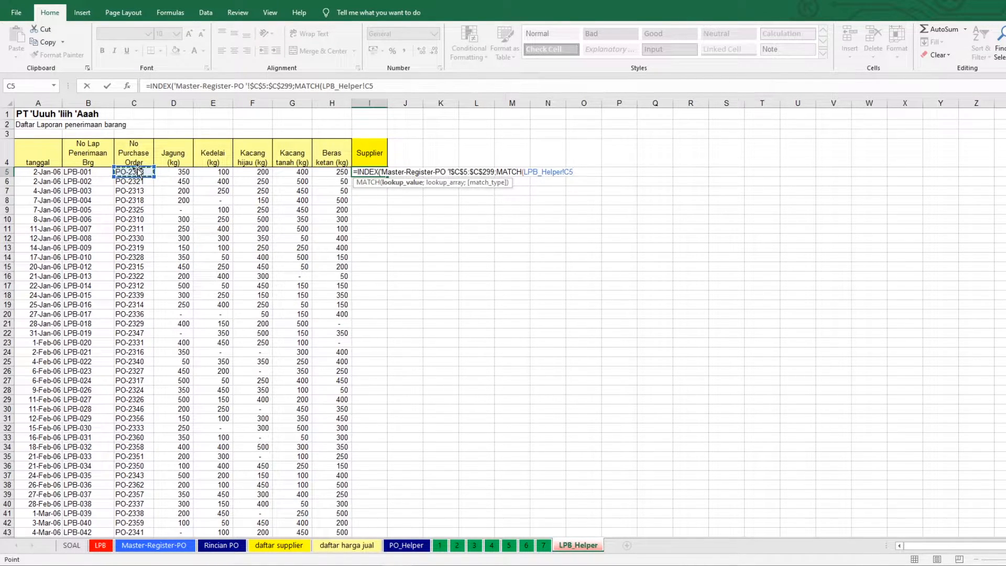
text(;)
click(154, 545)
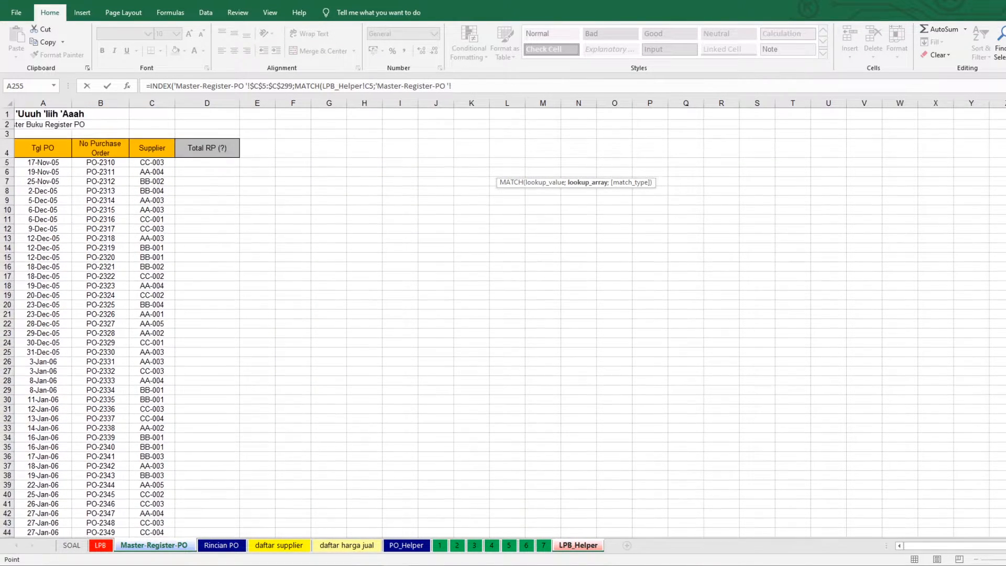
click(94, 161)
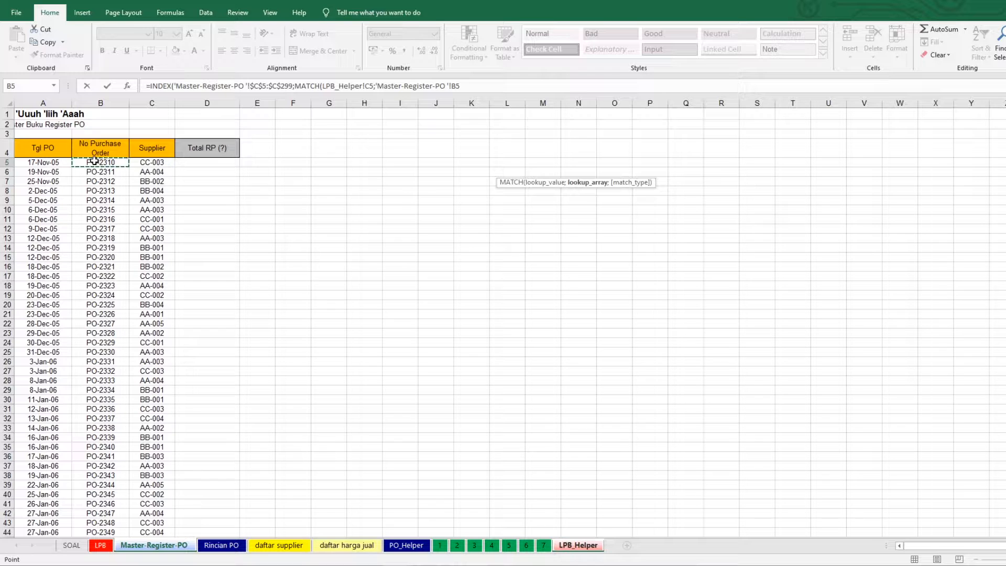
key(ctrl+shift+Down)
key(F4)
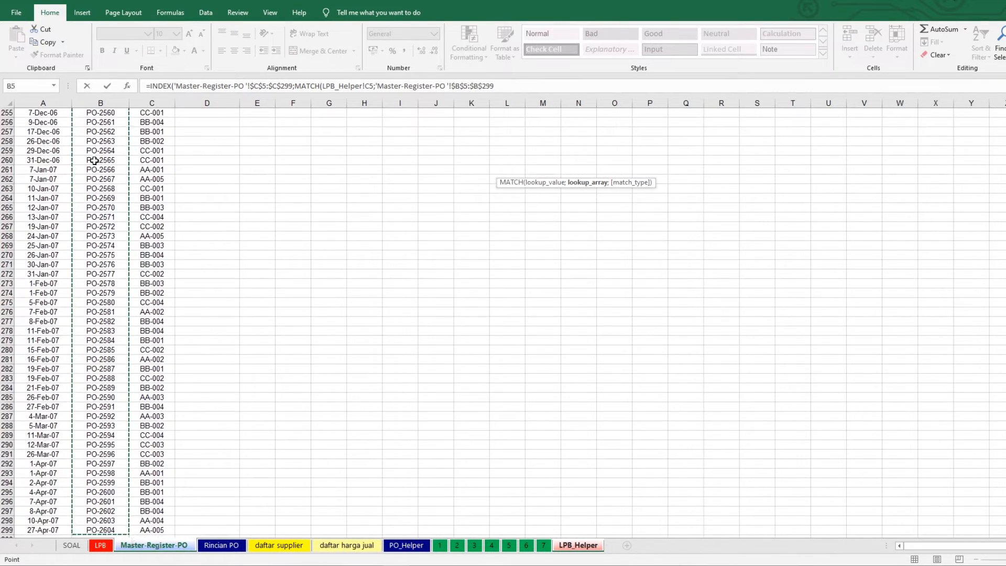
text(;)
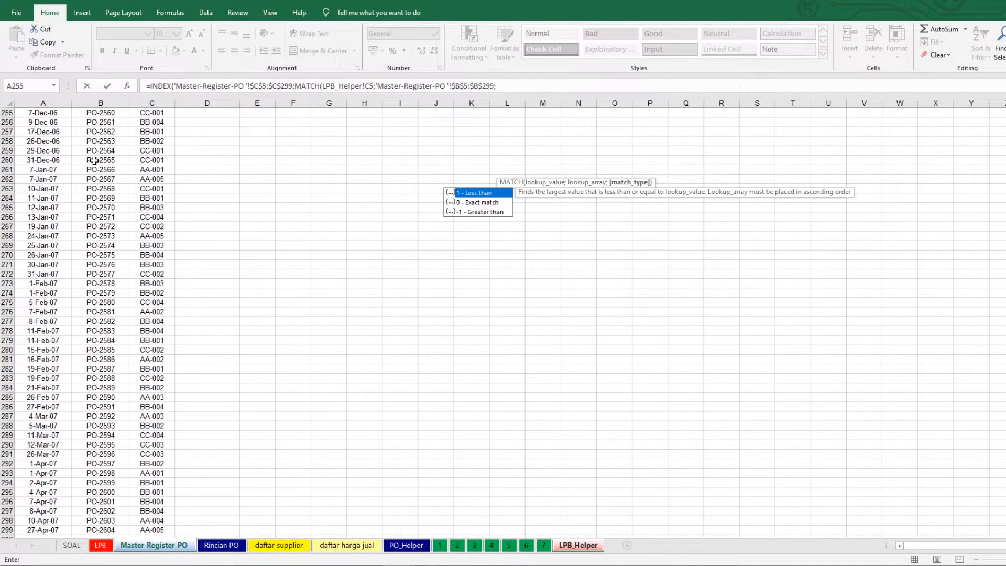
key(Down)
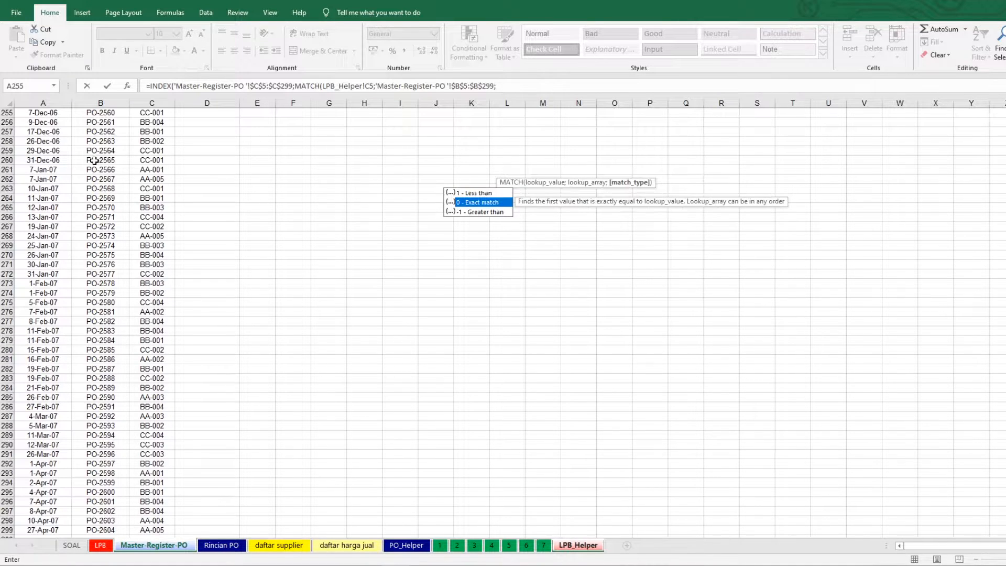
text(0)))
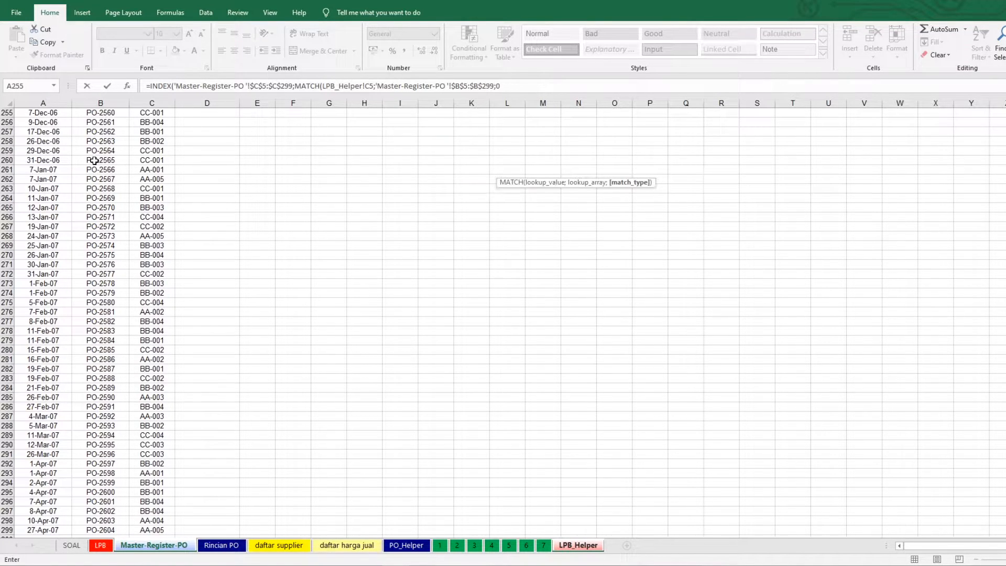
key(Return)
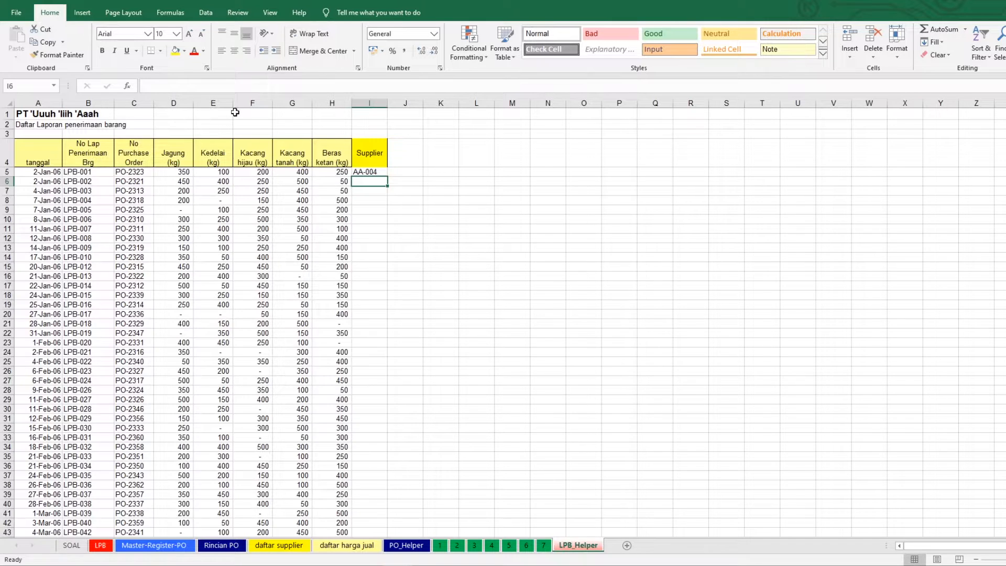
Step: Fill the I5 supplier formula down the whole receipt table
click(383, 171)
double_click(389, 177)
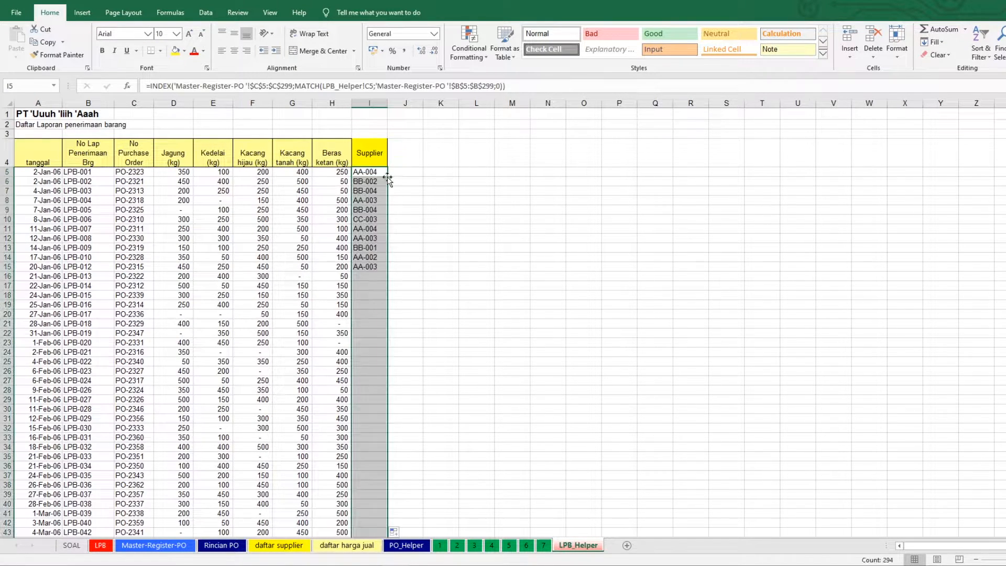
click(409, 153)
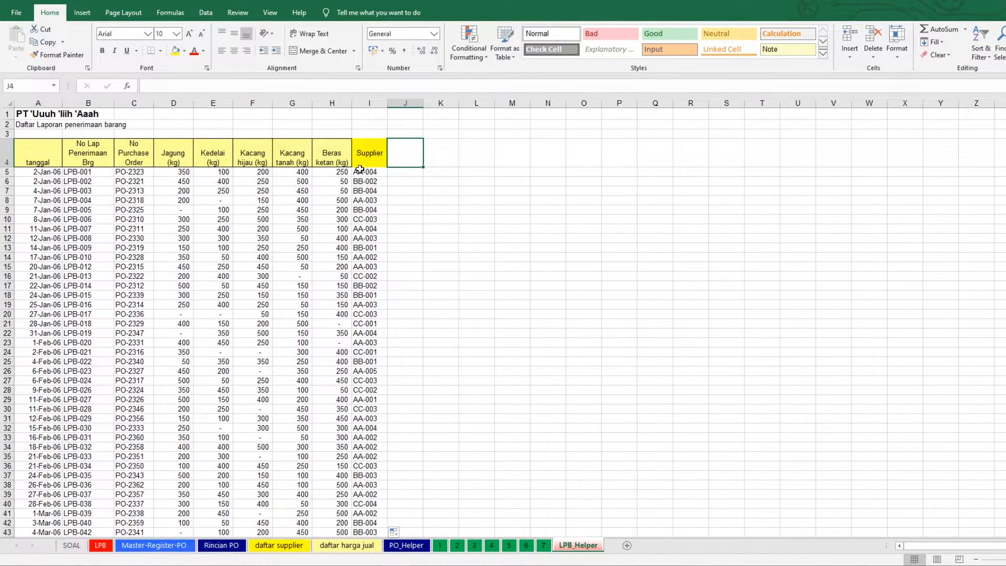
Step: Check the Kode Supplier column on daftar supplier, and add a merged, centred Qty heading across D3:H3 of LPB_Helper
click(287, 546)
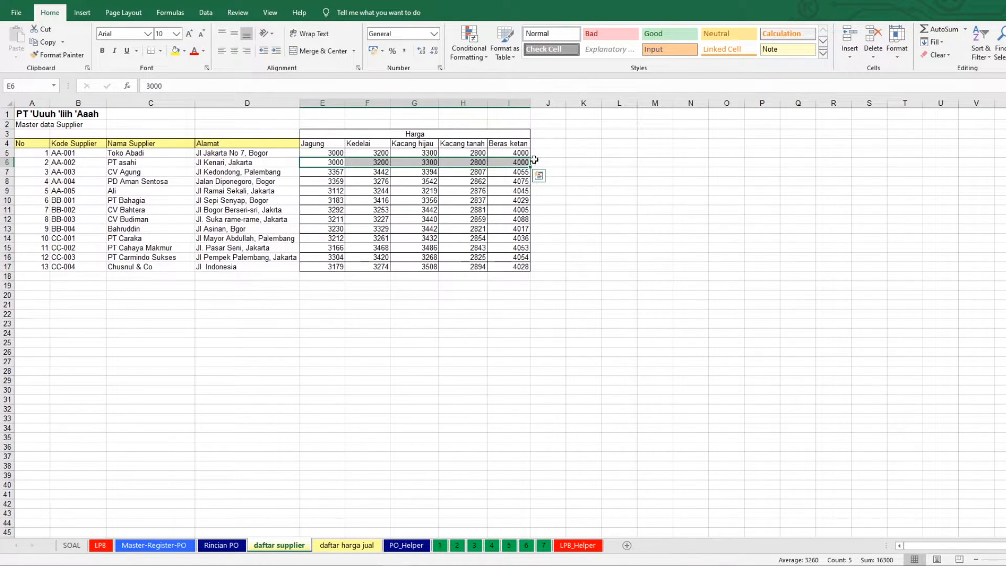
drag(79, 147, 80, 266)
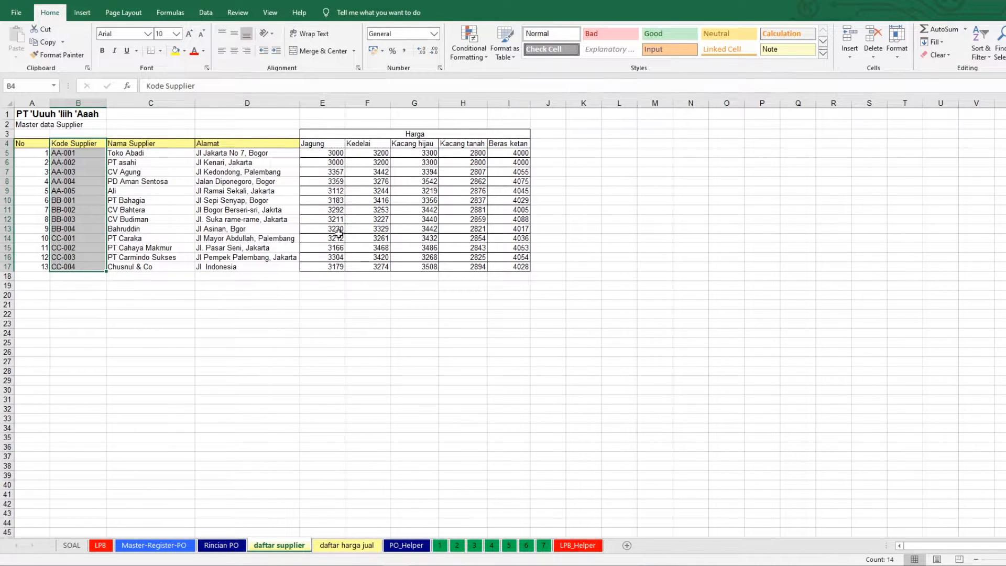
click(578, 546)
click(169, 145)
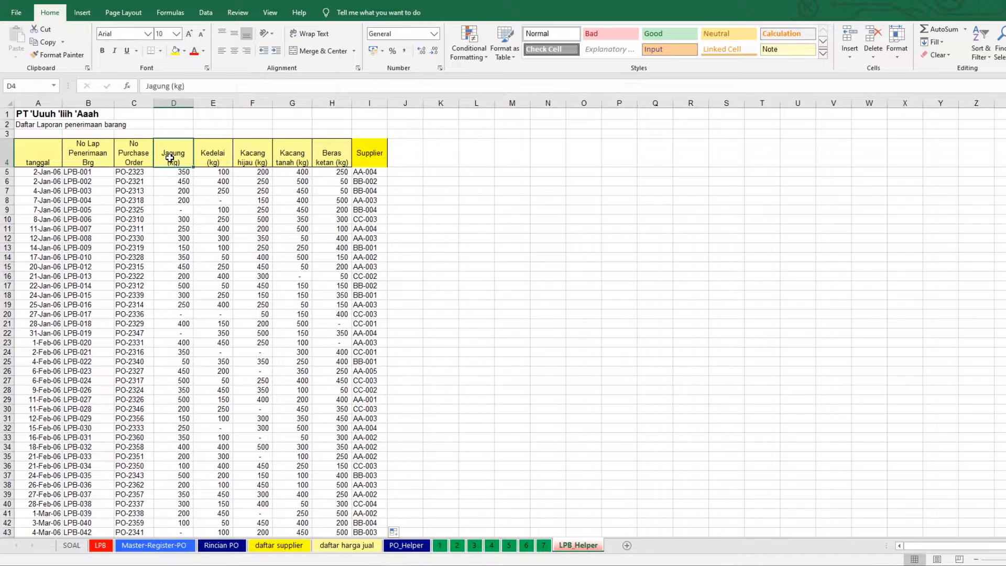
click(192, 134)
drag(192, 135, 335, 135)
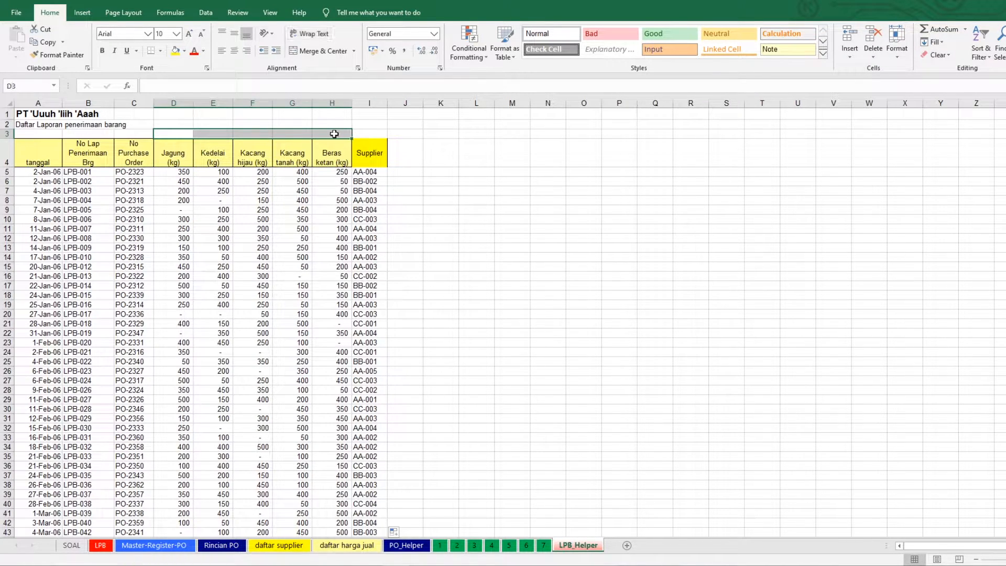
click(312, 53)
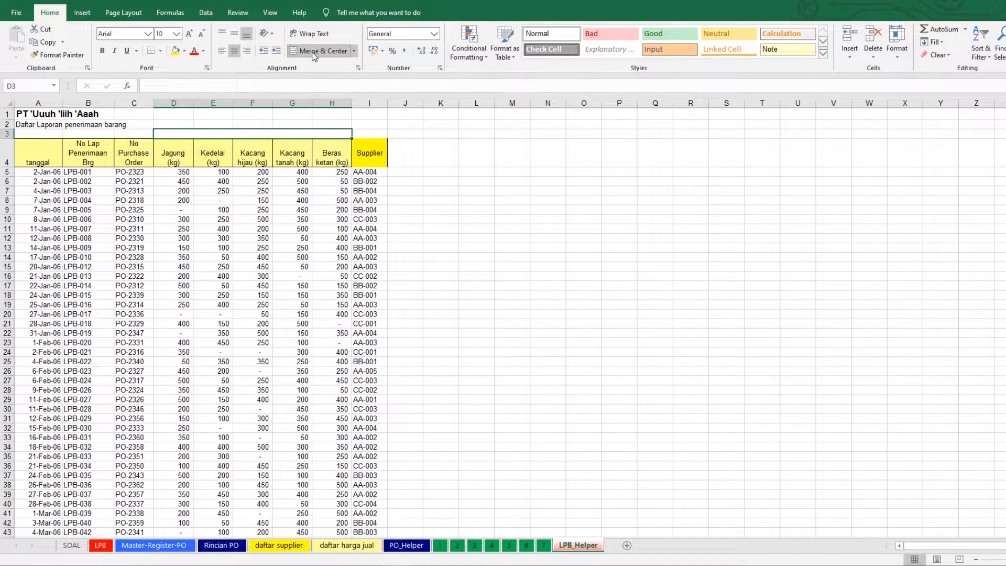
text(Qty)
key(Return)
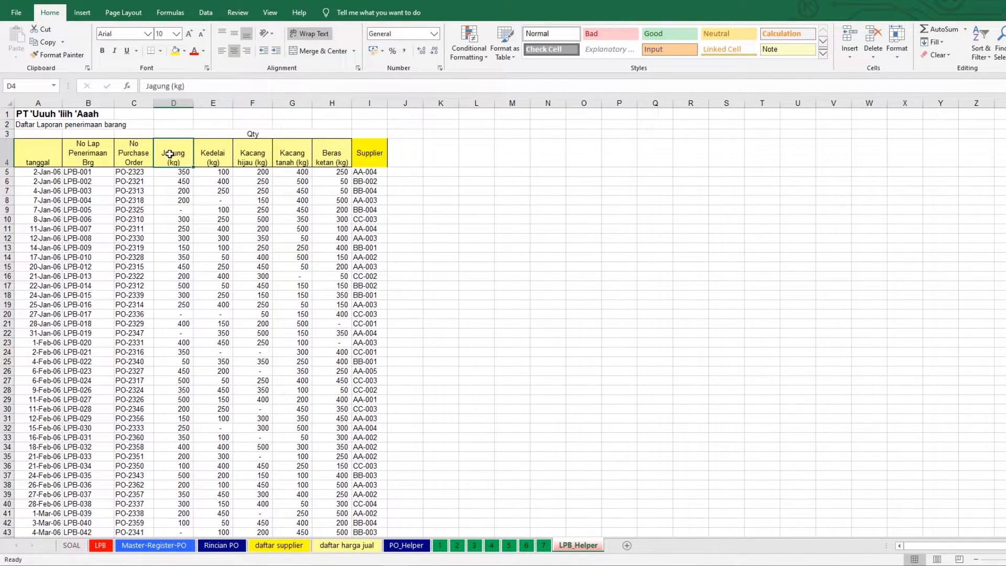
Step: Remove the text "(kg)" from the product headers in D4:H4 by replacing all occurrences with nothing
drag(171, 152, 337, 146)
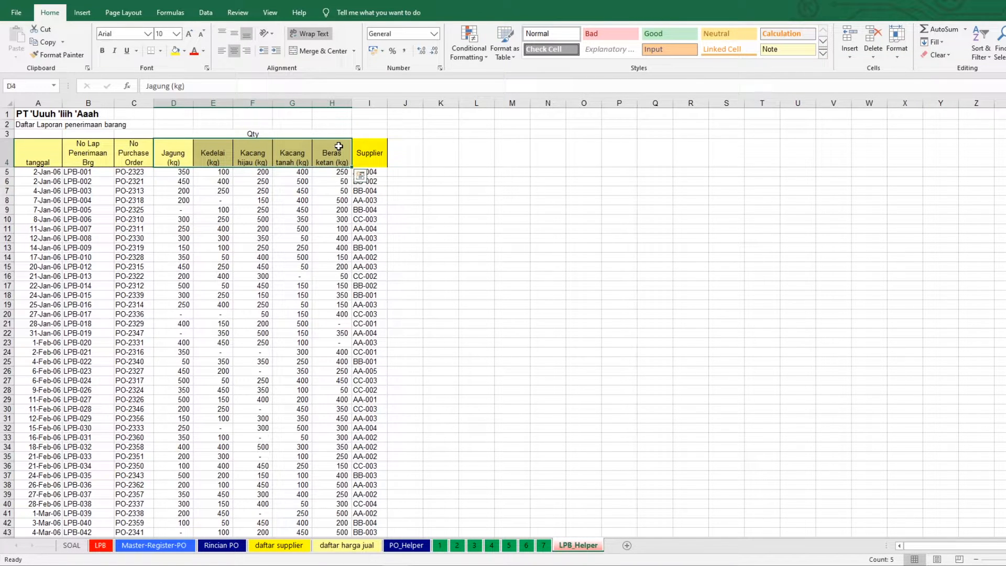
drag(184, 141, 324, 151)
key(ctrl+h)
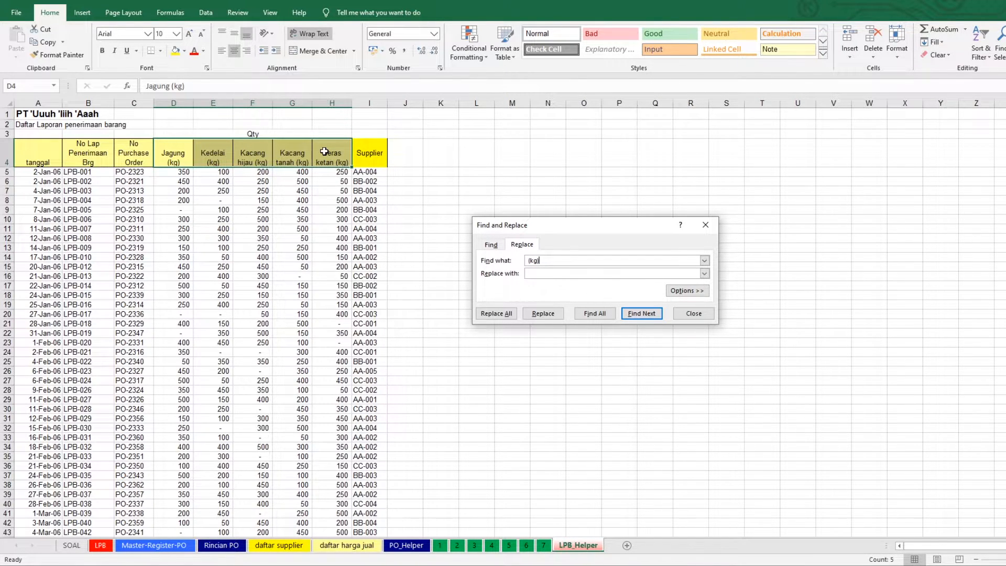
click(500, 313)
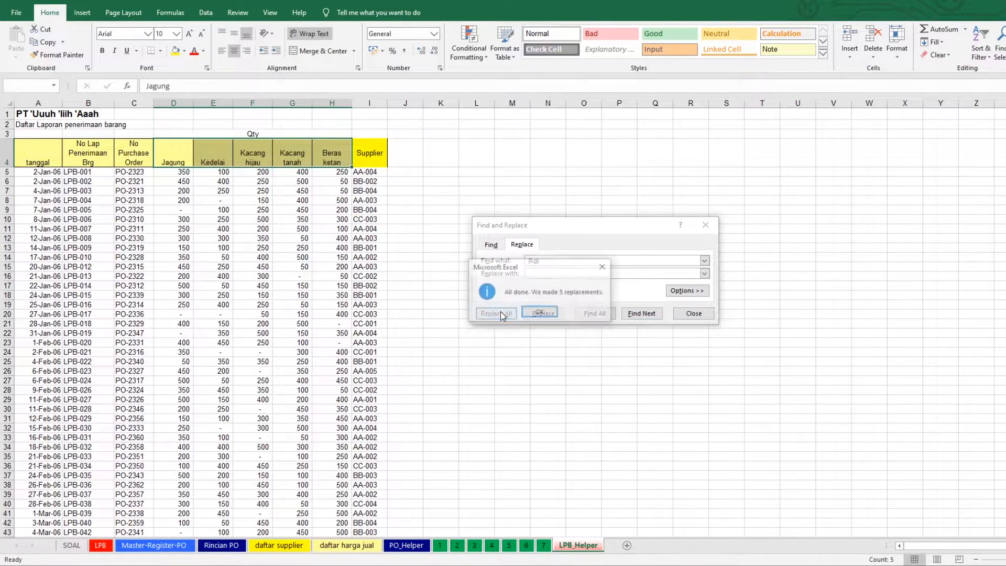
click(550, 309)
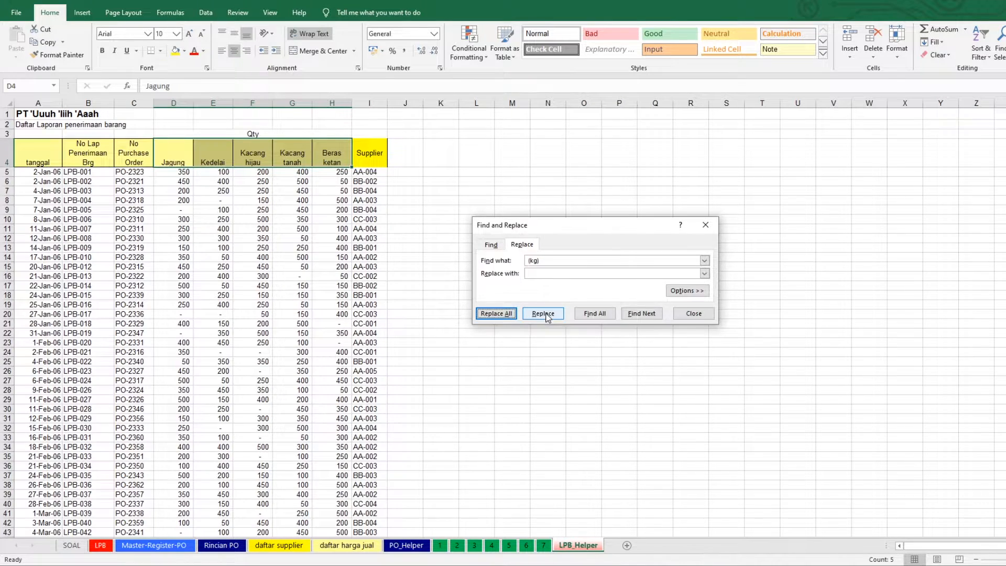
click(693, 313)
Step: Copy the product headers D4:H4 to J4:N4, and give the copies vertical centring and a bright yellow fill
key(ctrl+c)
click(407, 156)
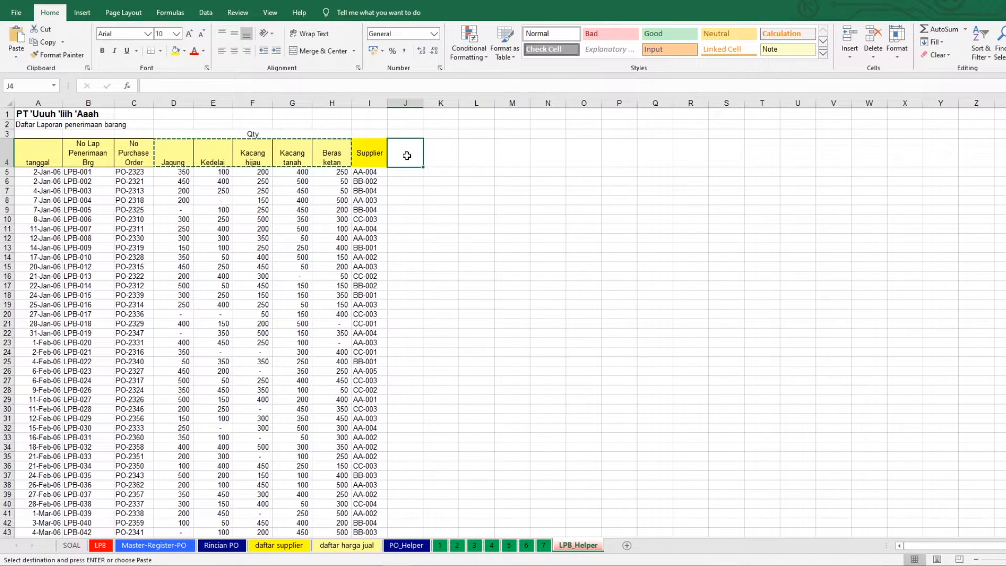
key(ctrl+v)
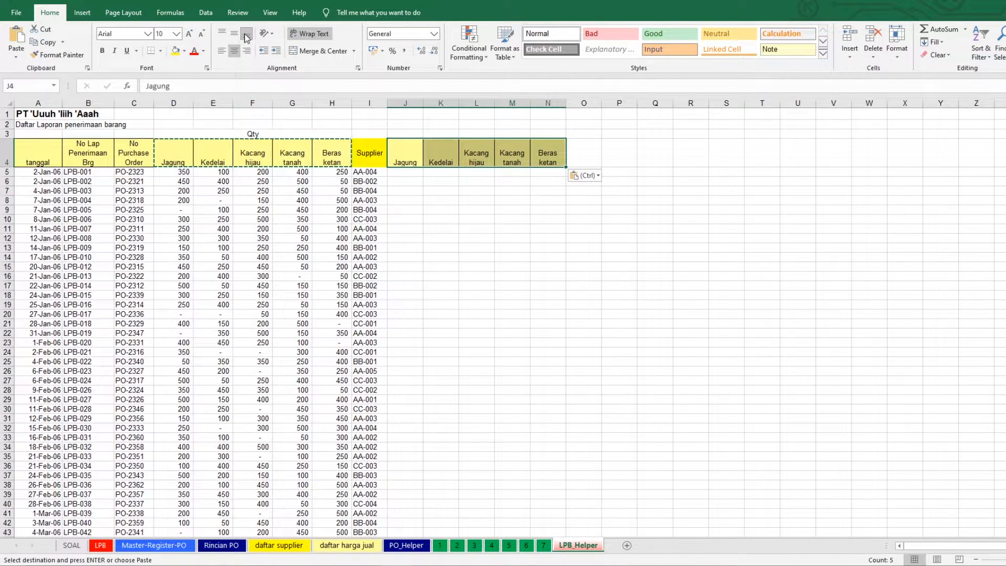
click(235, 34)
click(466, 207)
drag(396, 153, 550, 154)
click(179, 53)
click(414, 175)
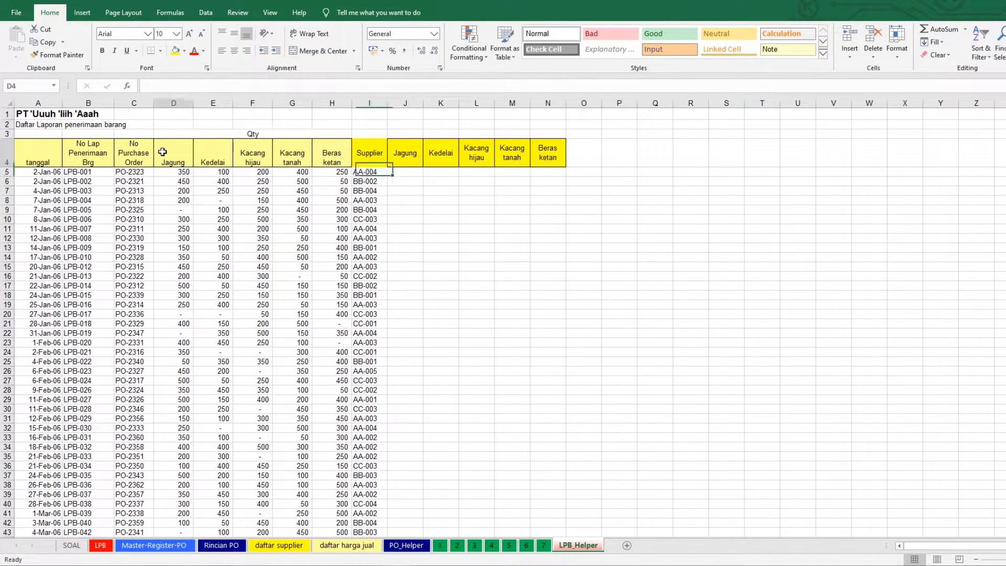
Step: Add a merged, centred "Harga Satuan" heading across J3:N3 above the copied product headers
drag(163, 152, 335, 153)
drag(405, 134, 545, 134)
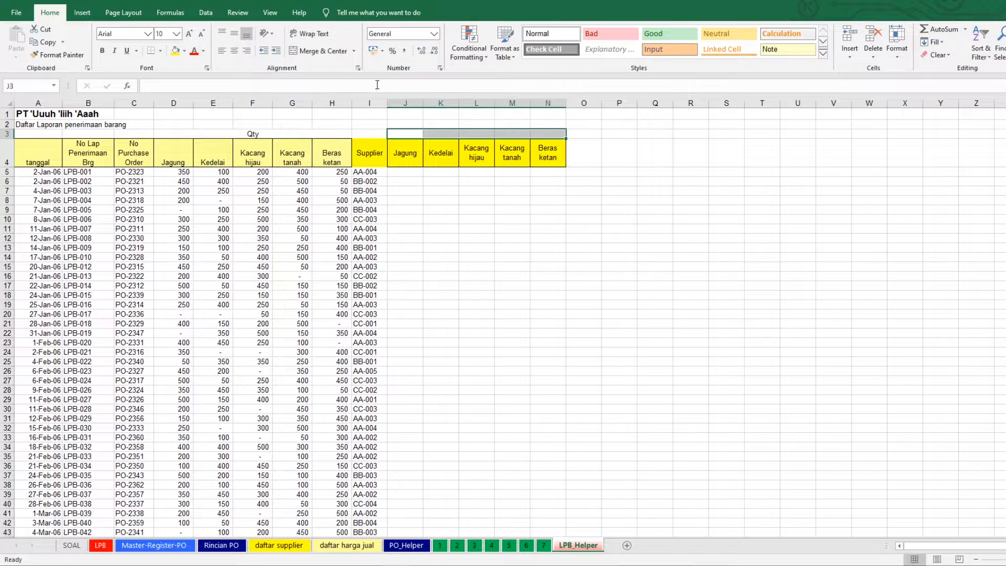
click(314, 51)
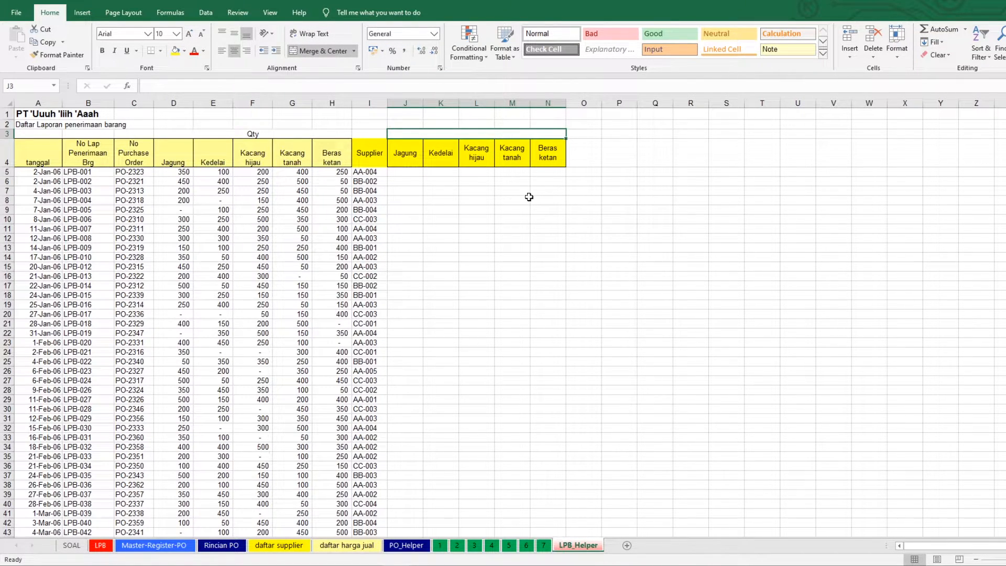
text(Harga)
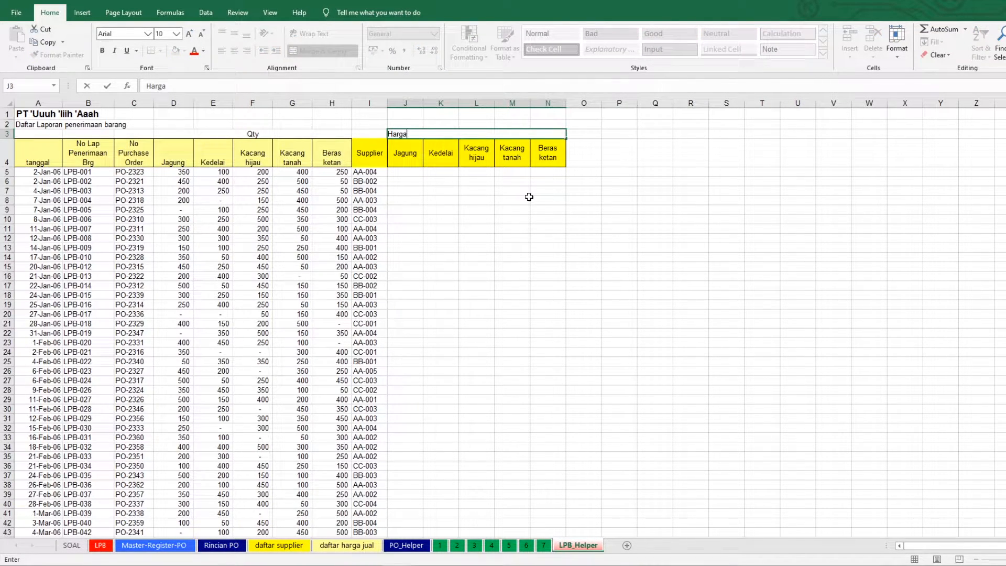
text( Satuan)
key(Return)
Step: Copy the product headers J4:N4 to O4:S4
drag(401, 154, 576, 158)
key(ctrl+c)
click(597, 148)
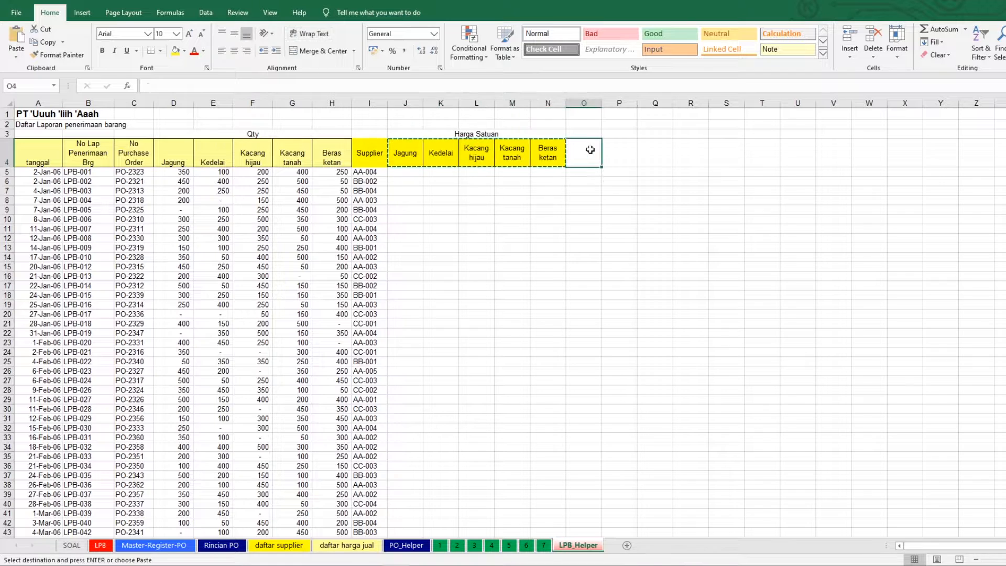
key(ctrl+v)
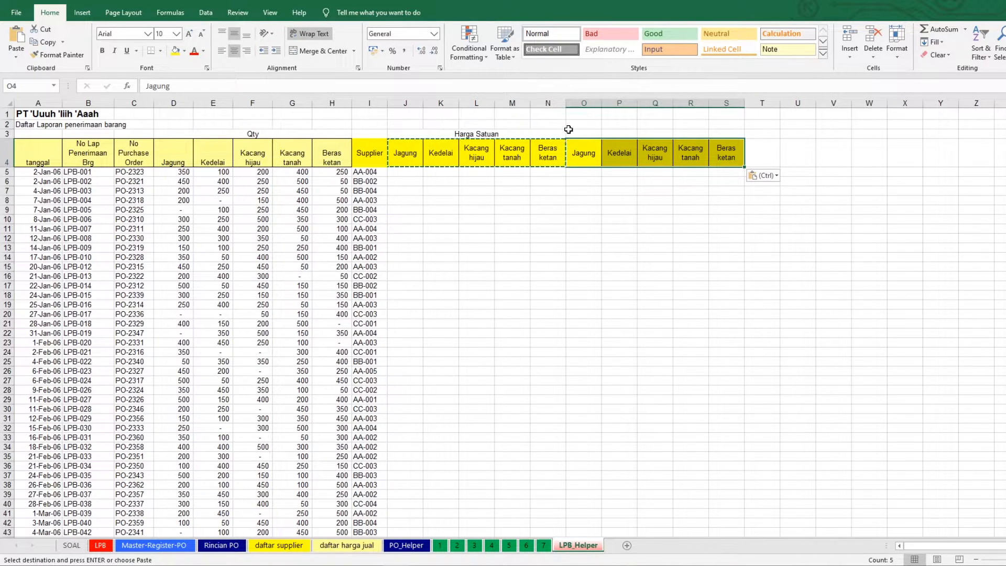
Step: Add a merged, centred "Total Harga" heading across O3:S3
drag(575, 134, 727, 135)
click(320, 51)
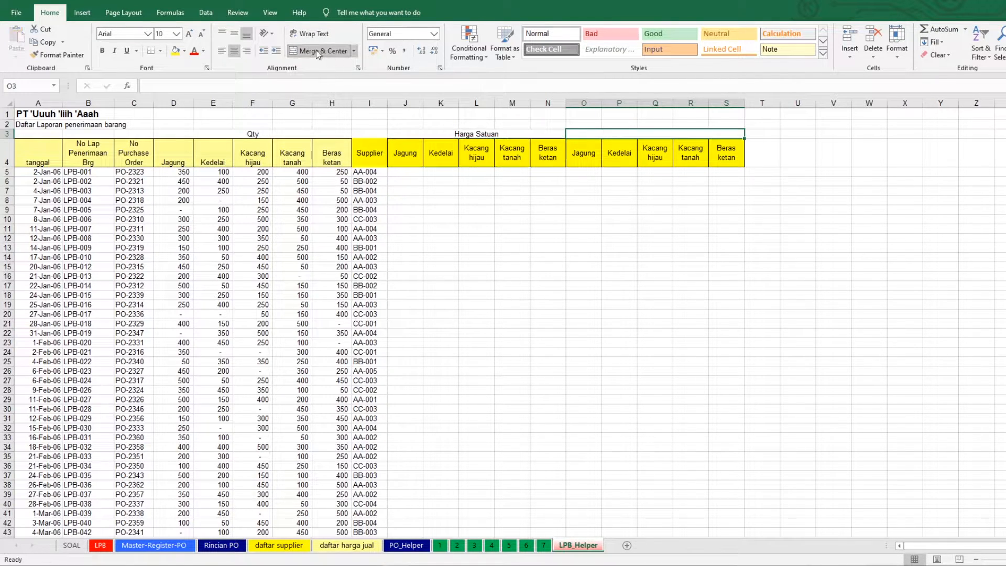
text(T)
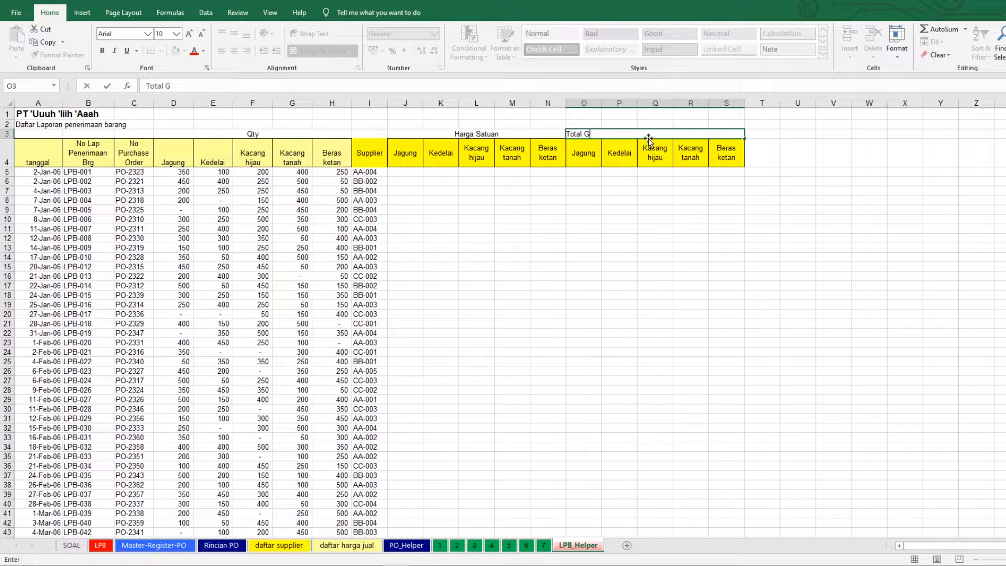
text(otal Harga)
key(Return)
Step: Enter the formula =D5*J5 in O5 to multiply the Jagung quantity by its unit price
key(Down)
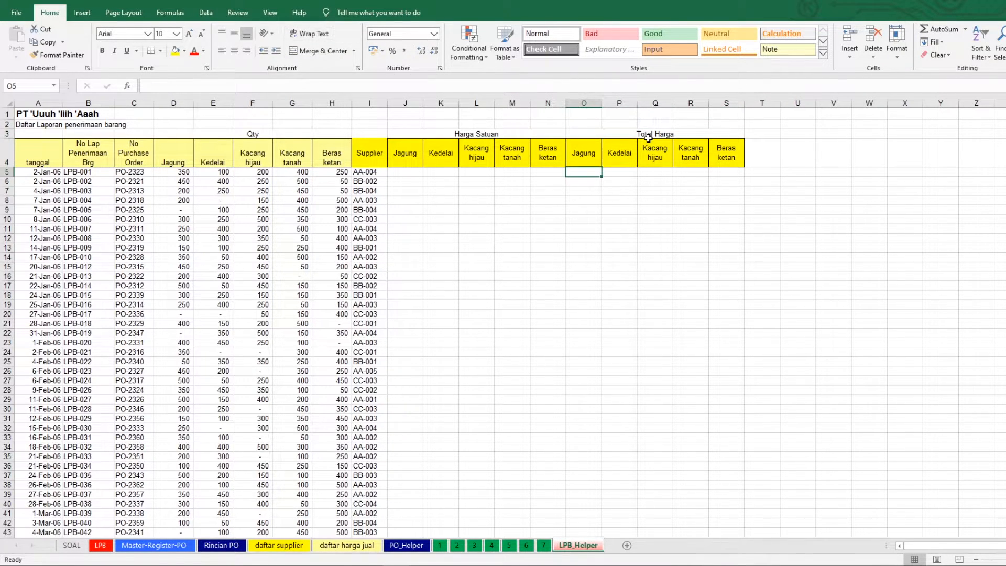
text(=)
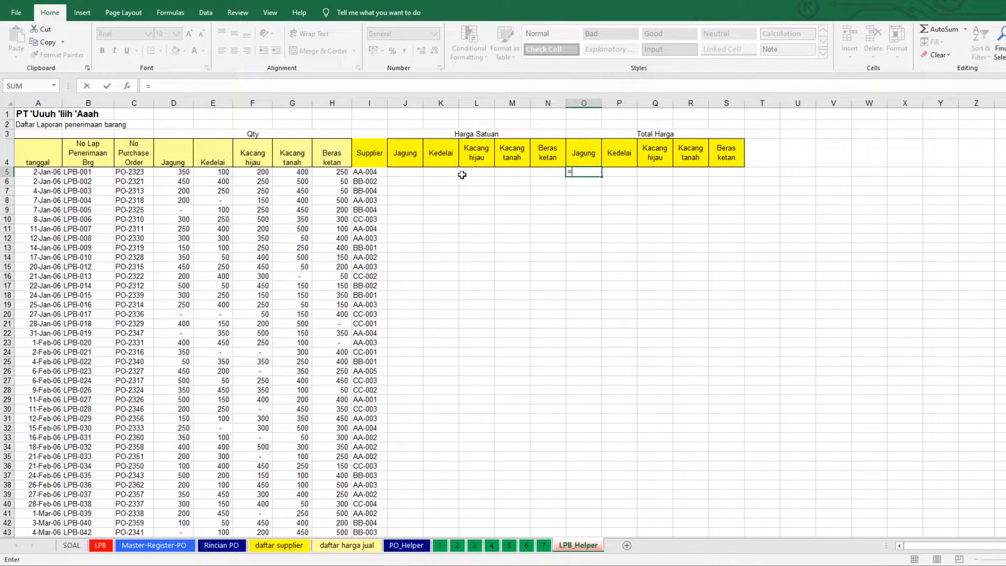
click(177, 172)
text(*)
click(409, 172)
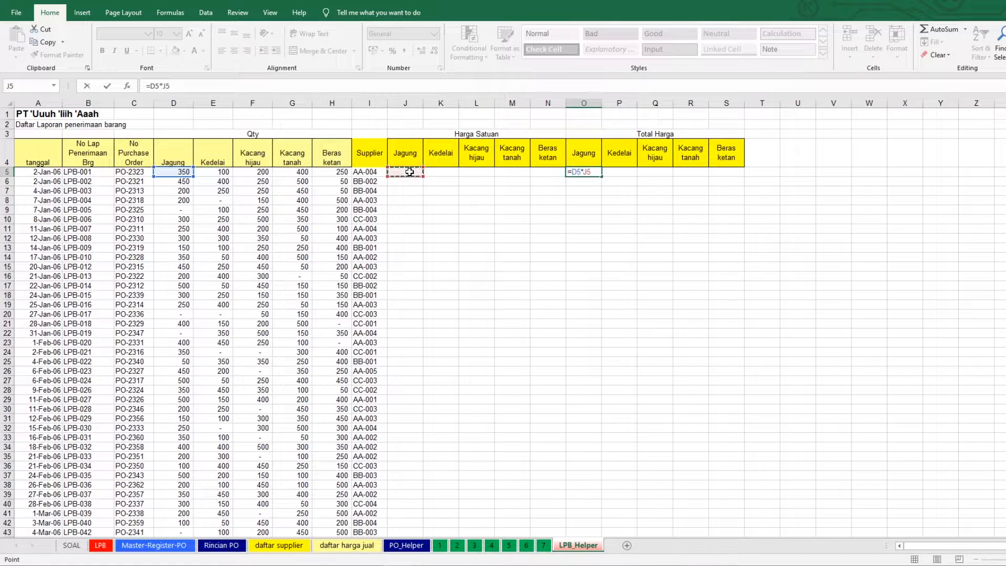
key(ctrl+Return)
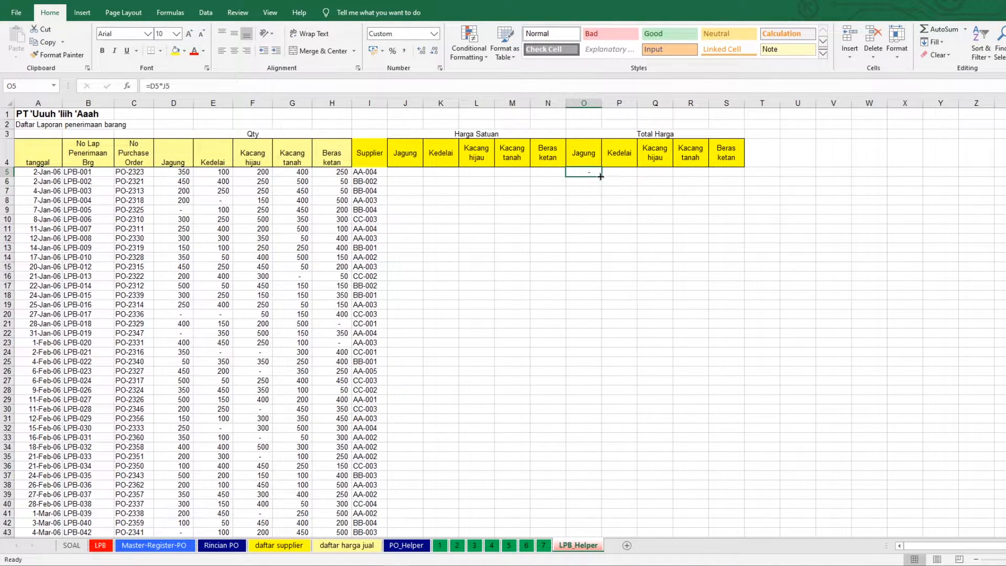
Step: Fill the O5 formula across to S5 and down the whole table, and check the cell references in row 5
drag(601, 177, 745, 176)
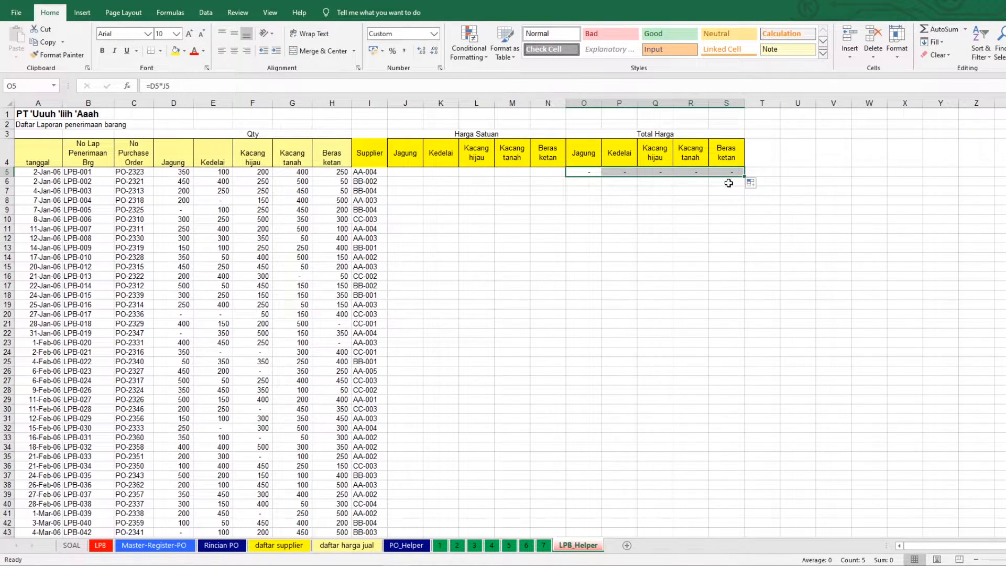
double_click(747, 177)
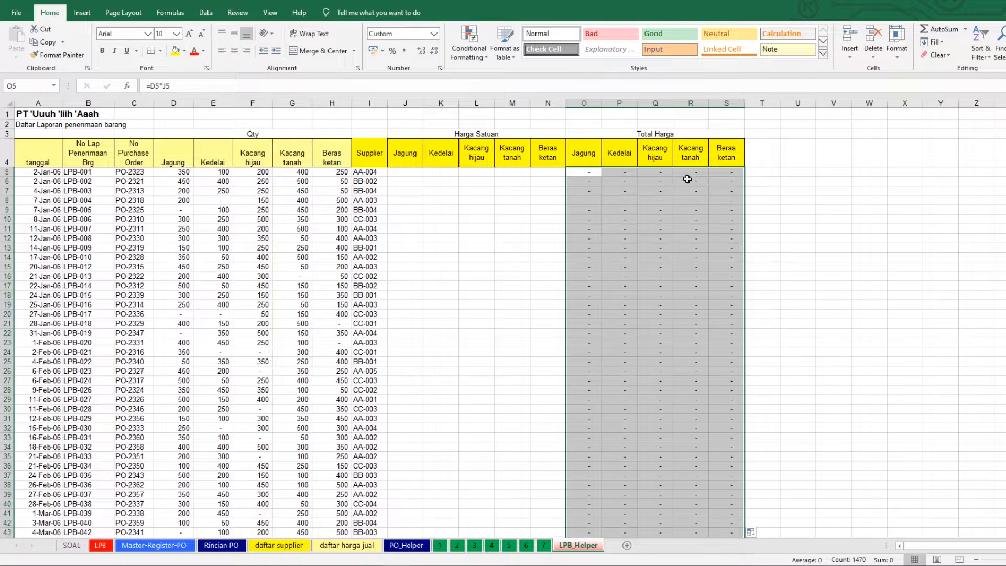
click(580, 173)
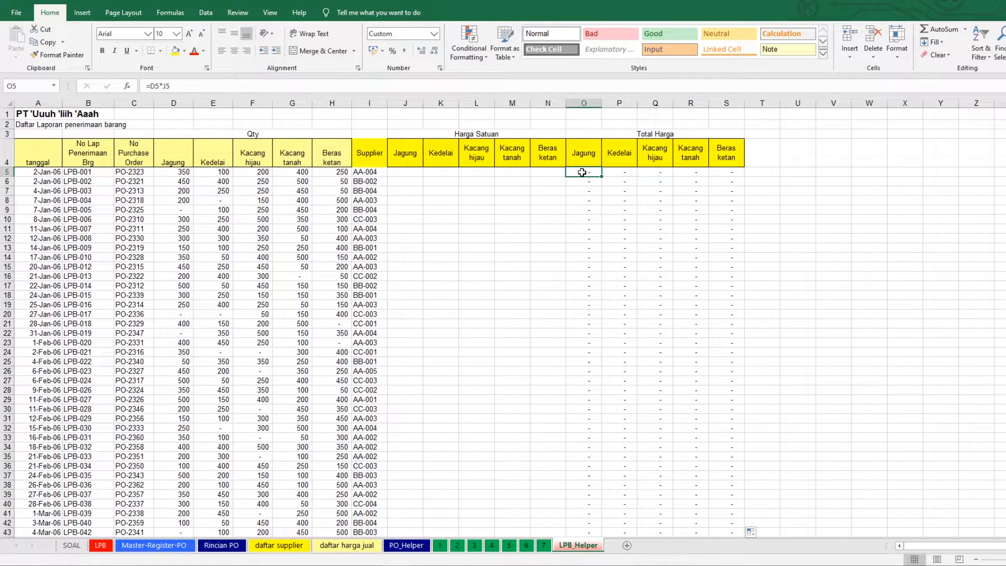
double_click(611, 172)
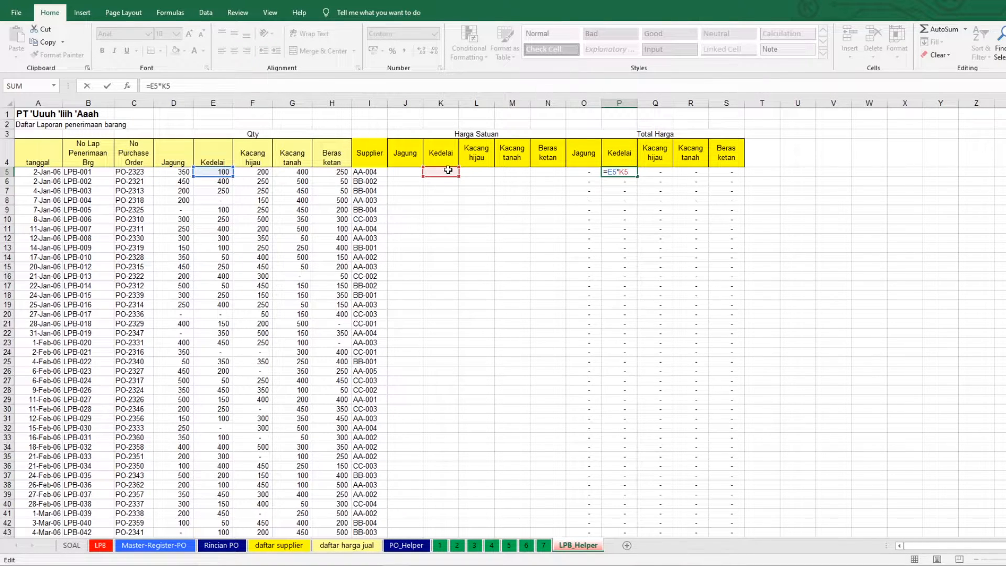
click(655, 170)
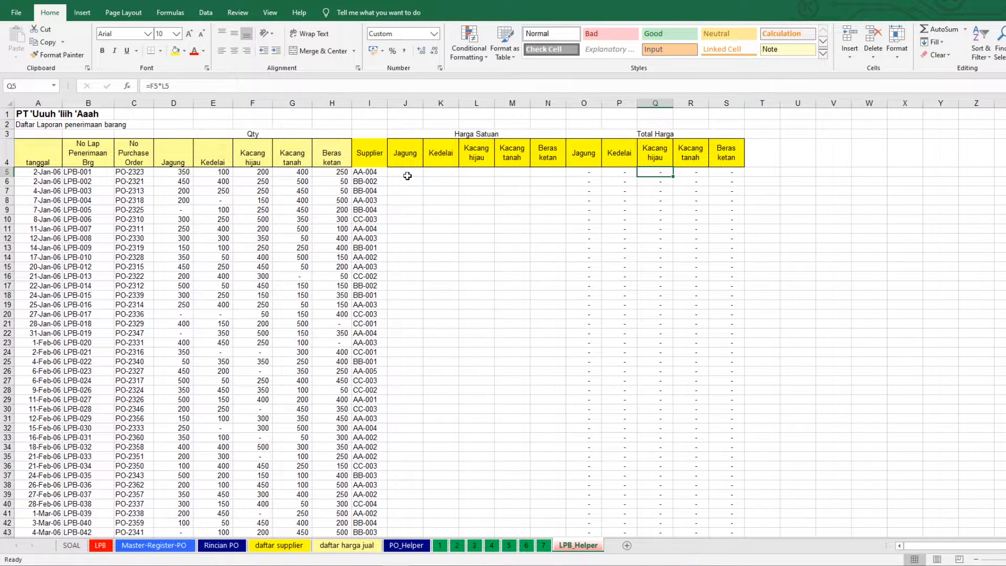
Step: Begin an INDEX formula in J5 with the absolute price range 'daftar supplier'!$E$5:$I$17 as its array
click(407, 173)
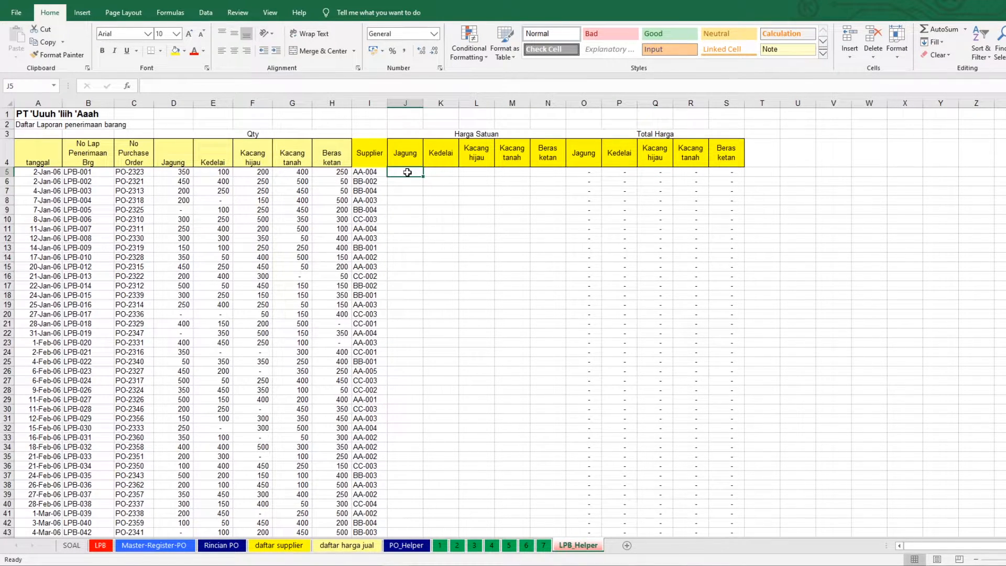
text(=)
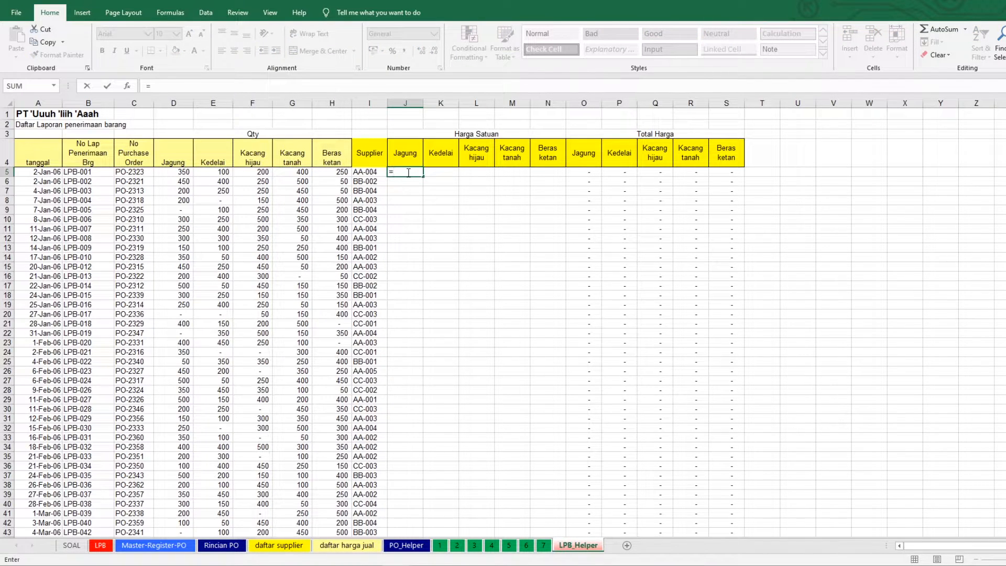
text(INDEX)
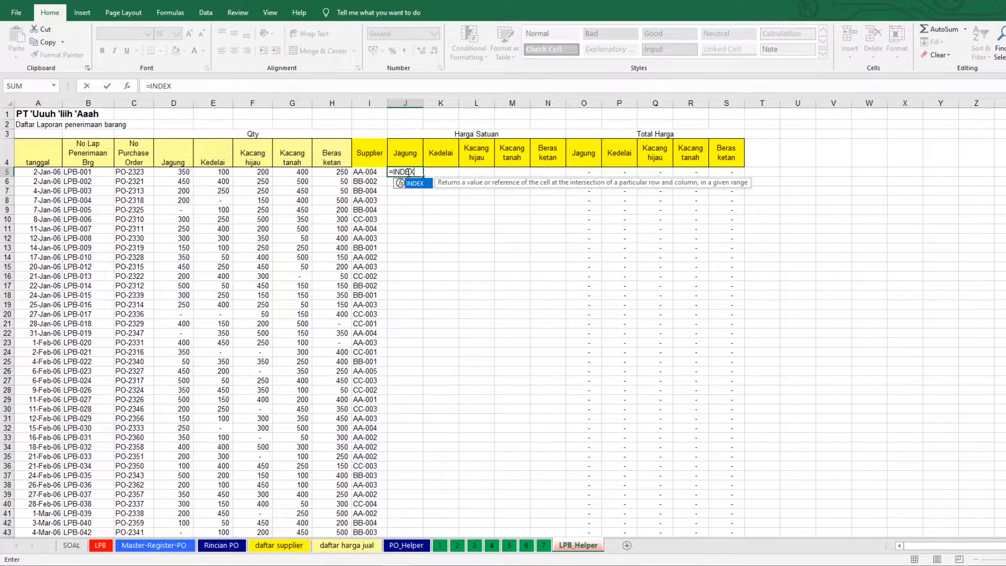
text(()
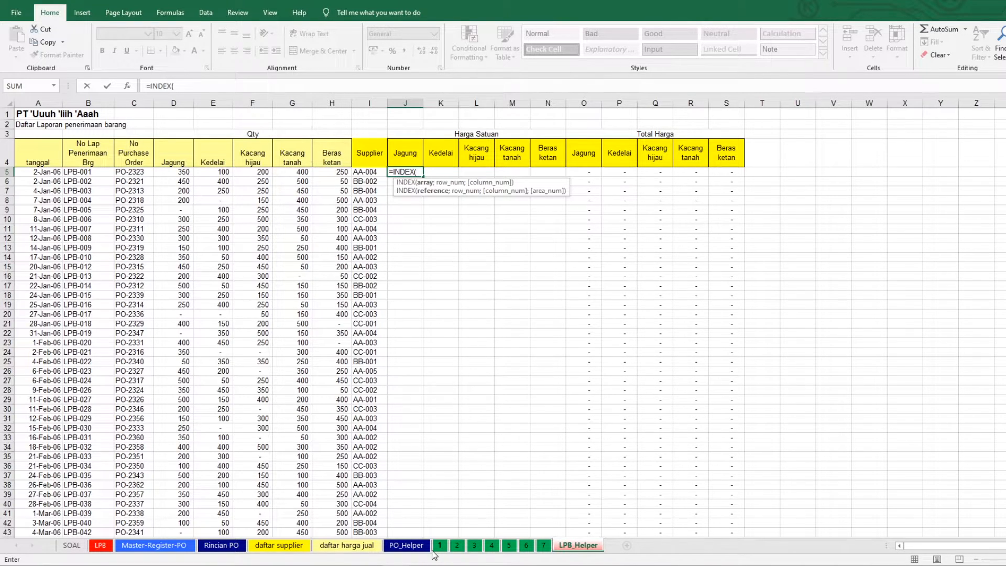
click(285, 547)
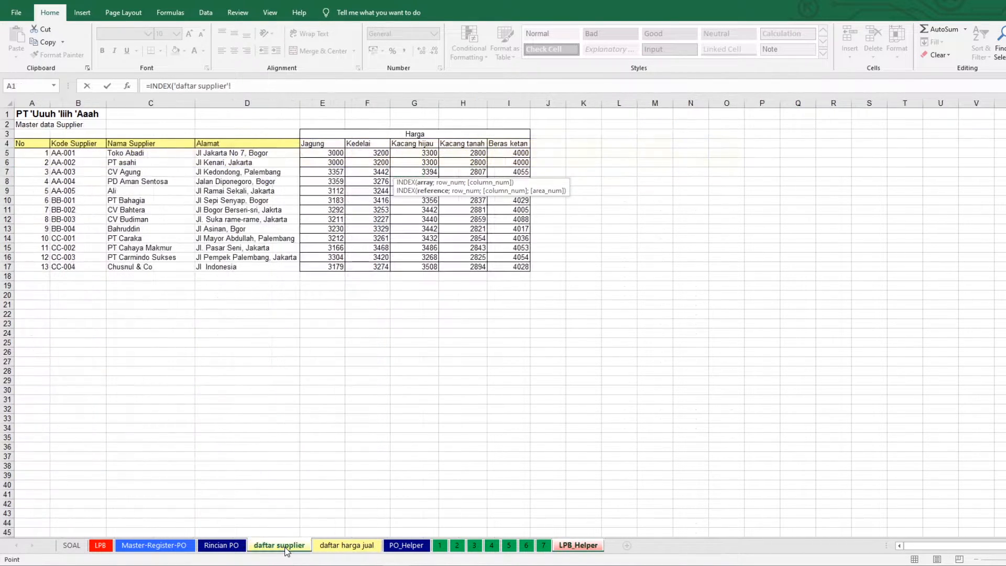
drag(318, 153, 520, 267)
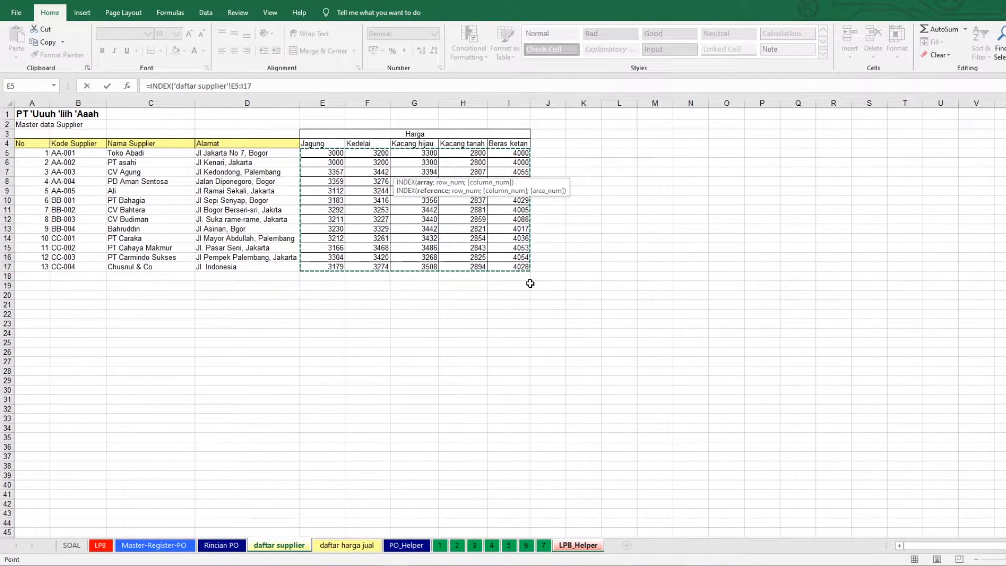
key(F4)
Step: Nest a MATCH as the INDEX row number, with supplier code LPB_Helper!I5 as its lookup value
text(;MA)
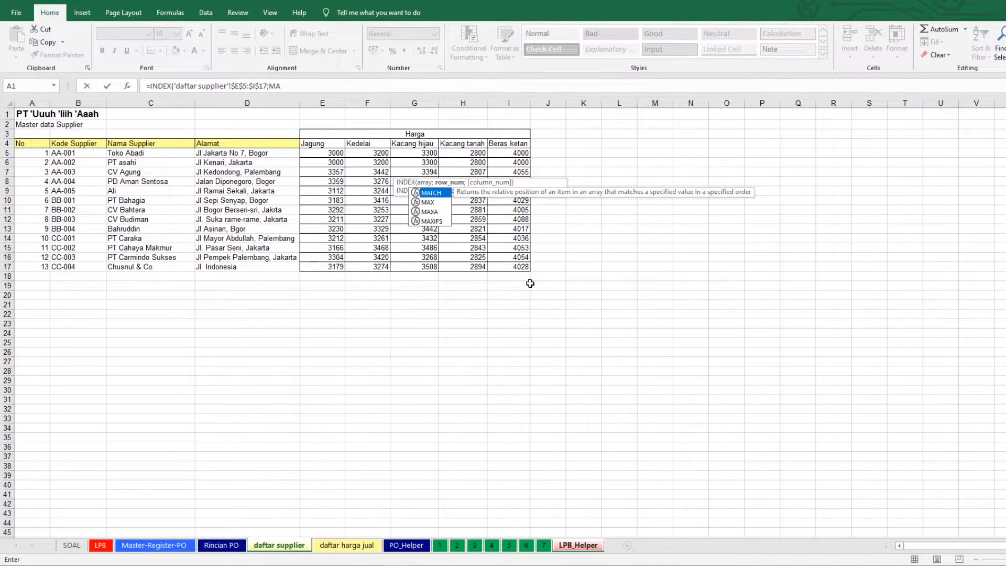
text(TCH()
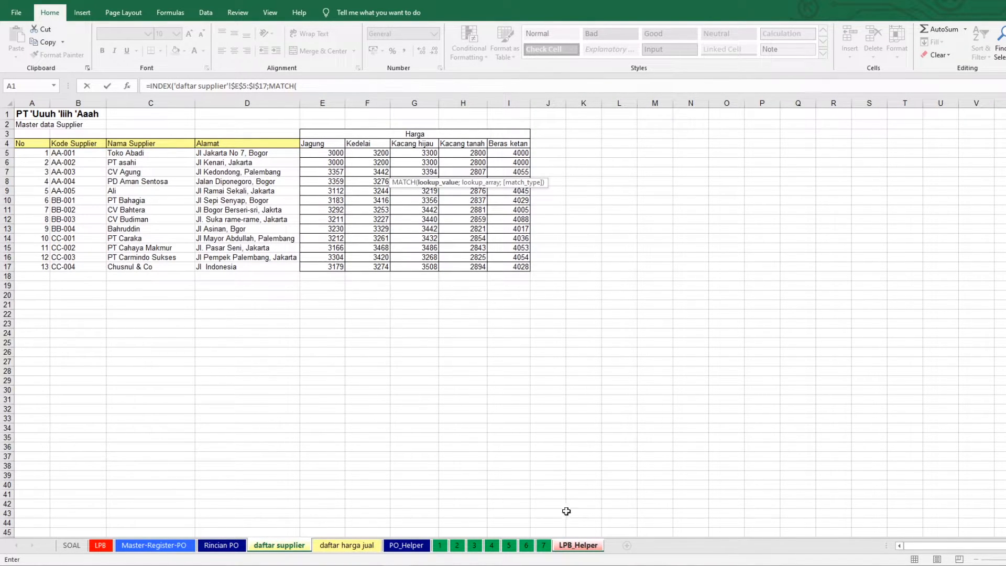
click(579, 546)
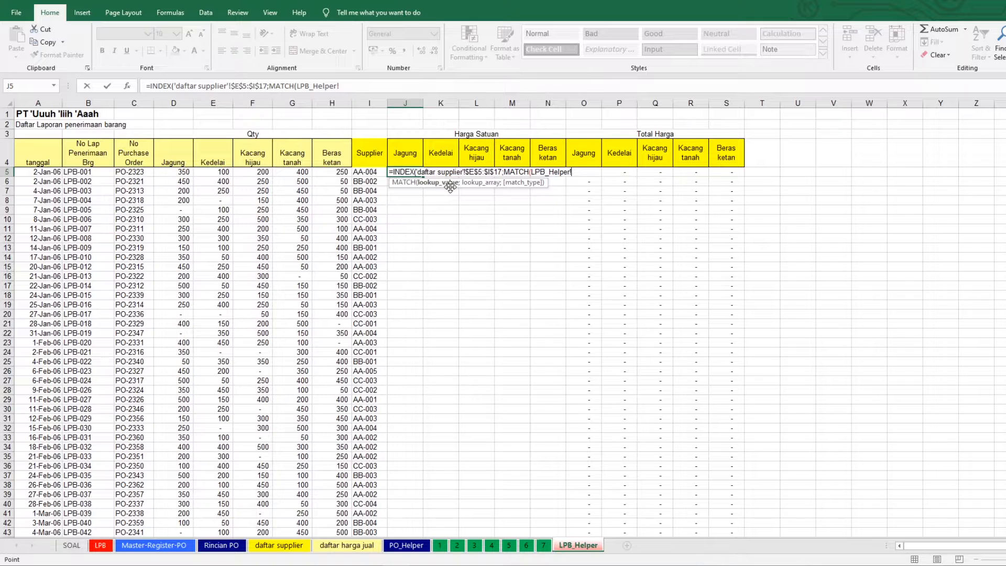
click(373, 173)
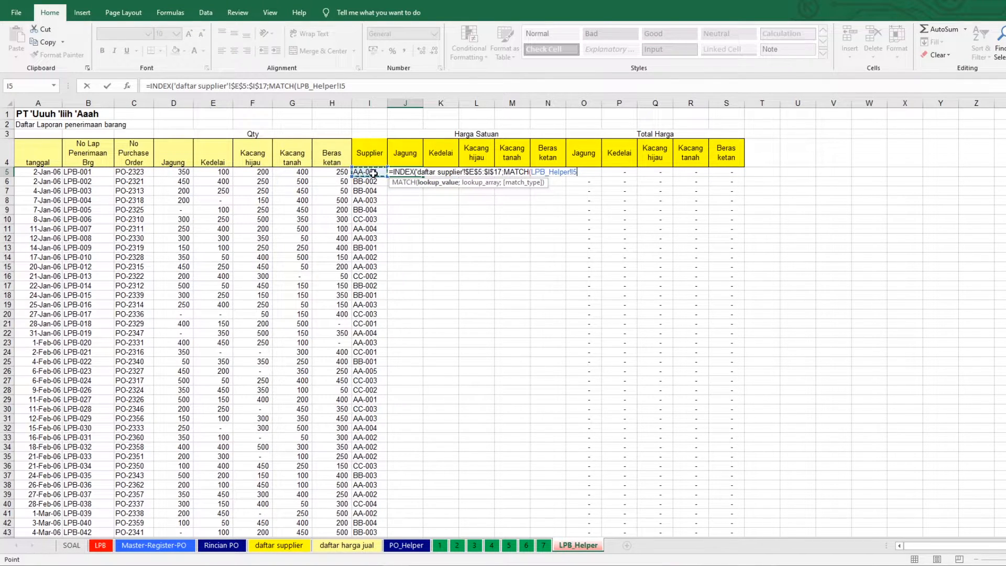
text(;)
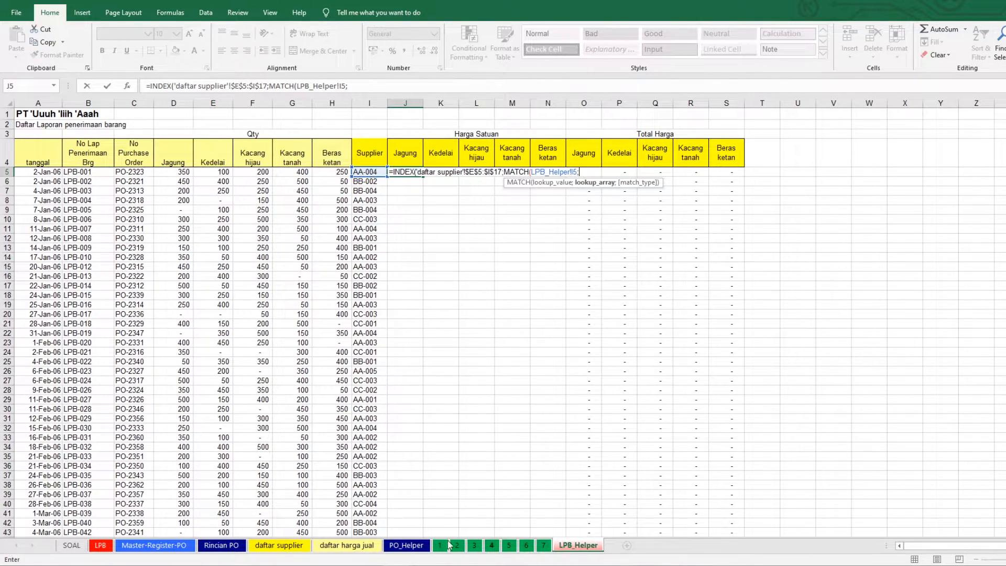
Step: Complete the row MATCH with the absolute lookup range 'daftar supplier'!$B$5:$B$17 and exact match 0
click(271, 546)
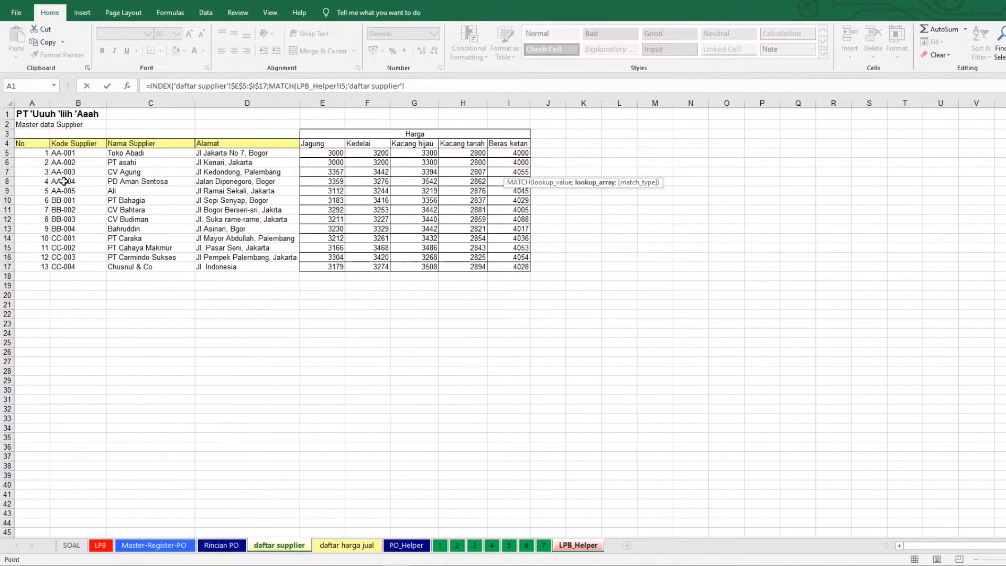
drag(69, 151, 97, 267)
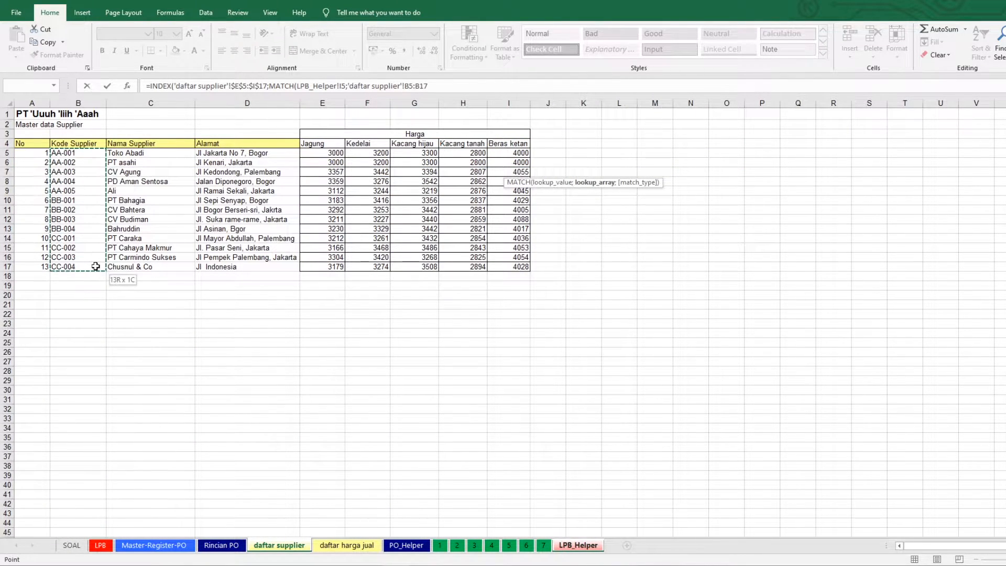
key(F4)
text(;)
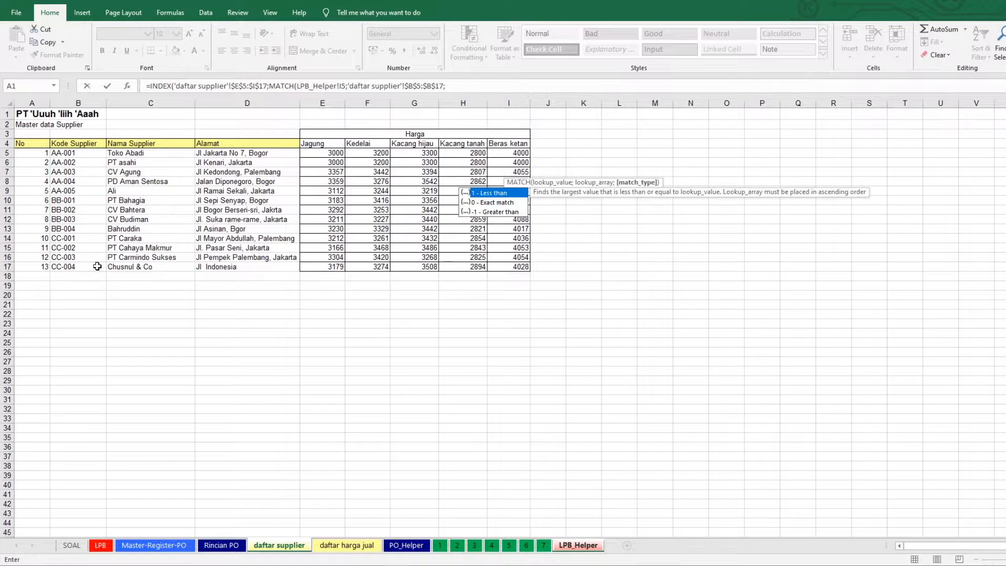
key(Down)
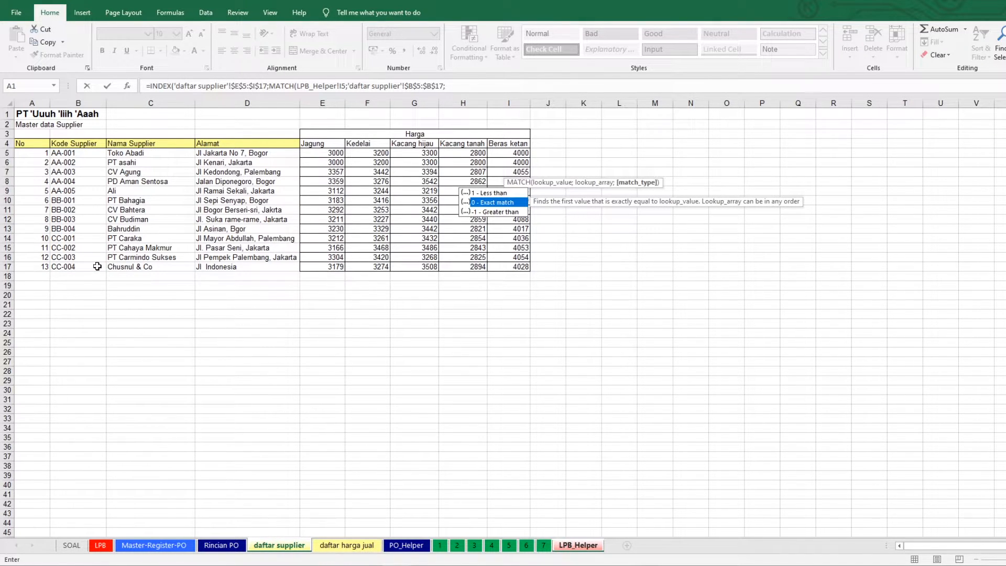
key(Tab)
text())
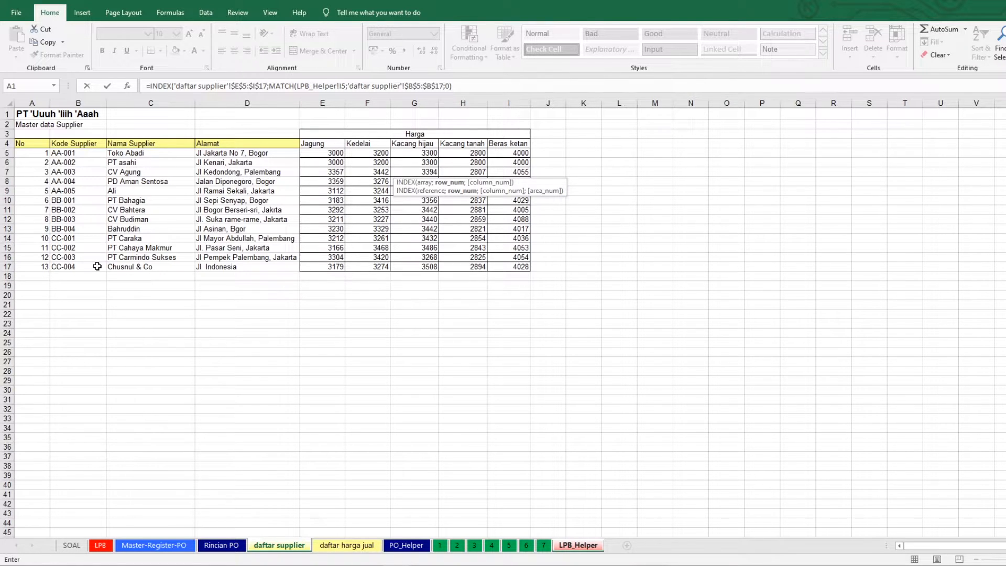
key(BackSpace)
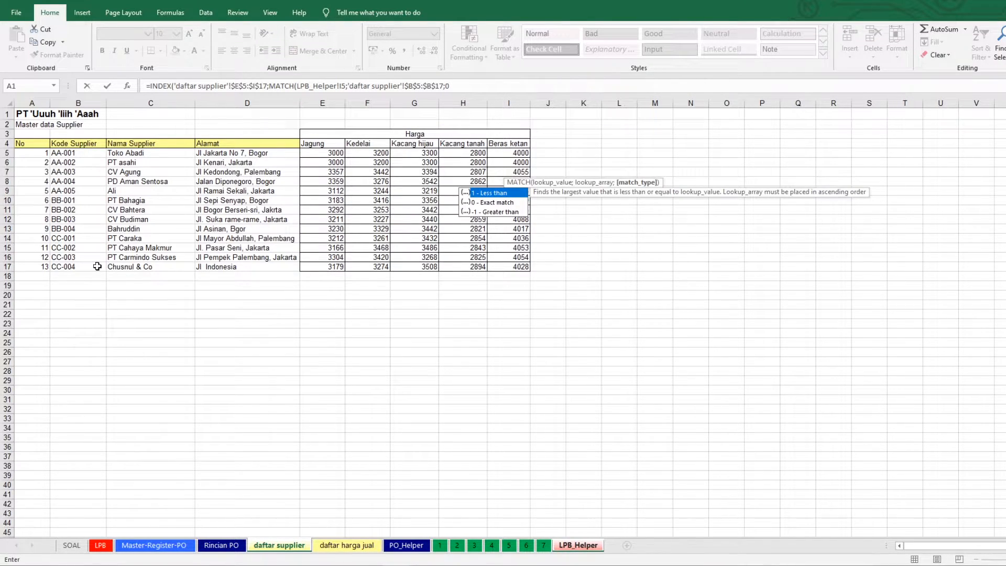
text();)
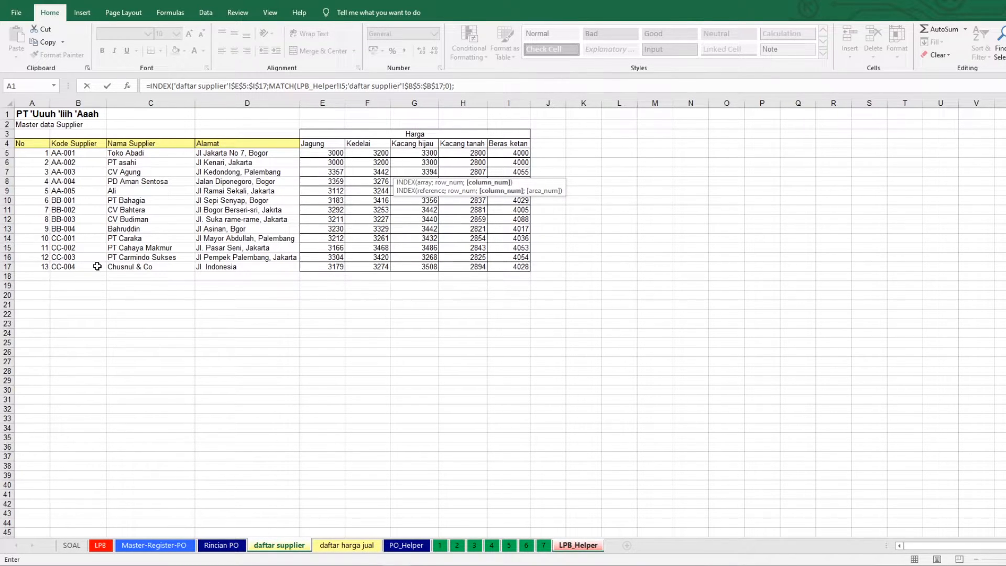
Step: Nest a second MATCH as the INDEX column number, with the Jagung heading LPB_Helper!J4 as its lookup value
text(MATCH()
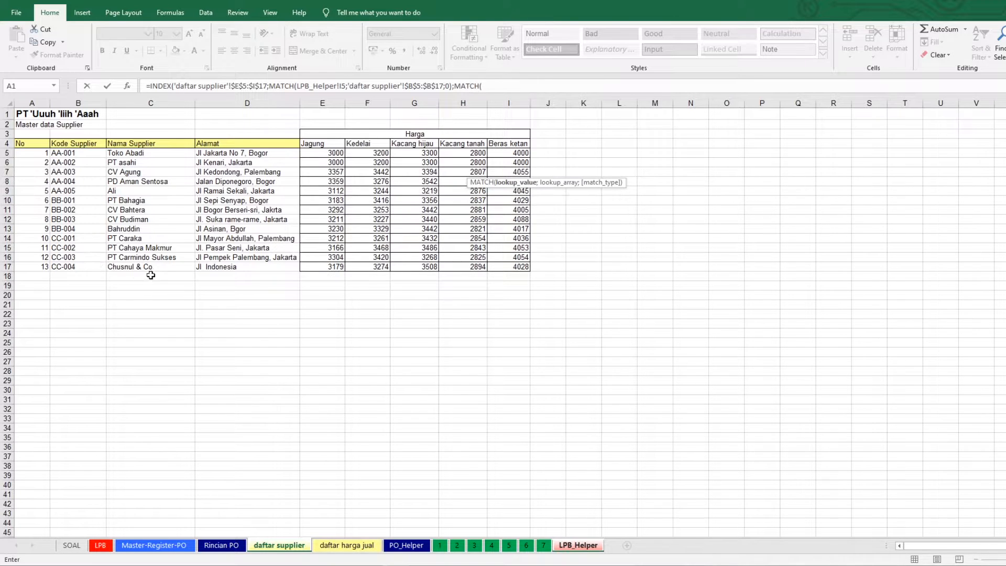
click(579, 546)
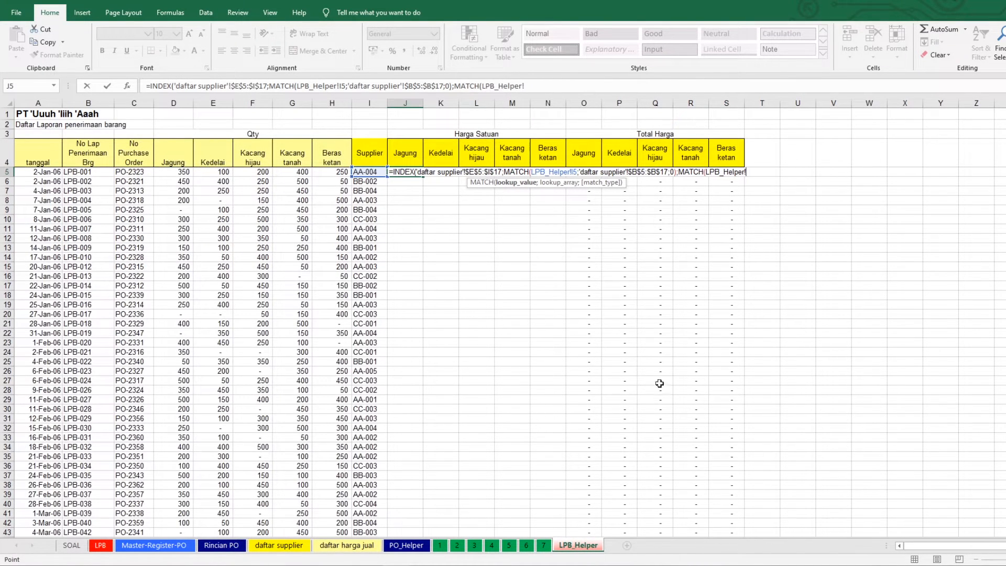
click(409, 156)
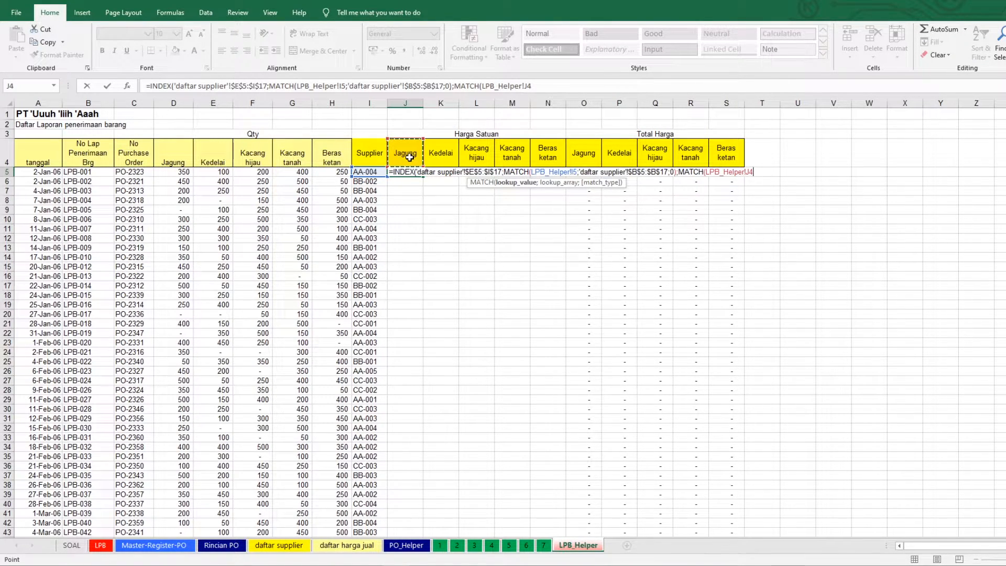
text(;)
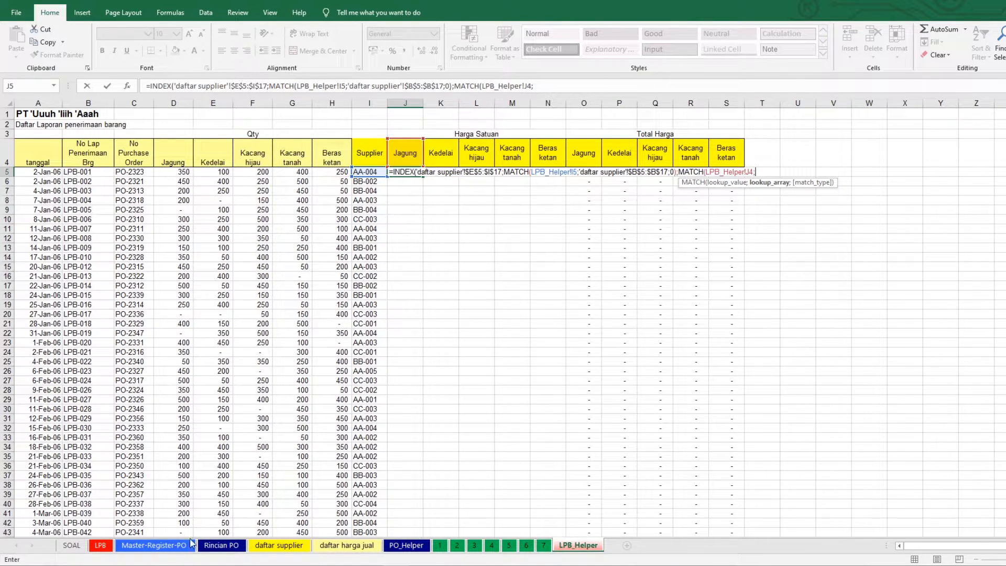
Step: Complete the column MATCH with the absolute range 'daftar supplier'!$E$4:$I$4 and exact match 0, and commit the formula in J5
click(175, 550)
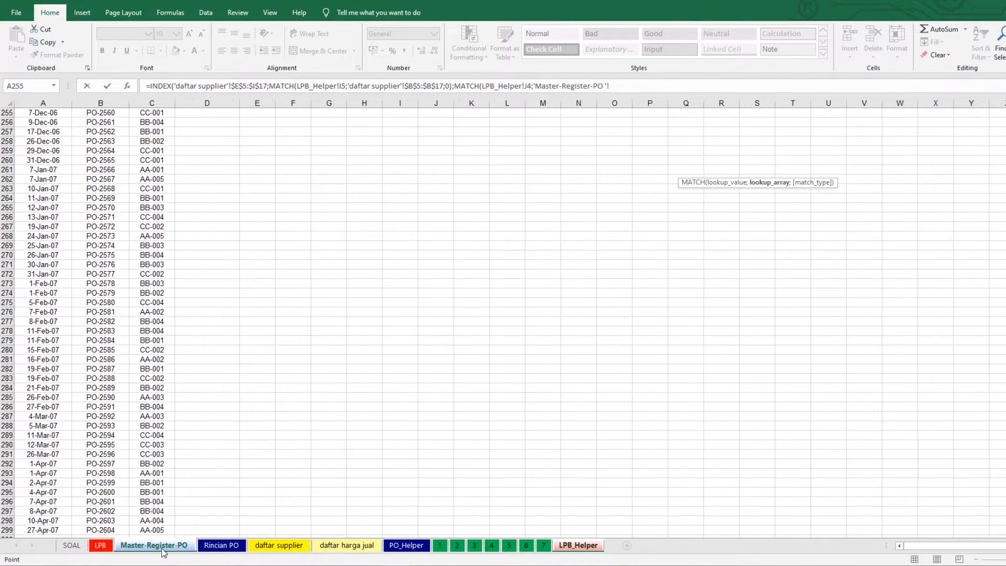
click(103, 546)
click(263, 547)
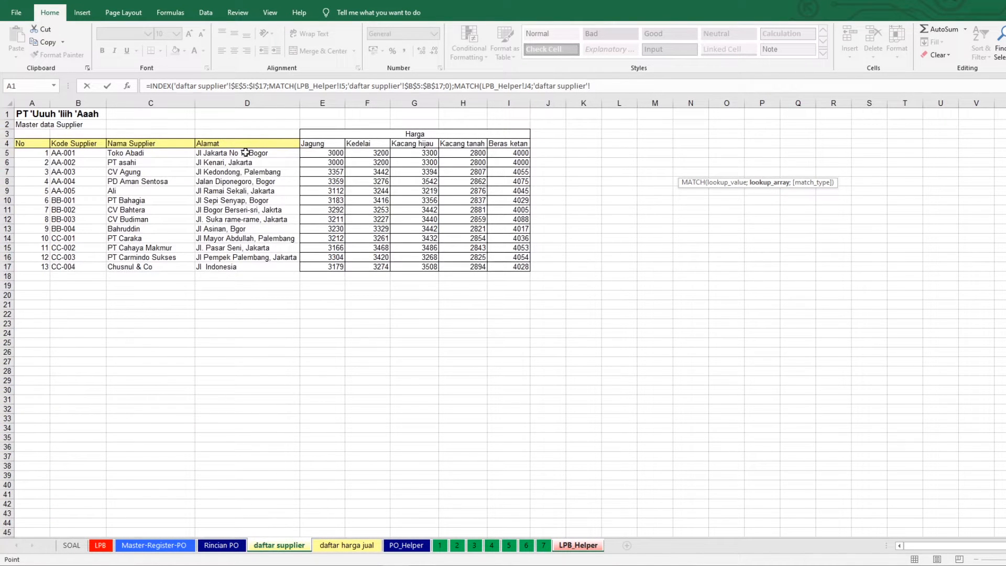
drag(318, 142, 526, 143)
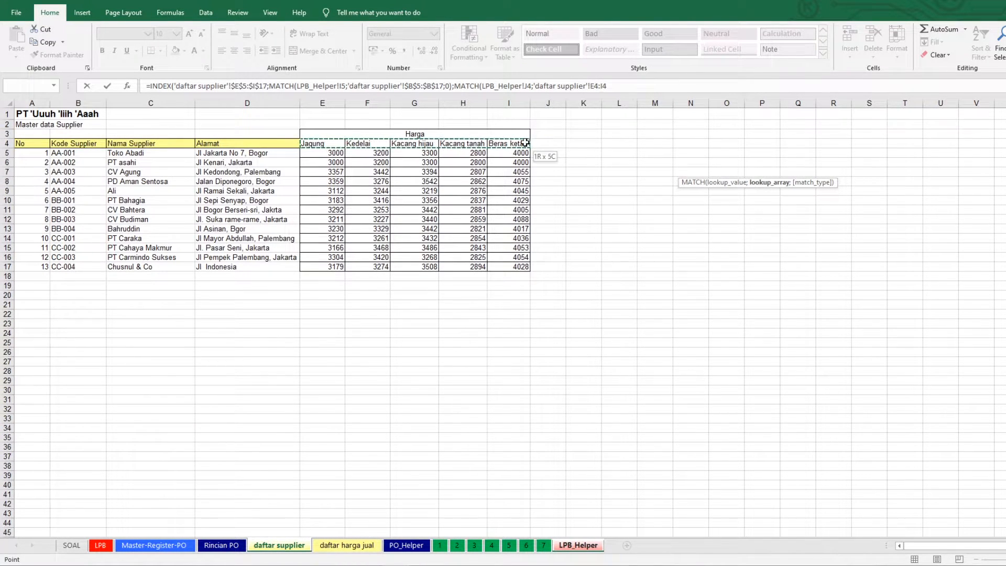
key(F4)
text(;)
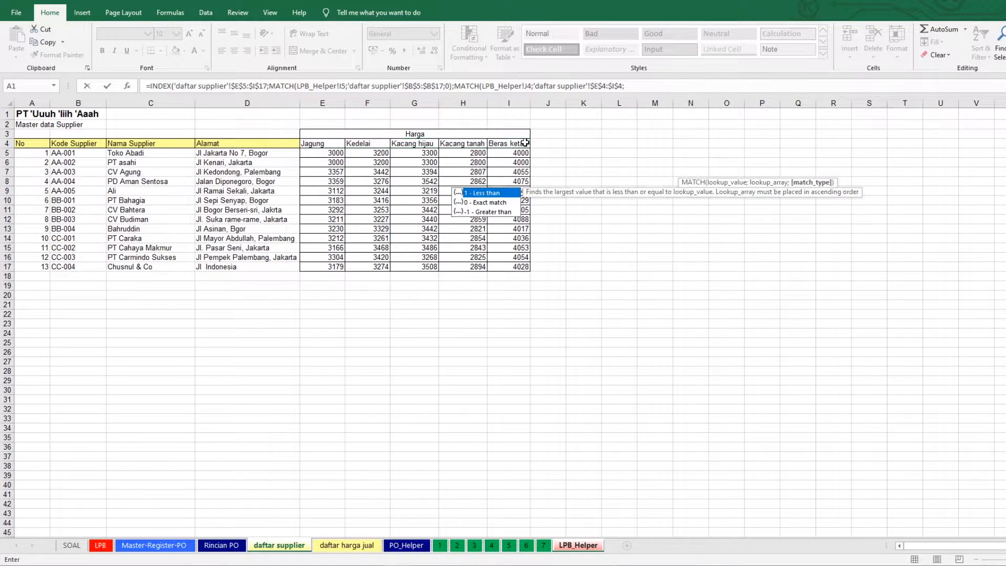
key(Down)
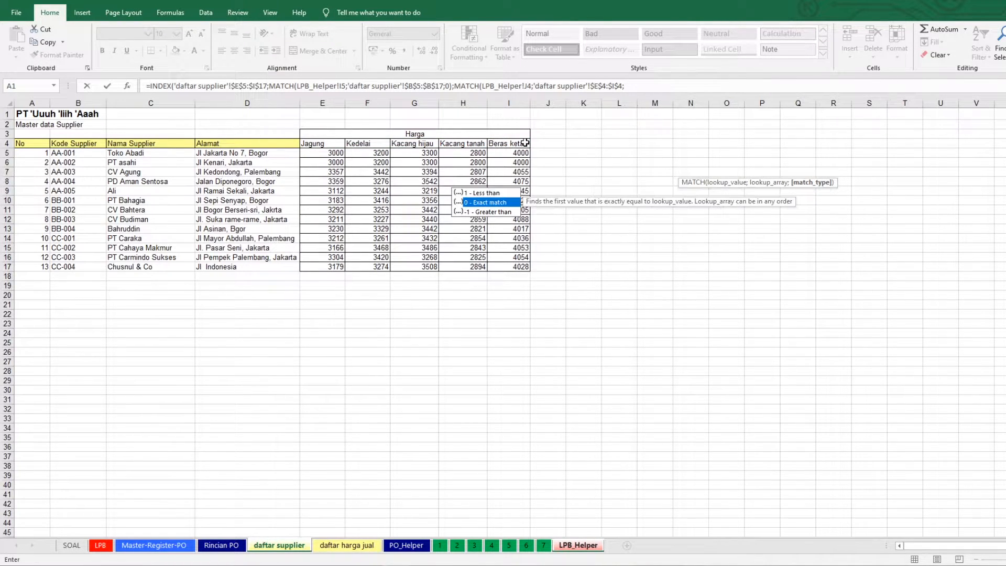
text(0)
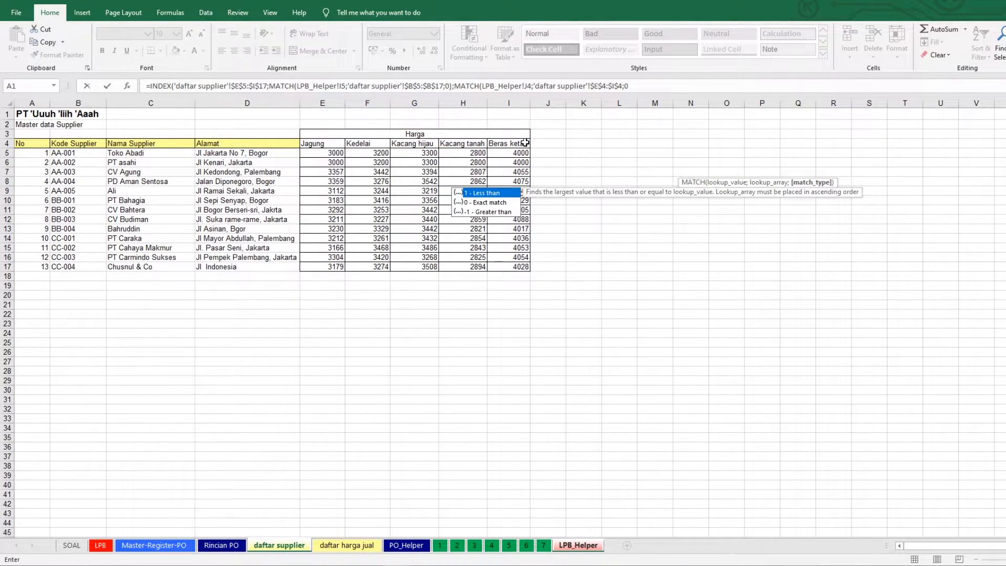
key(Return)
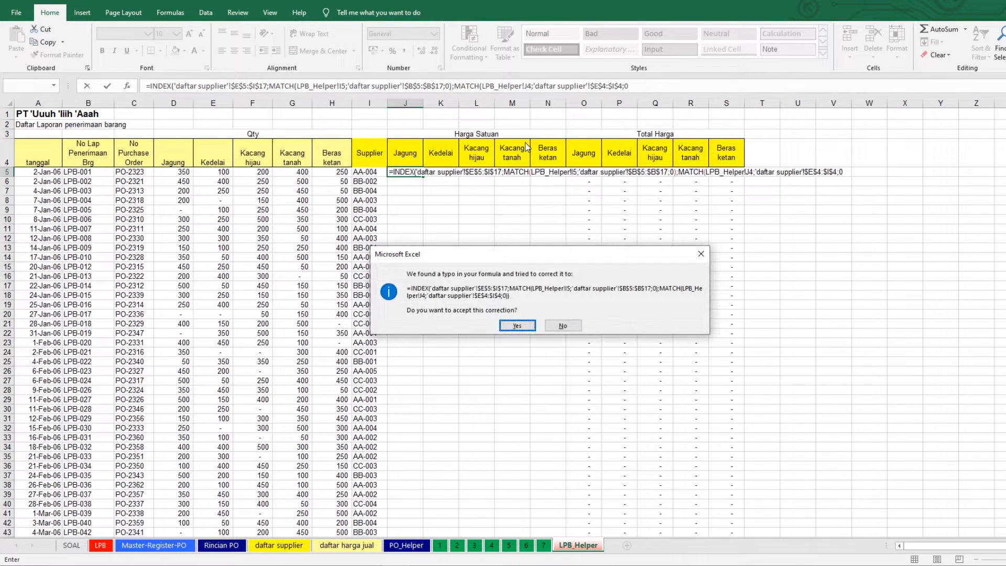
key(Return)
Step: Fill the J5 formula down the Jagung unit price column and fit column O's width to its contents
click(420, 173)
double_click(423, 175)
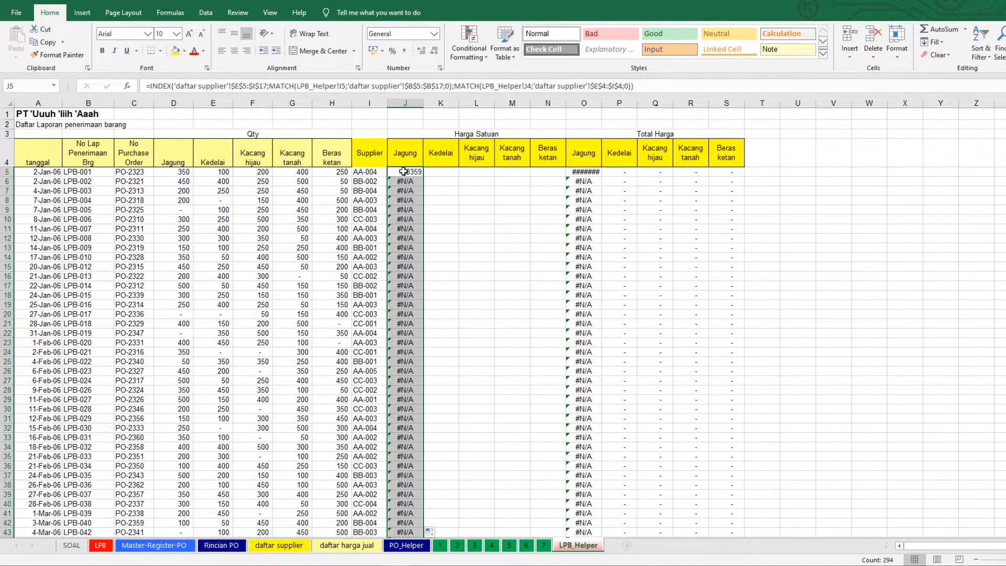
double_click(602, 104)
Step: Inspect the cell references of the filled formula in J6, leaving it unedited
click(417, 181)
double_click(415, 182)
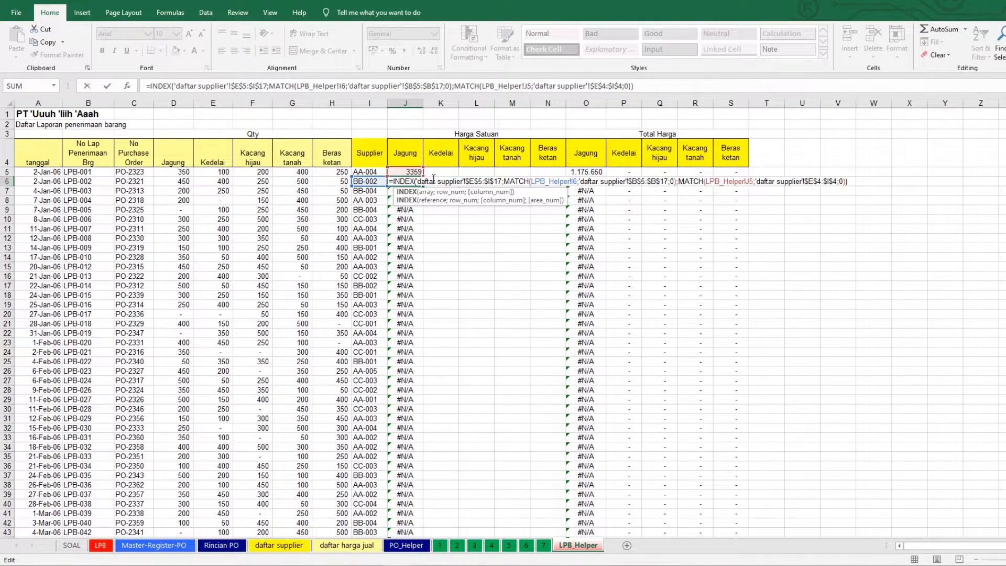
key(Escape)
Step: Lock the row of the product heading reference in the J5 formula, making it LPB_Helper!J$4
key(Up)
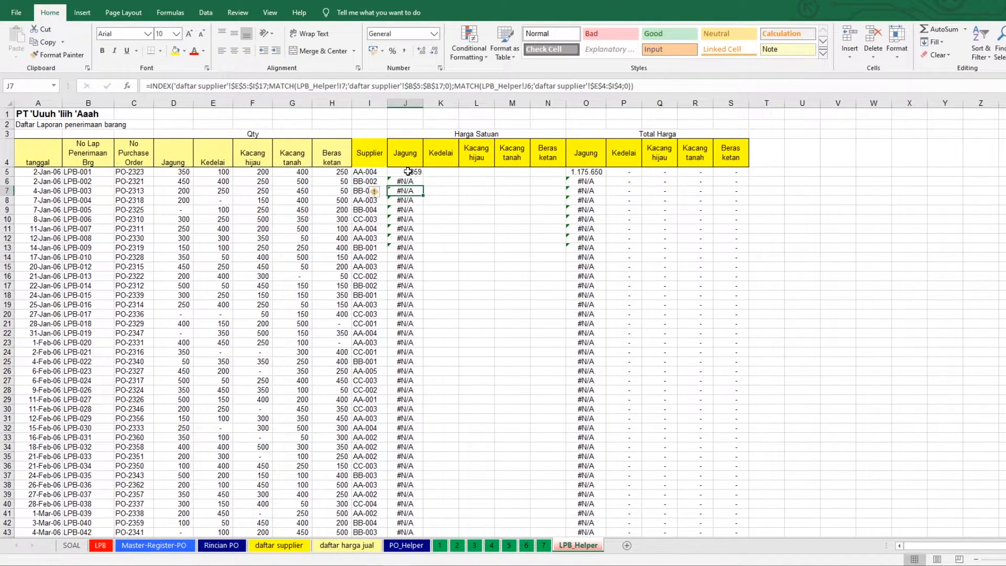
key(F2)
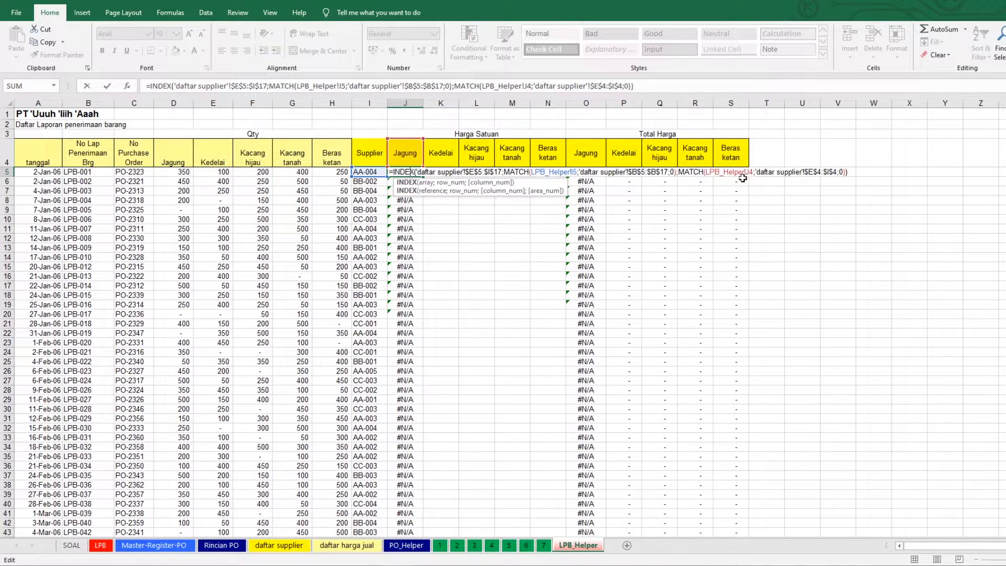
click(751, 170)
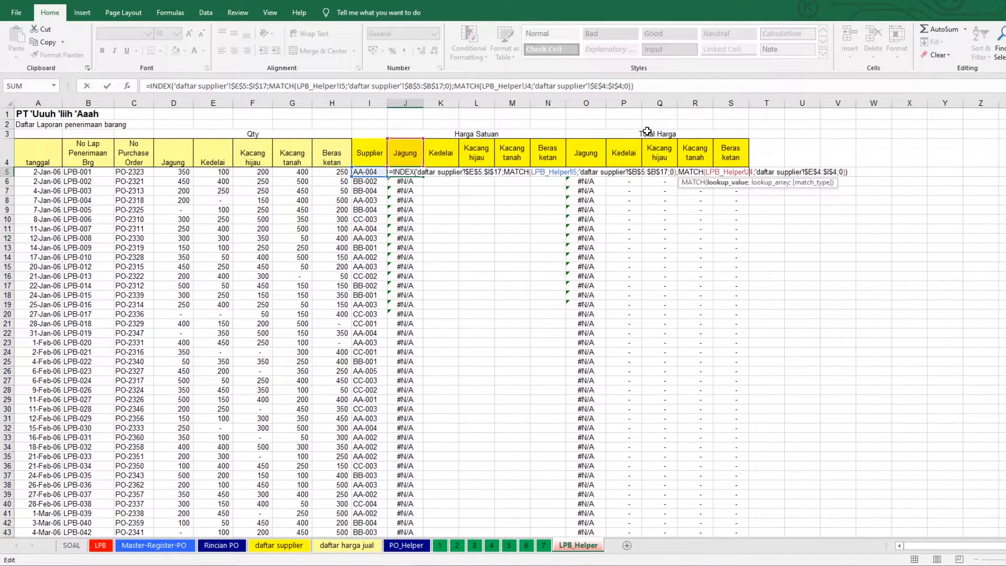
text($)
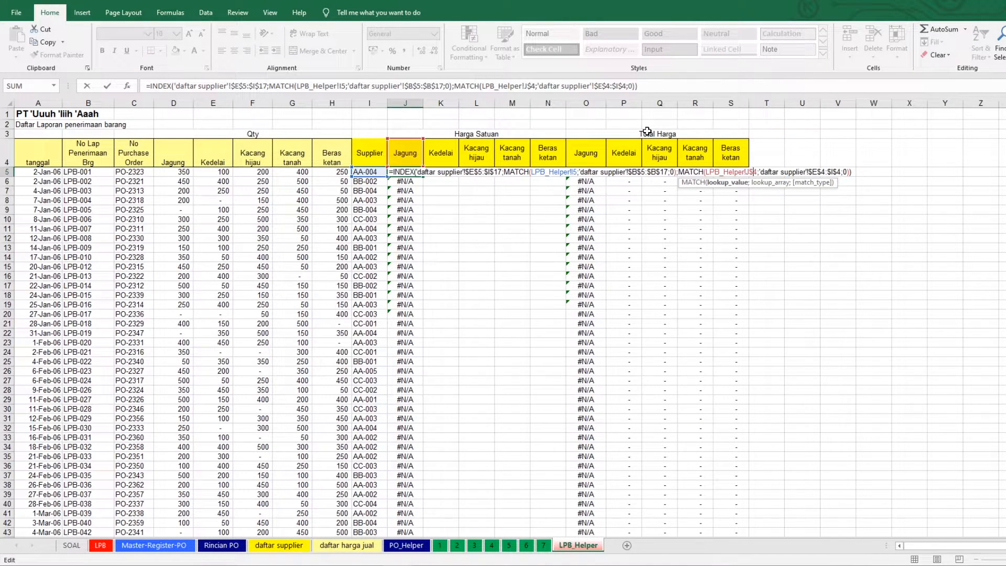
key(Return)
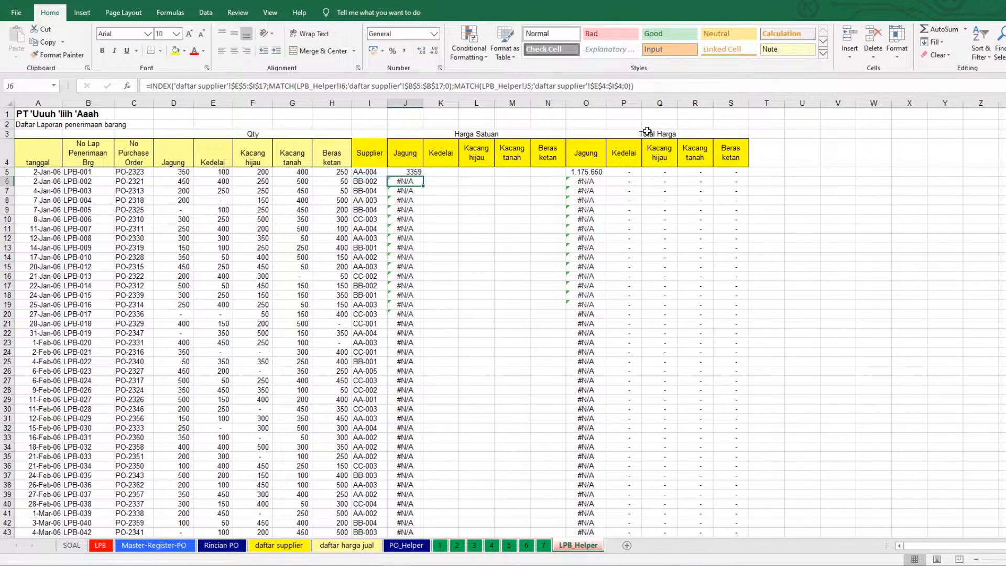
Step: Fill the corrected J5 formula down the whole Jagung unit price column
click(398, 173)
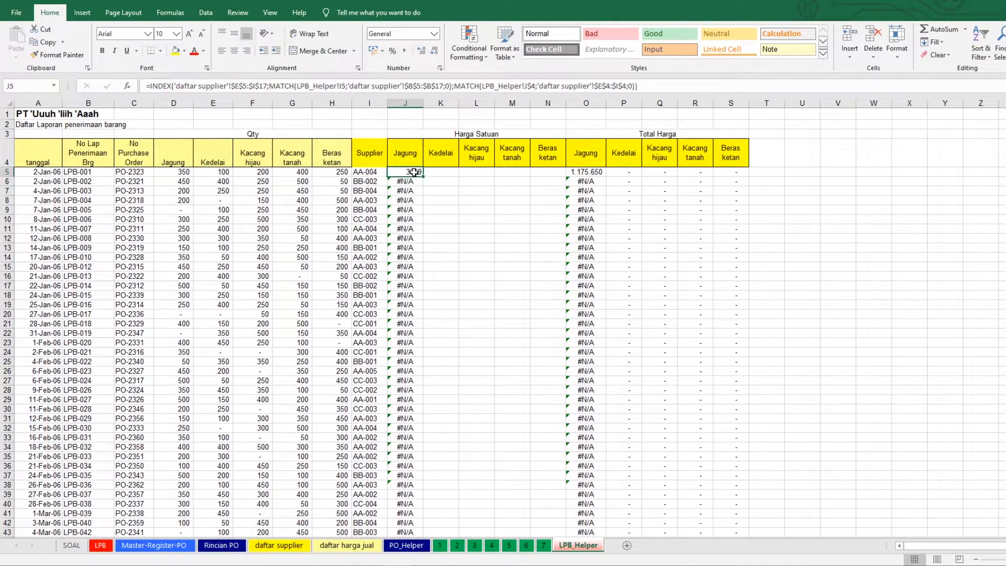
double_click(423, 176)
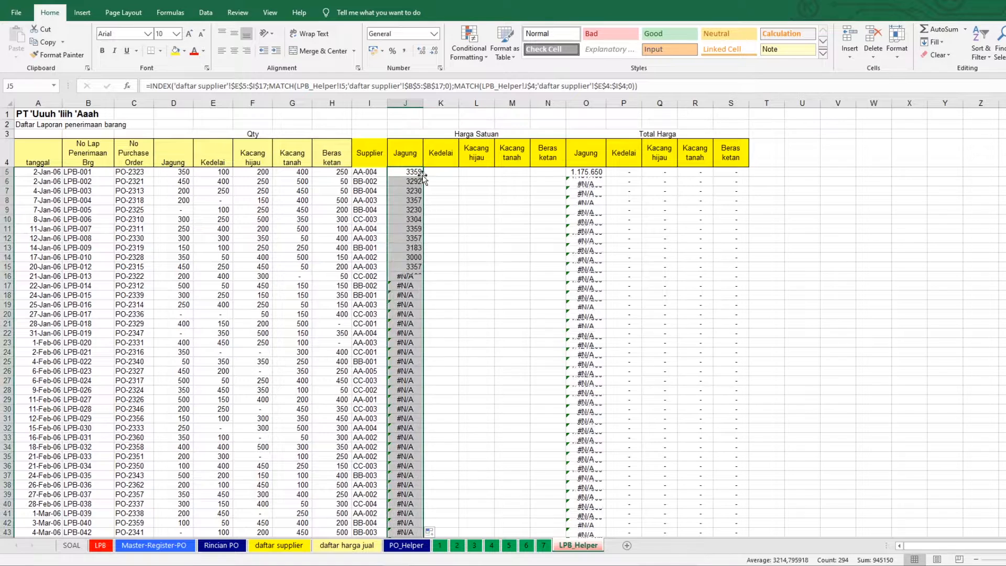
click(405, 172)
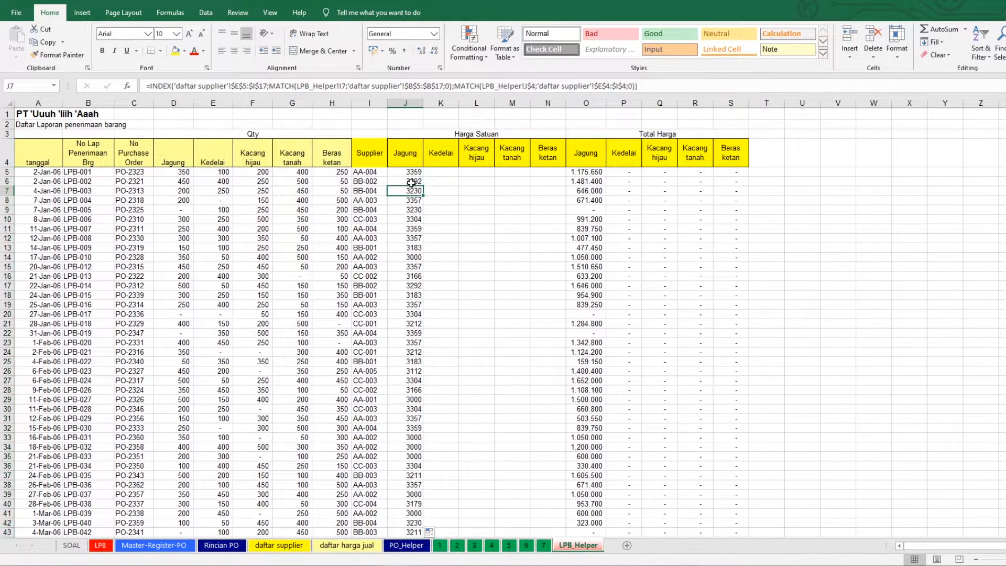
Step: Check the references of the filled Jagung price formulas in J6 and at the end of the column
click(406, 191)
double_click(408, 182)
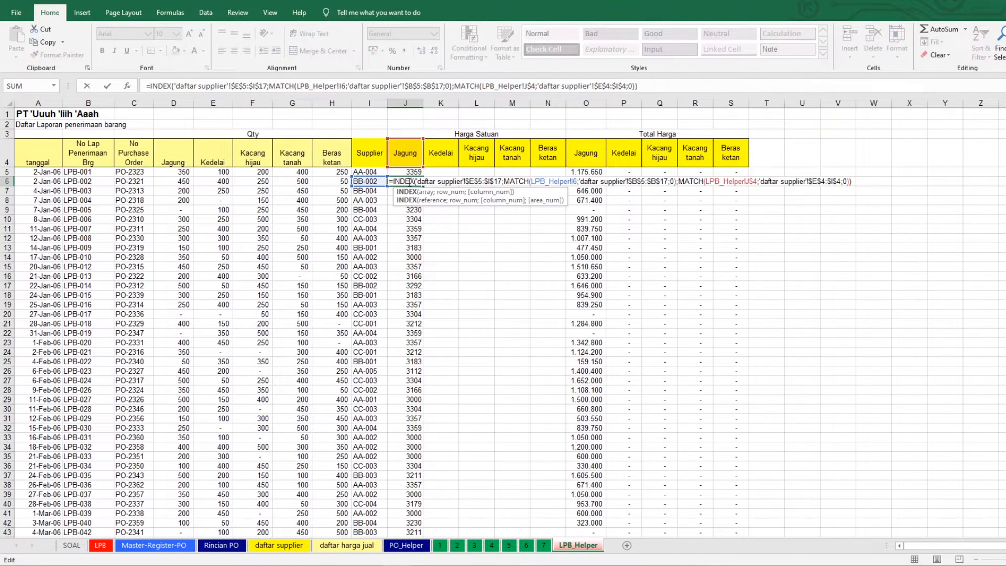
key(Return)
click(401, 210)
key(ctrl+Down)
scroll(504, 322, up, 20)
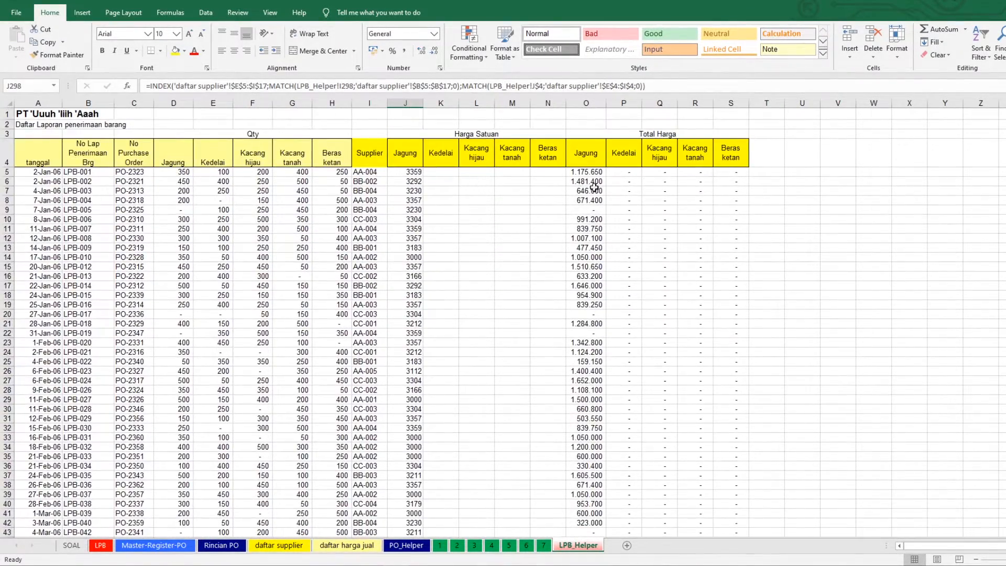
Step: Try to fill the J5 price formula across row 5 through the Beras ketan column, and inspect the references in K5
click(418, 175)
double_click(422, 176)
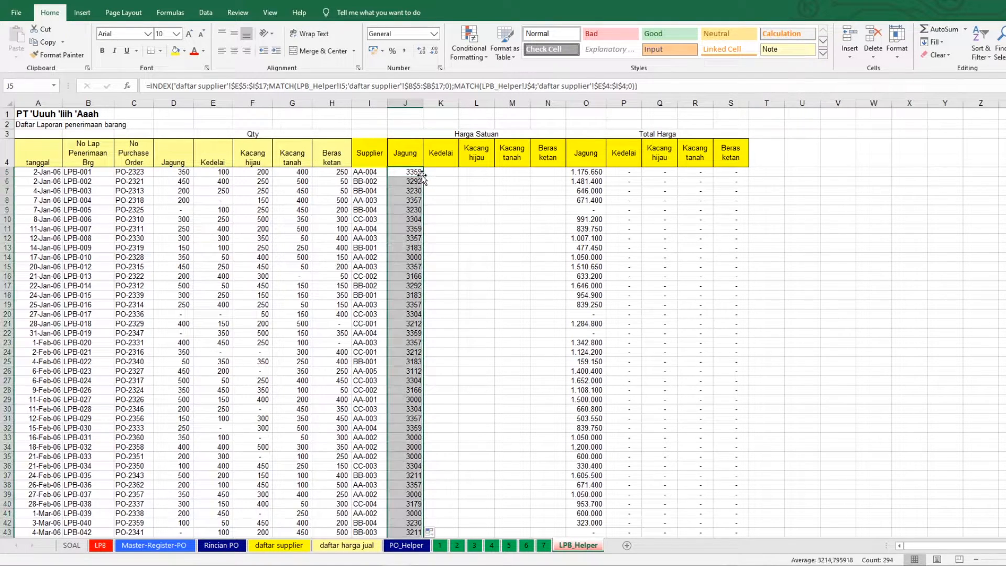
click(411, 173)
drag(422, 176, 575, 181)
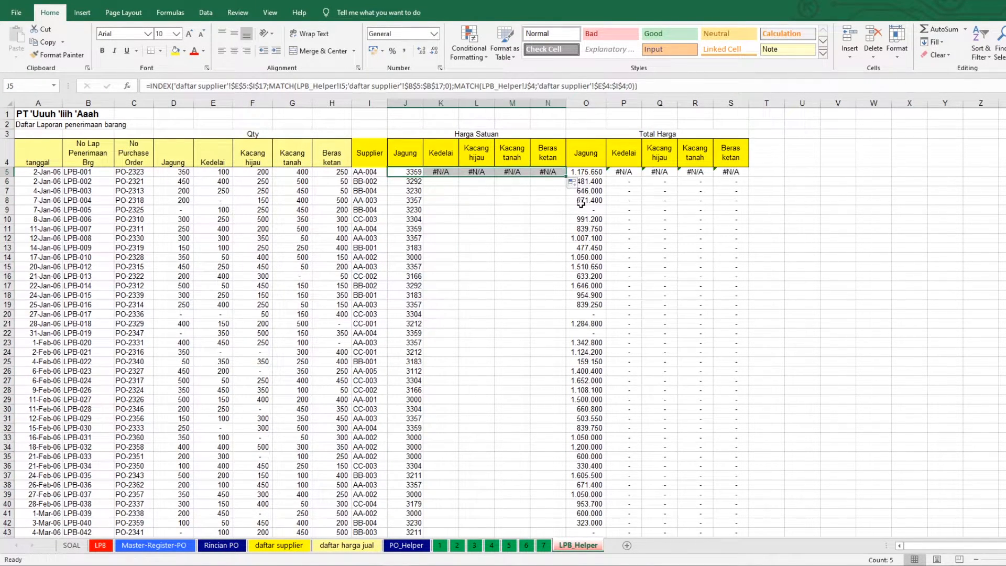
click(441, 173)
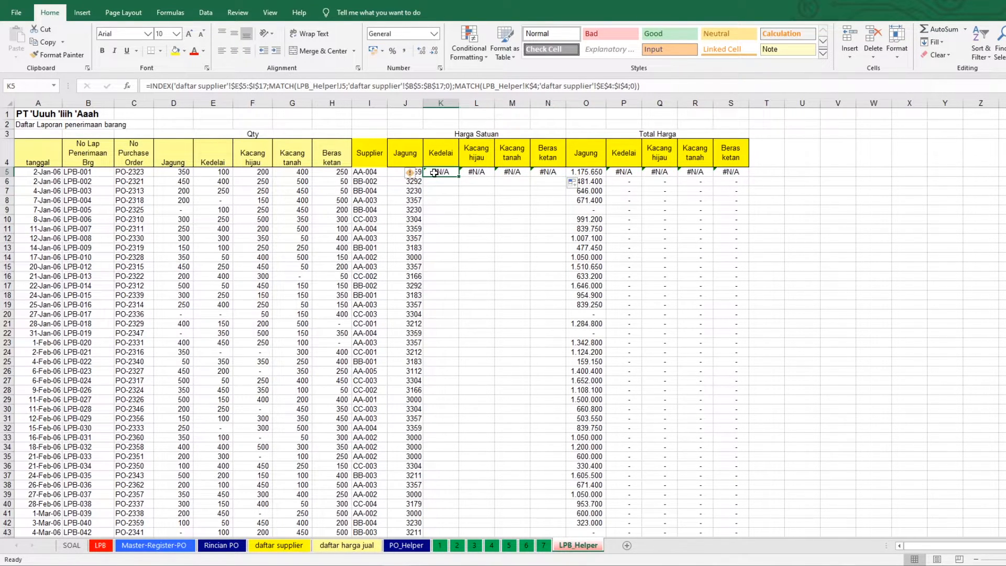
double_click(437, 172)
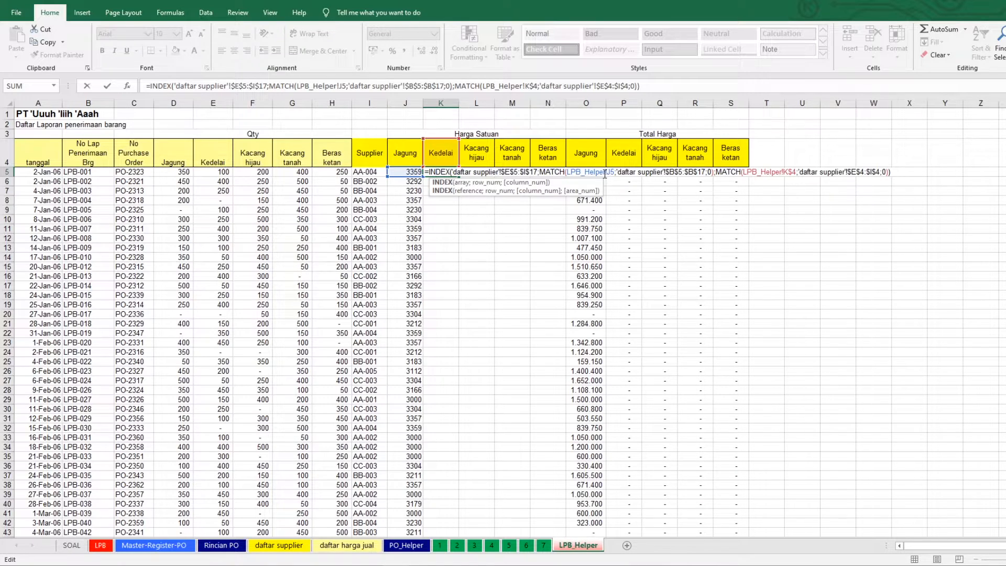
key(Return)
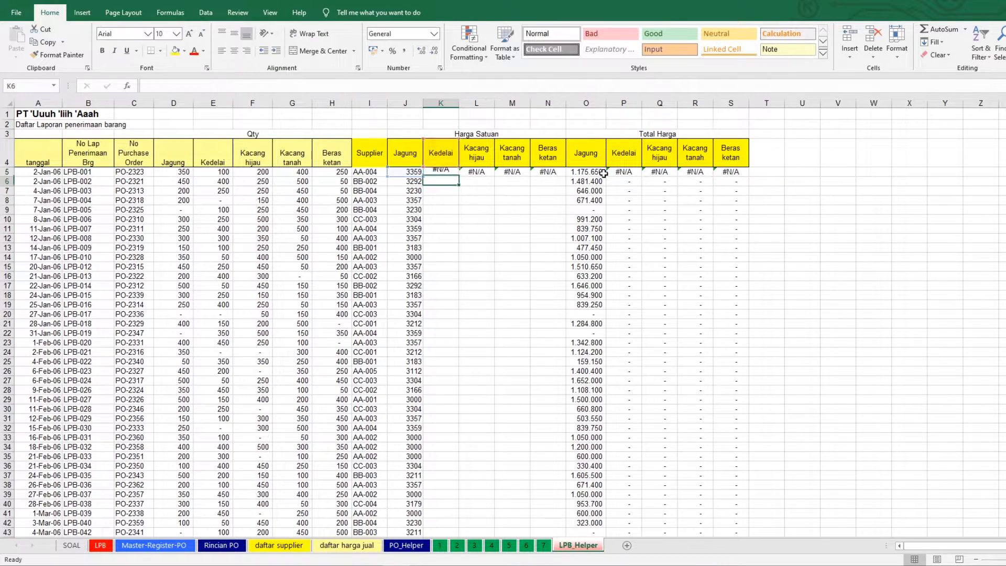
Step: Lock the column of the supplier code reference in the J5 formula, making it LPB_Helper!$I5
click(399, 171)
double_click(400, 172)
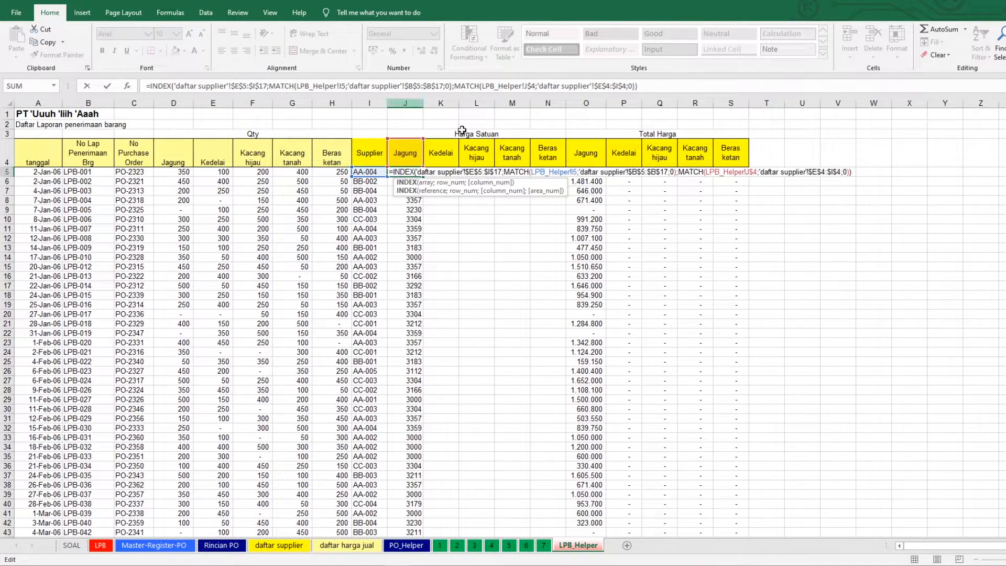
click(573, 173)
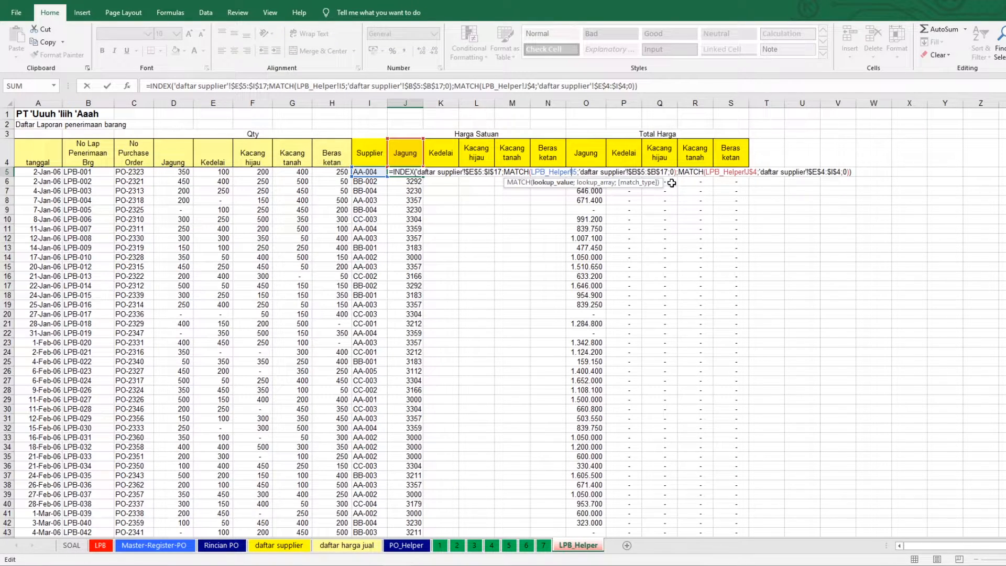
text($)
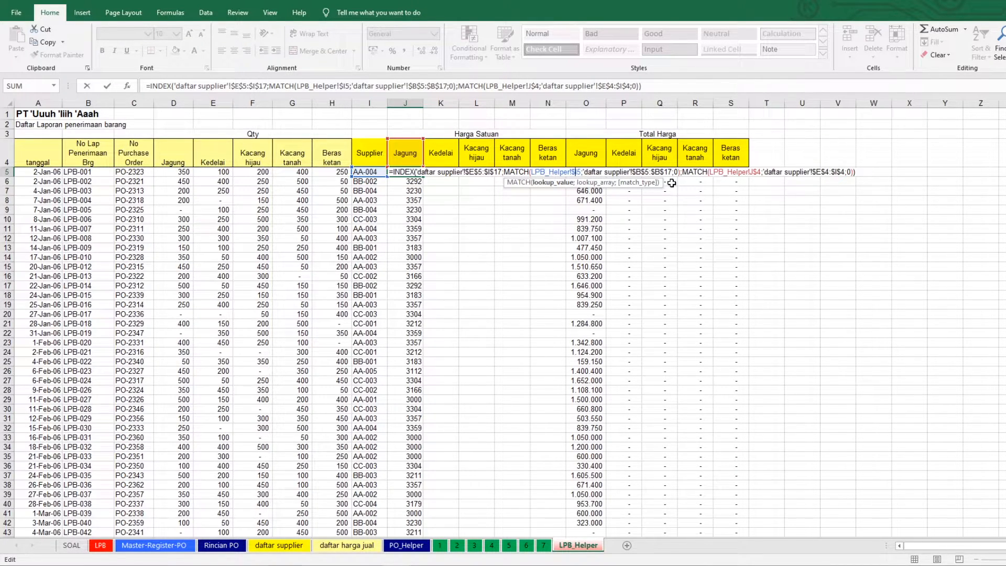
key(Return)
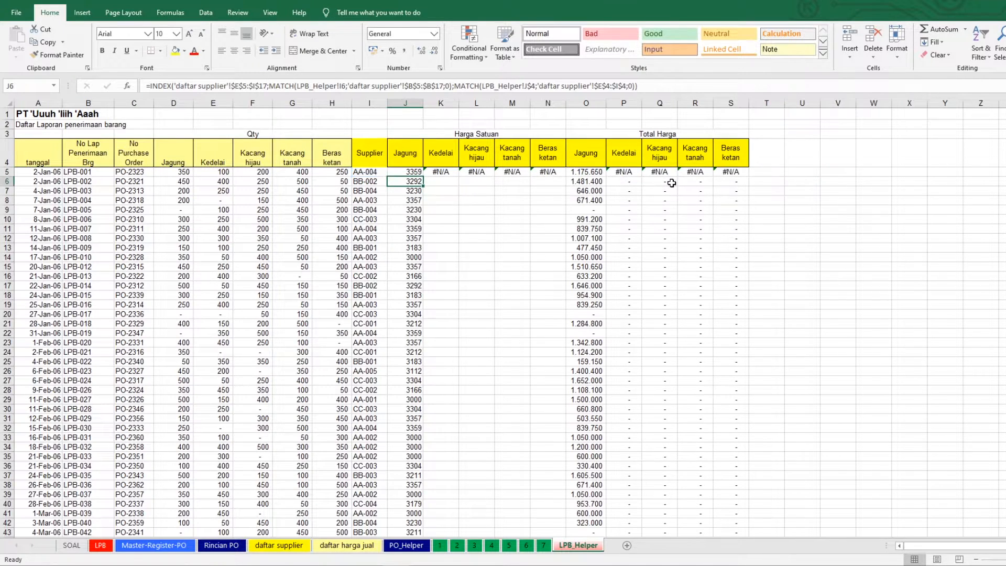
Step: Fill the corrected J5 formula down the Jagung column, across to N5, and down the other Harga Satuan columns
click(417, 175)
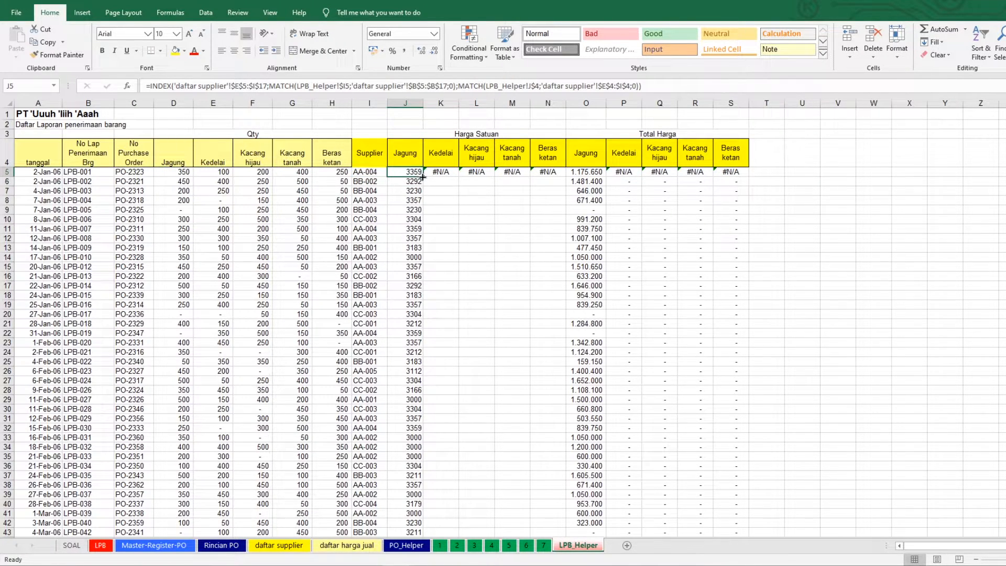
double_click(422, 177)
drag(423, 177, 558, 178)
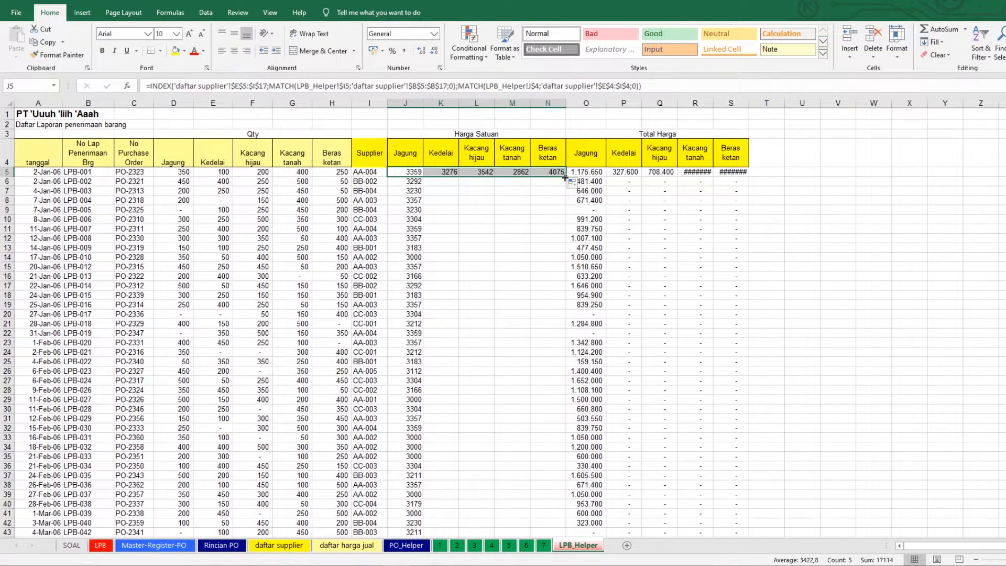
drag(436, 174, 550, 174)
double_click(564, 179)
click(520, 238)
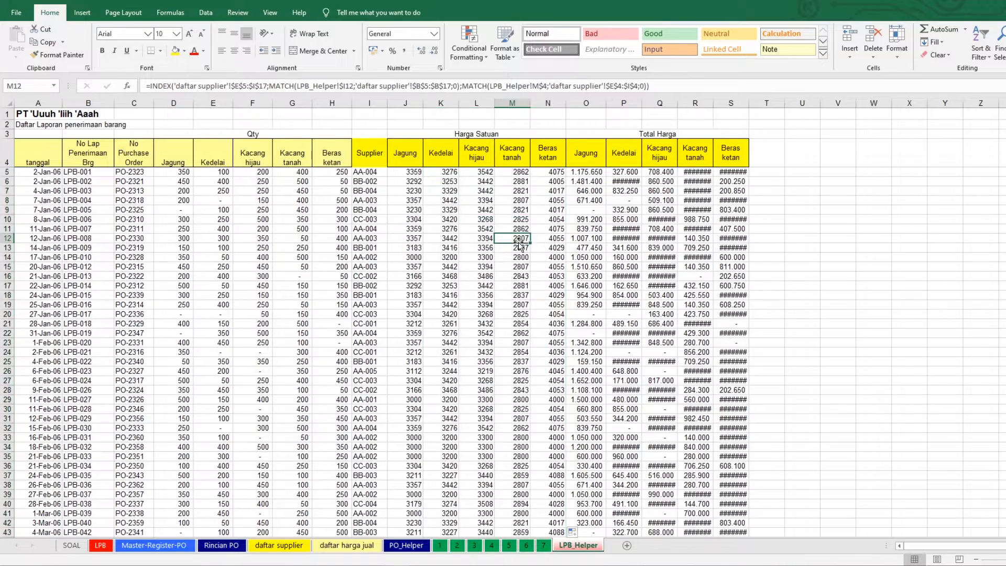
Step: Autofit the Kedelai, Kacang hijau, Kacang tanah and Beras ketan columns under Total Harga (P to S)
double_click(642, 100)
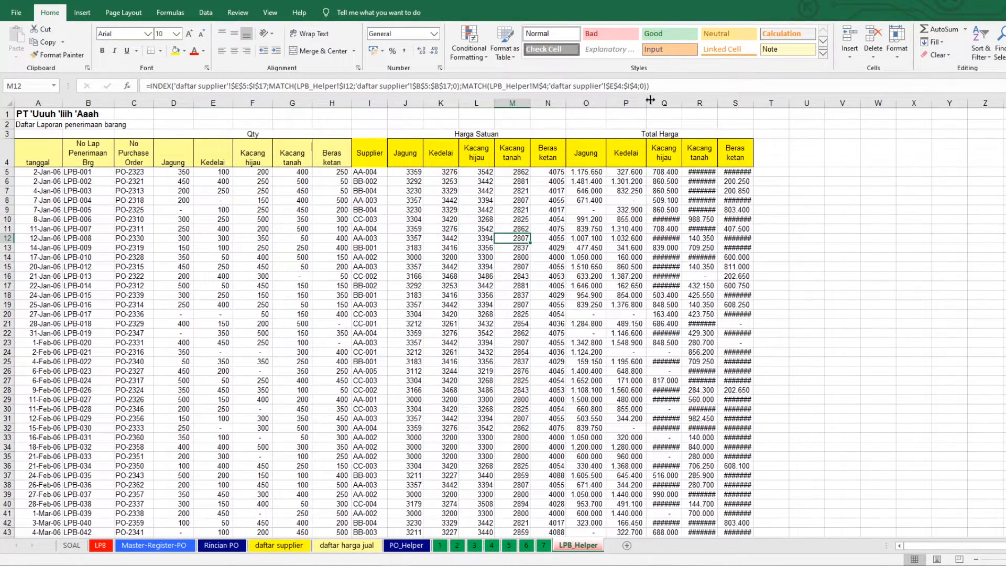
double_click(682, 102)
double_click(721, 102)
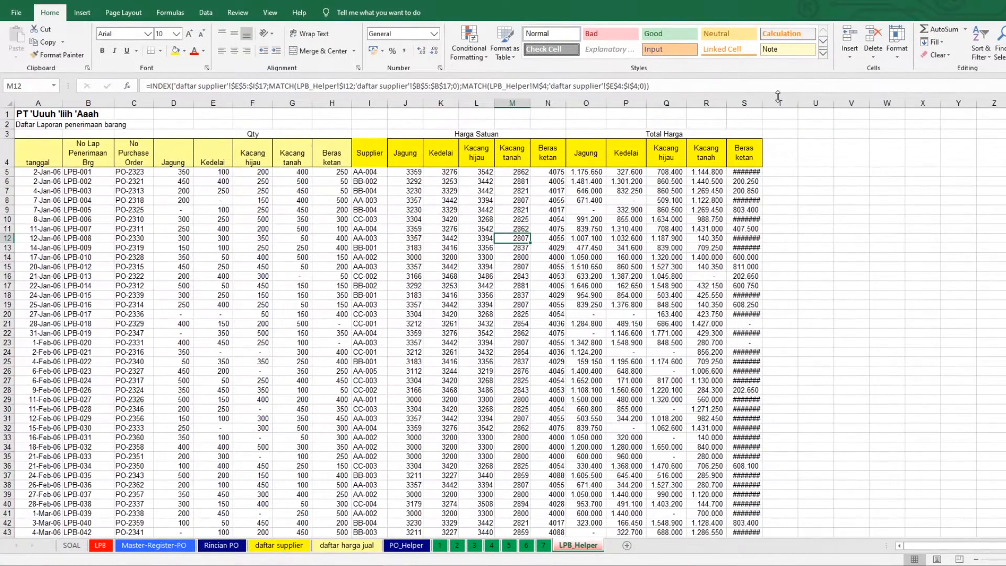
double_click(765, 102)
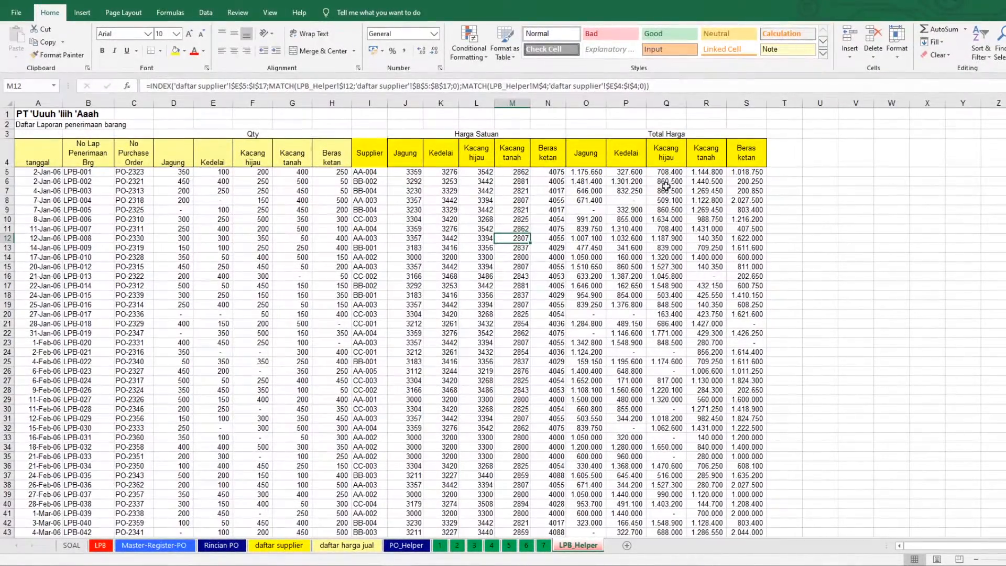
drag(95, 172, 74, 169)
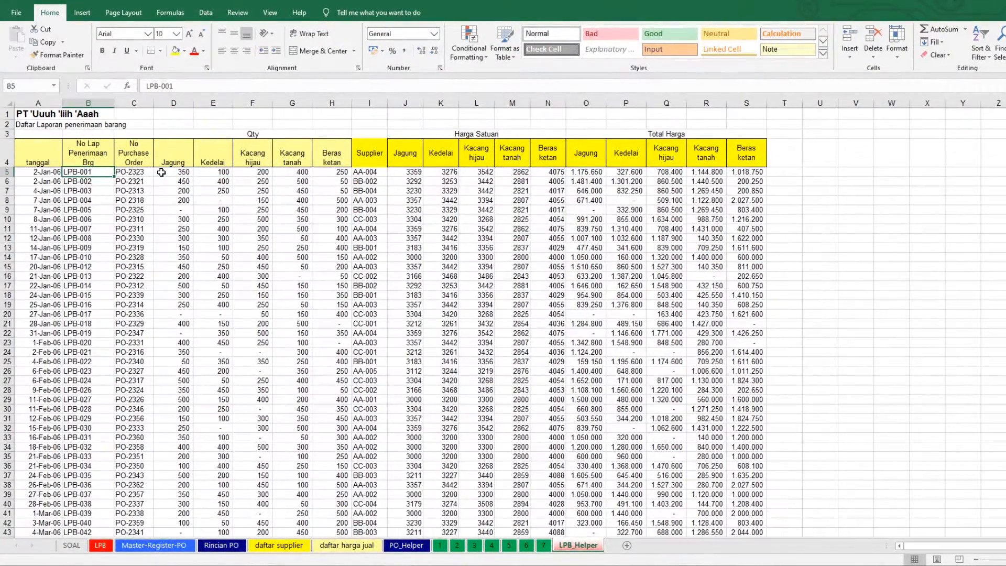
drag(168, 173, 341, 172)
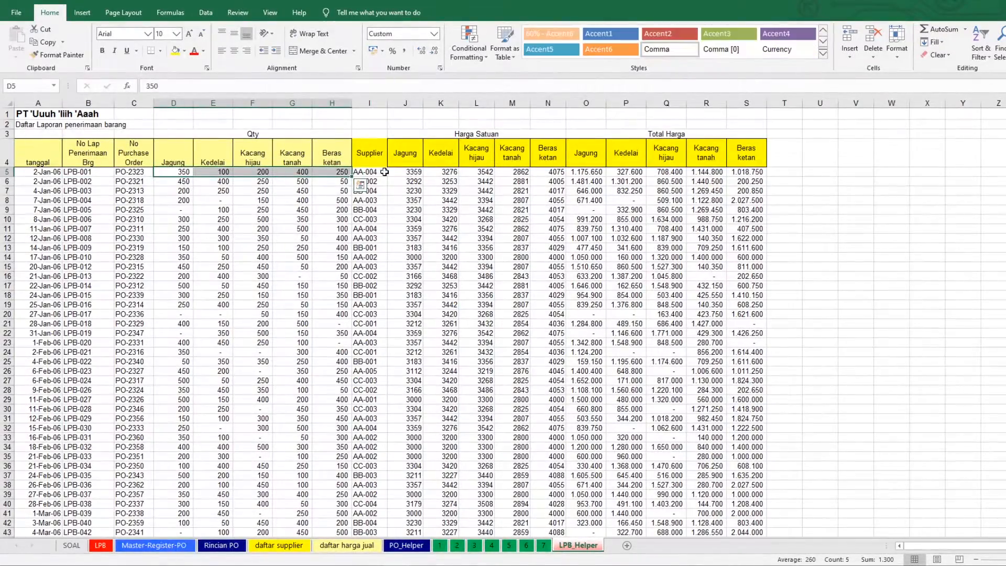
drag(585, 173, 747, 173)
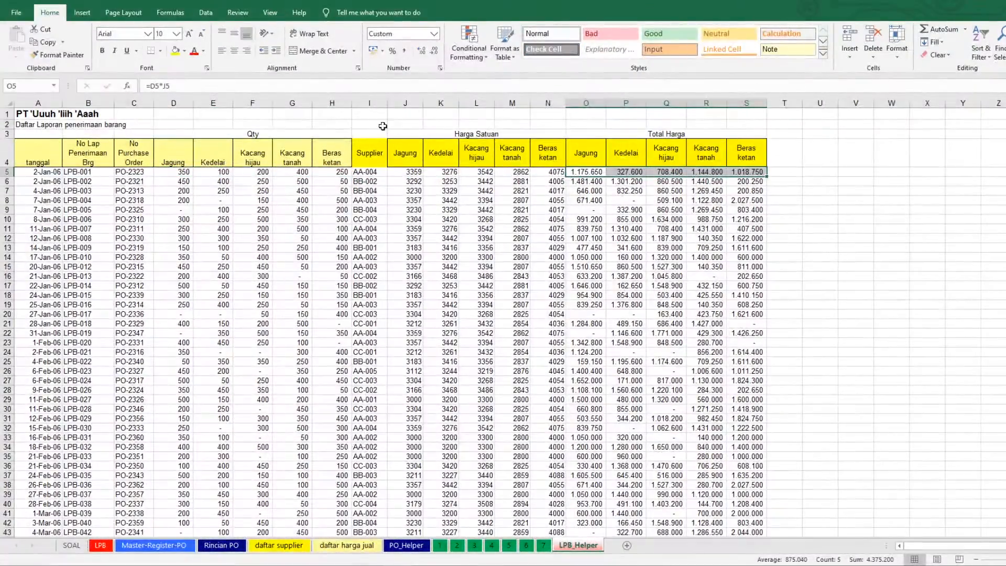
Step: Colour the Harga Satuan product headings J4:N4 green and the Total Harga product headings O4:S4 light blue
drag(397, 148, 548, 151)
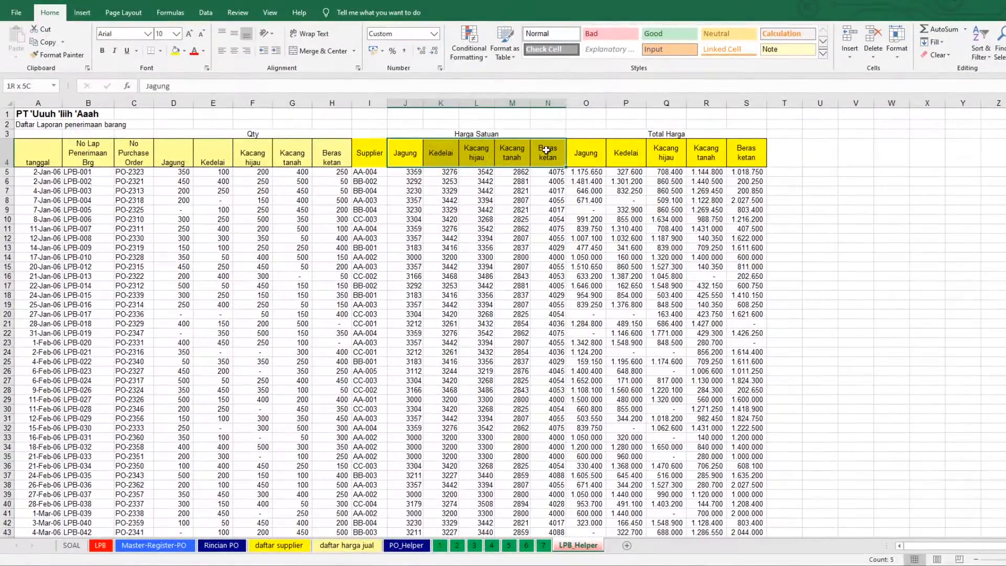
click(184, 51)
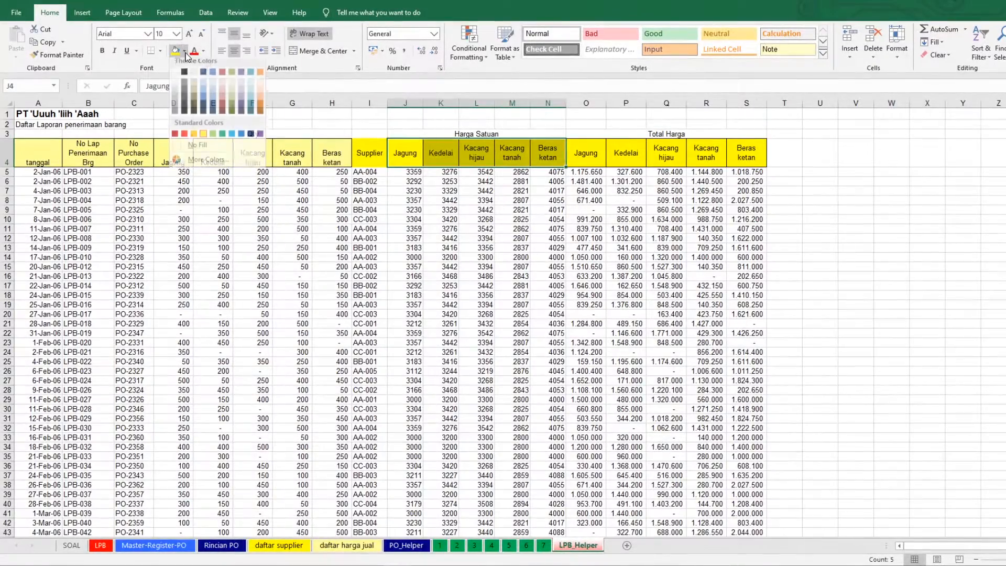
click(212, 138)
drag(593, 153, 740, 156)
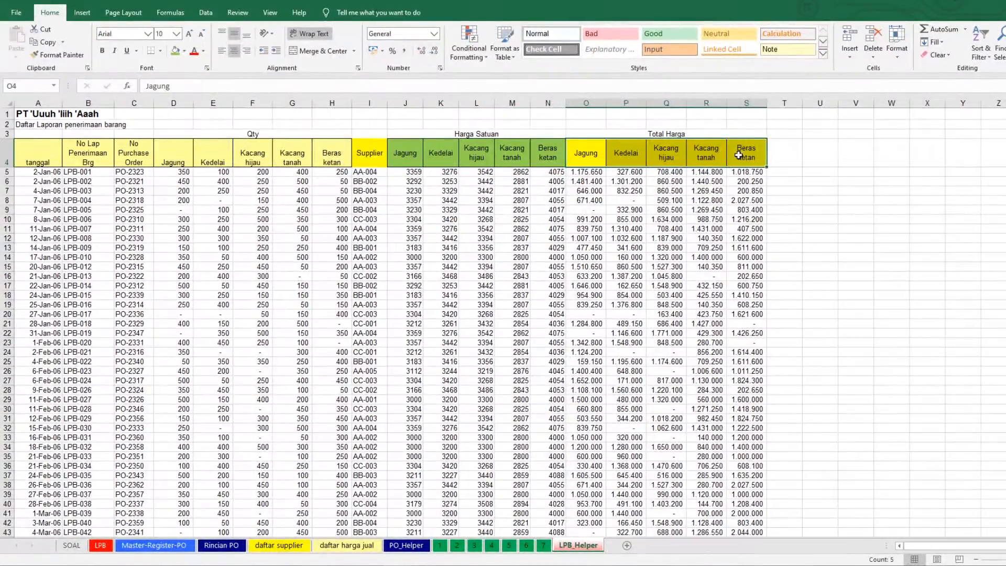
click(184, 51)
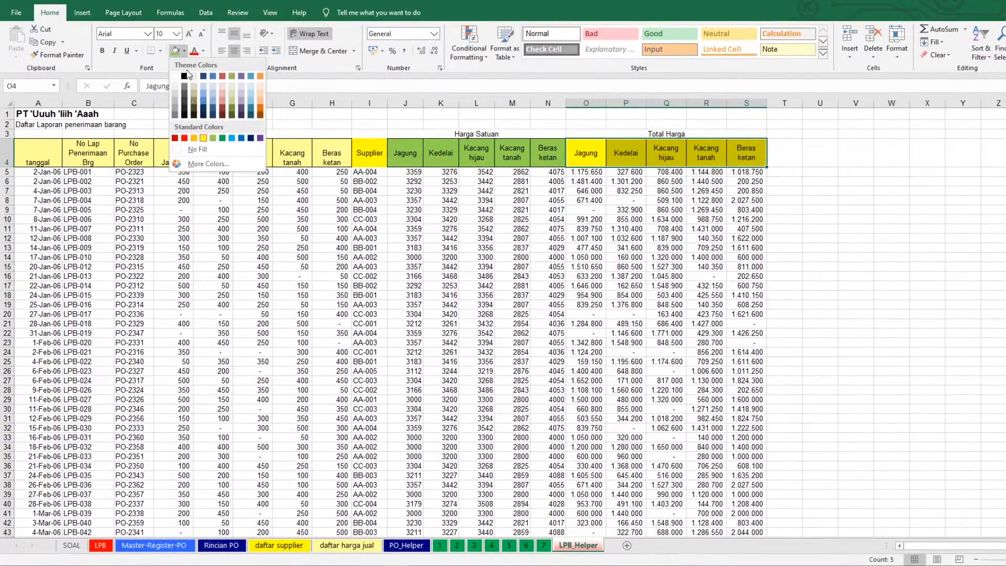
click(234, 139)
Step: Add the headings "Total Qty" in T4 and "Total Rupiah" in U4, and fill both cells with light orange
click(792, 157)
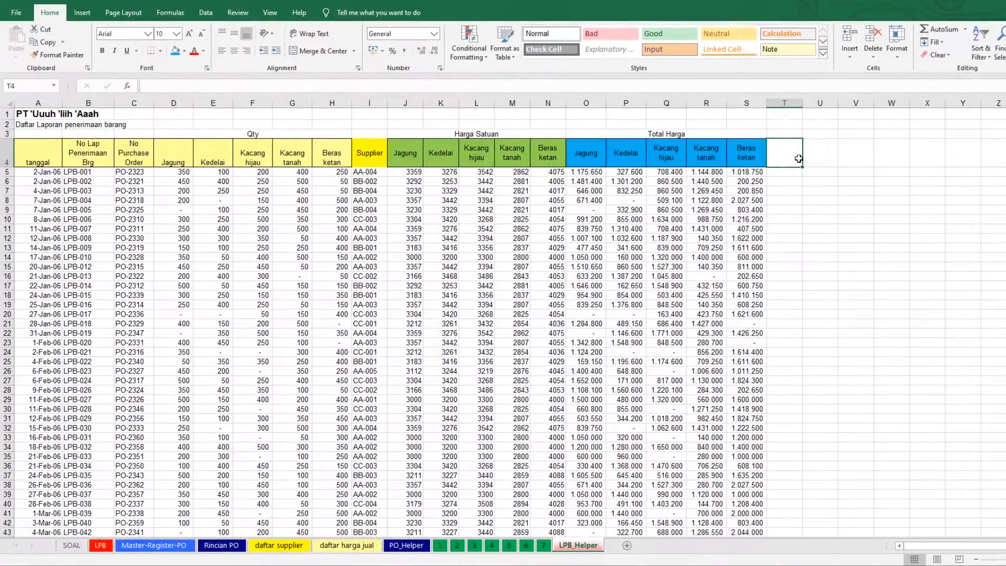
text(Total Qty)
key(Tab)
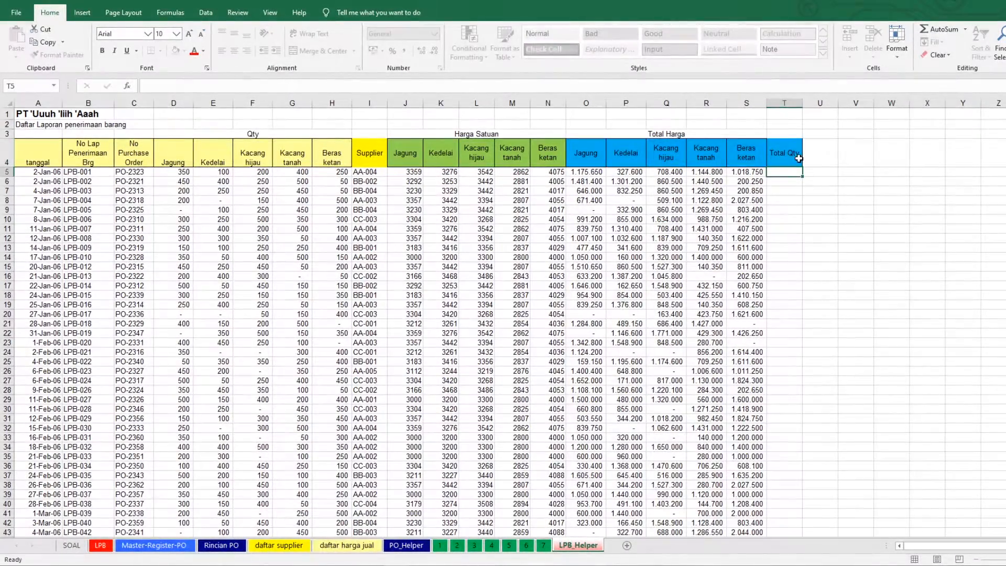
text(Total )
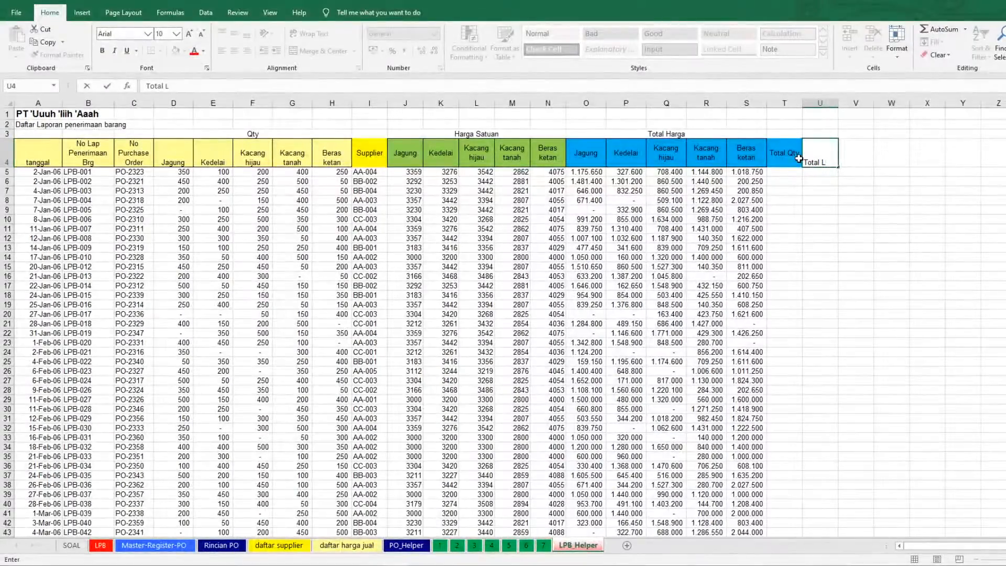
text(Rupiah)
key(Return)
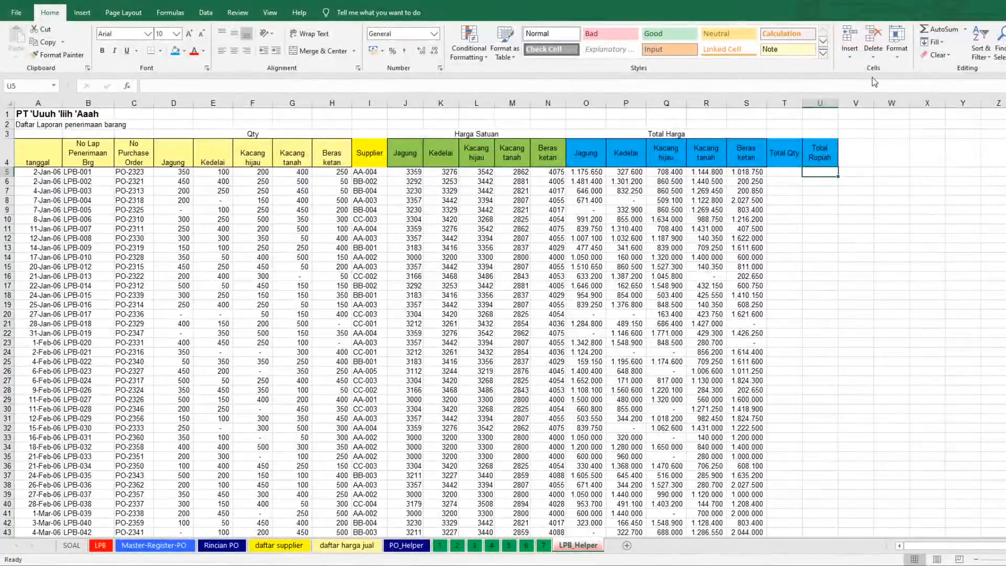
drag(791, 152, 820, 153)
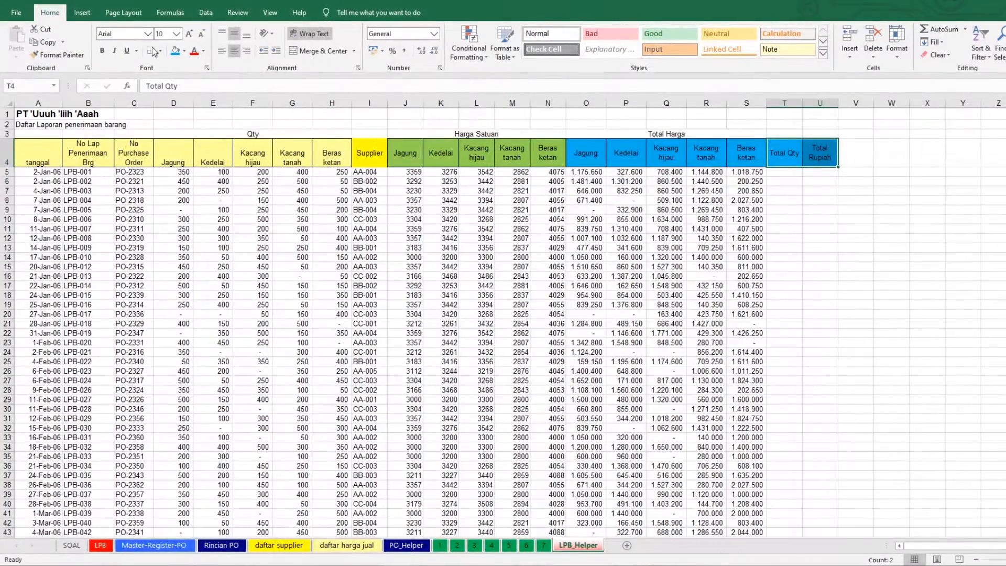
click(184, 51)
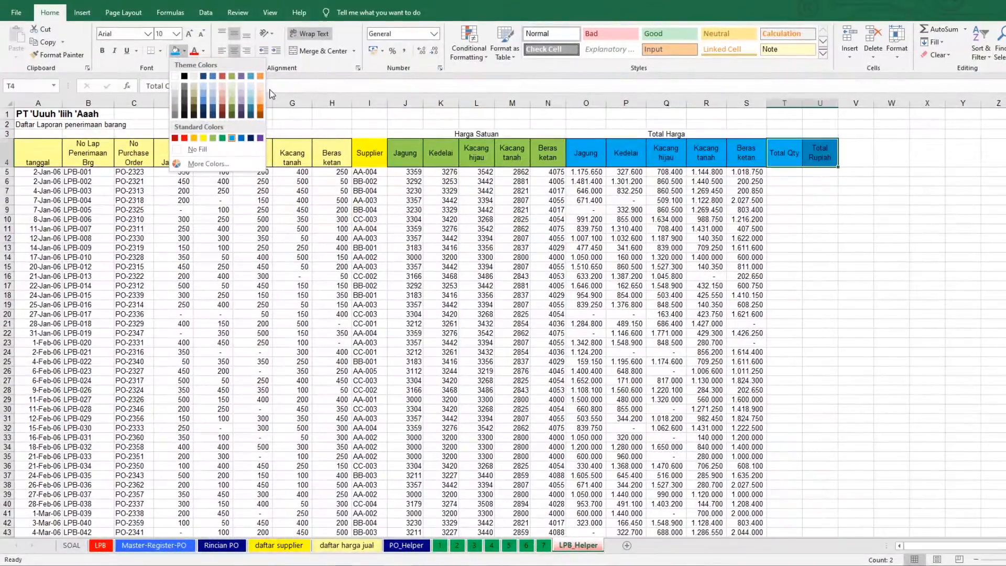
click(261, 105)
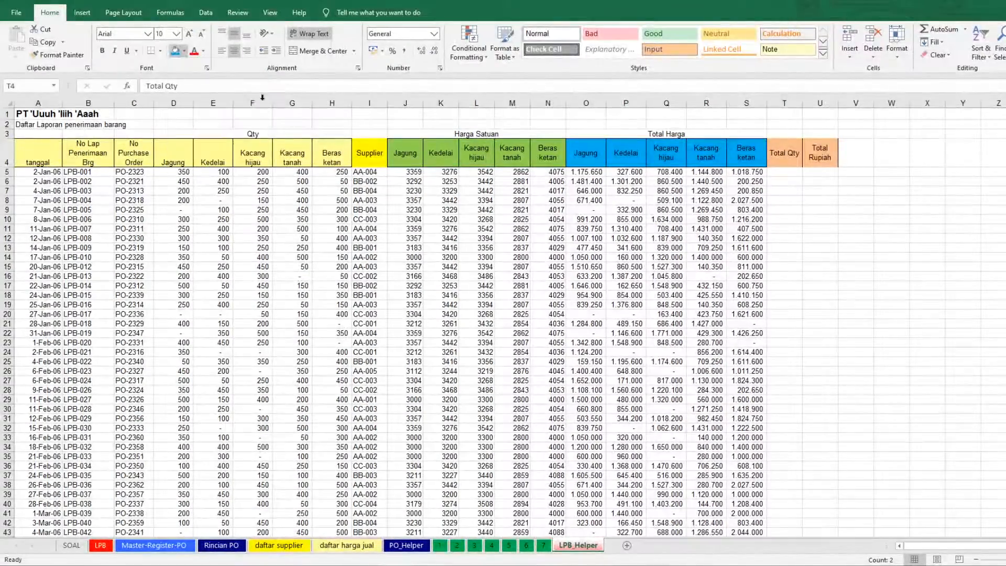
Step: Sum the row's product quantities in T5 with =SUM(D5:H5) and fill the formula down the Total Qty column
click(797, 175)
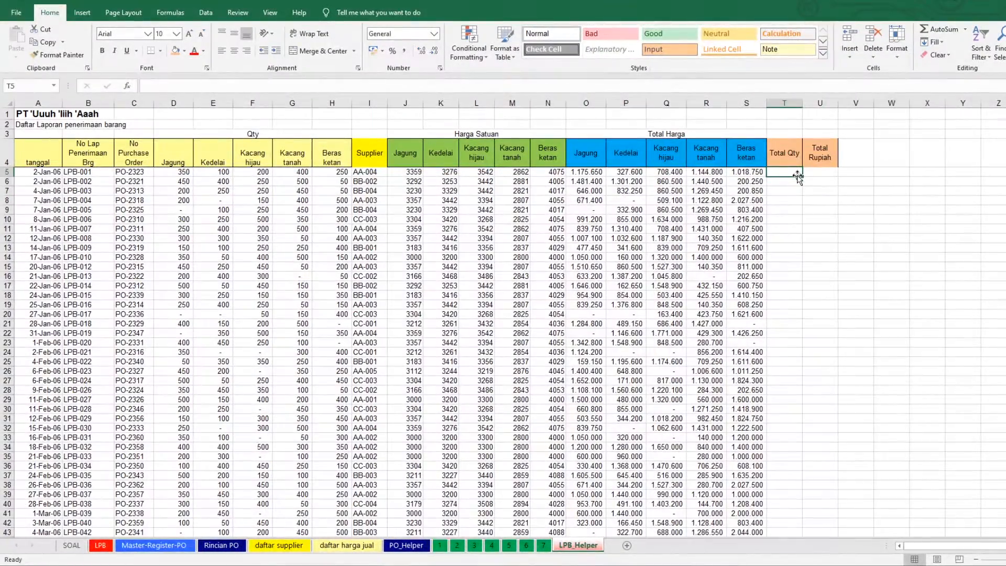
text(=SU)
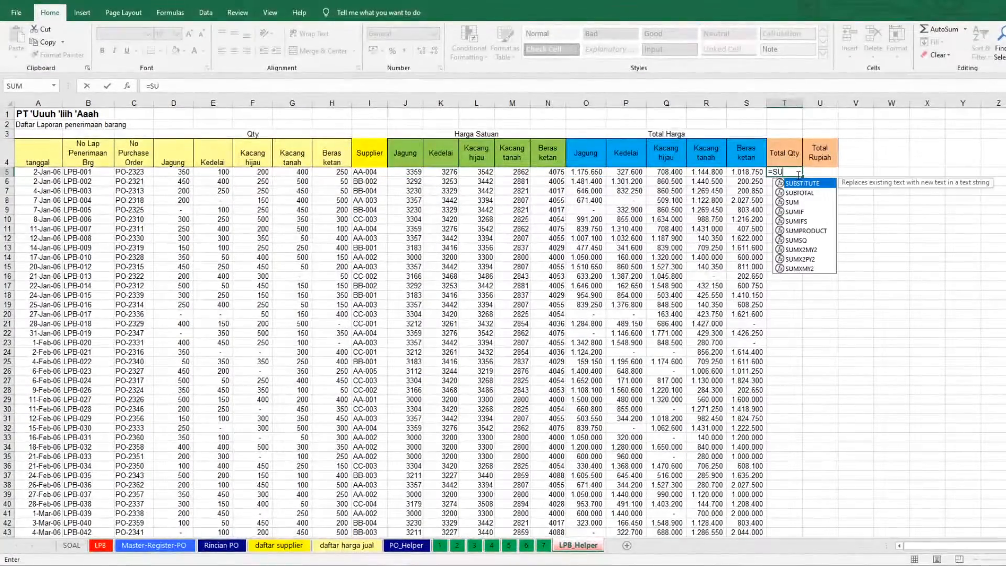
text(M()
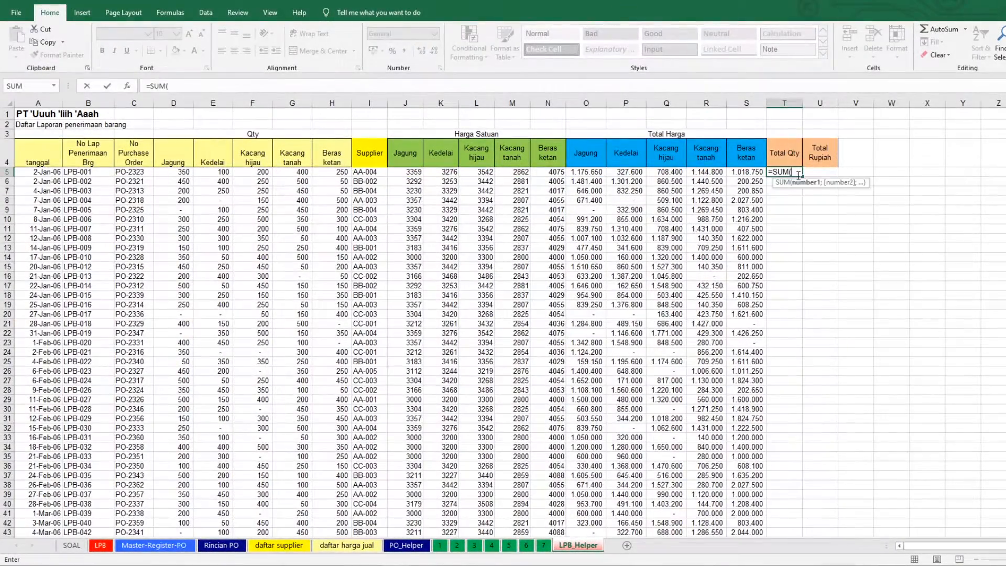
drag(172, 174, 335, 177)
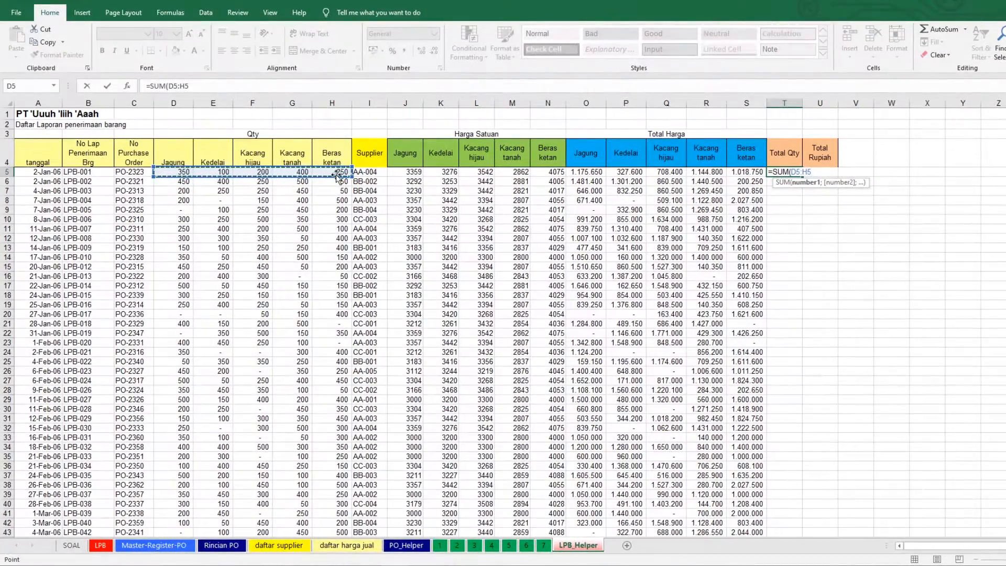
key(Return)
click(794, 172)
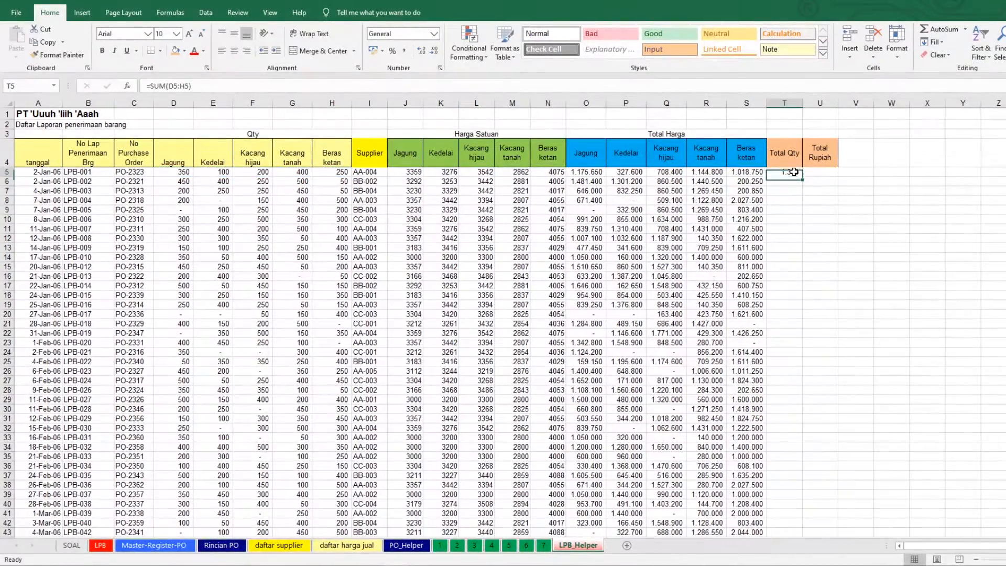
double_click(802, 179)
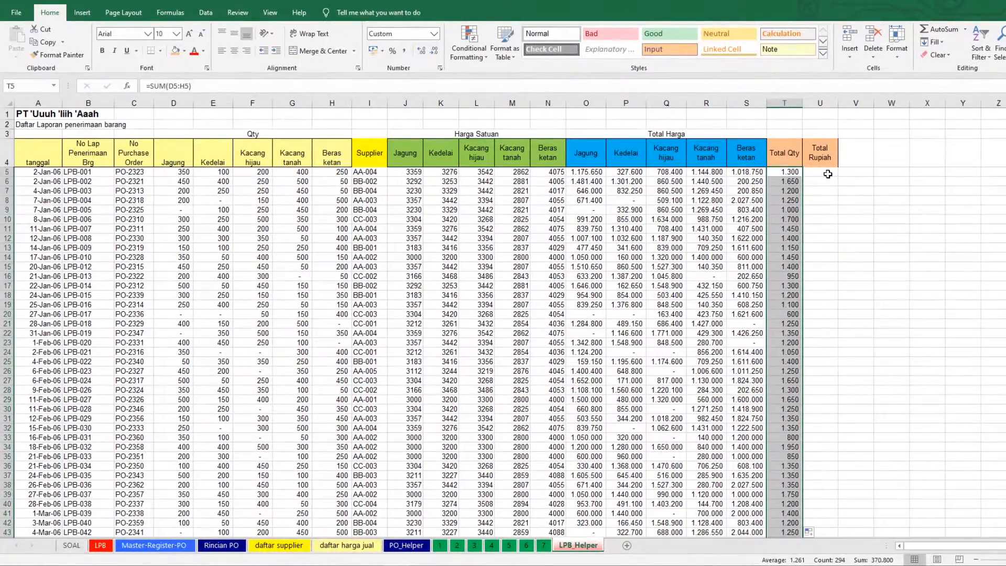
Step: Sum the row's product total prices in U5 with =SUM(O5:S5) and fill the formula down the Total Rupiah column
click(828, 174)
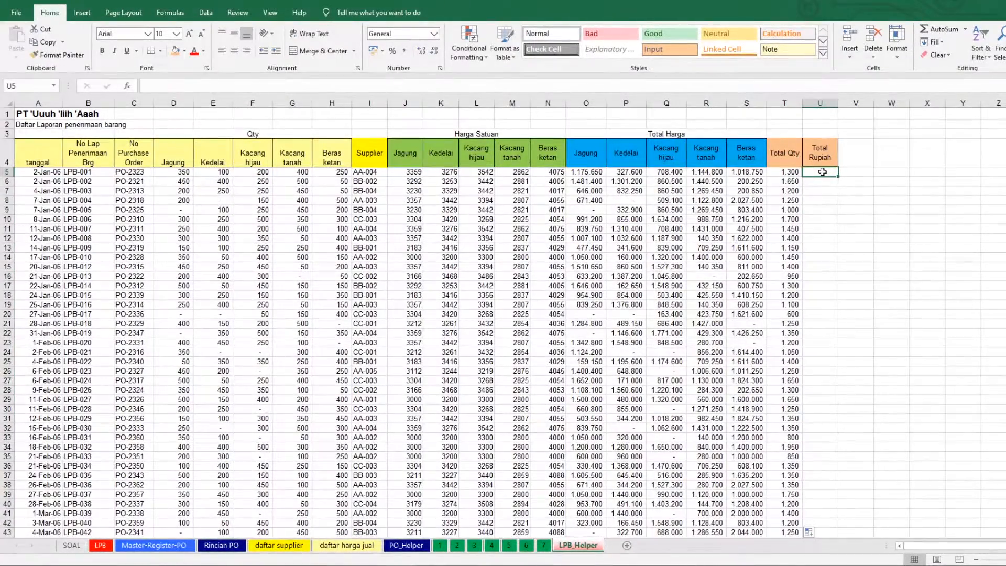
text(=)
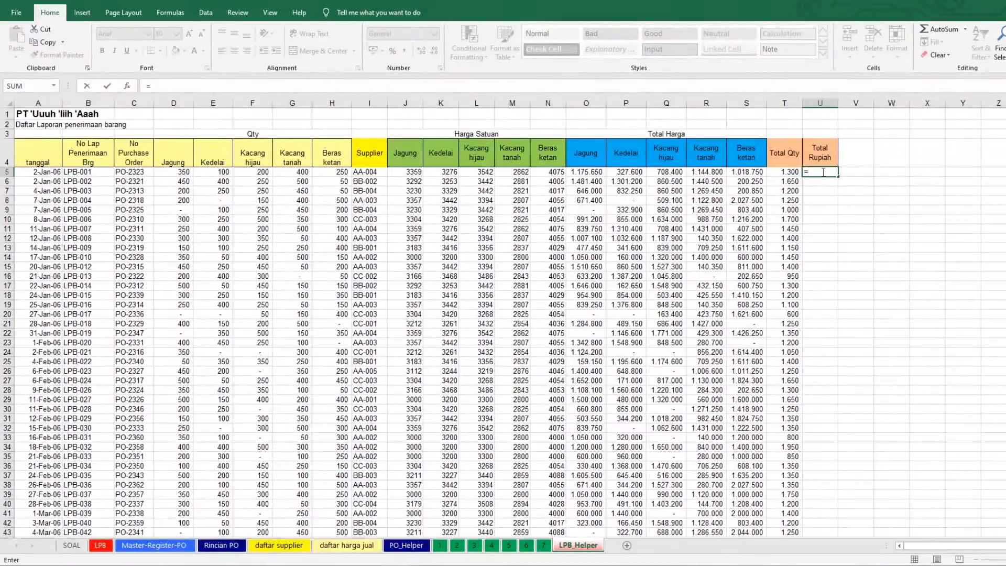
text(SUM)
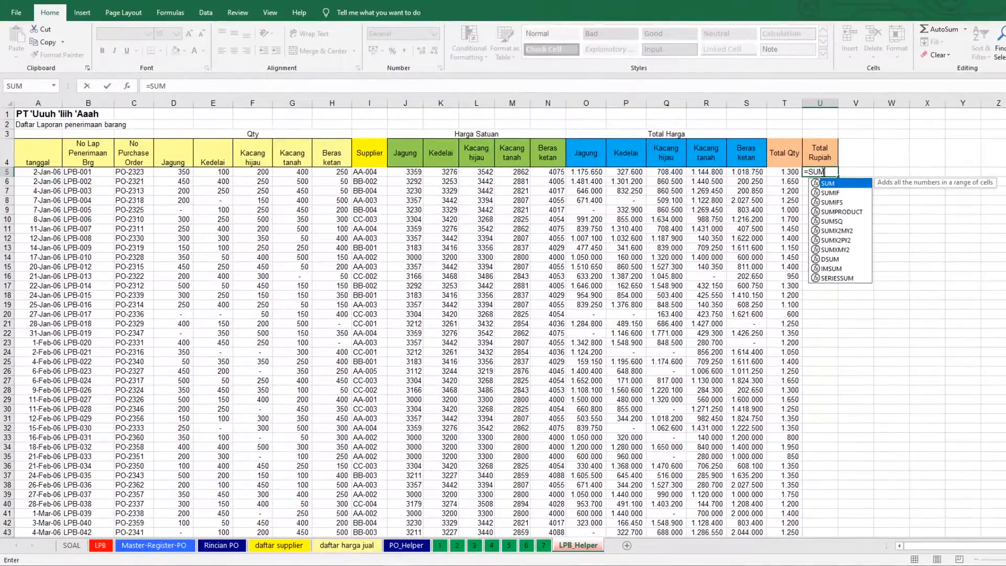
text(()
drag(585, 172, 760, 178)
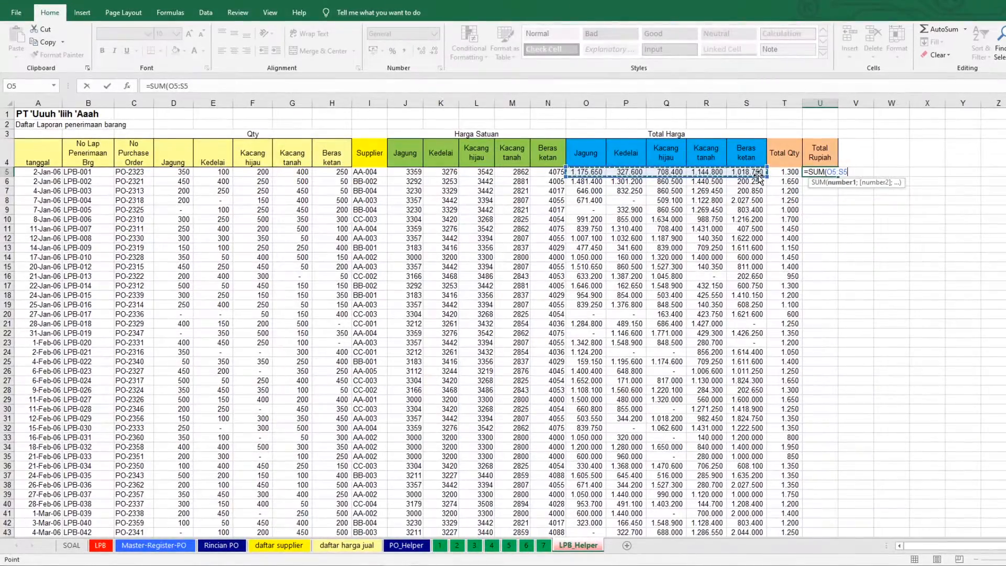
key(Return)
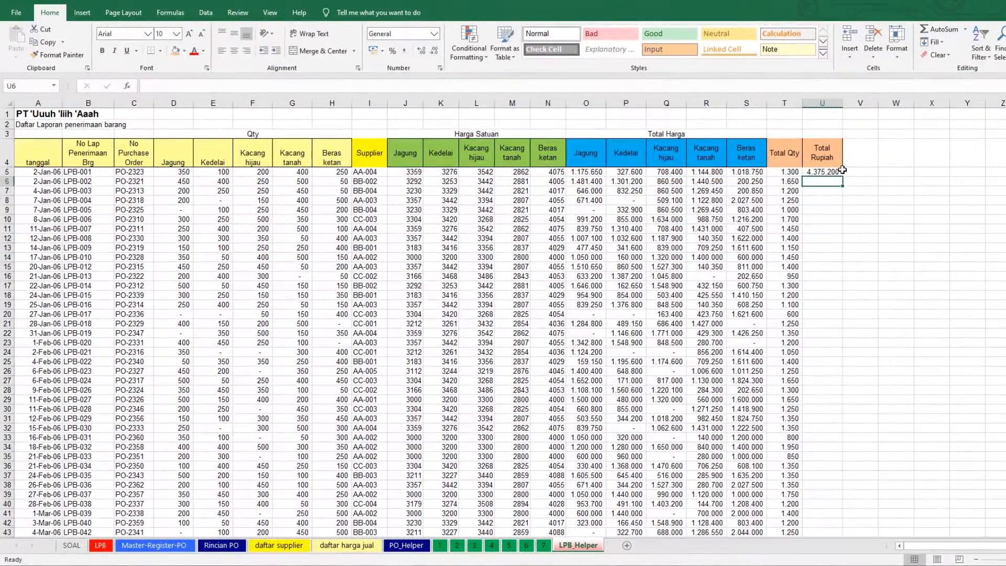
click(821, 172)
double_click(843, 176)
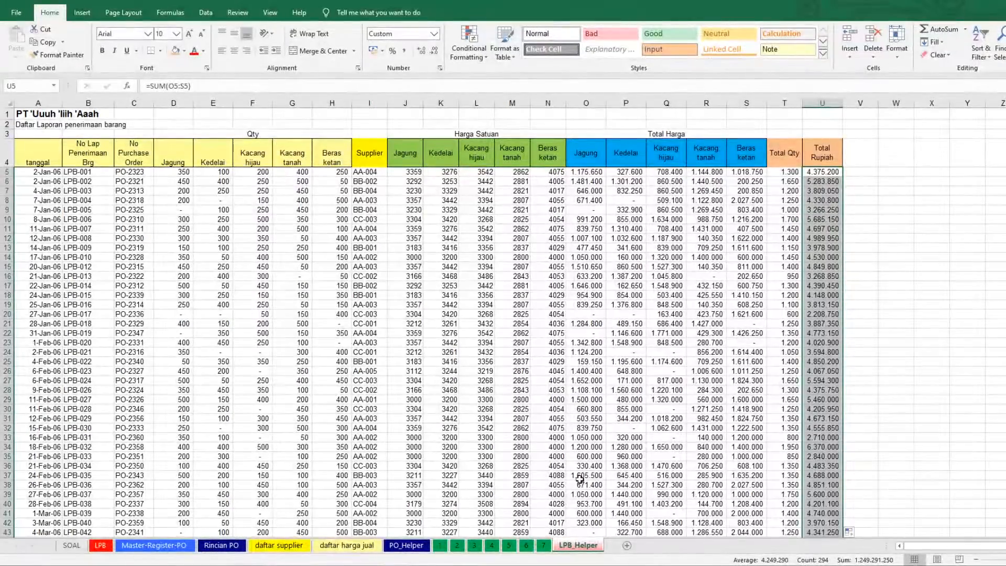
Step: Check the SOAL questions and the supplier list, and add a new sheet named 8 with a green tab after LPB_Helper
click(72, 545)
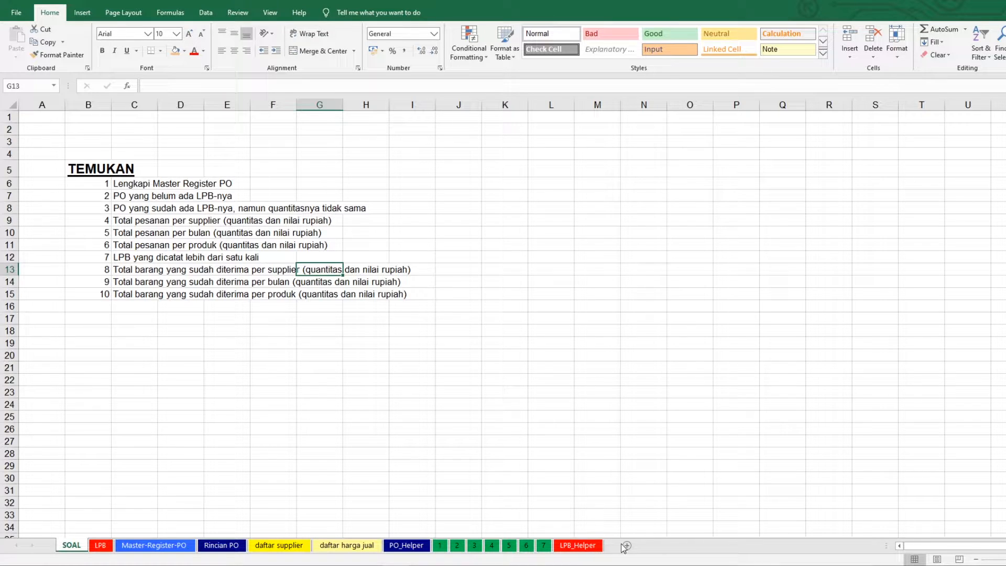
click(278, 546)
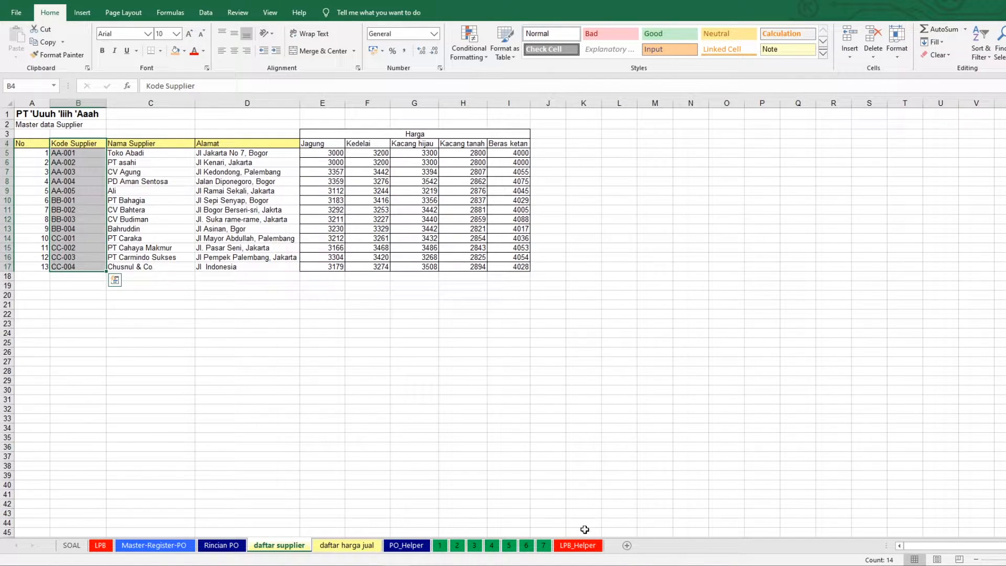
click(566, 548)
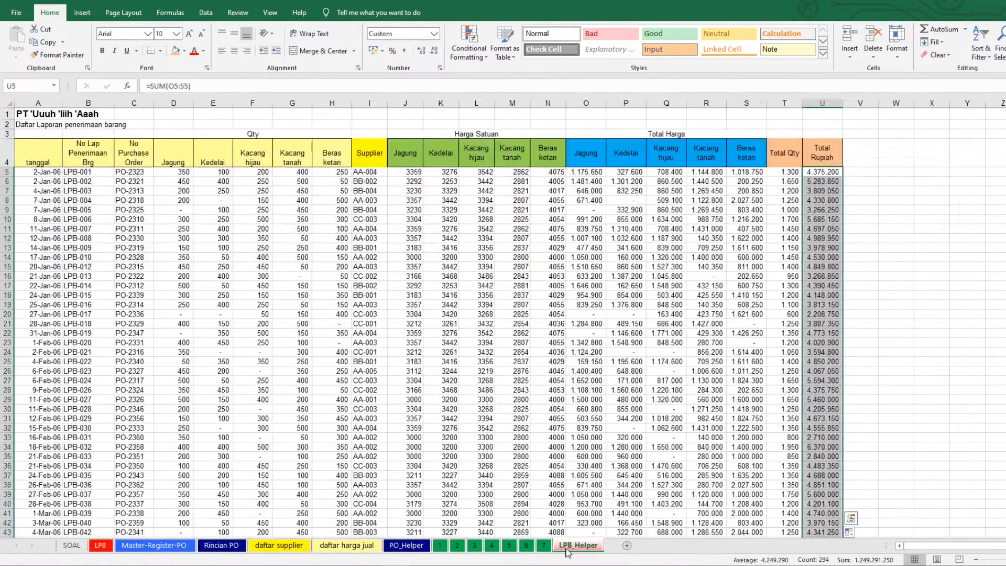
click(628, 547)
double_click(624, 546)
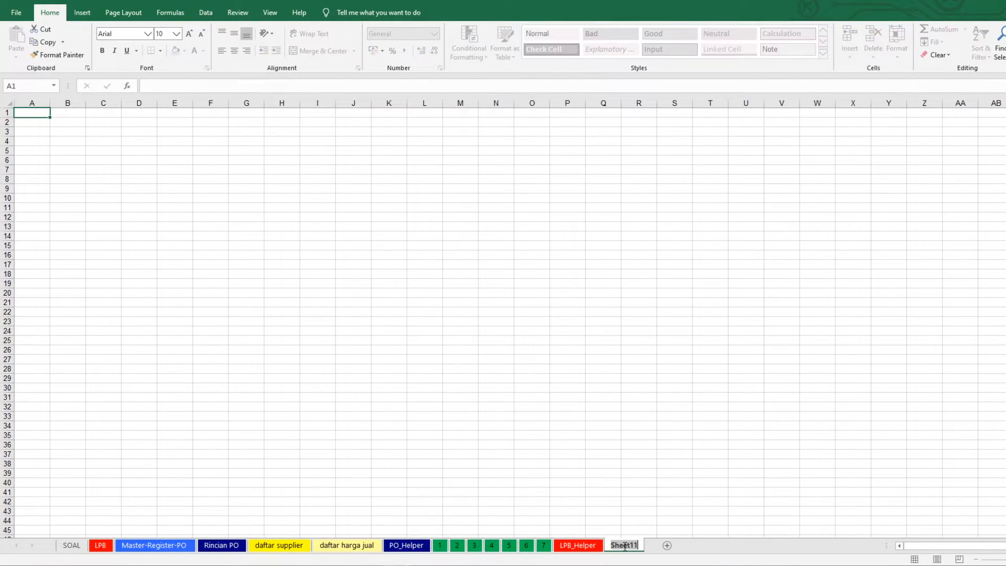
text(9)
key(Return)
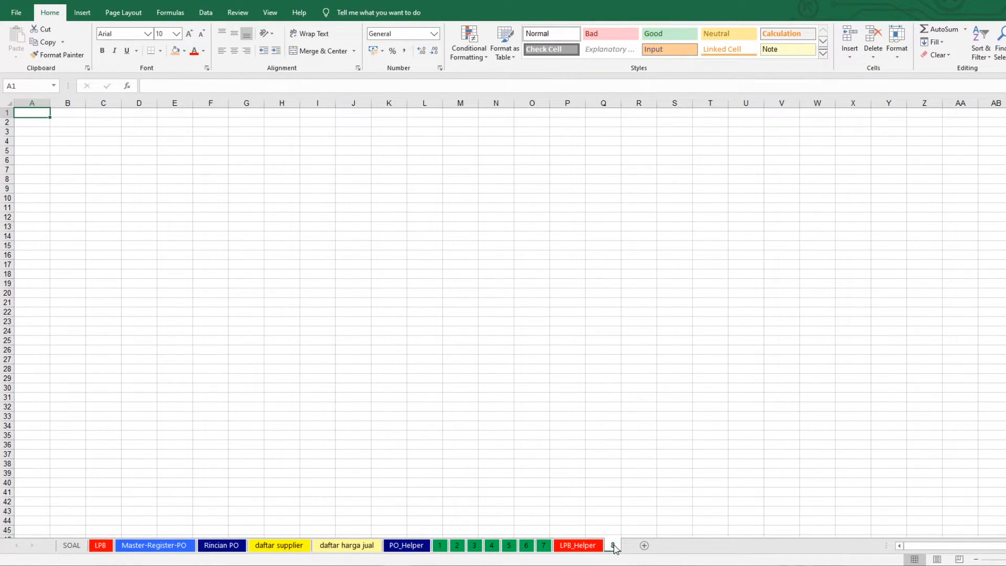
right_click(614, 546)
mouse_move(676, 495)
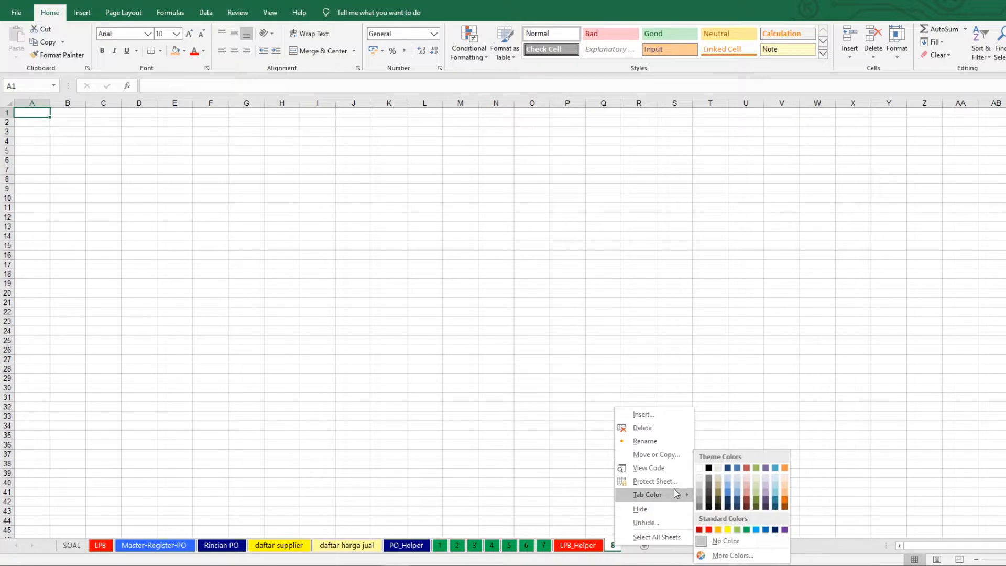
click(746, 530)
Step: Insert a PivotTable at B2 of sheet 8 from the LPB_Helper table, covering columns A to U from header row 4 down
click(84, 123)
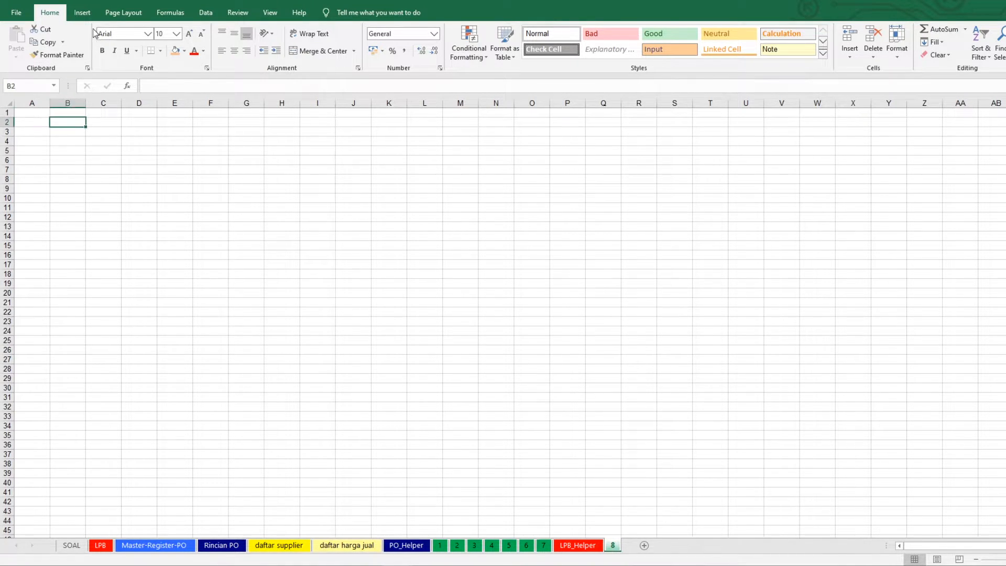
key(alt+n)
key(v)
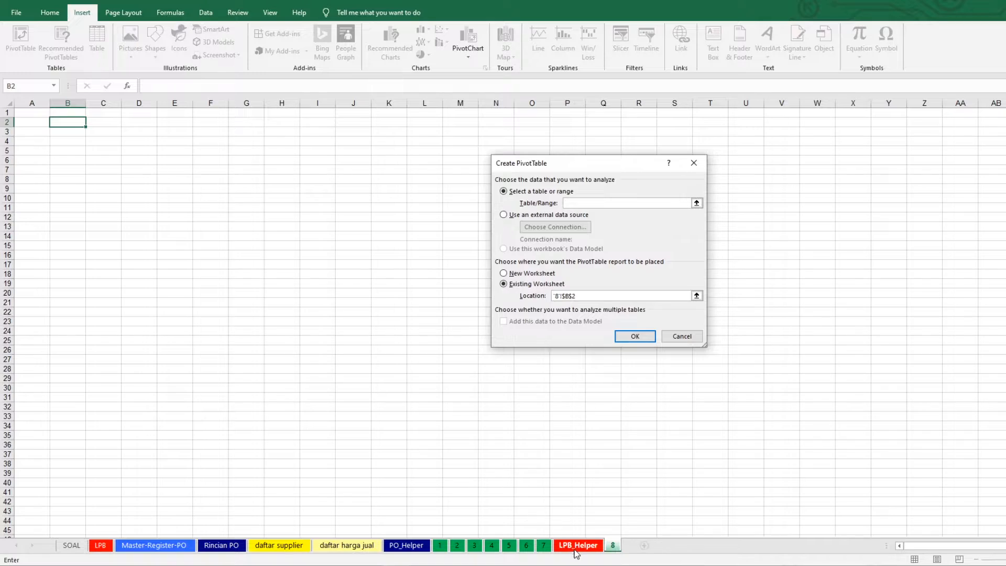
click(576, 546)
drag(32, 149, 829, 150)
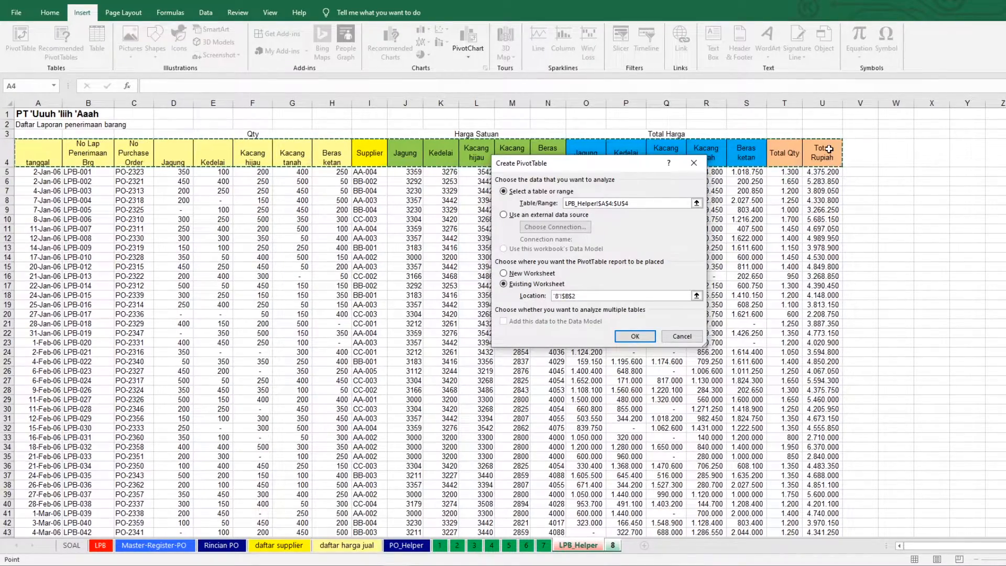
key(ctrl+shift+Down)
click(635, 336)
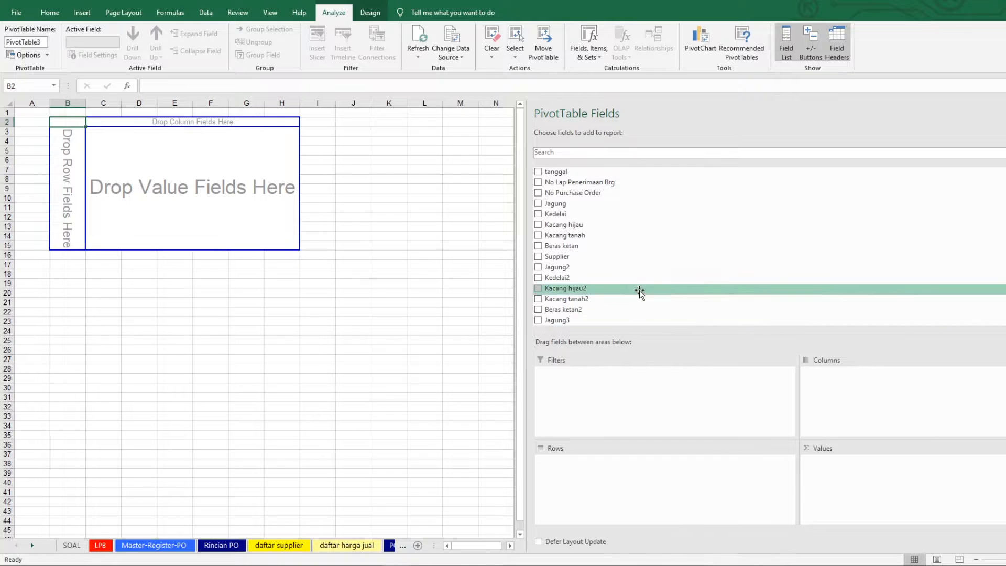
Step: Set Supplier as the pivot table's row field and add Total Qty and Total Rupiah as summed values
scroll(606, 281, down, 2)
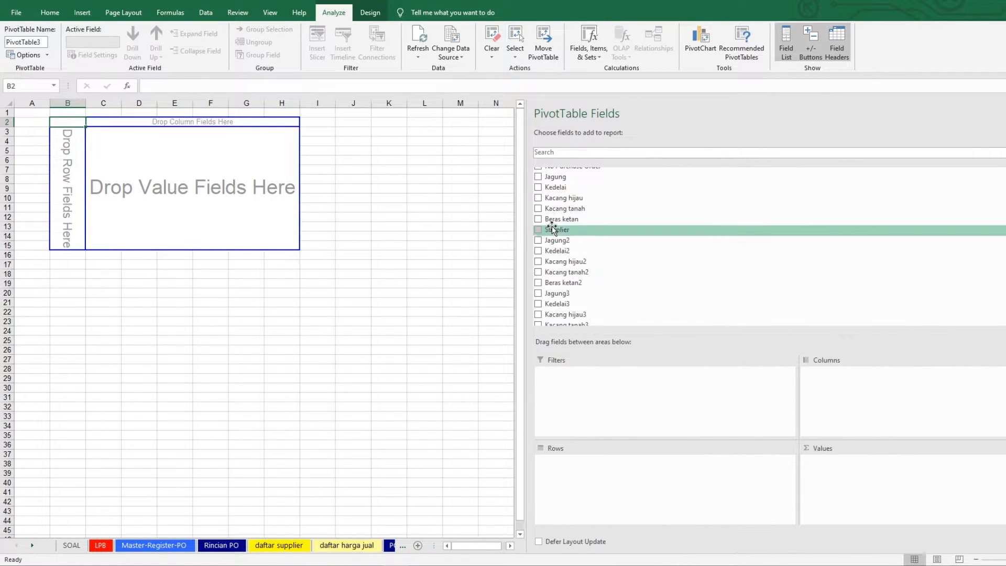
drag(553, 229, 595, 476)
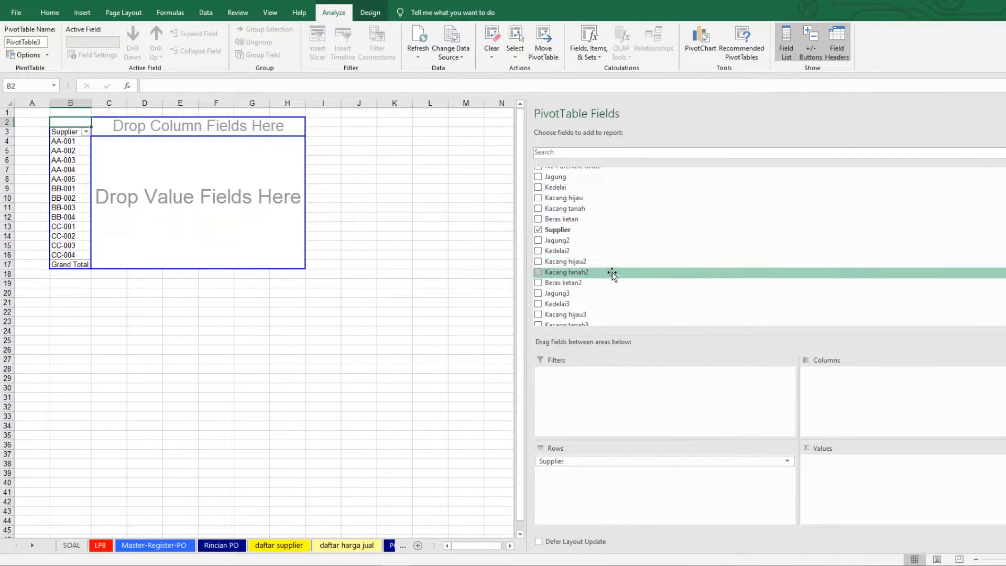
scroll(608, 278, down, 3)
drag(560, 296, 859, 469)
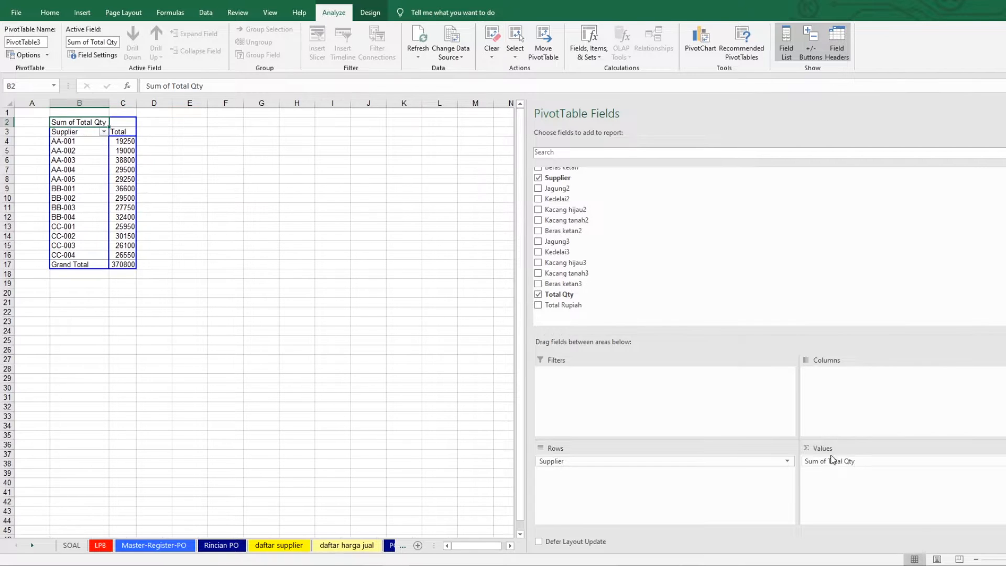
drag(550, 305, 854, 481)
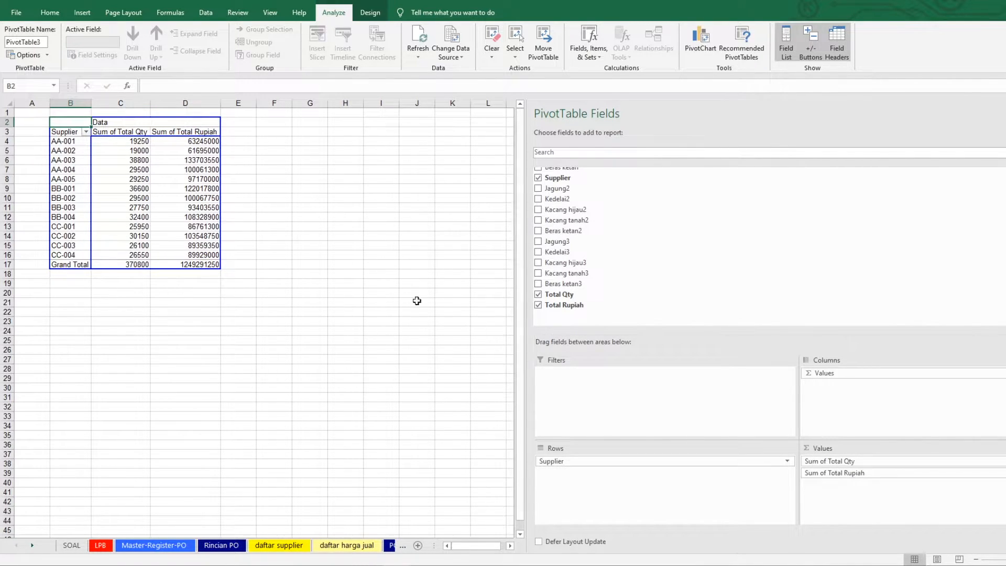
Step: Format Sum of Total Rupiah as Number with 0 decimal places and the 1000 separator
click(807, 472)
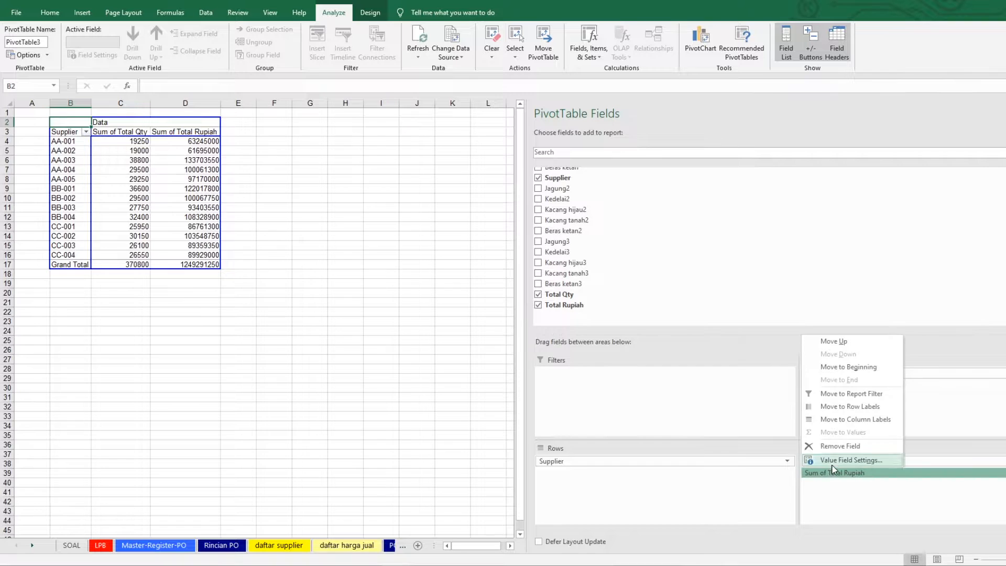
click(828, 460)
click(526, 329)
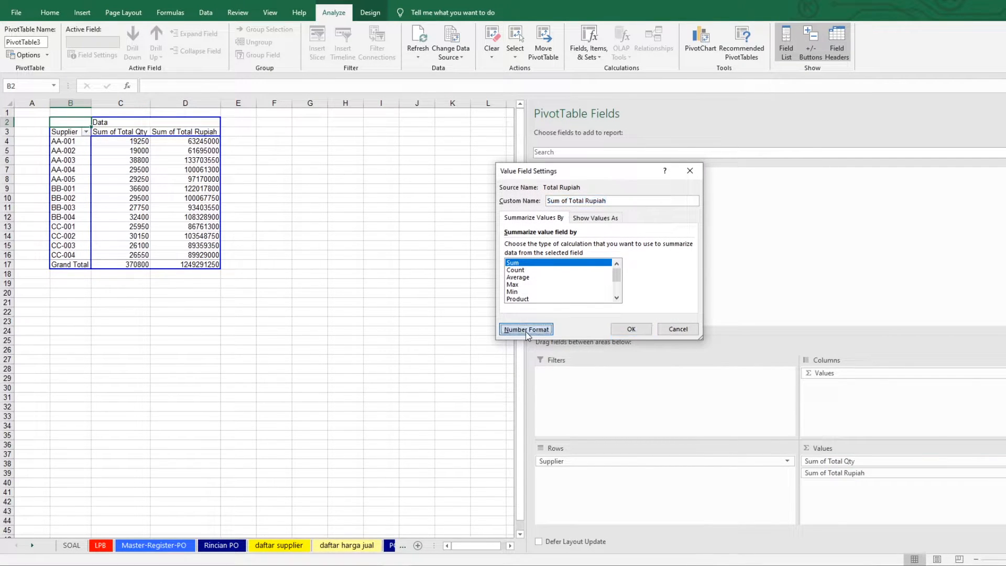
click(486, 176)
click(576, 208)
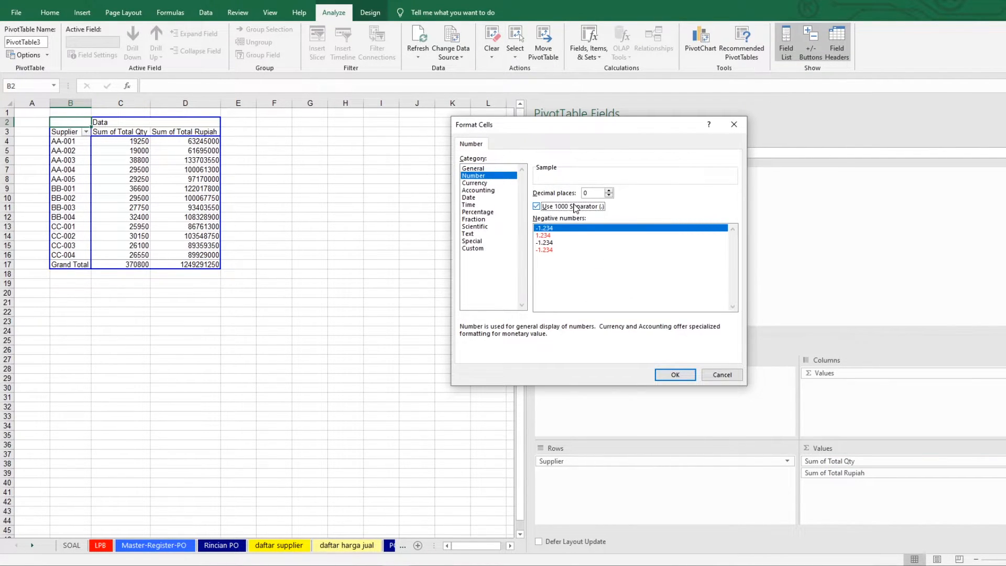
click(676, 375)
click(631, 329)
click(272, 237)
Step: Check the next question on SOAL against LPB_Helper, and add a new sheet named 9 with a green tab after sheet 8
click(60, 542)
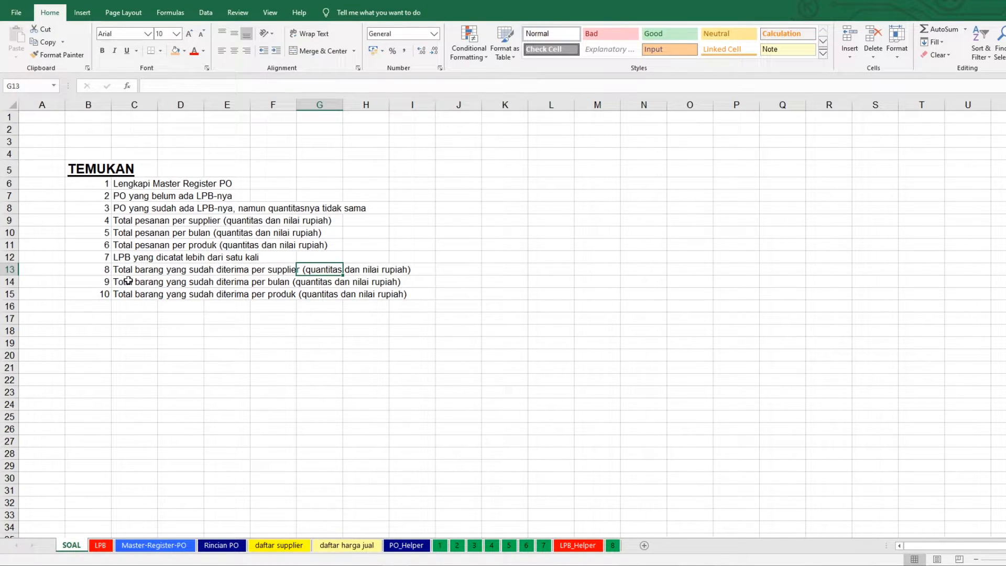
click(586, 545)
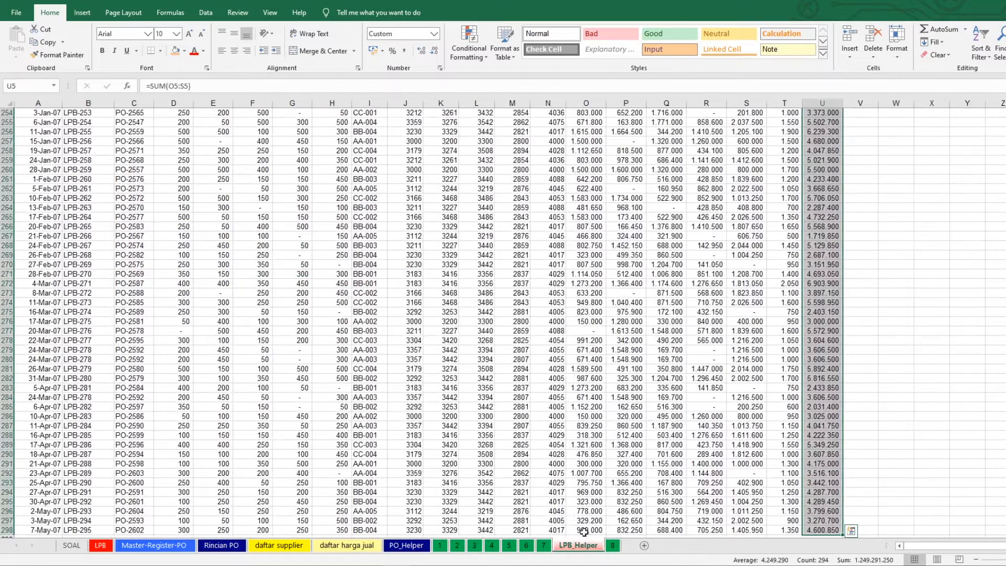
drag(1005, 492, 1005, 118)
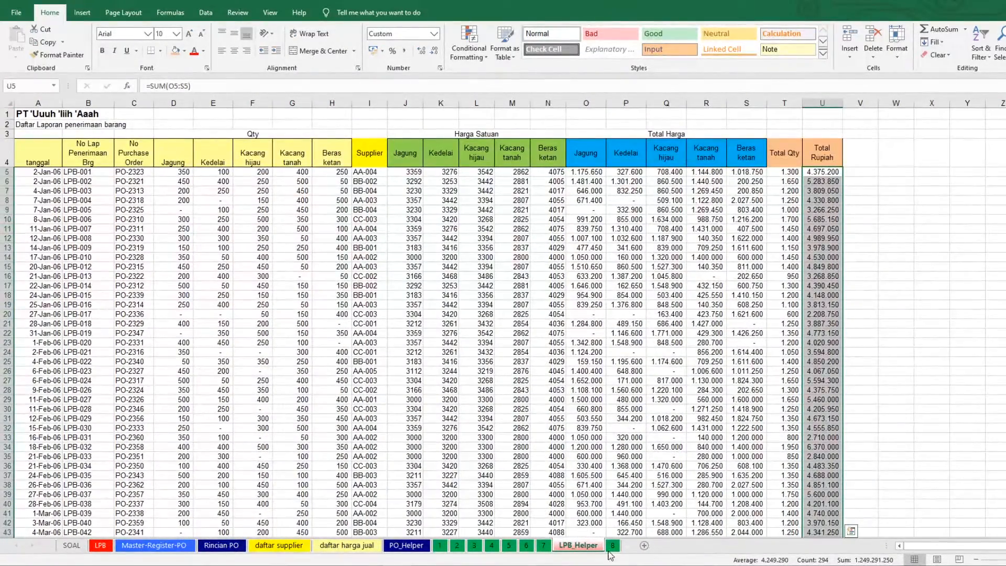
click(613, 545)
click(644, 546)
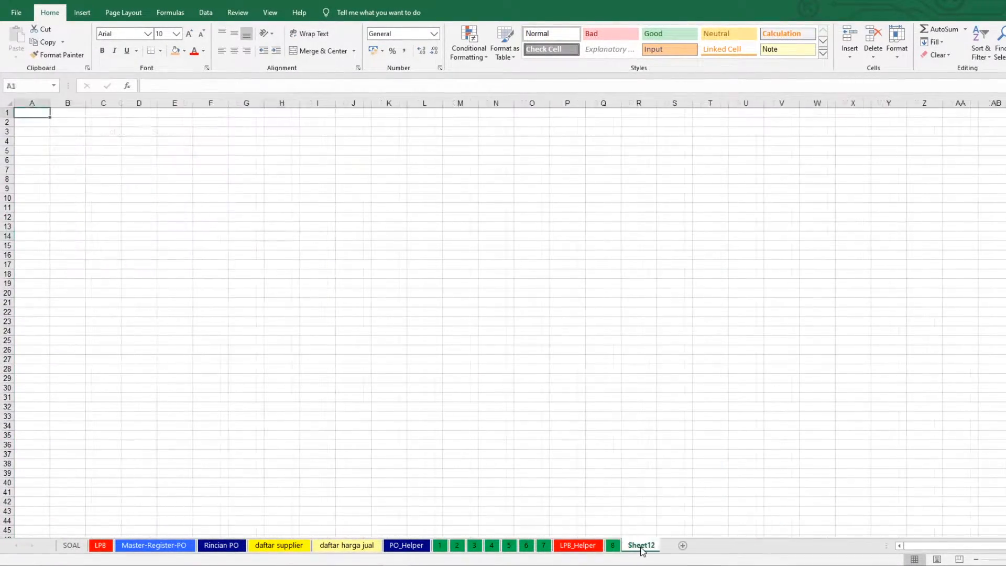
double_click(640, 546)
text(9)
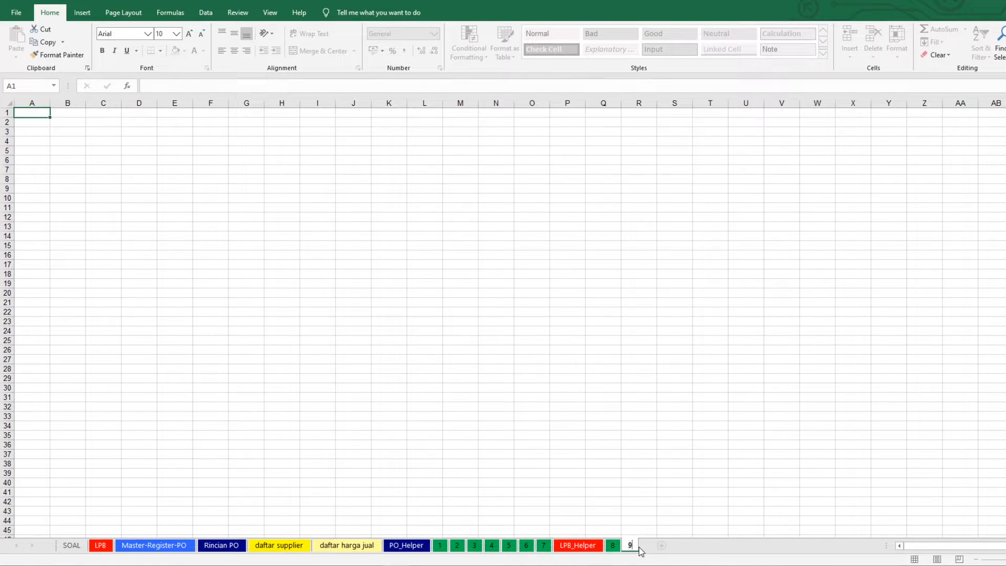
key(Return)
right_click(627, 546)
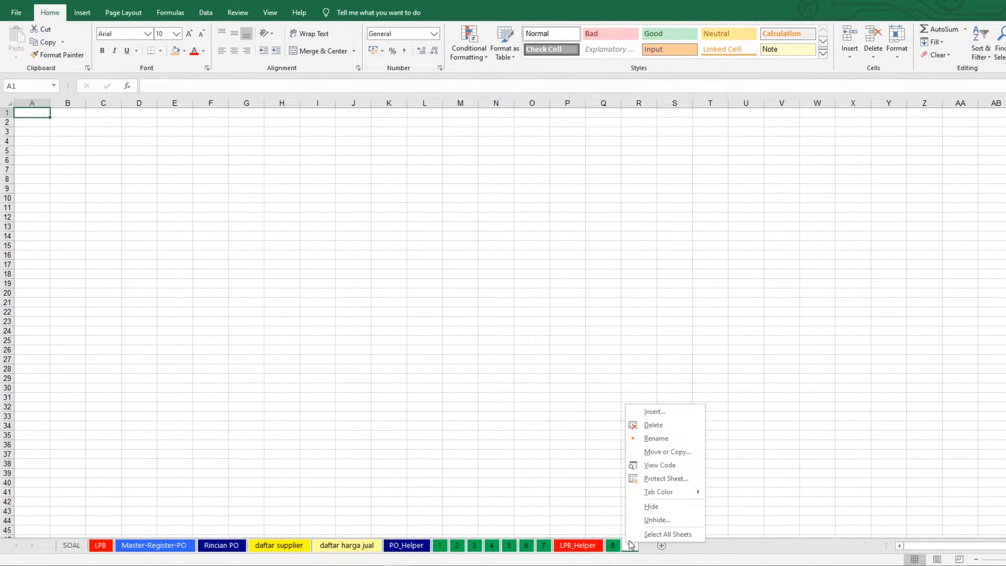
mouse_move(664, 492)
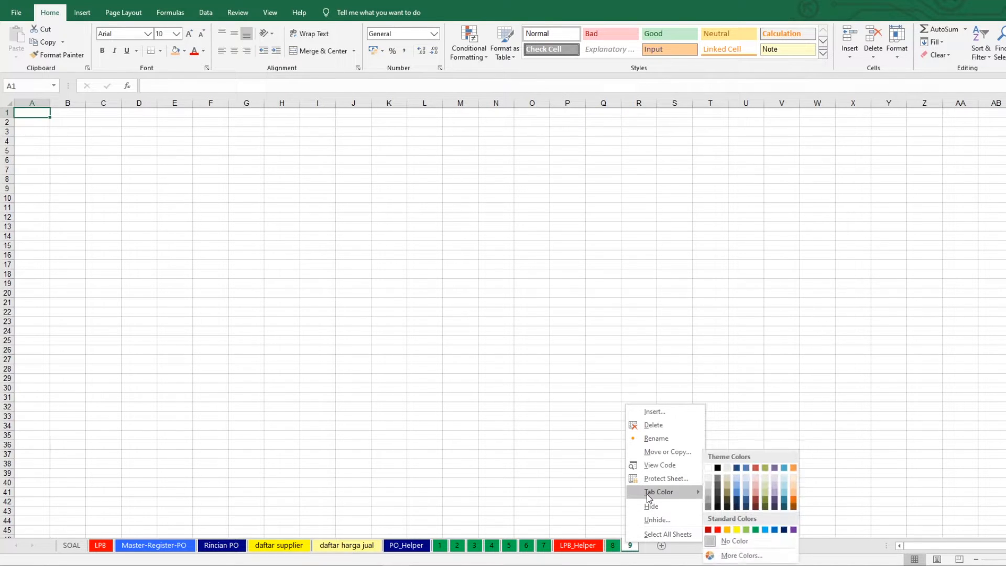
click(759, 530)
Step: Insert a PivotTable at B2 of sheet 9 from the LPB_Helper table, covering columns A to U from header row 4 down
click(67, 121)
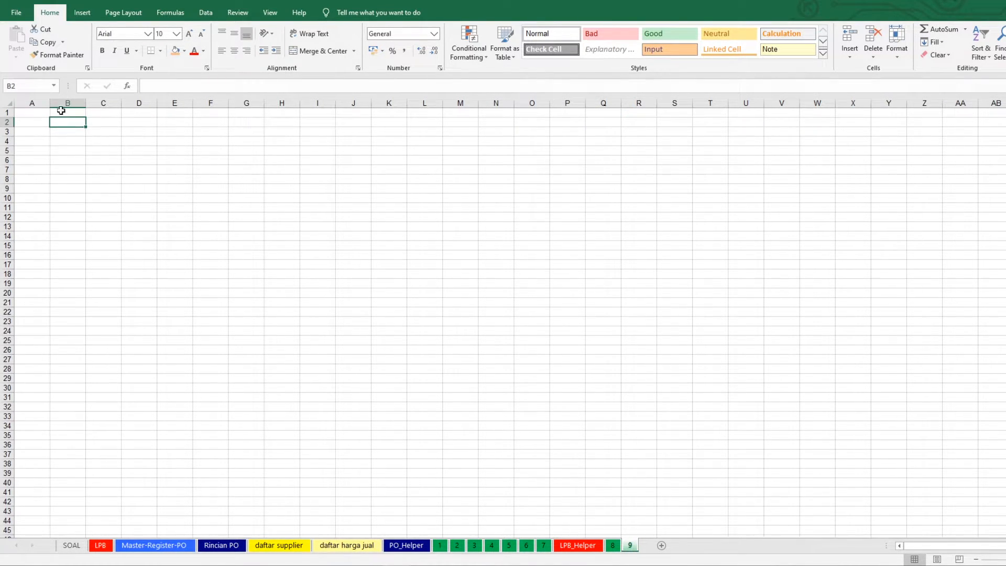
click(82, 13)
click(10, 37)
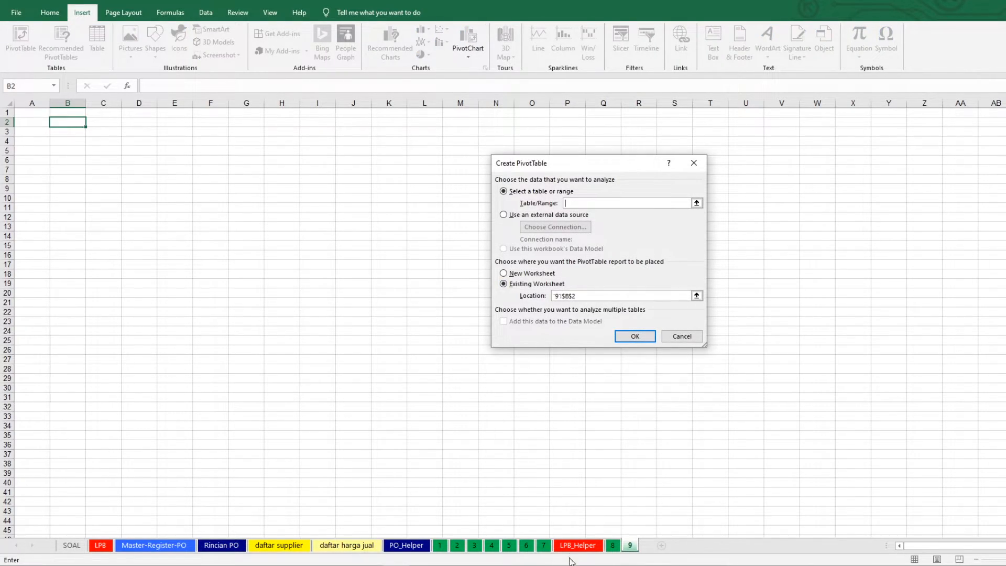
click(578, 545)
drag(35, 161, 819, 151)
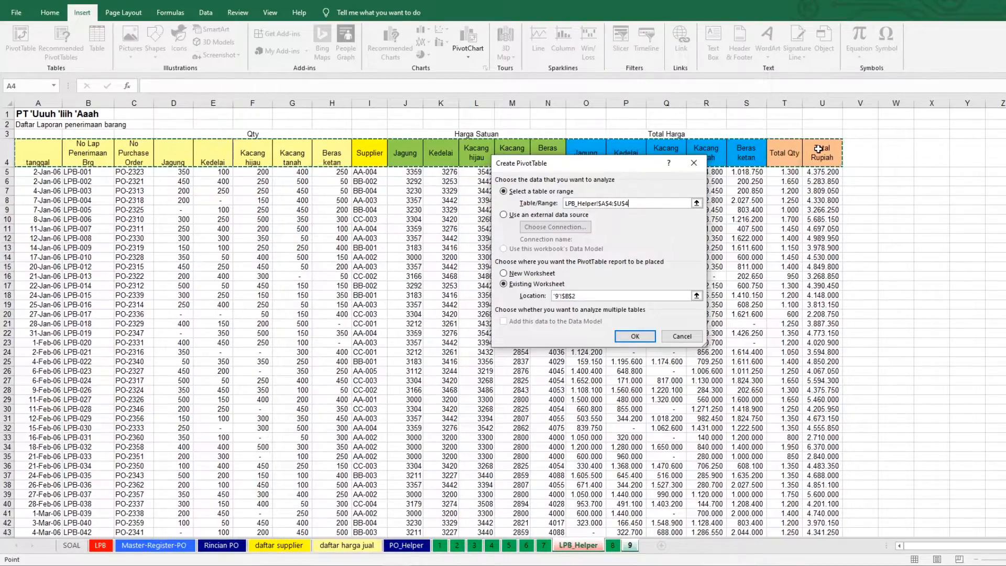
key(ctrl+shift+Down)
click(635, 336)
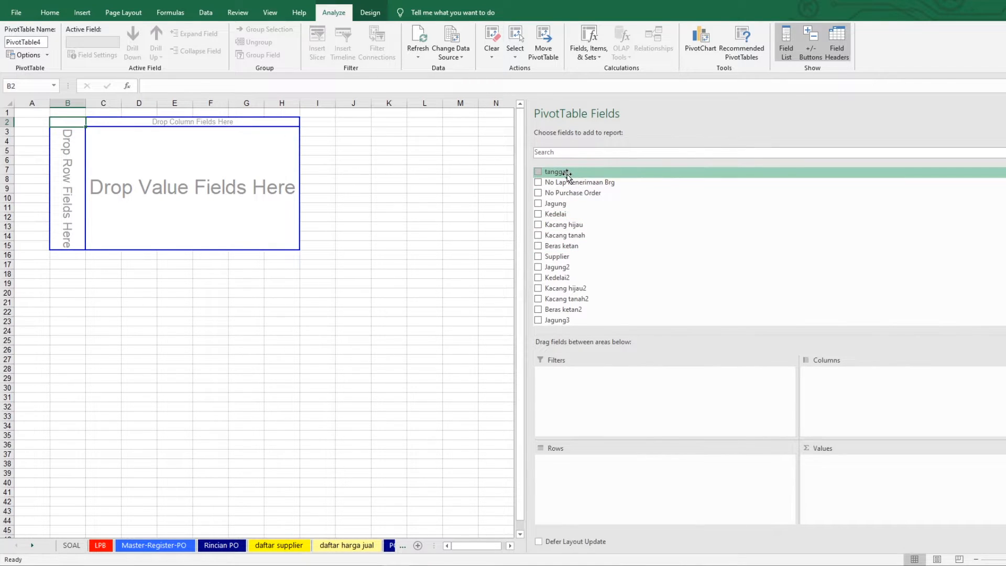
Step: Set tanggal as the pivot table's row field on sheet 9 and add Total Qty and Total Rupiah as summed values
drag(569, 173, 611, 466)
scroll(589, 278, down, 3)
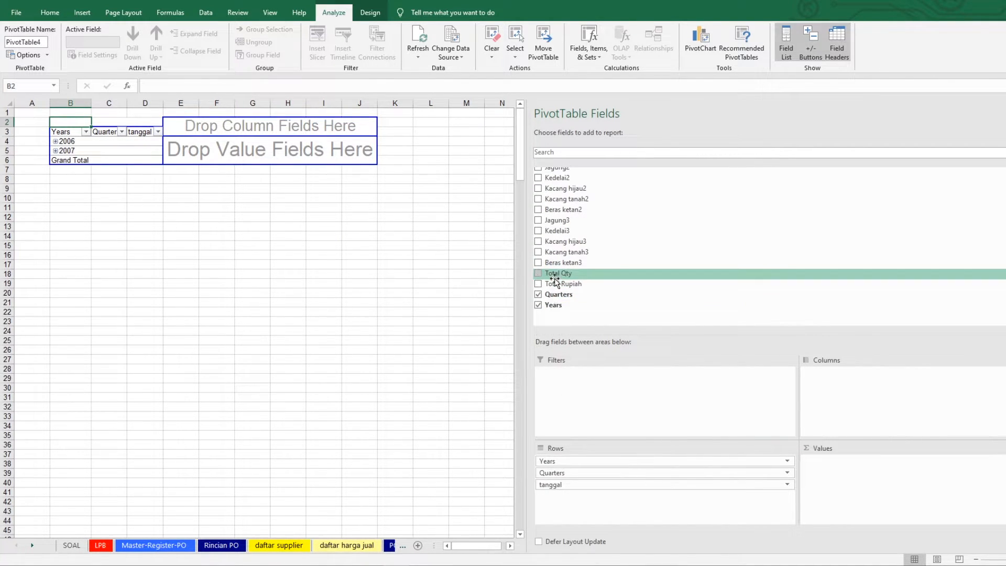
drag(554, 273, 867, 495)
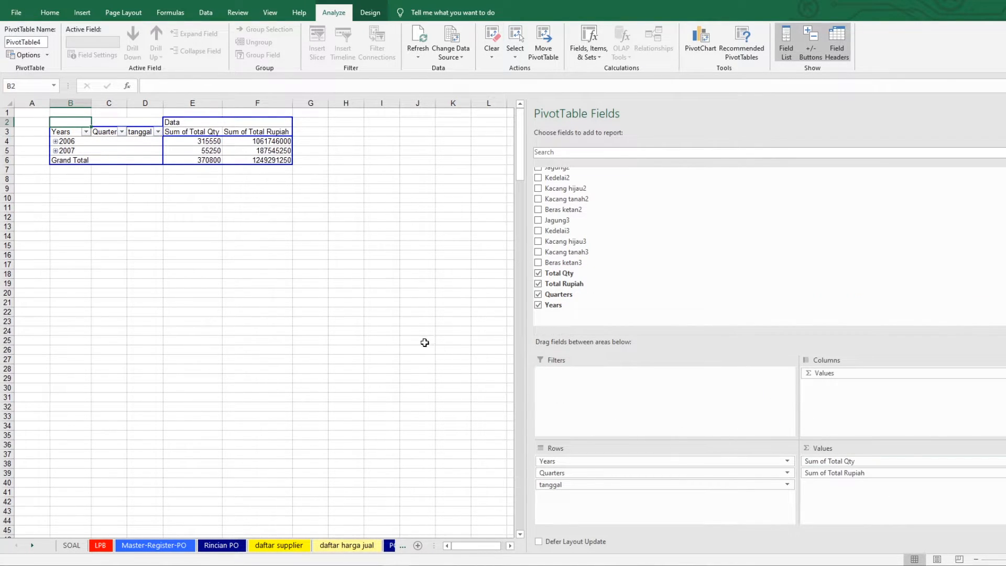
Step: Group the pivot table's dates by Months and Years only, leaving out Quarters
right_click(120, 155)
click(157, 259)
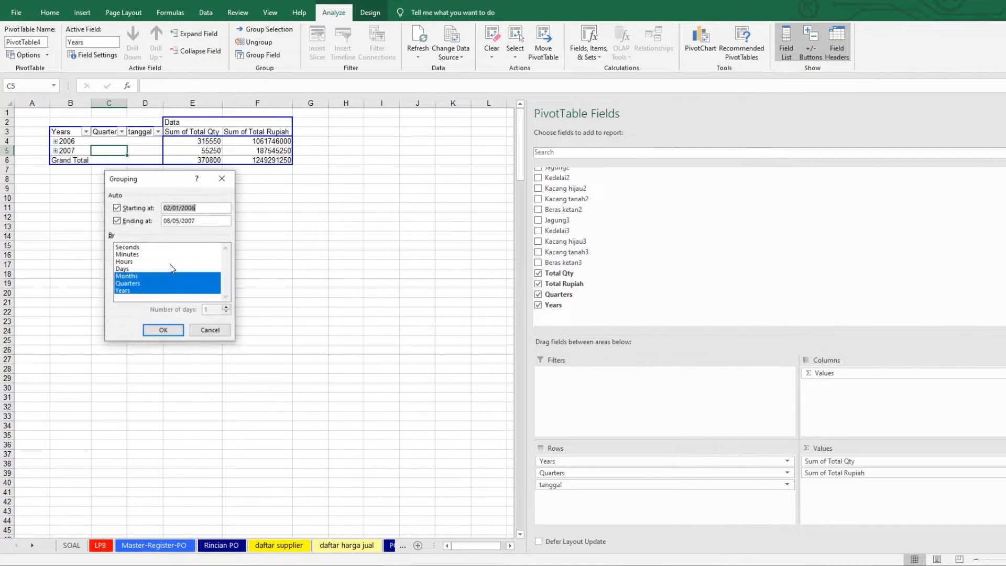
click(134, 284)
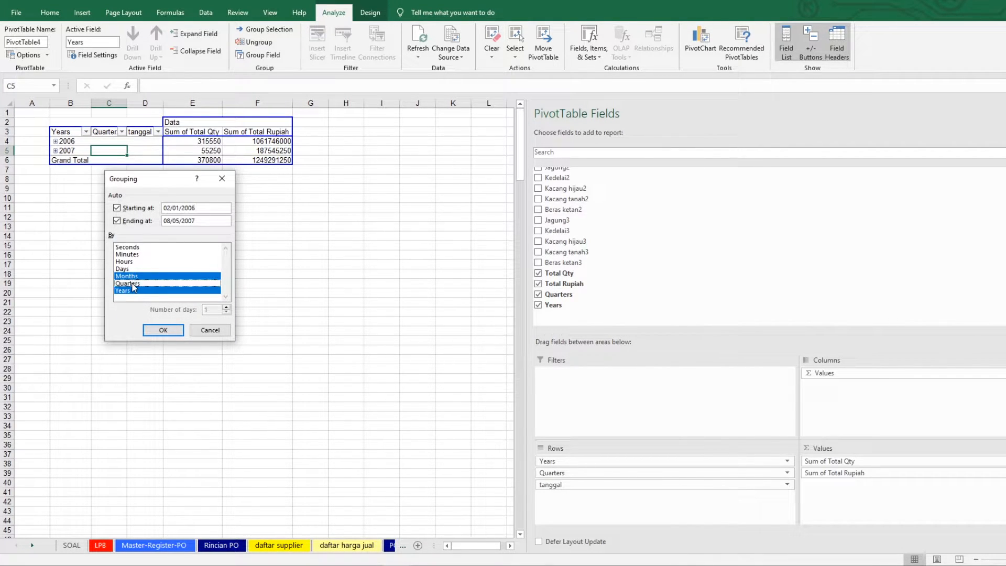
click(163, 330)
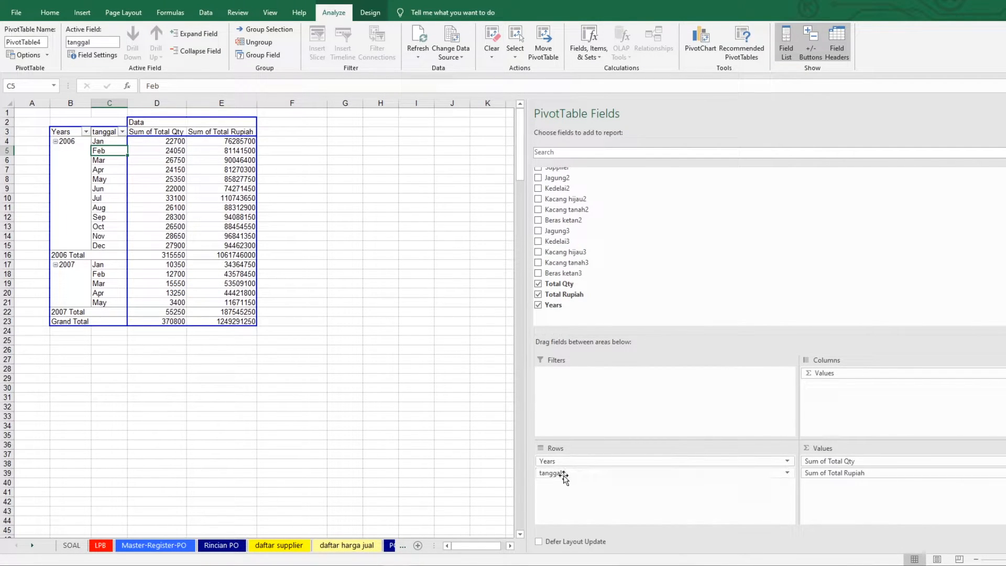
Step: Set the subtotals of the pivot table's Years field to None
click(563, 474)
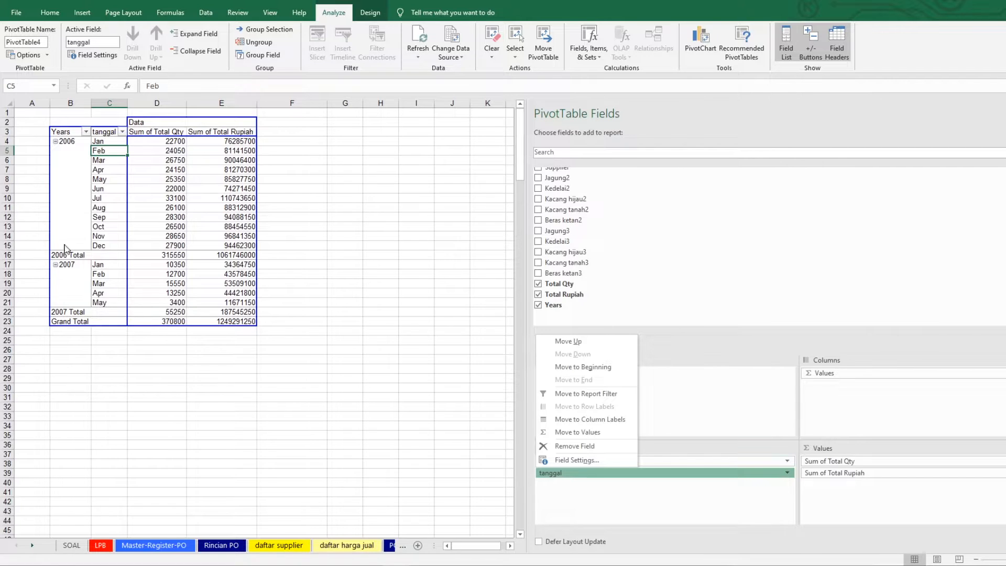
click(578, 462)
click(579, 461)
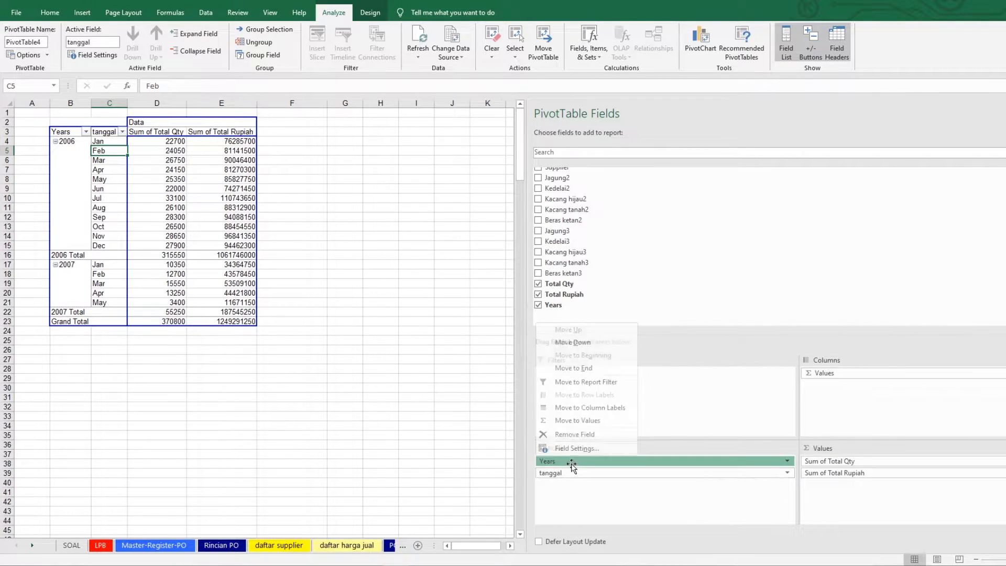
click(577, 448)
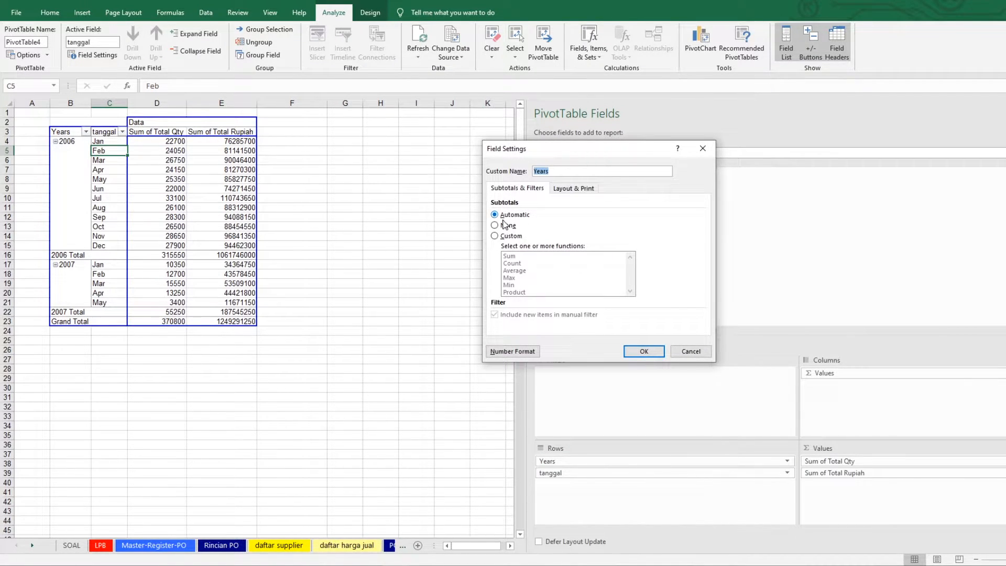
double_click(502, 222)
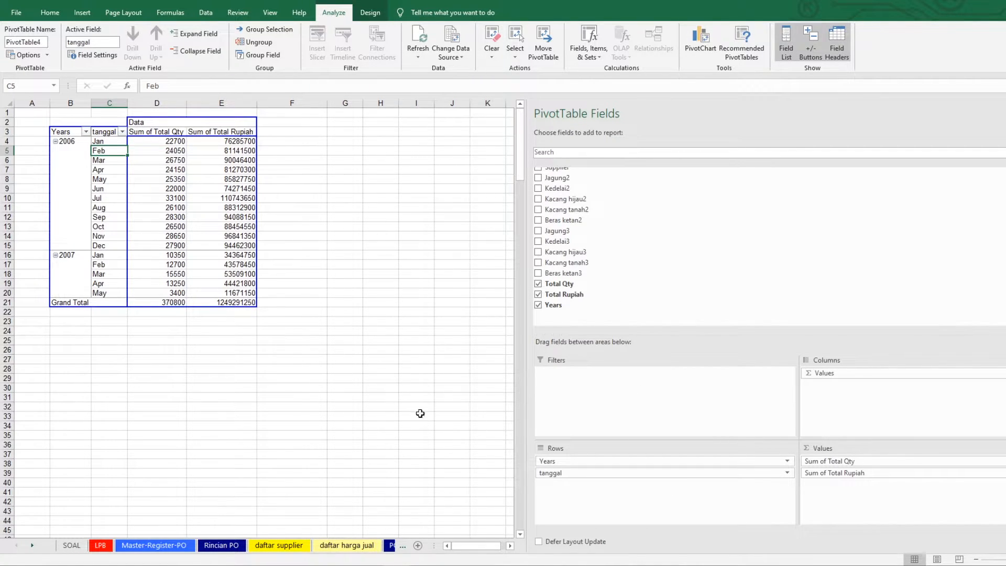
click(441, 474)
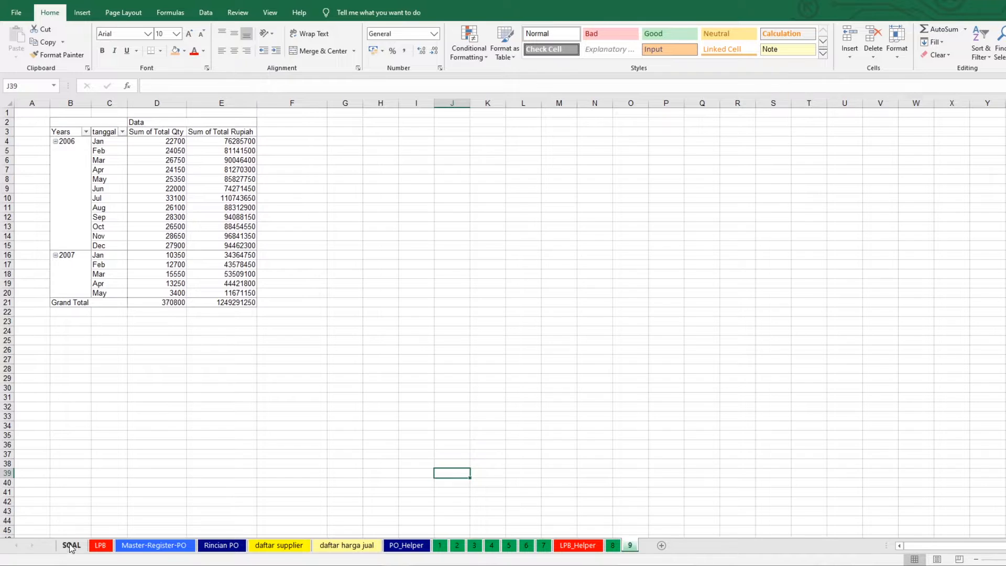
Step: Format Sum of Total Rupiah in the monthly pivot table as Number with 0 decimal places and the 1000 separator
click(246, 189)
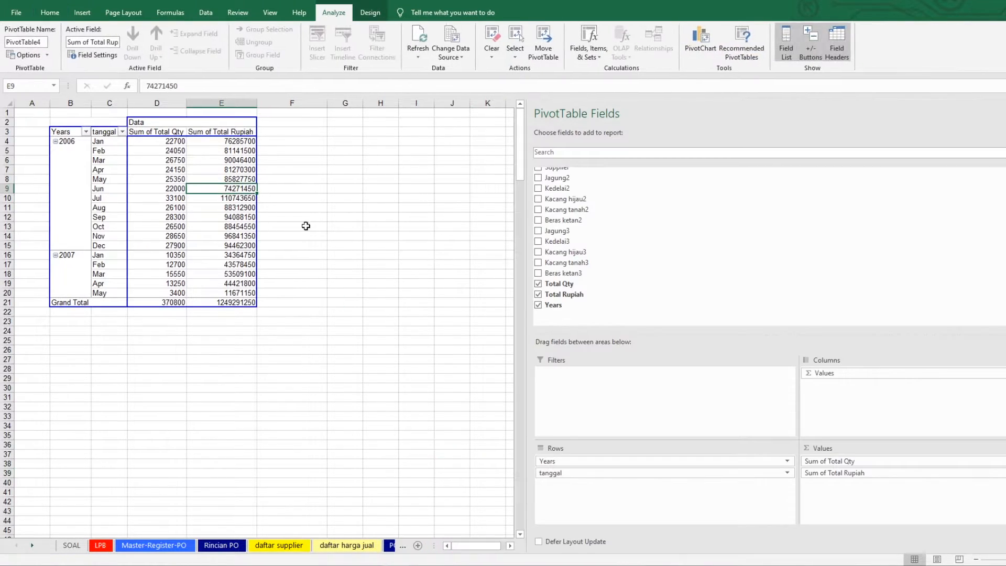
click(835, 472)
click(838, 458)
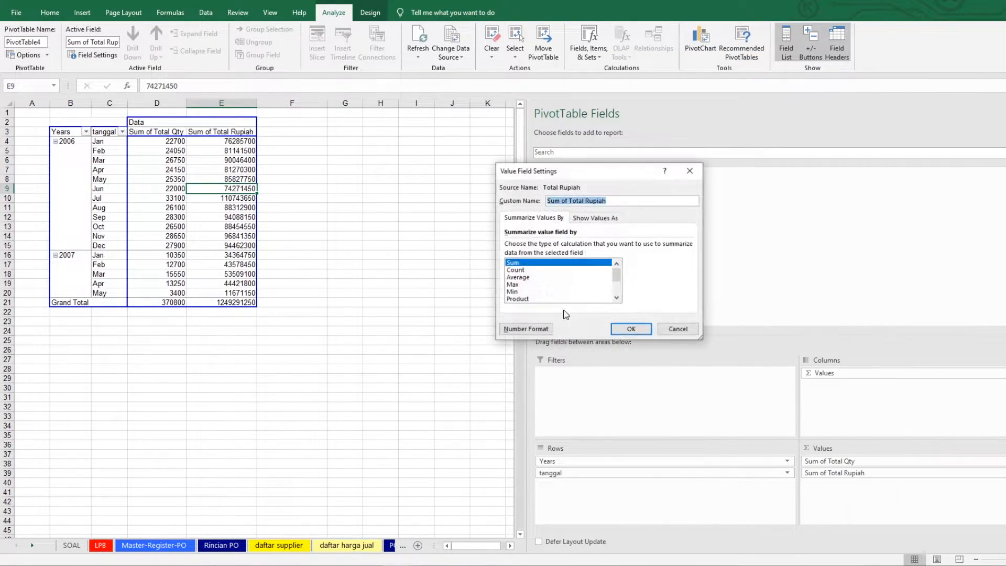
click(526, 329)
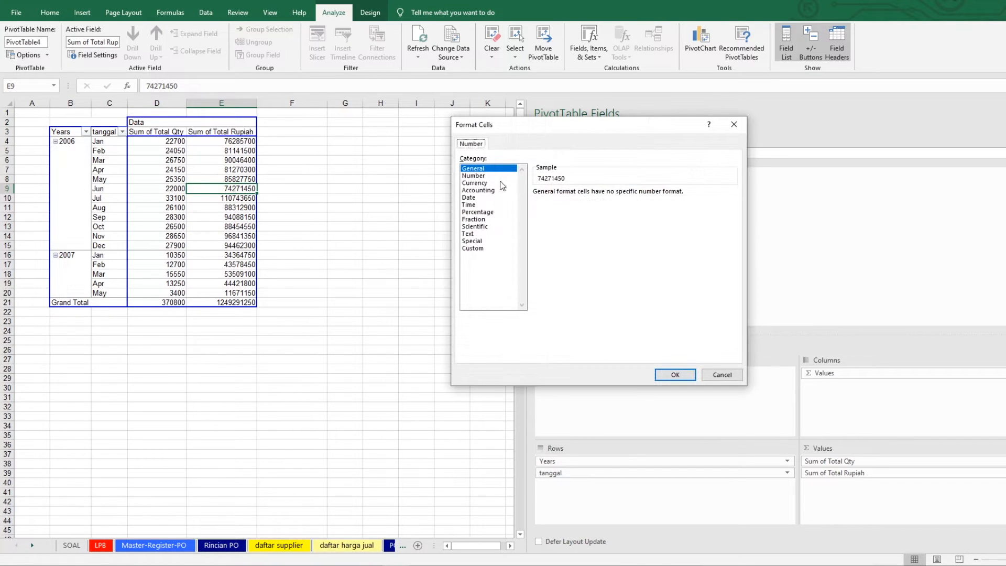
click(501, 183)
click(502, 177)
click(582, 206)
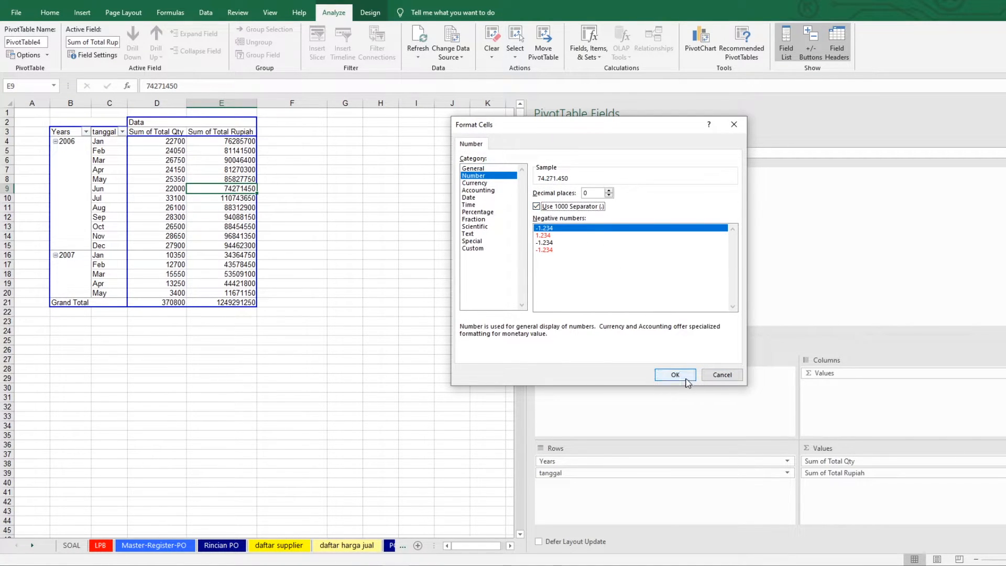
click(675, 375)
click(633, 330)
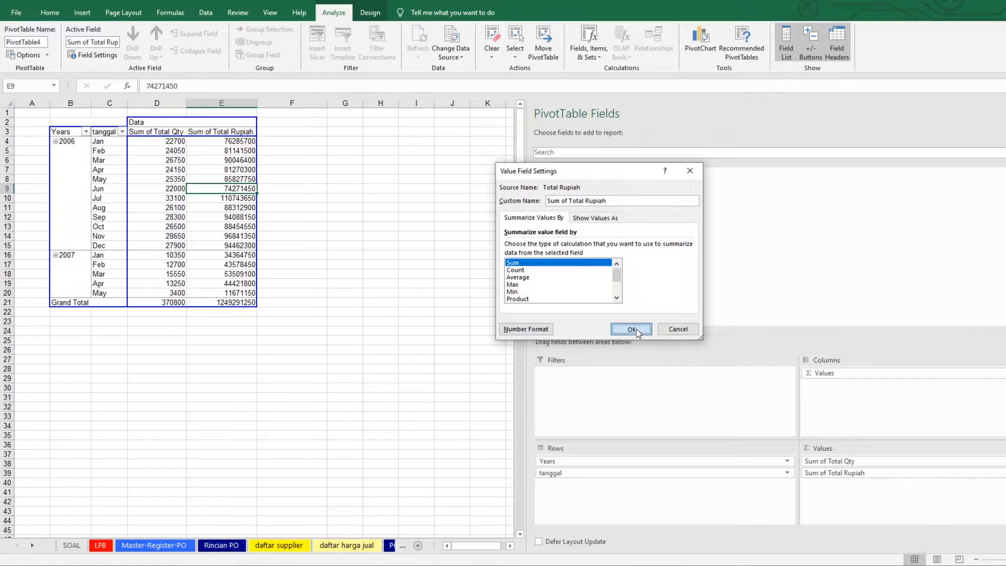
click(342, 170)
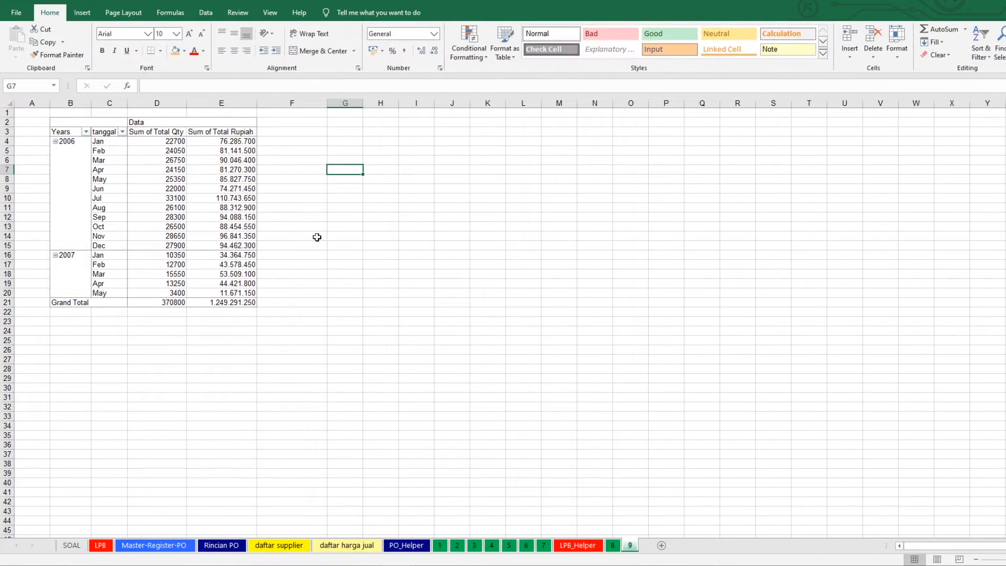
Step: Compare the pivot table totals on sheets 8 and 9, and read the next question on SOAL
click(613, 546)
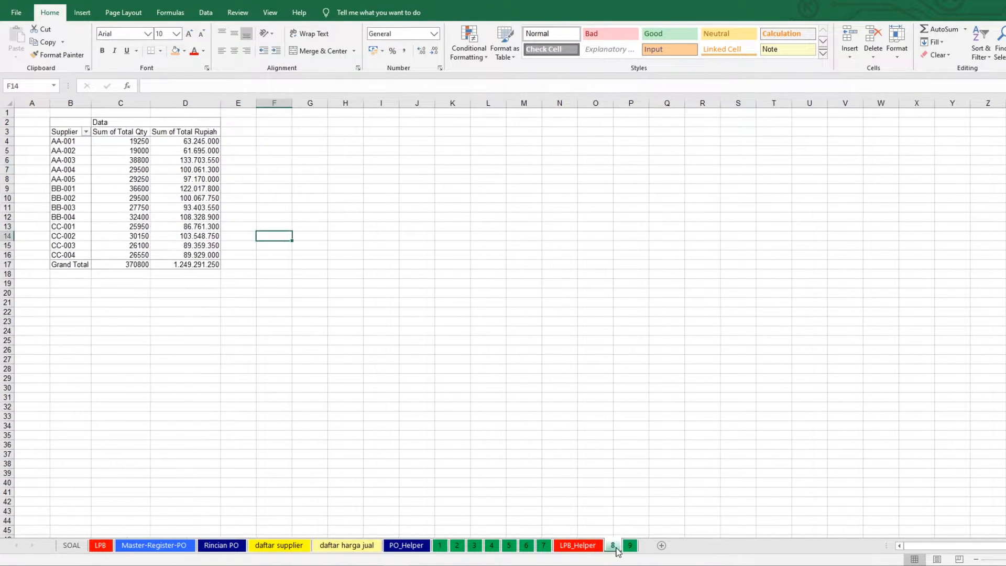
click(630, 546)
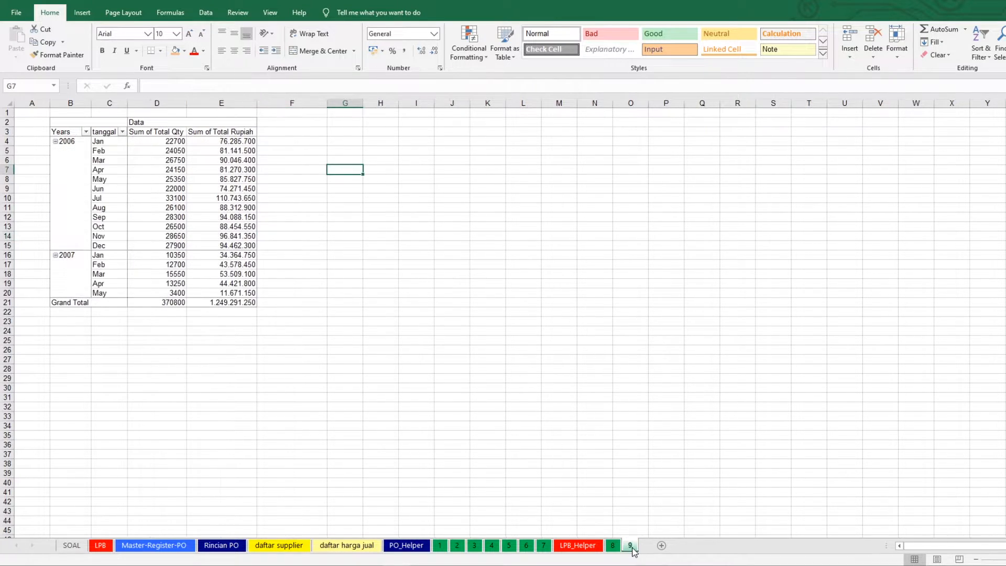
click(72, 546)
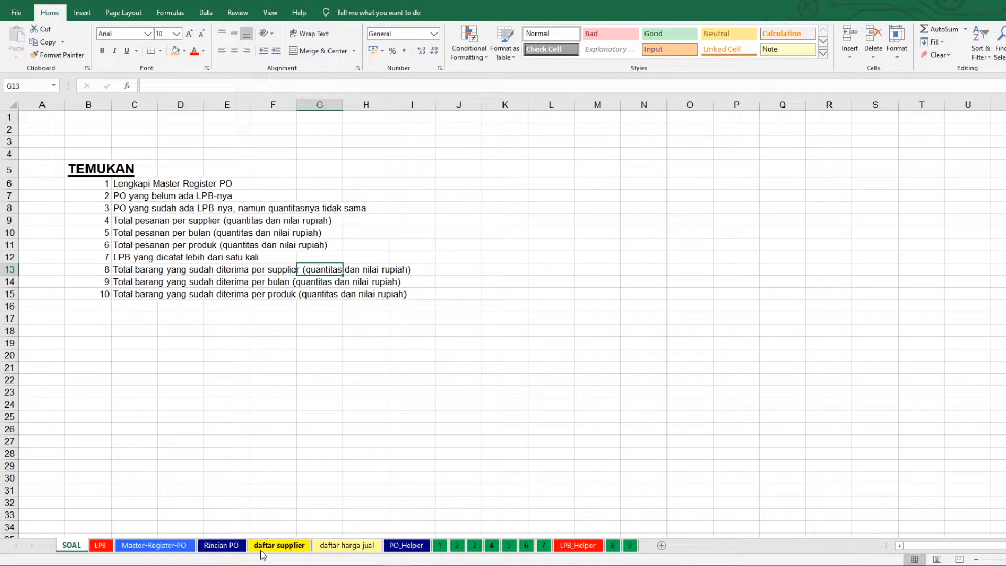
Step: Create a copy of the daftar harga jual sheet at the end of the workbook
click(346, 546)
right_click(352, 546)
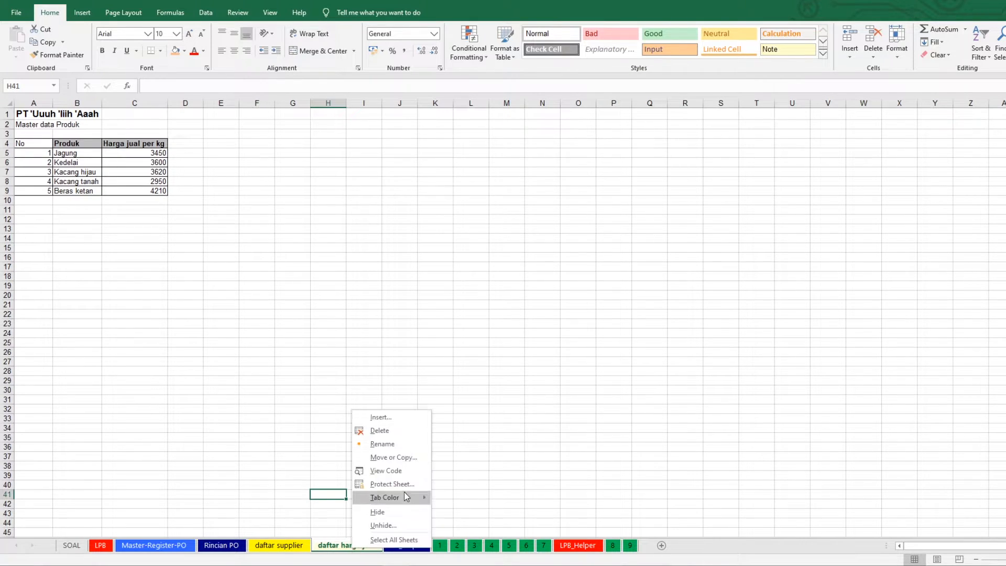
click(393, 457)
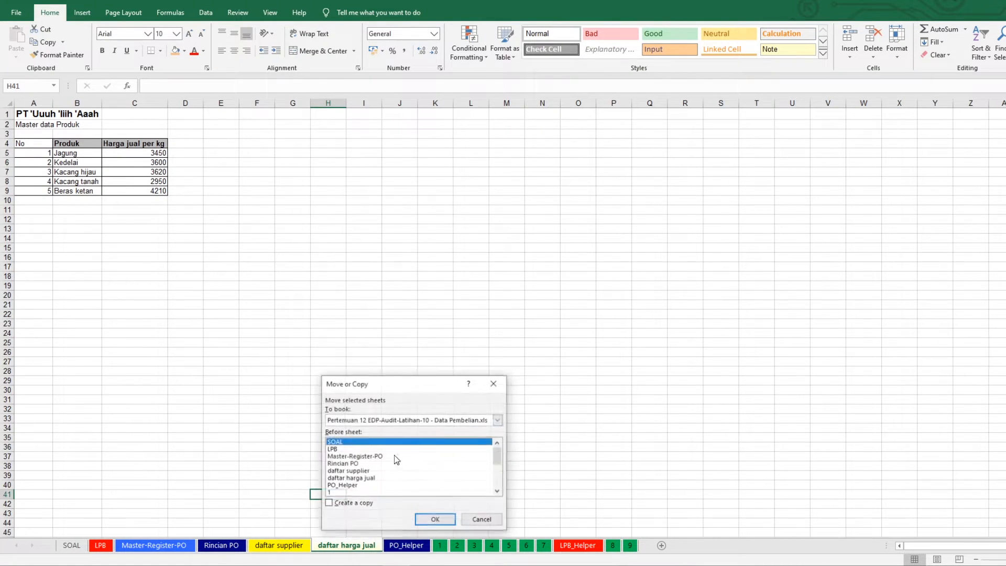
scroll(355, 477, down, 4)
click(354, 492)
click(349, 504)
click(436, 519)
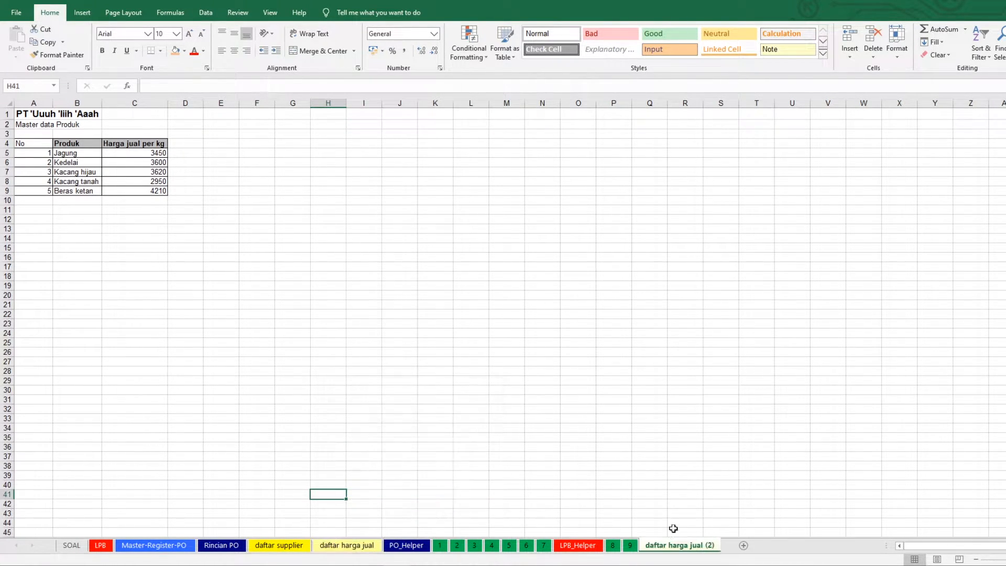
Step: Rename the copied price list sheet as 10 and colour its tab green
text(10)
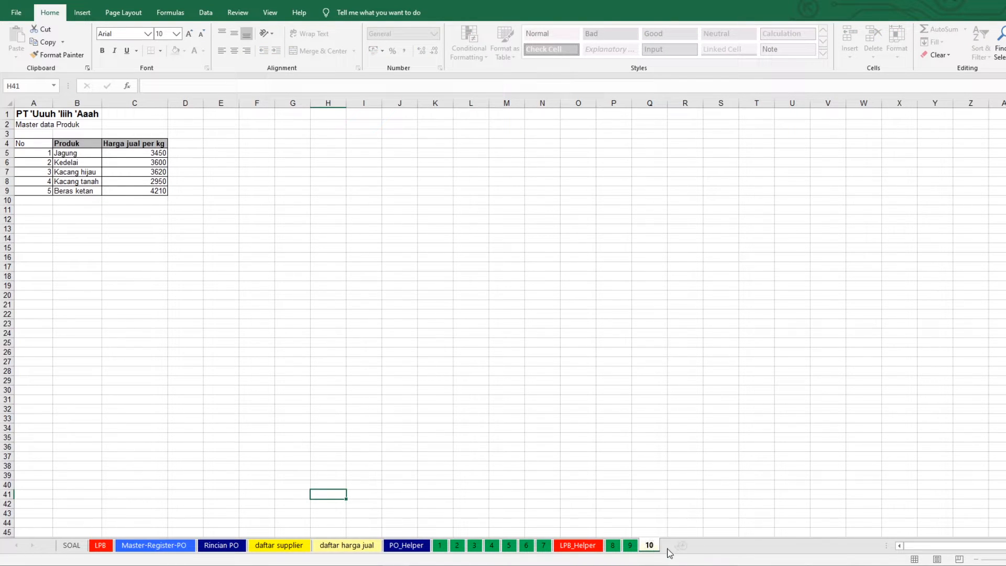
key(Return)
right_click(655, 547)
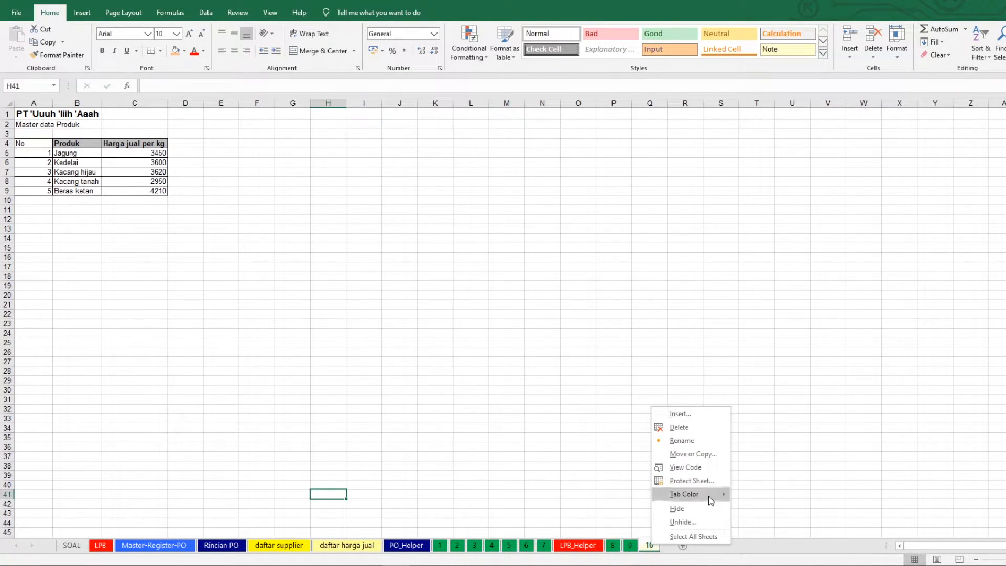
mouse_move(702, 494)
click(778, 530)
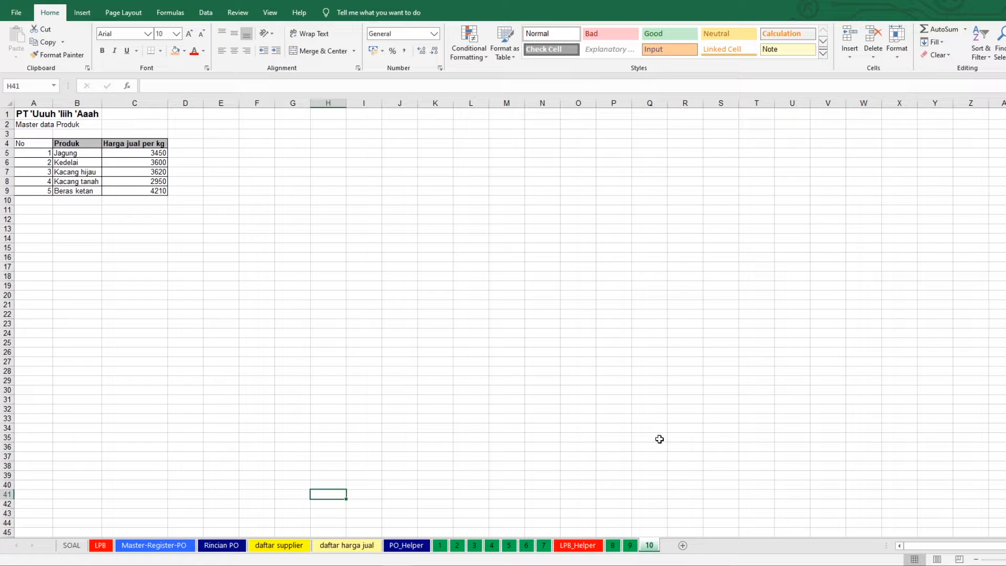
Step: Delete the two title rows and the Harga jual per kg column from sheet 10
click(77, 154)
scroll(267, 246, up, 1)
scroll(268, 247, up, 5)
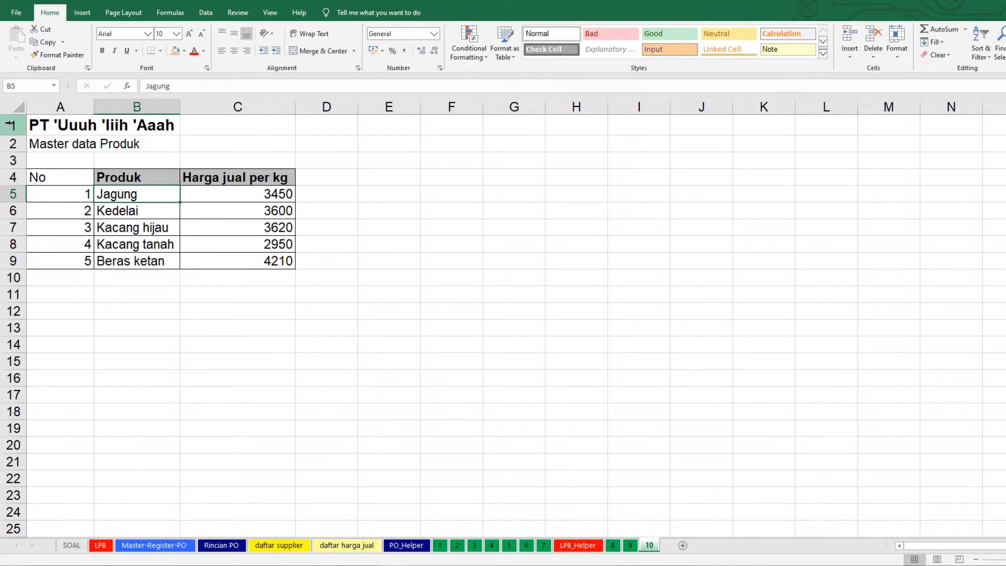
drag(10, 125, 11, 144)
right_click(88, 140)
key(Escape)
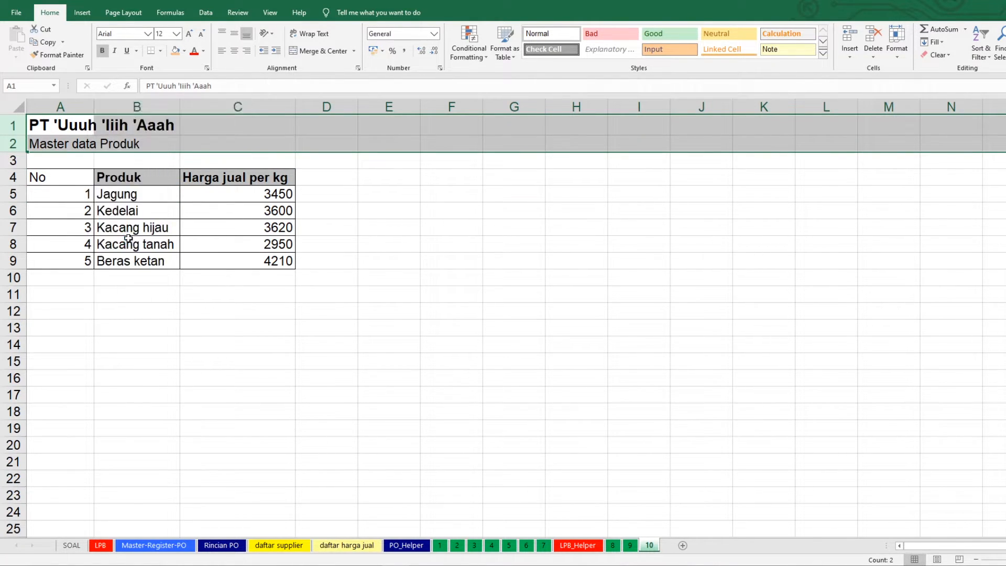
key(ctrl+minus)
click(252, 140)
click(237, 107)
right_click(224, 152)
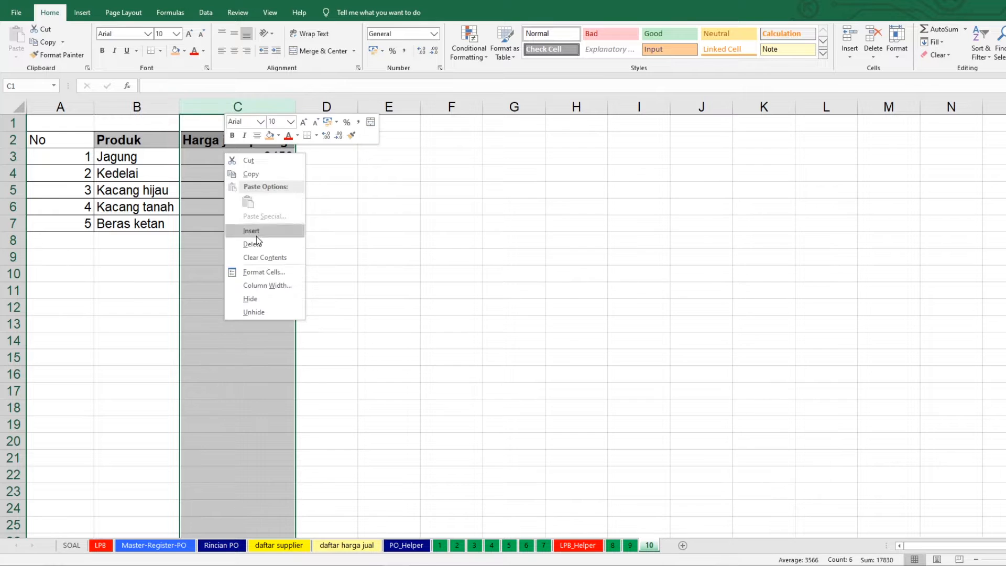
click(254, 244)
Step: Enter the headers Qty LPB in C2 and Total Rp LPB in D2, and fit column D to its contents
click(221, 144)
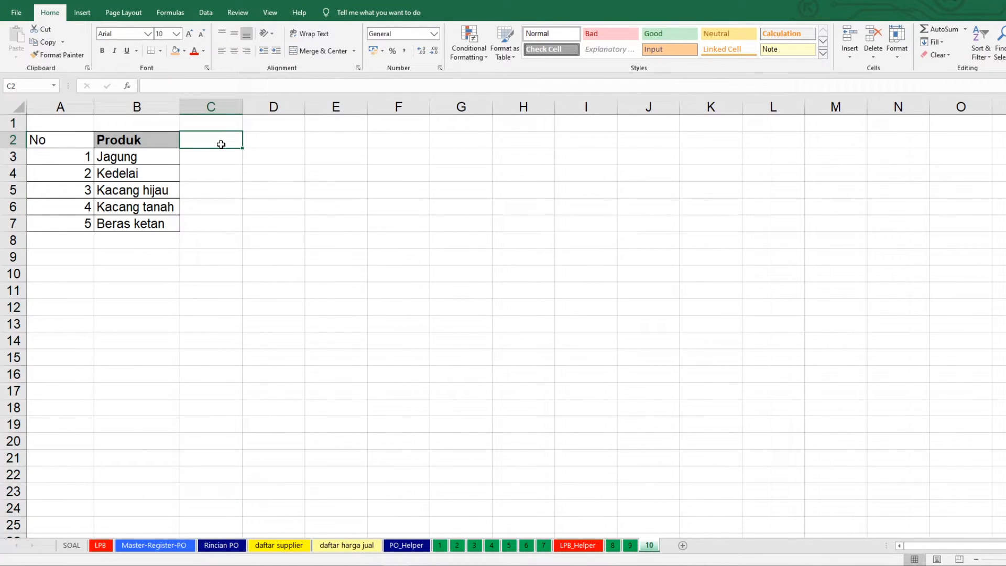
text(Qty LPB)
key(Tab)
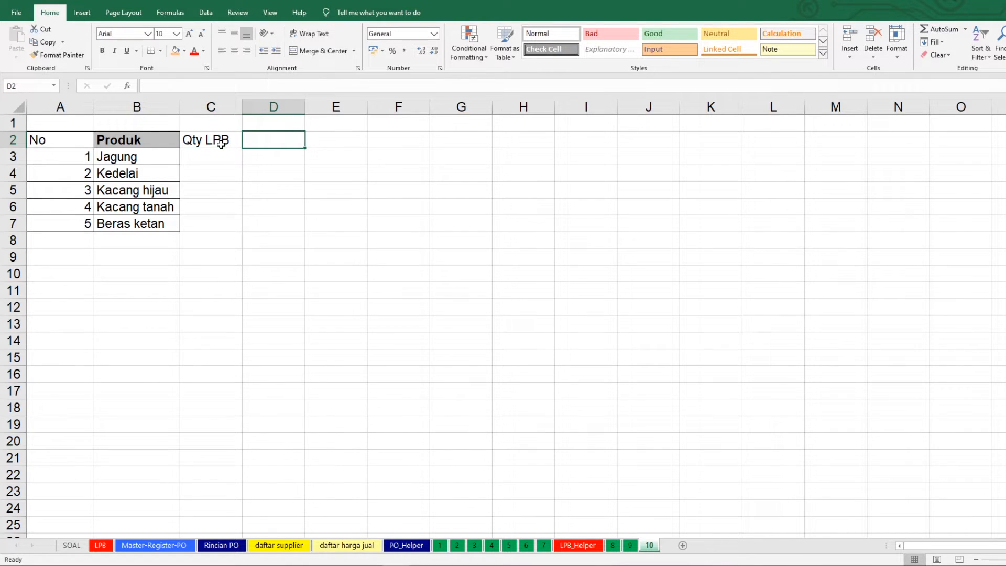
text(Tota)
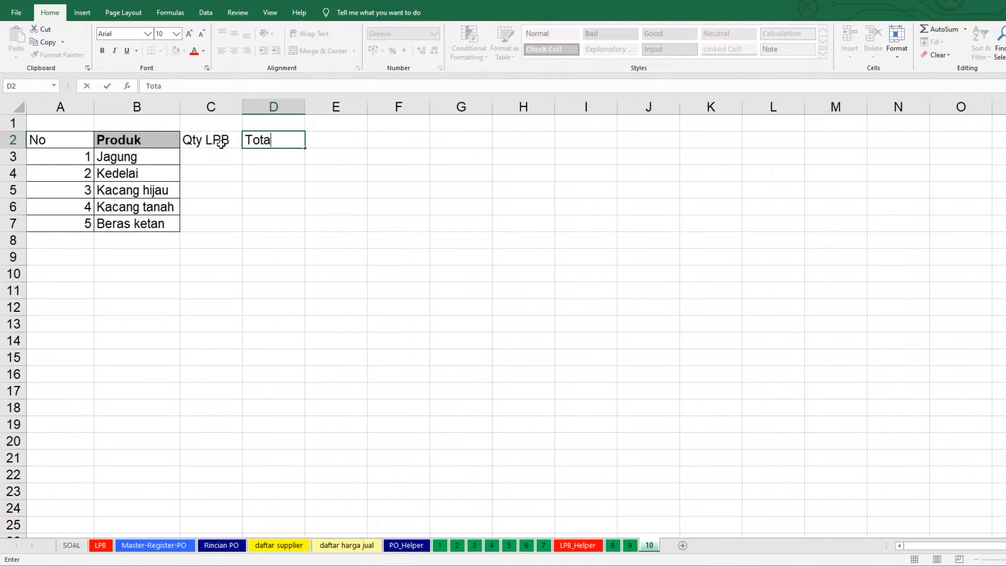
text(l Rp LPB)
key(Return)
double_click(303, 103)
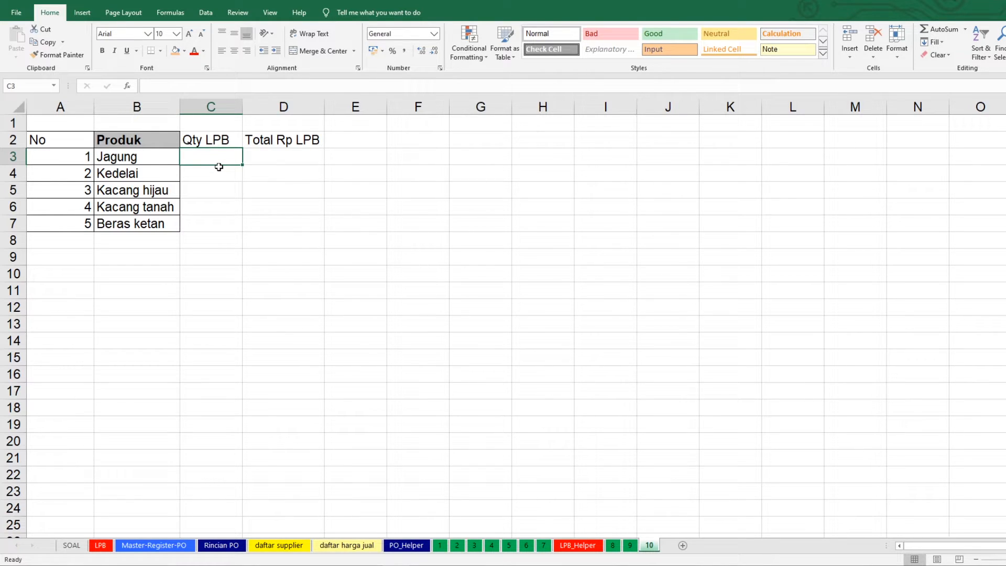
Step: Begin a SUM(IF( formula in C3 that tests whether LPB_Helper's quantity headers $D$4:$H$4 equal the product in B3 of sheet 10
text(=)
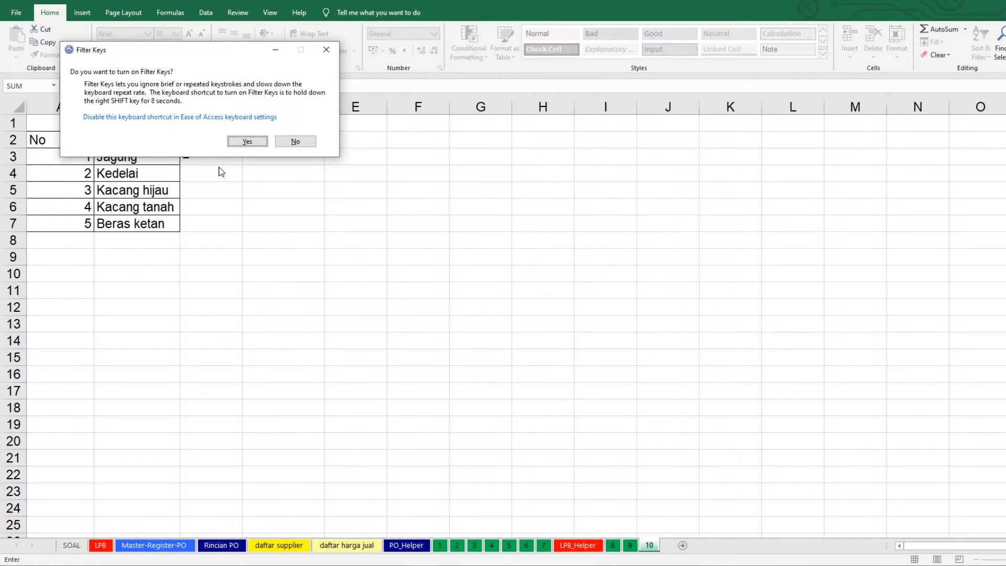
click(310, 141)
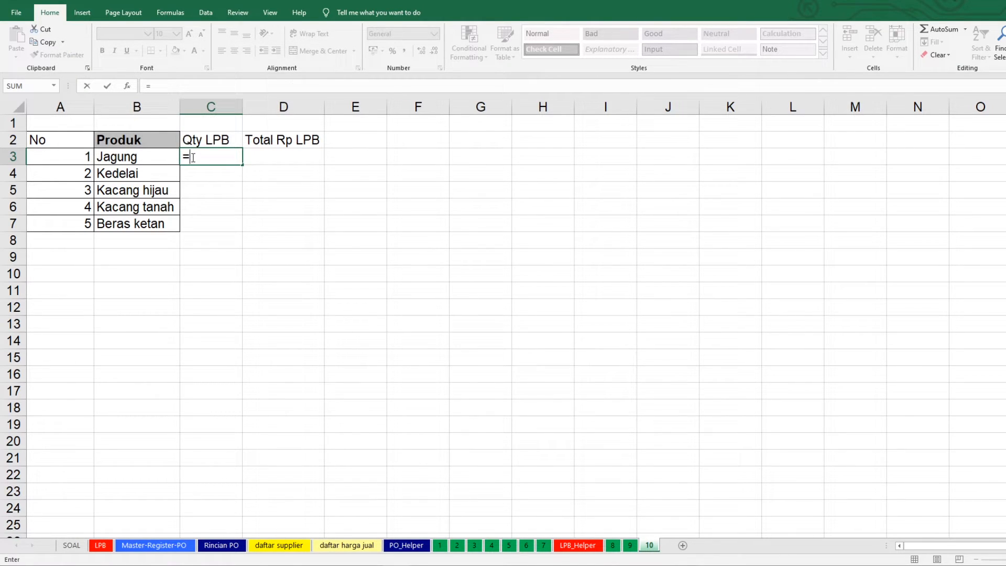
text(SUM)
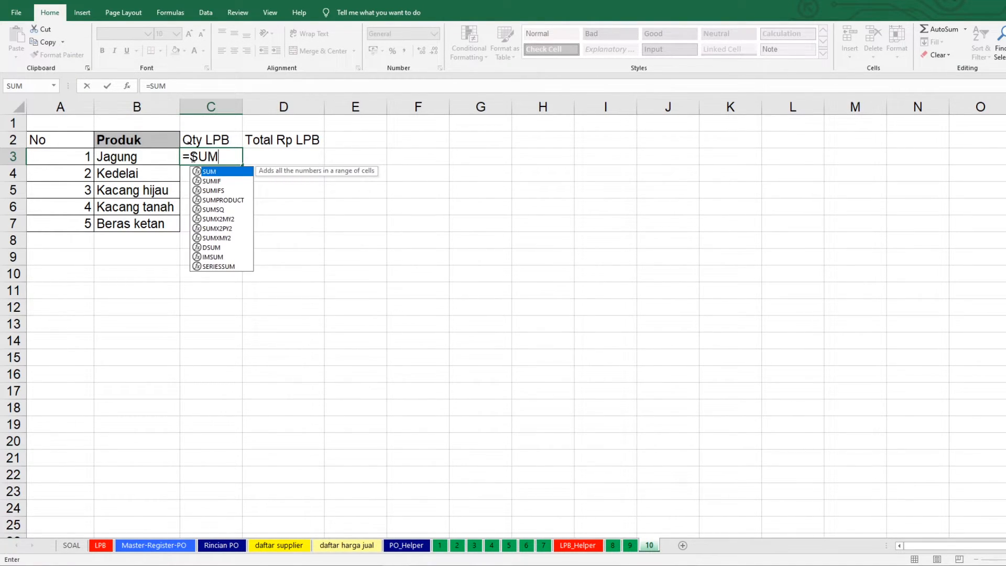
text(()
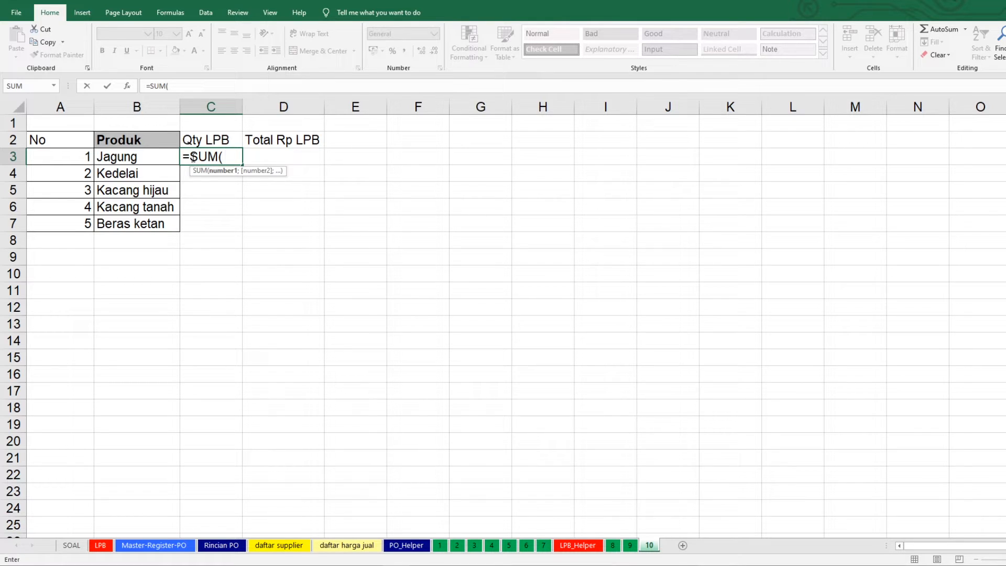
text(IF()
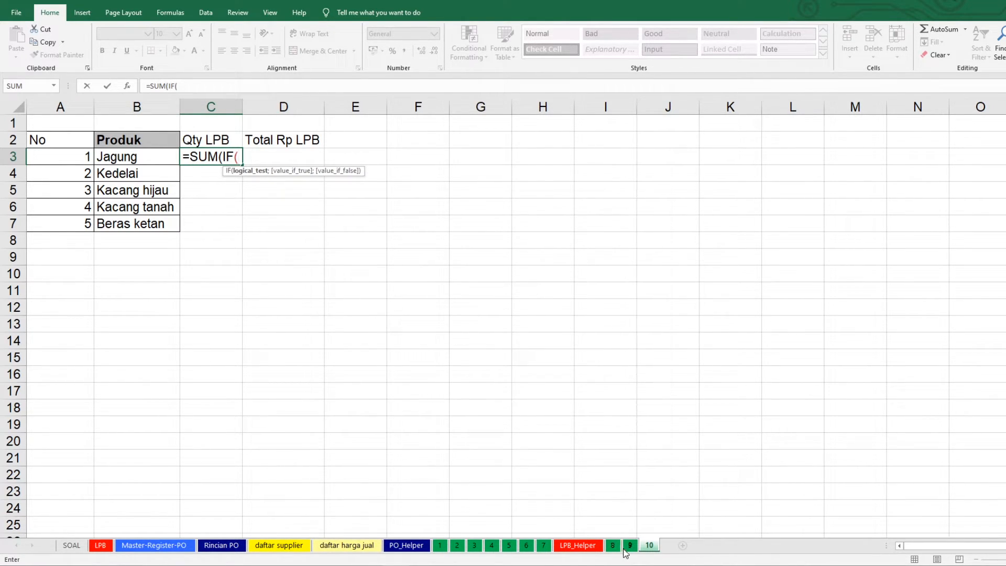
click(577, 545)
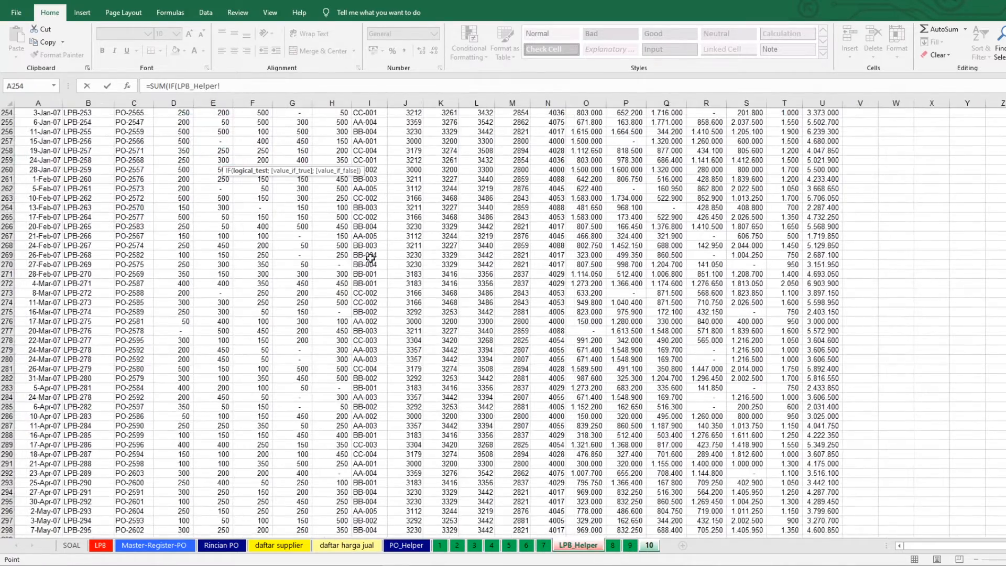
scroll(260, 185, up, 20)
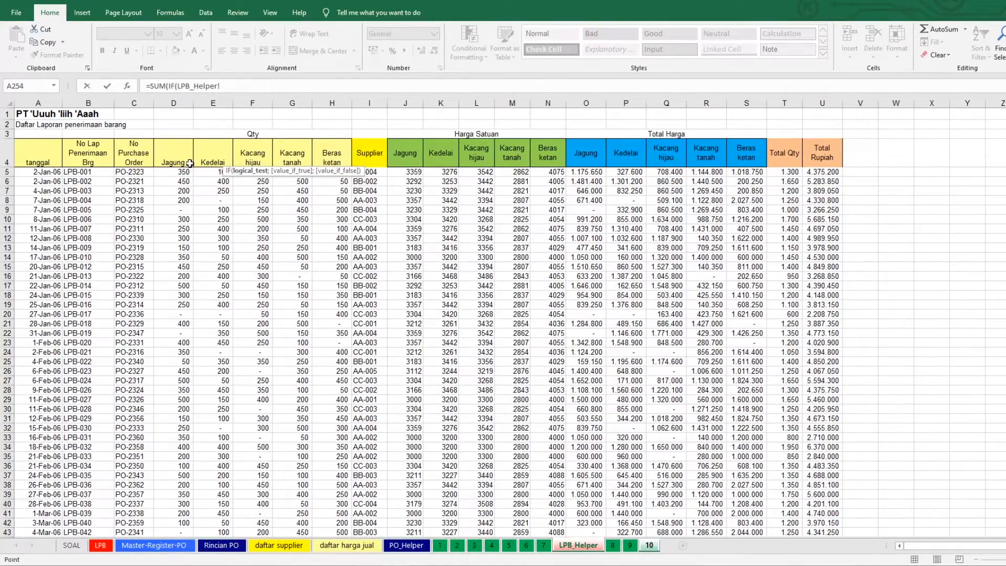
drag(167, 156, 342, 152)
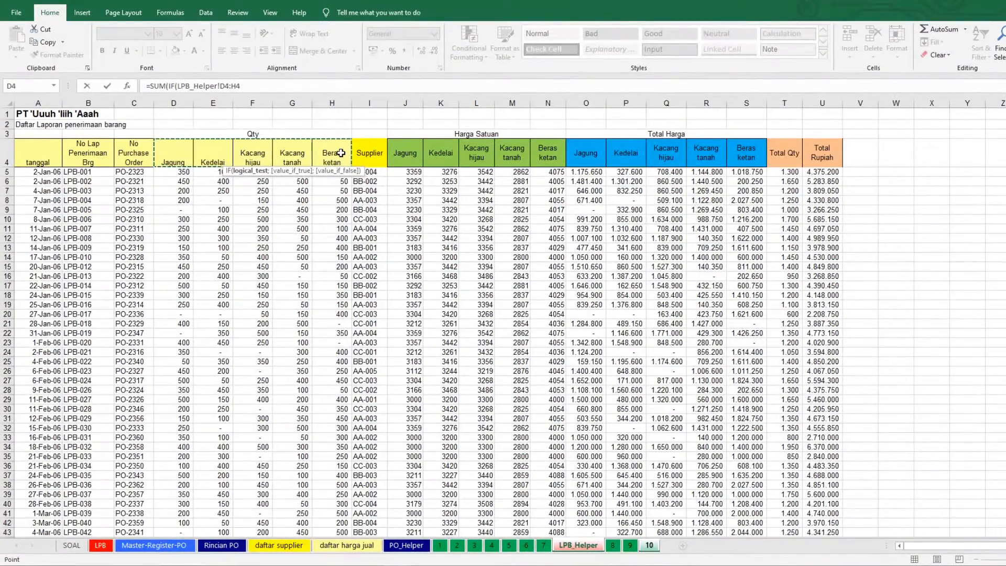
key(F4)
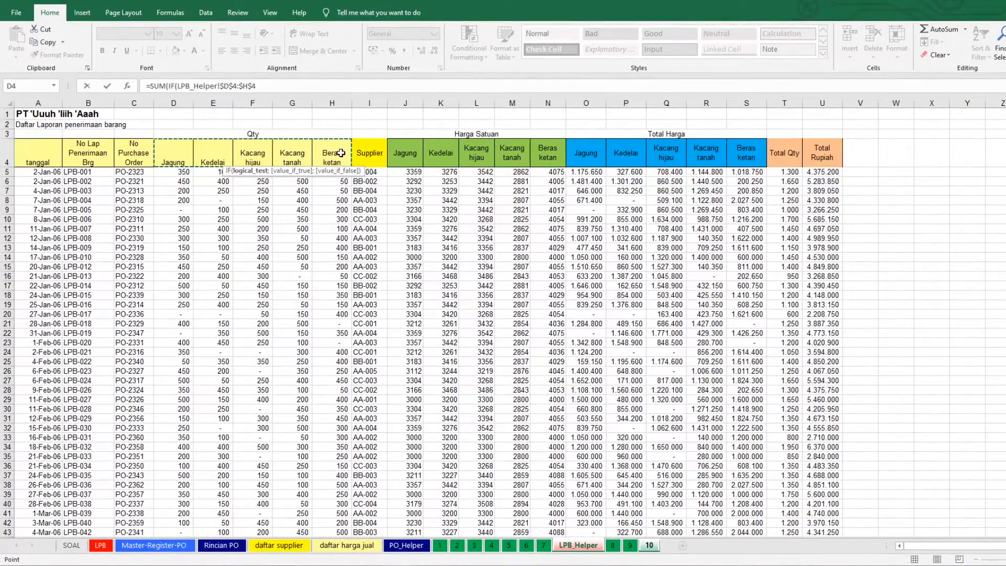
text(=)
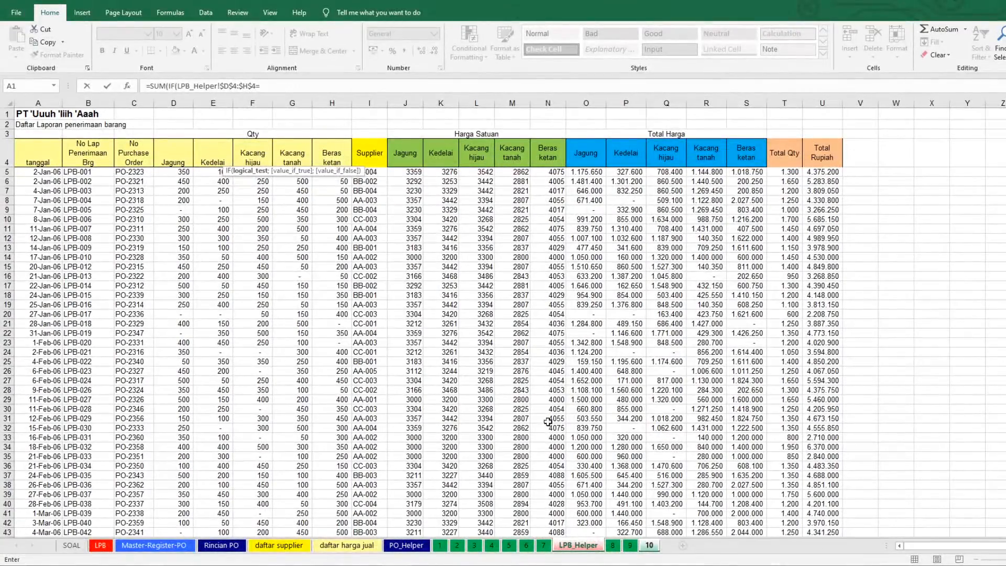
click(649, 545)
click(137, 158)
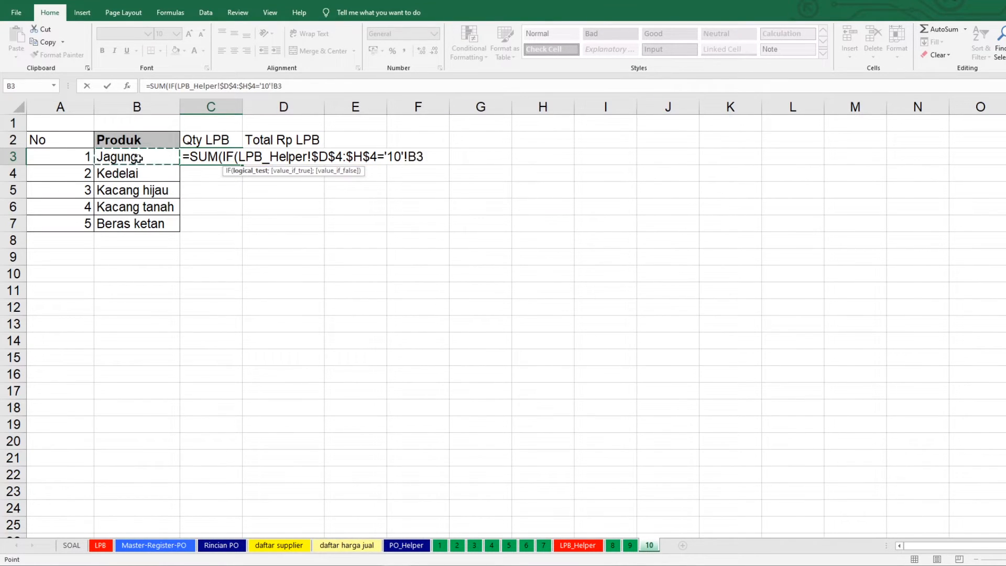
text(;)
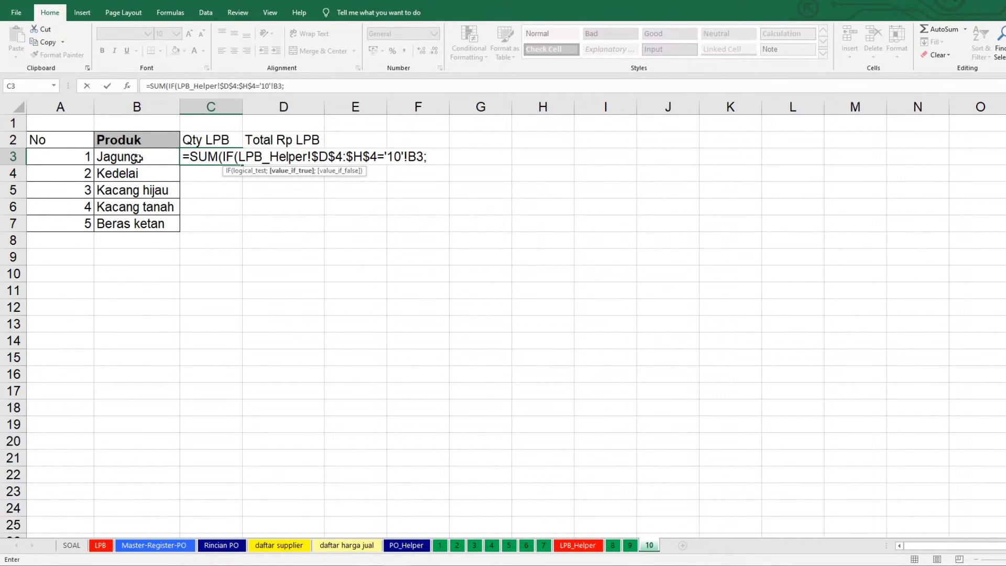
Step: Complete the C3 formula with LPB_Helper!$D$5:$H$298 as the value if true and 0 as the value if false
click(578, 546)
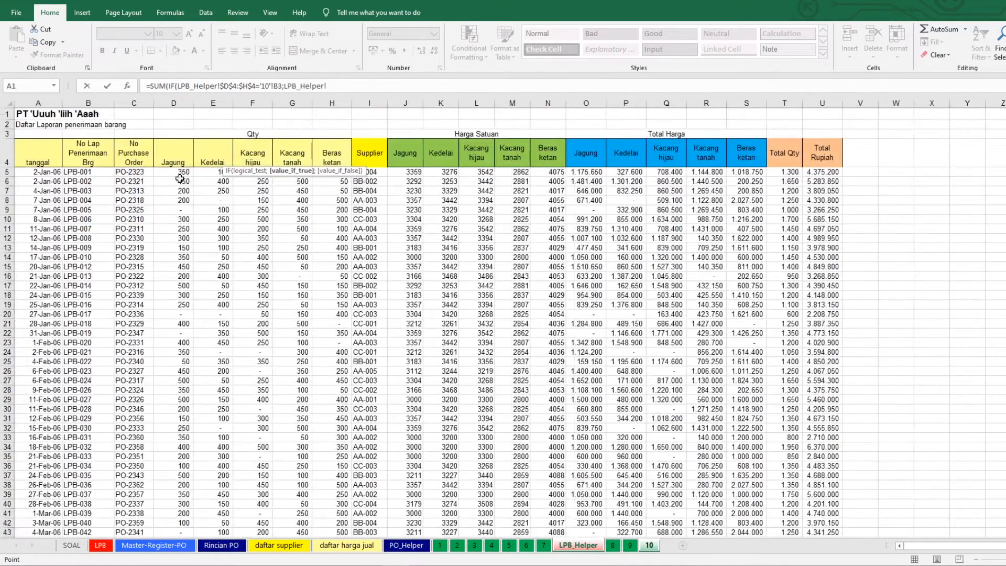
drag(163, 175, 342, 176)
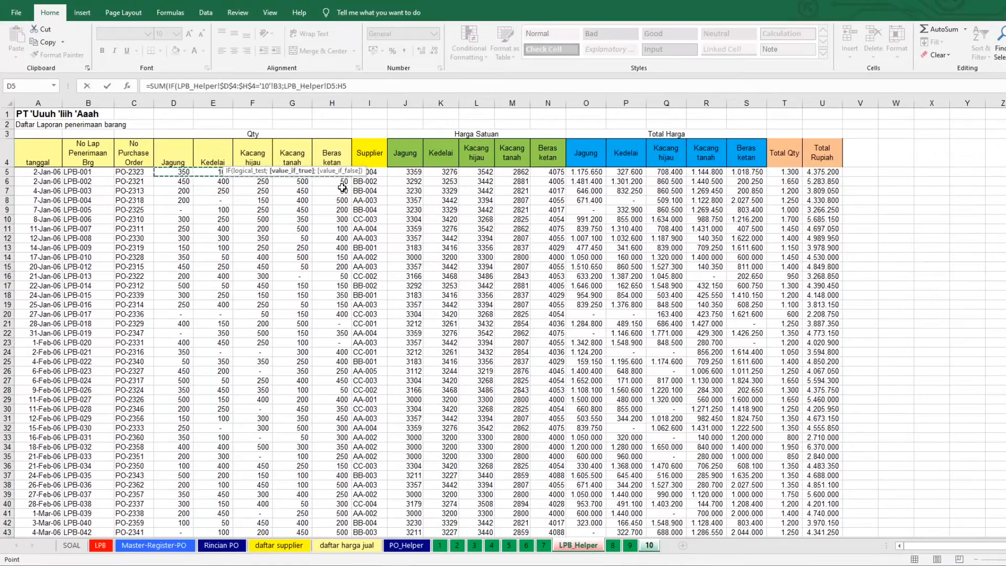
key(ctrl+shift+Down)
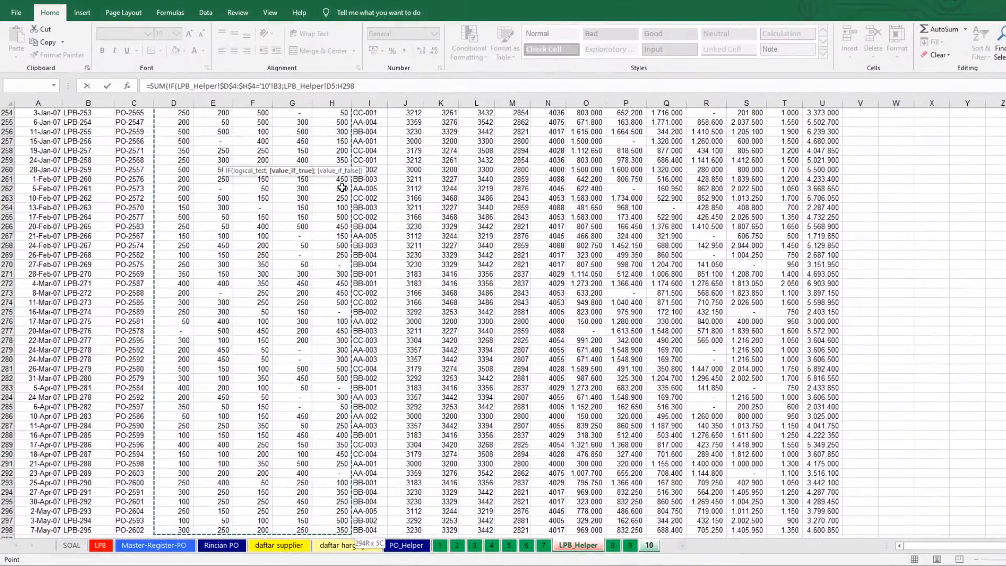
key(F4)
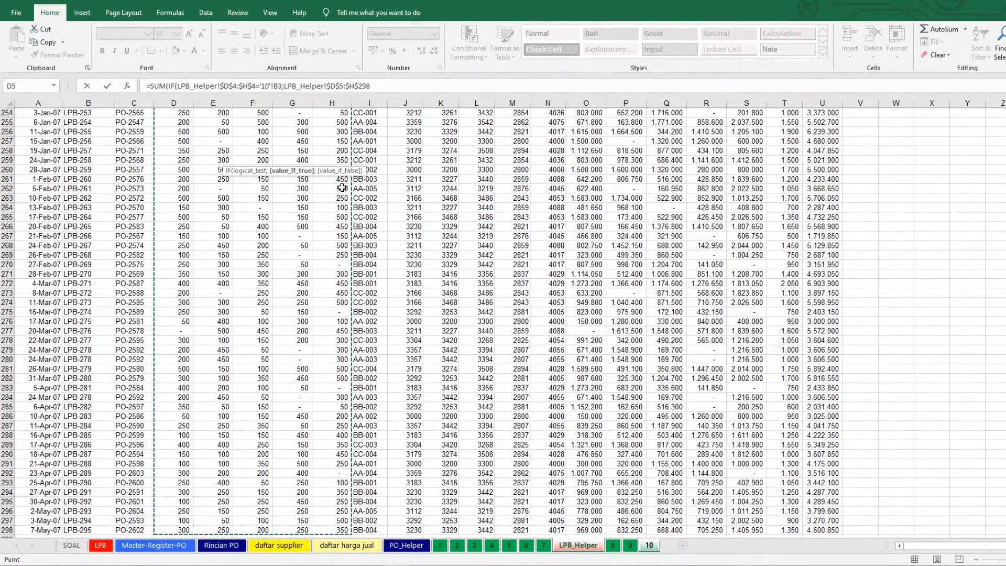
text(;)
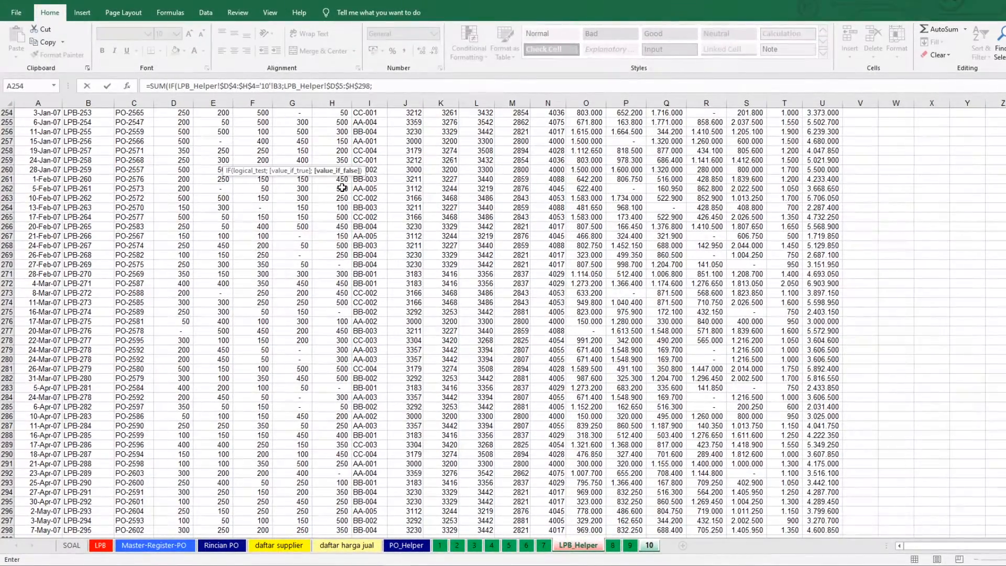
text(0))
key(Return)
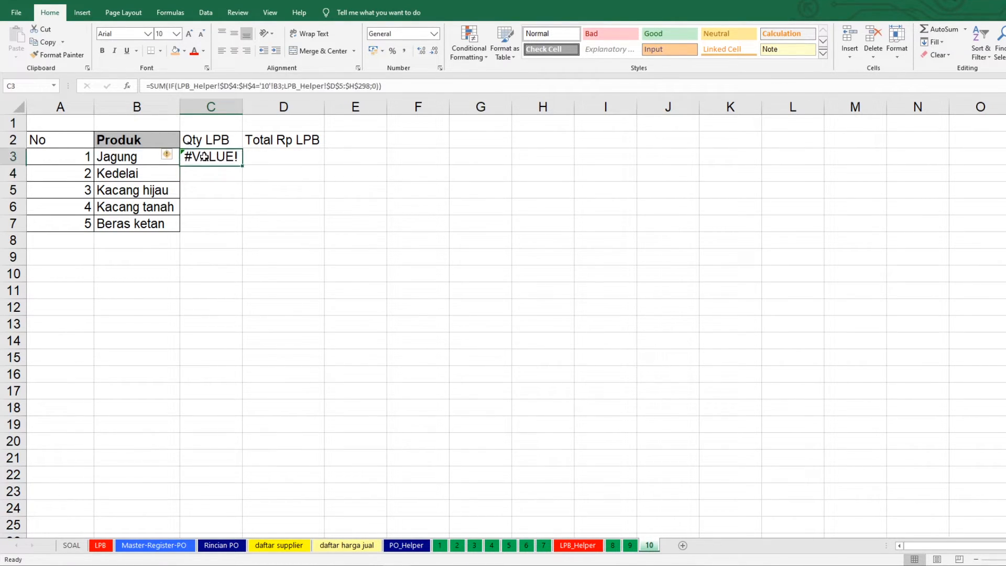
Step: Re-enter the Qty LPB formula in C3 as an array formula and fill it down to C7
double_click(205, 156)
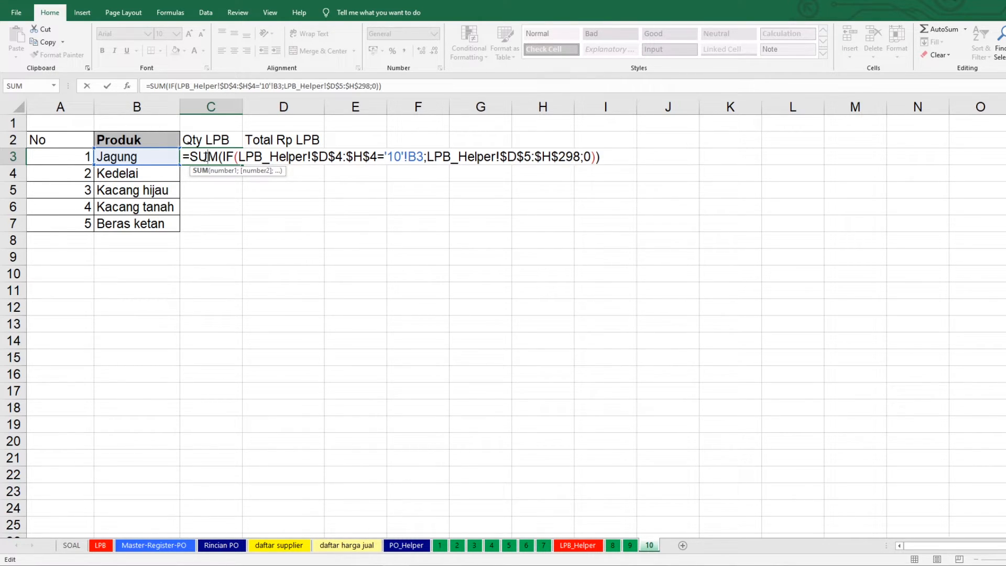
key(ctrl+shift+Return)
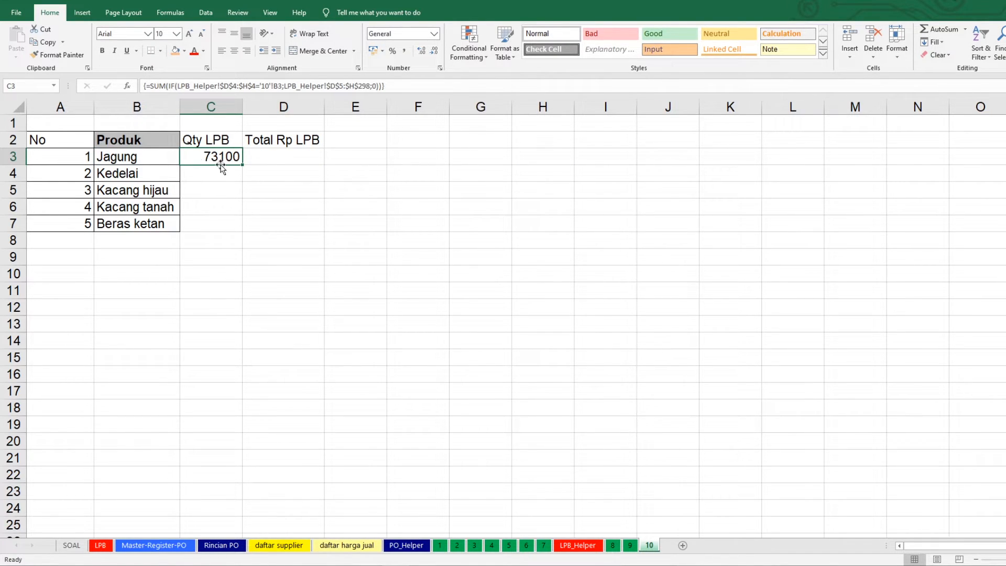
drag(241, 164, 243, 233)
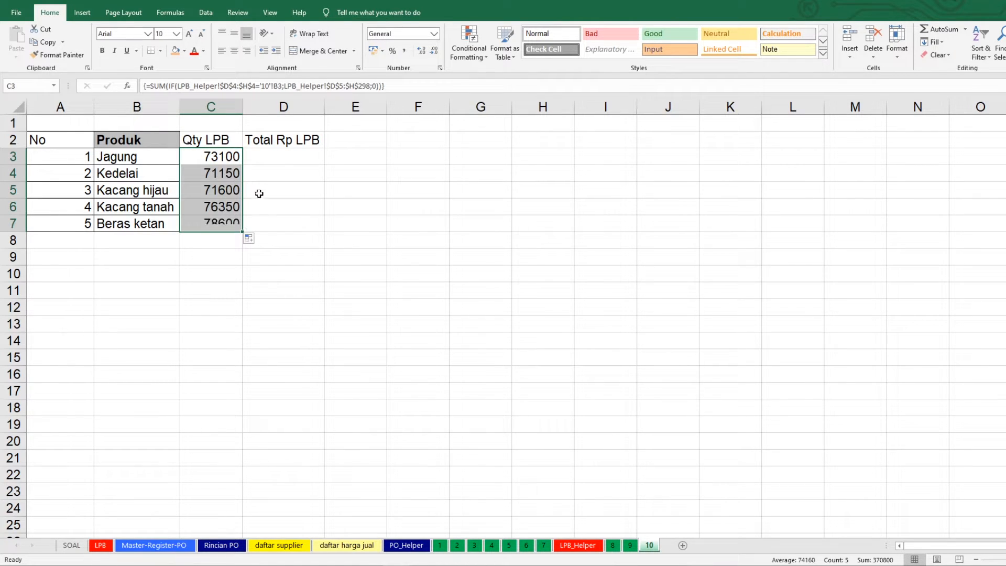
Step: Begin a SUM(IF( formula in D3 that tests whether LPB_Helper's Total Harga headers $O$4:$S$4 equal the product in B3 of sheet 10
click(292, 156)
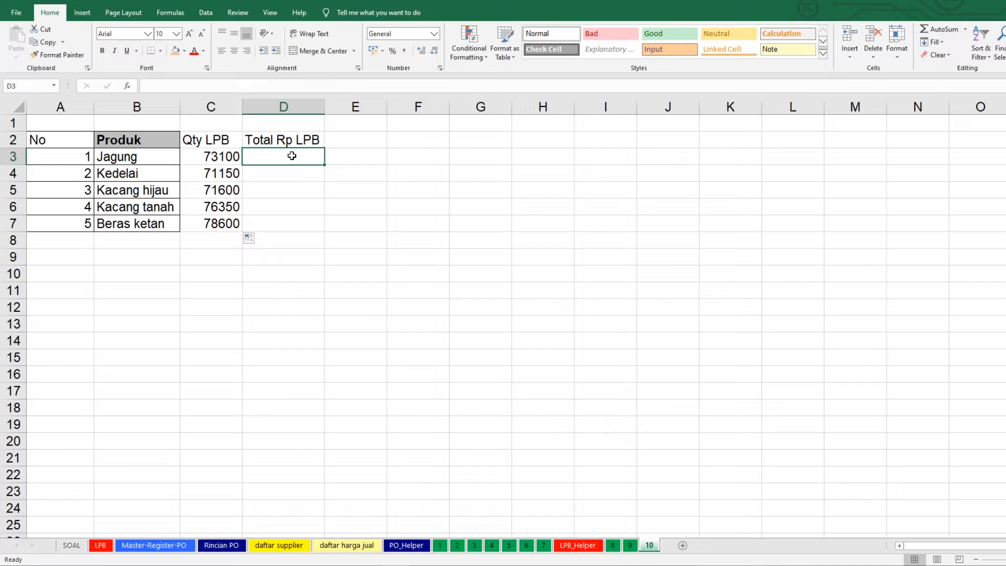
text(=SUM)
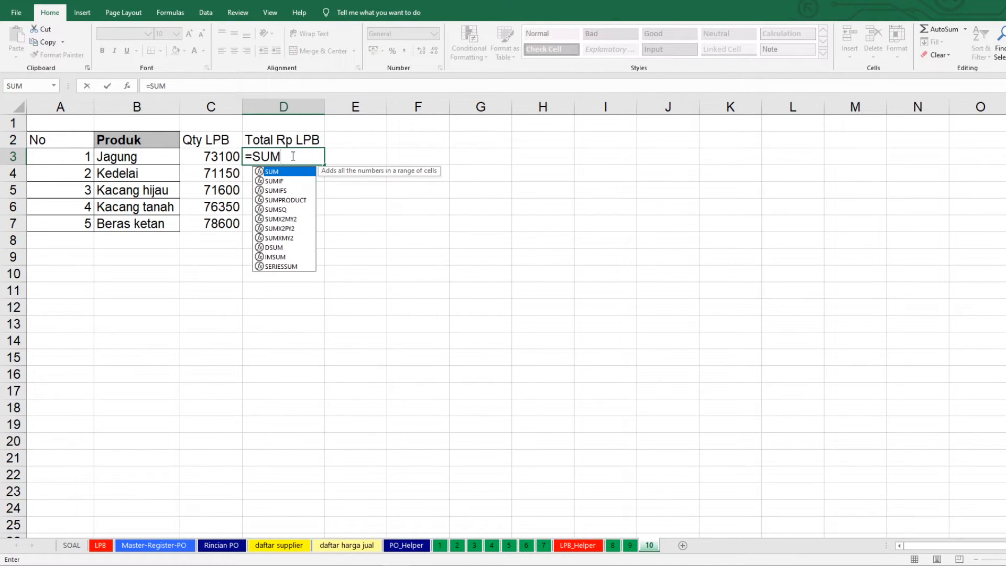
text((IF()
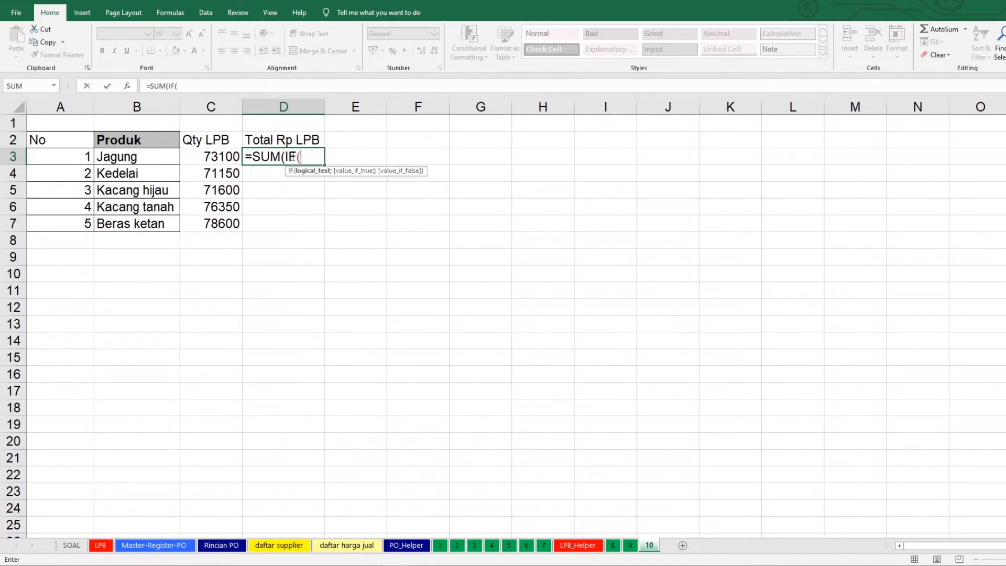
click(578, 545)
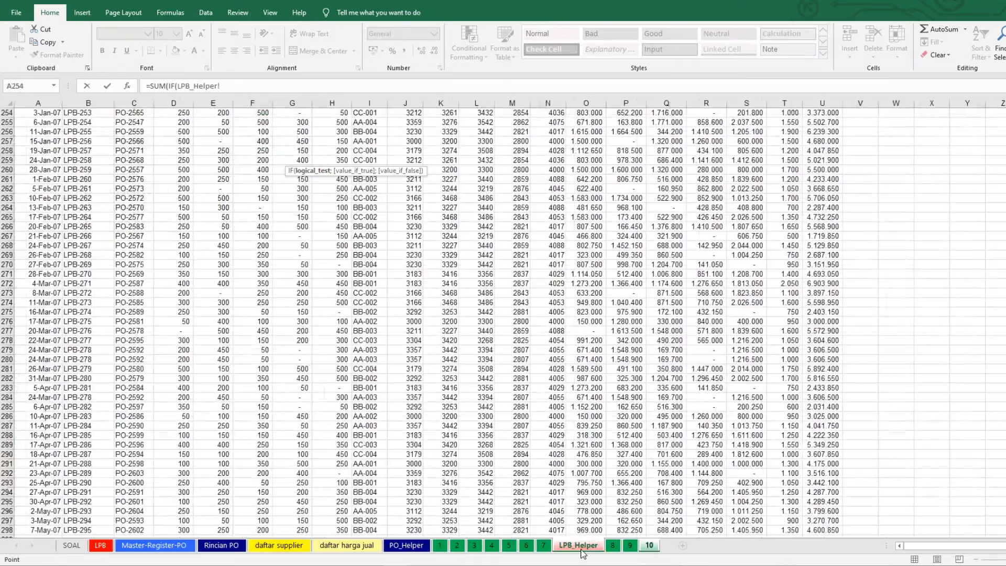
scroll(545, 179, up, 20)
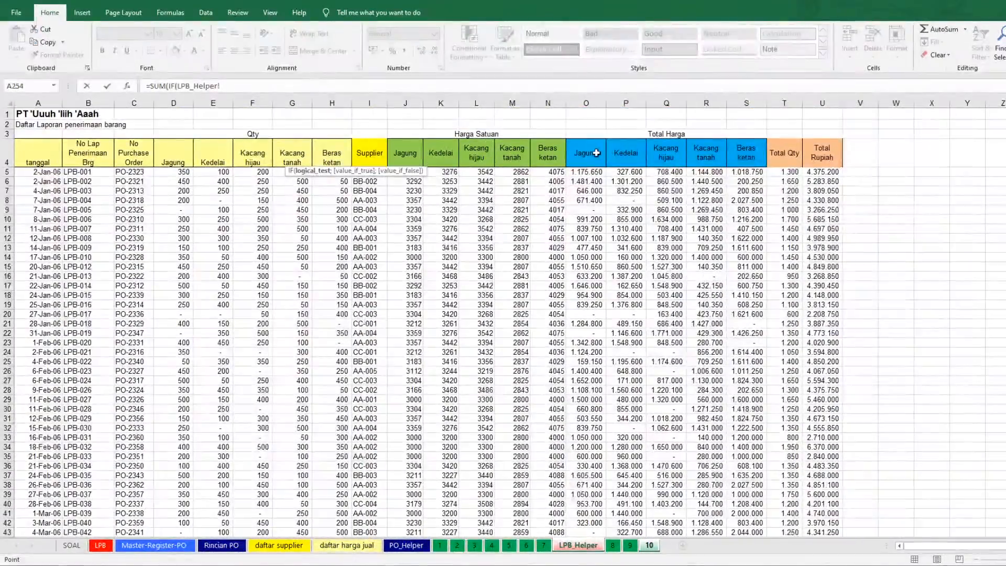
drag(586, 153, 747, 159)
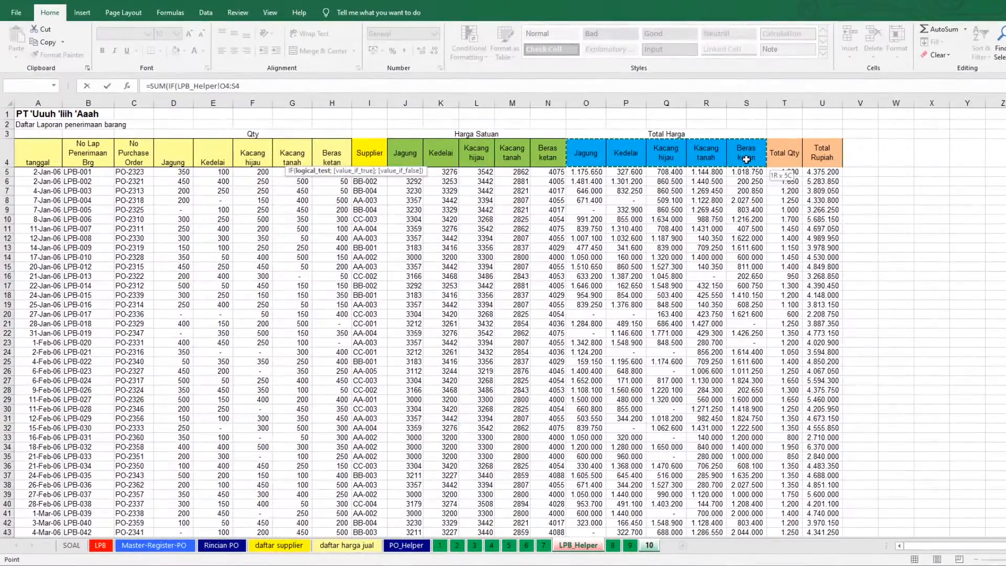
key(F4)
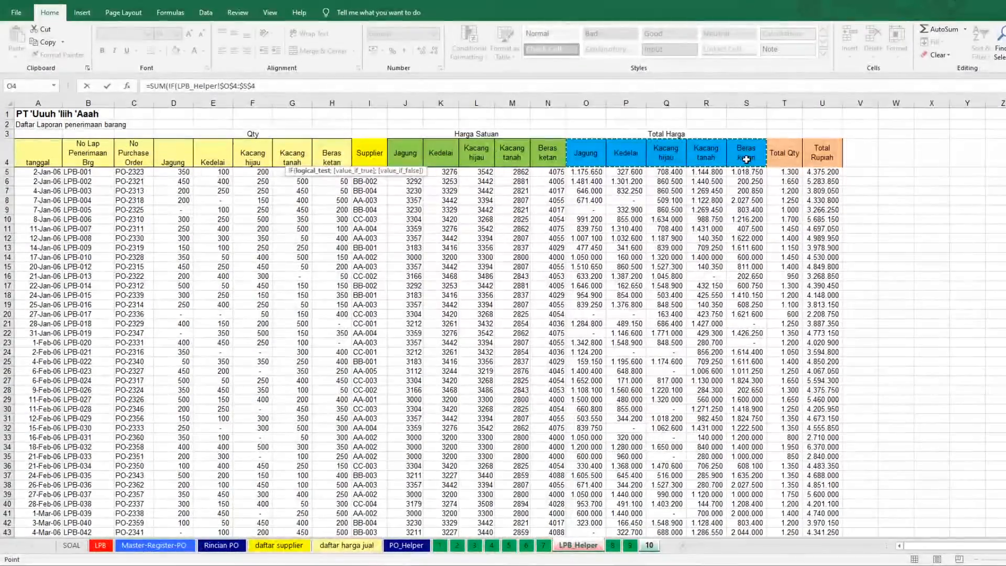
text(=)
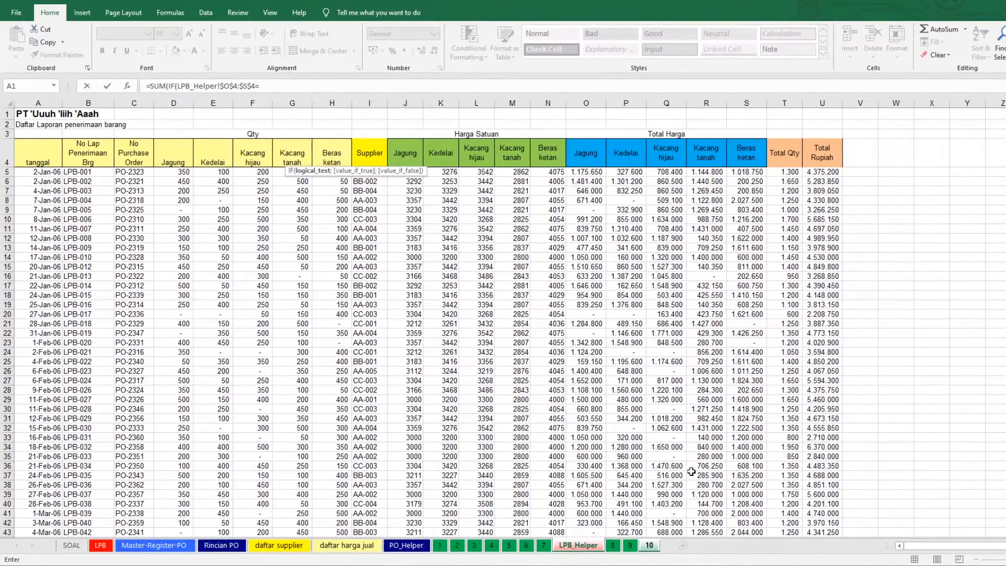
click(650, 546)
click(141, 159)
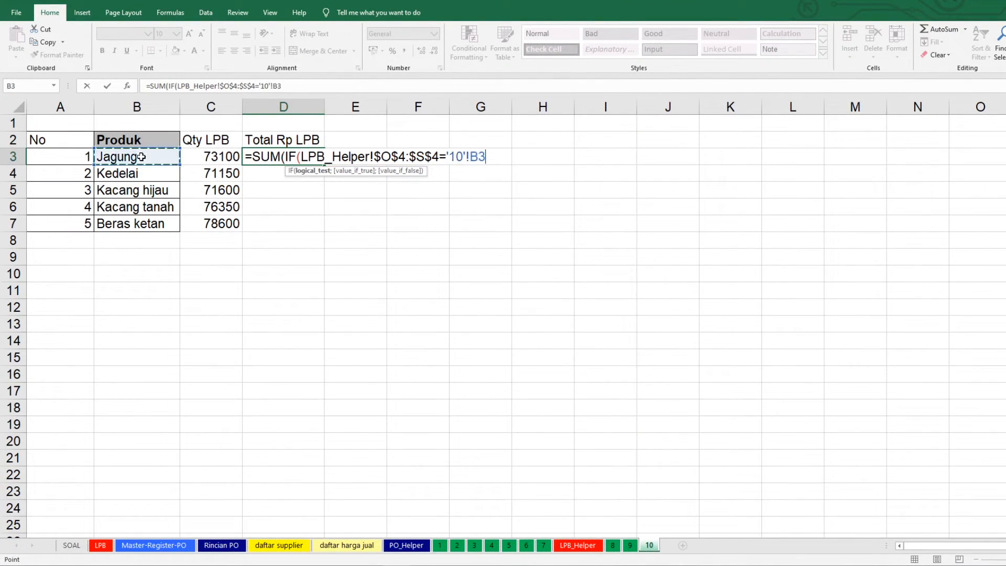
text(;)
Step: Complete the D3 formula with LPB_Helper!$O$5:$S$298 as the value if true and 0 if false, accepting the closing-parenthesis correction
click(578, 545)
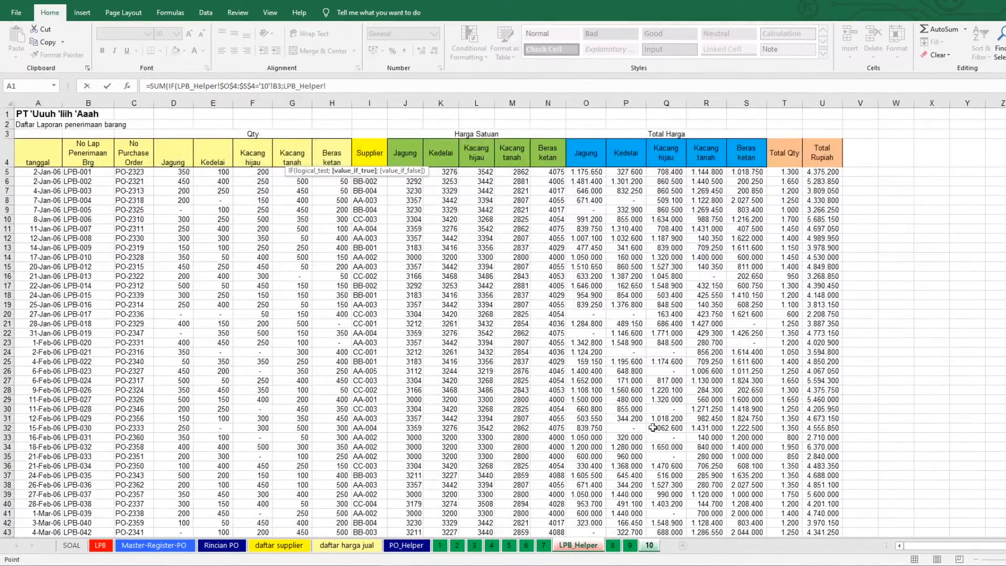
drag(584, 168, 754, 176)
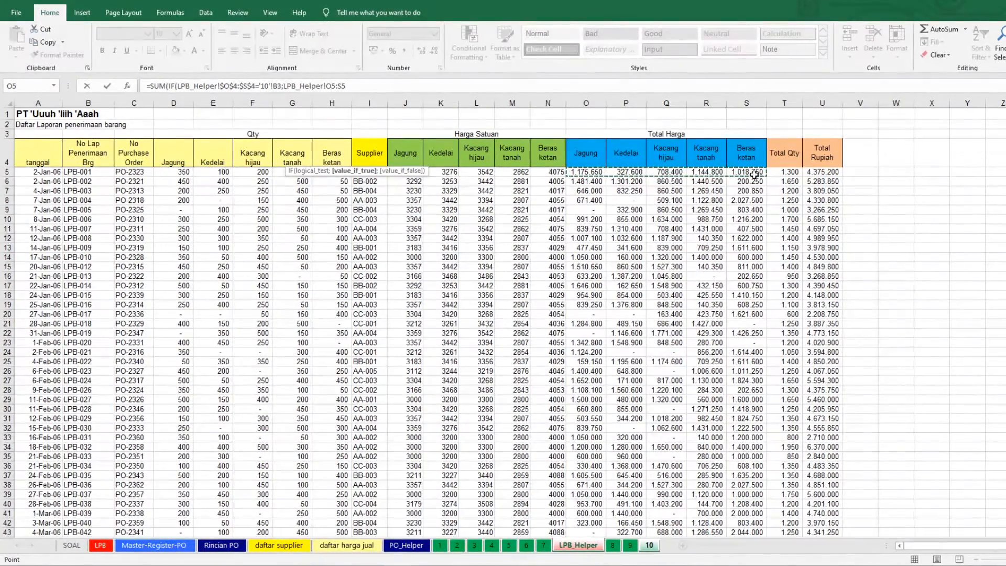
key(ctrl+shift+Down)
key(F4)
text(;)
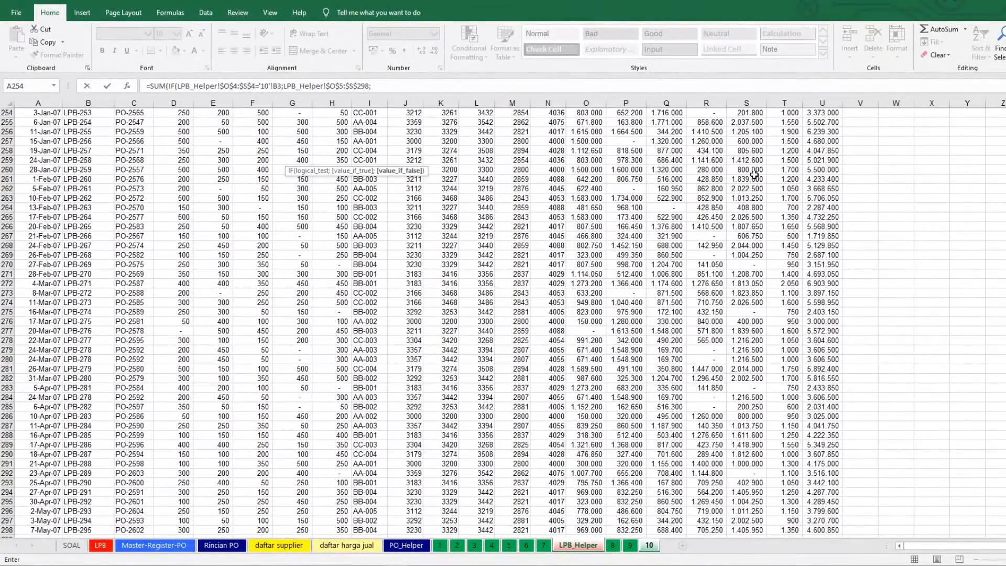
key(Return)
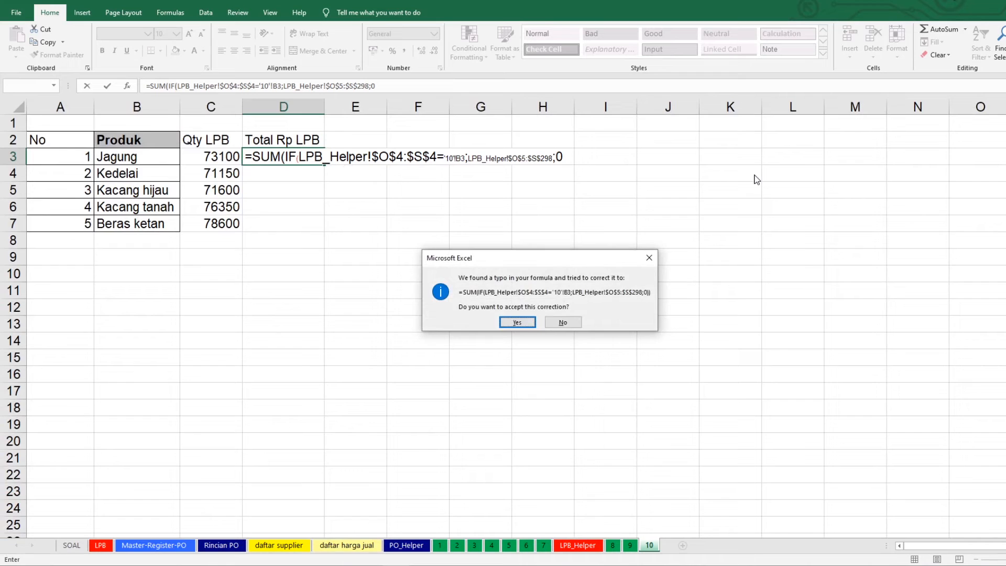
key(Return)
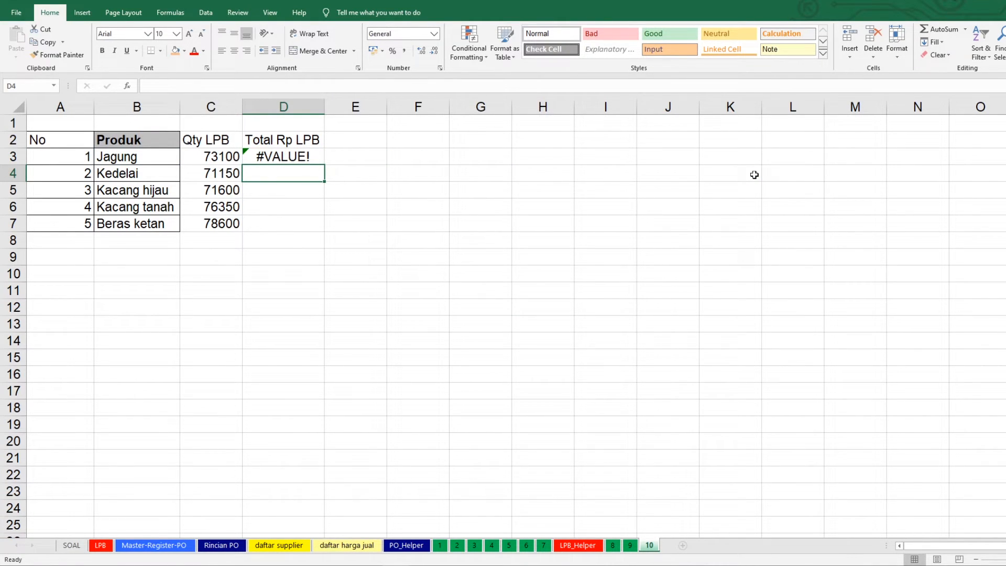
Step: Re-enter the Total Rp LPB formula in D3 of sheet 10 as an array formula
key(Up)
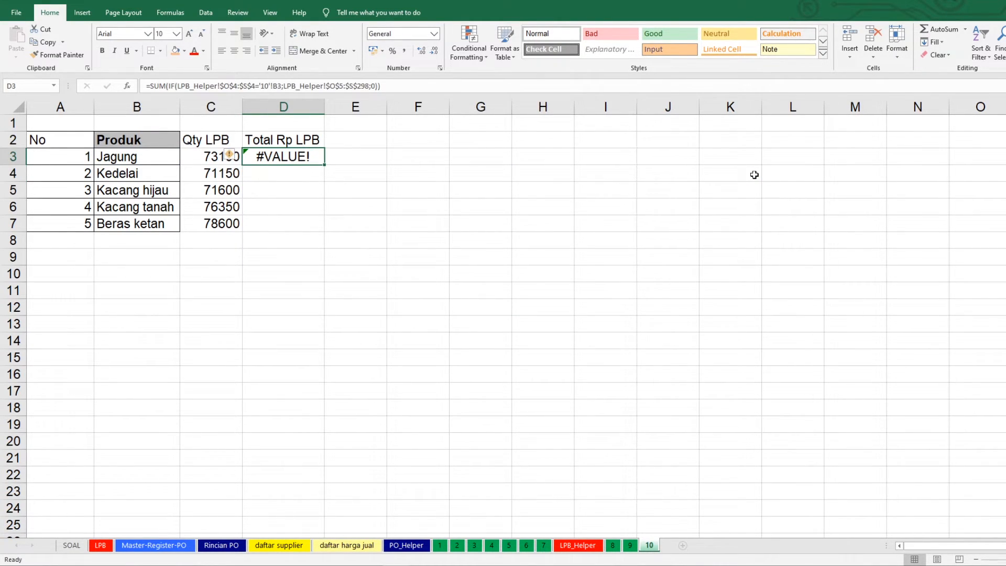
double_click(283, 156)
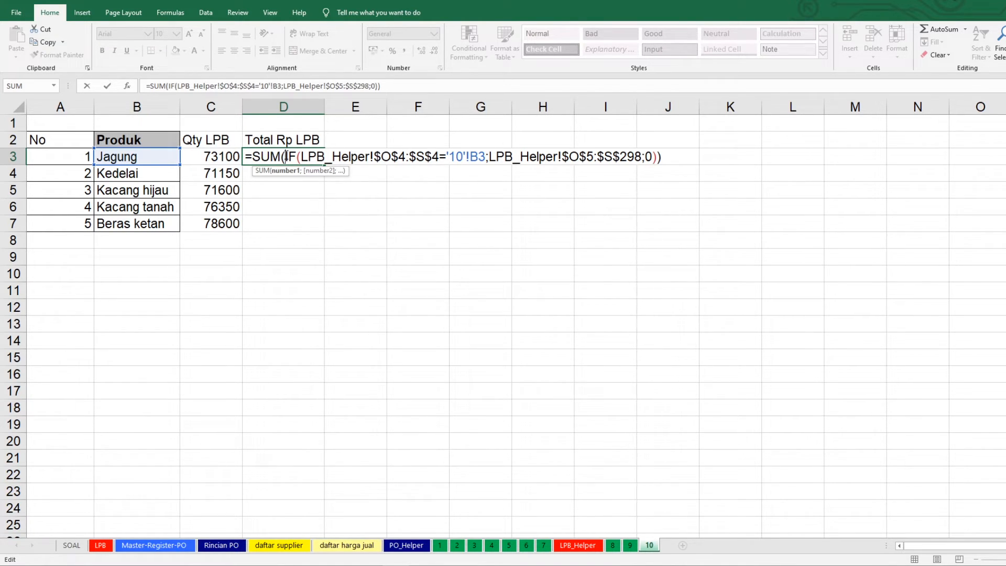
key(ctrl+shift+Return)
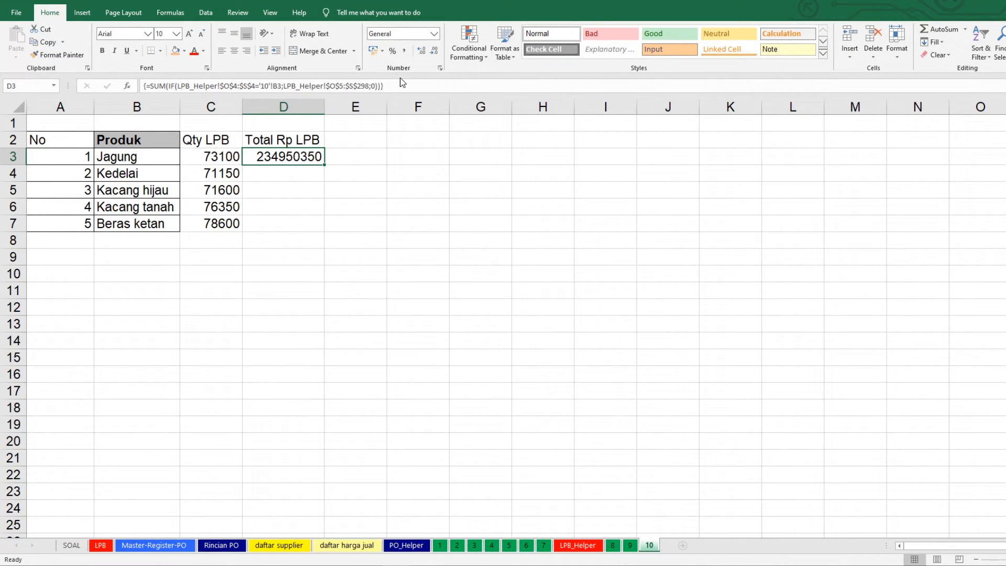
Step: Apply comma style number formatting to D3 and fill its array formula down to D7
click(404, 51)
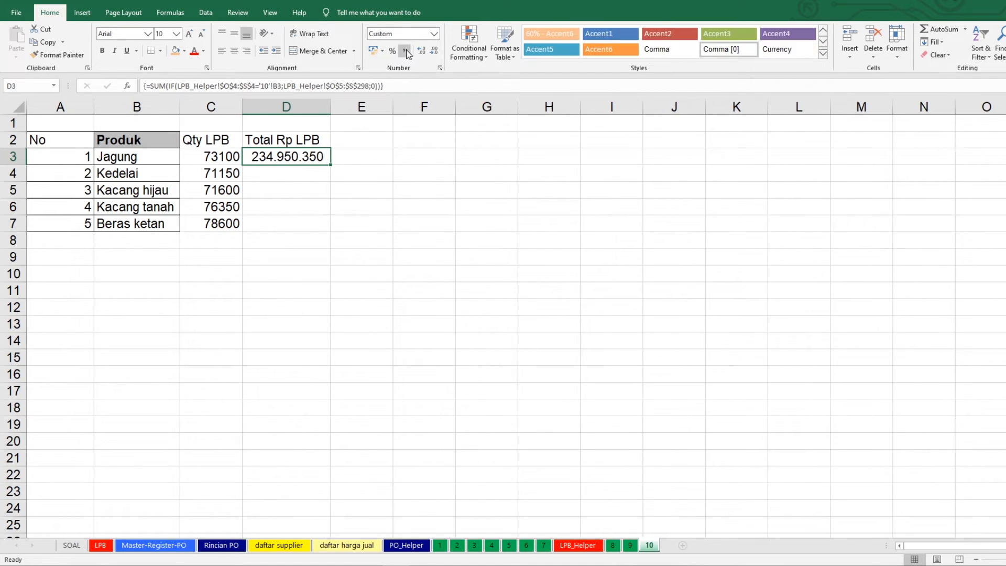
double_click(331, 166)
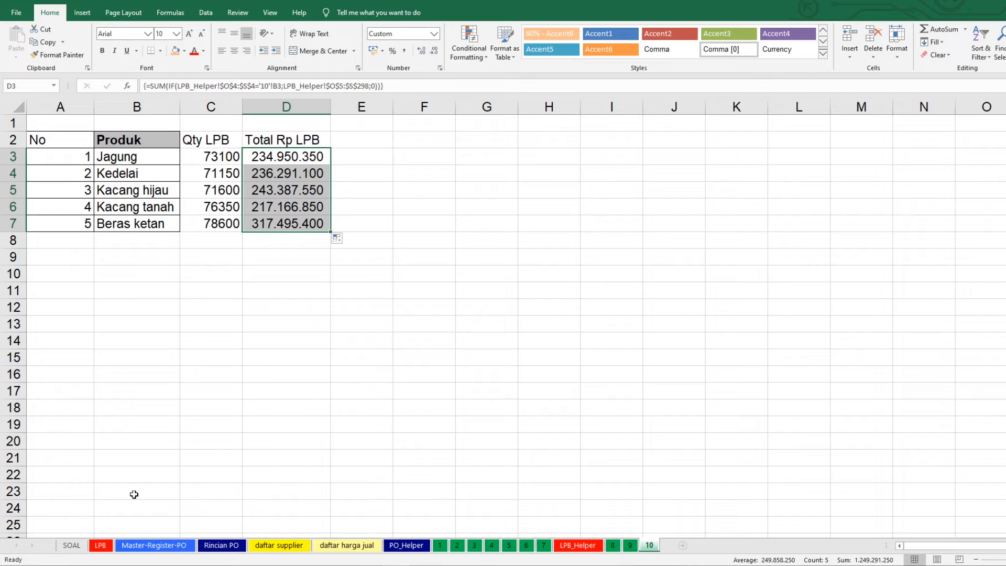
Step: Review the question list on the SOAL sheet, then check the Qty LPB formula in C3 of sheet 10
click(74, 544)
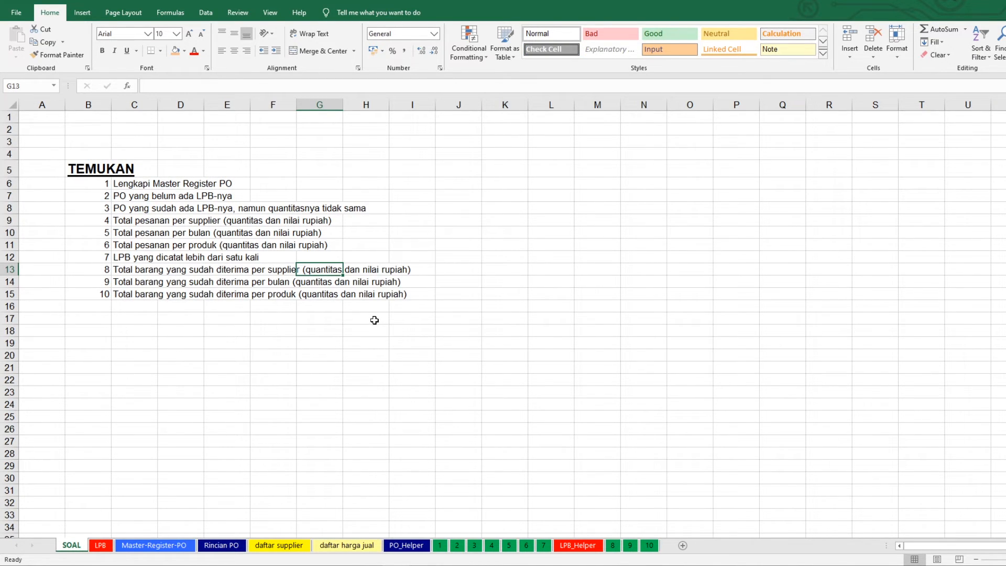
click(651, 547)
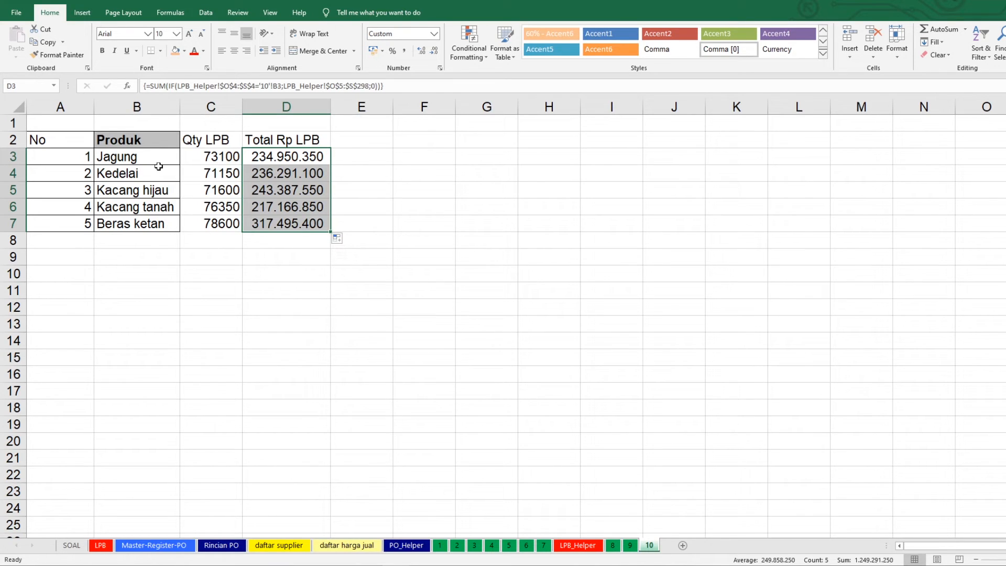
key(Left)
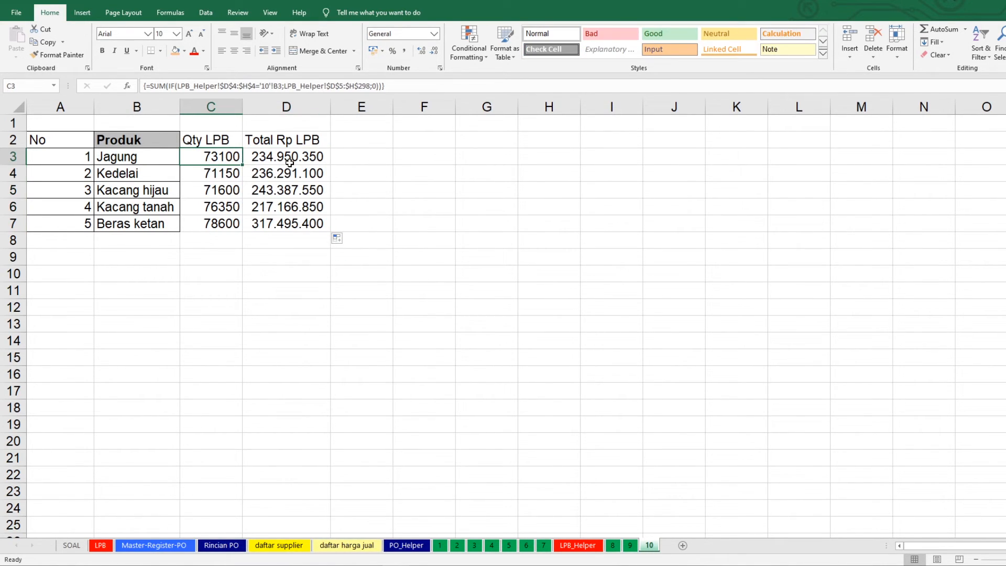